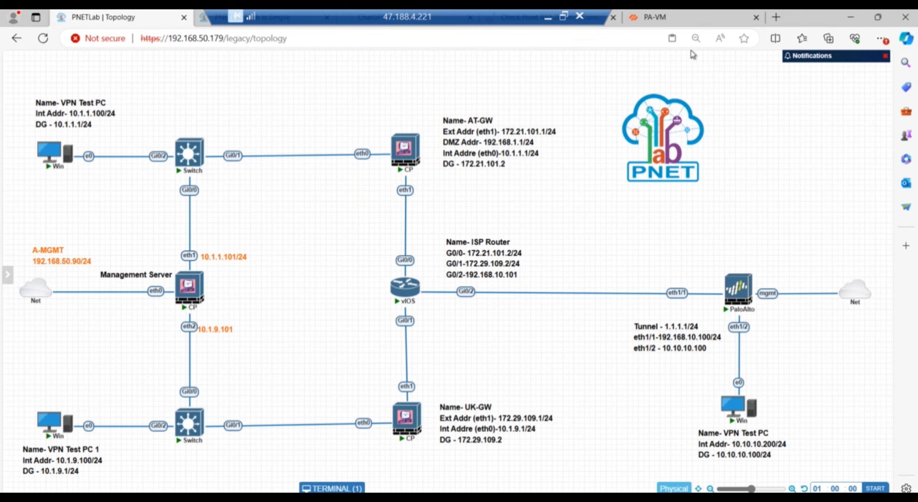
Look over the PNETLab topology diagram, then come back to the PA-VM's Network > Interfaces page.
click(690, 21)
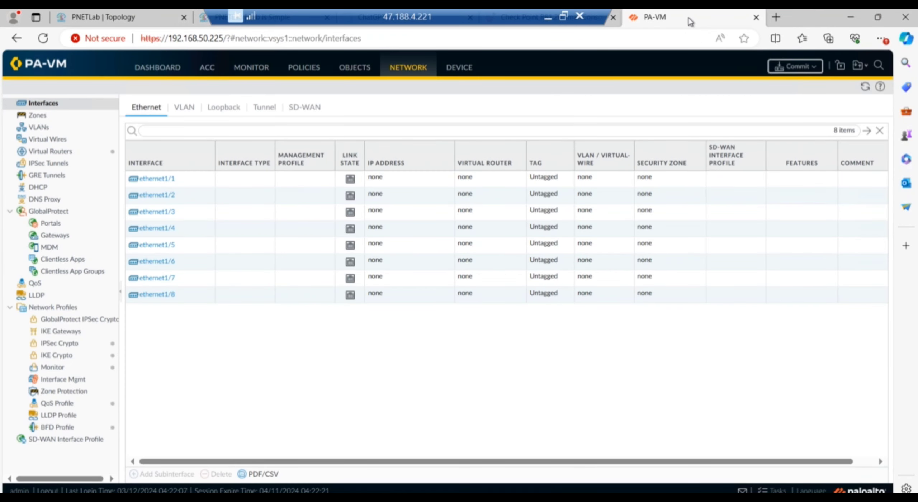
click(110, 18)
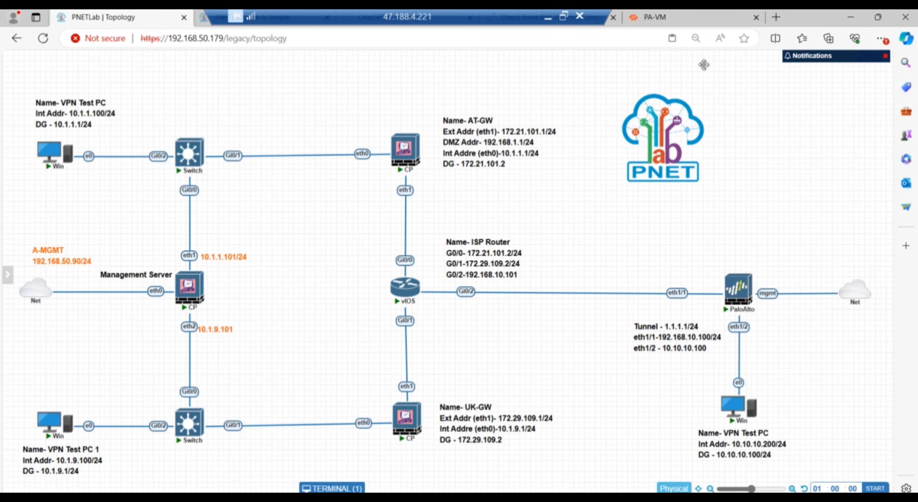
click(690, 21)
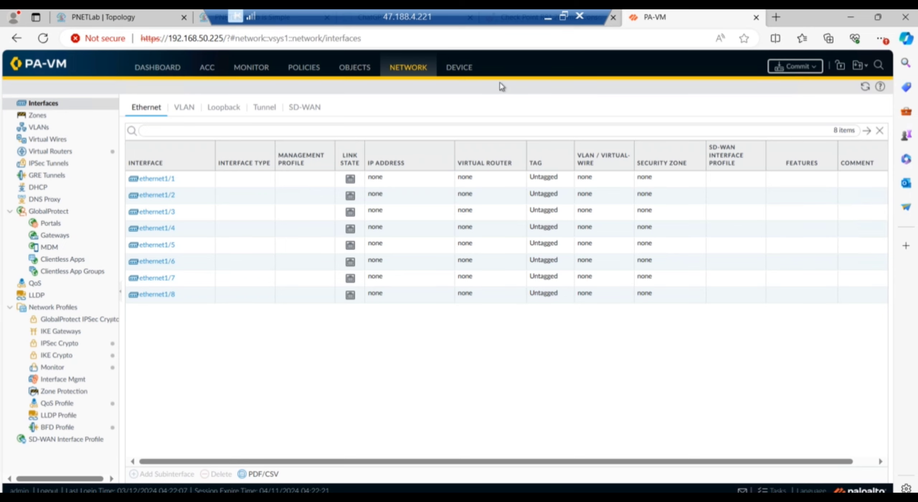
Create two Layer3 security zones, External and Internal.
click(37, 118)
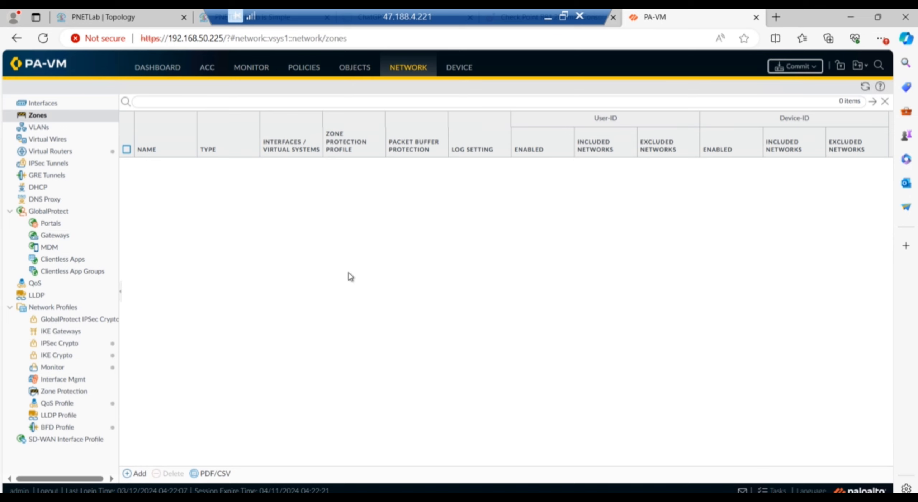
click(139, 474)
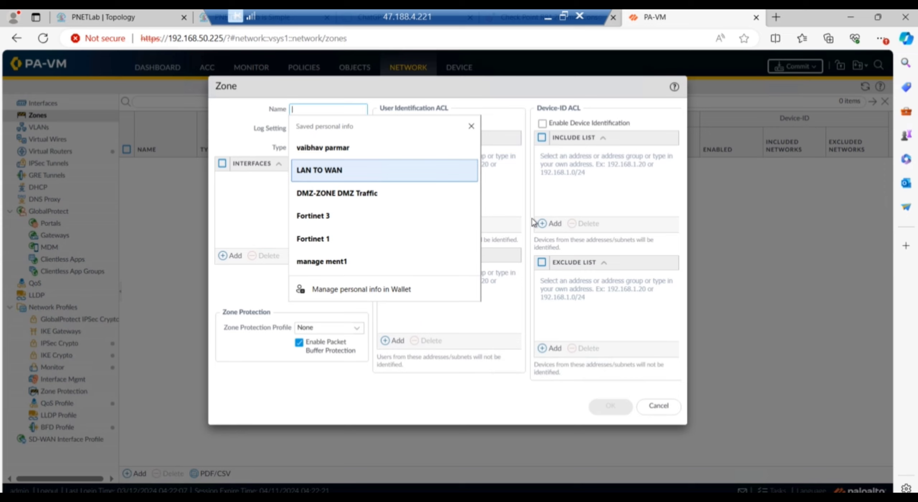
text(External)
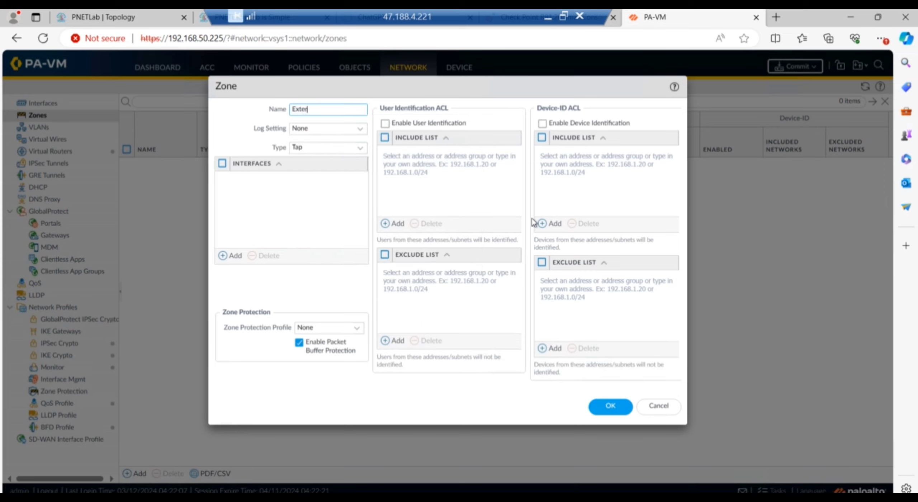
click(361, 153)
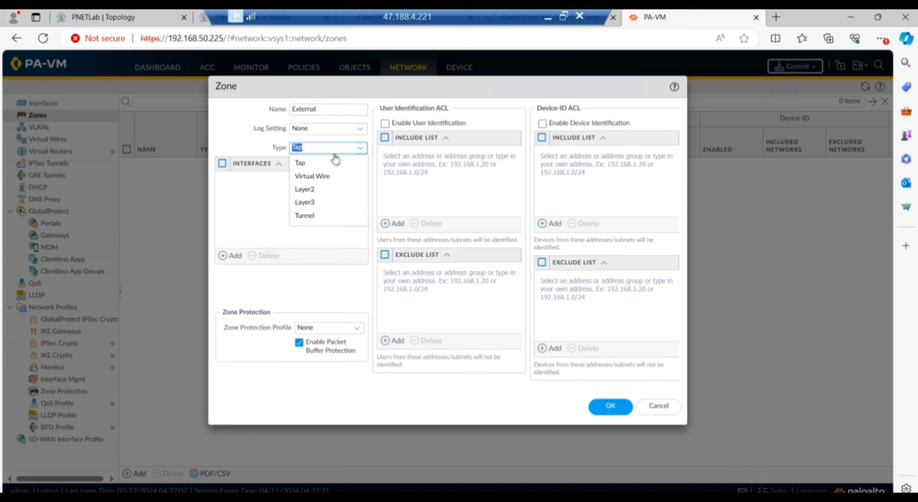
click(306, 203)
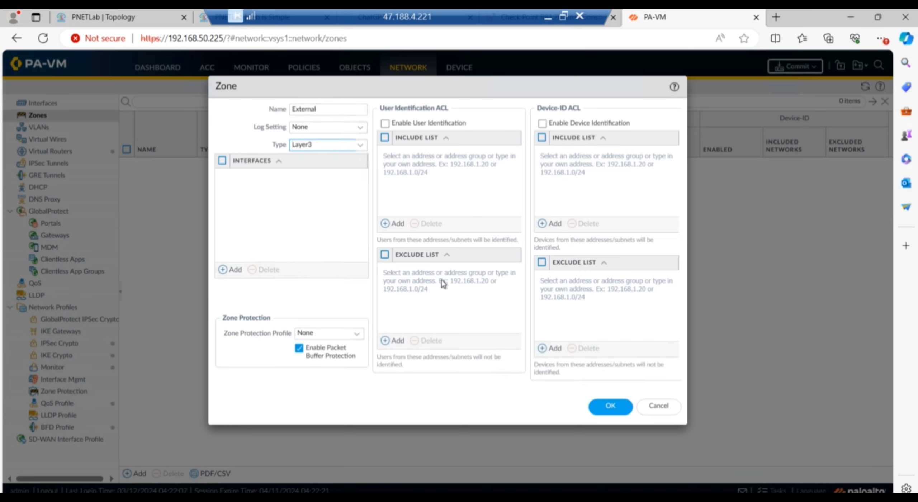
click(612, 407)
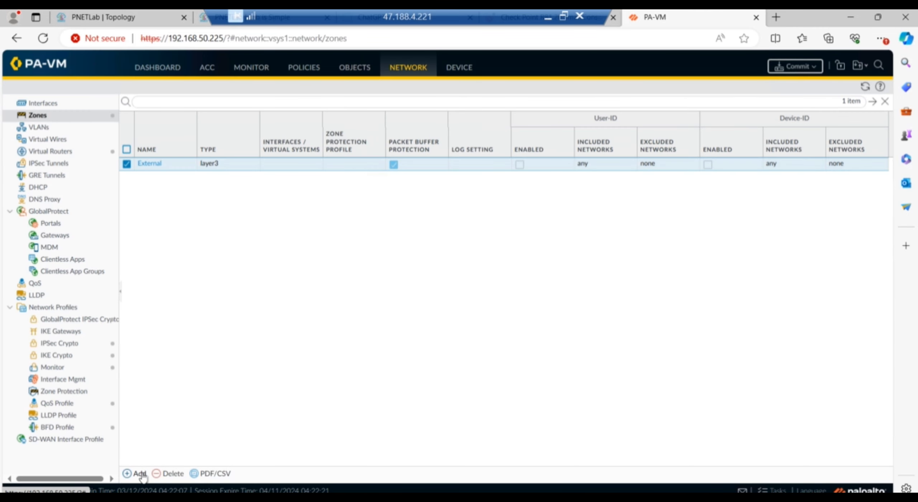
click(140, 474)
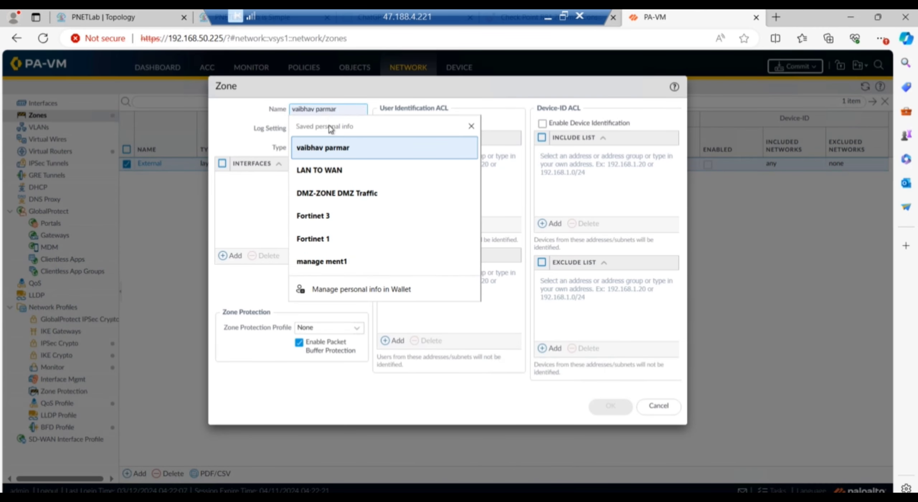
text(Internal)
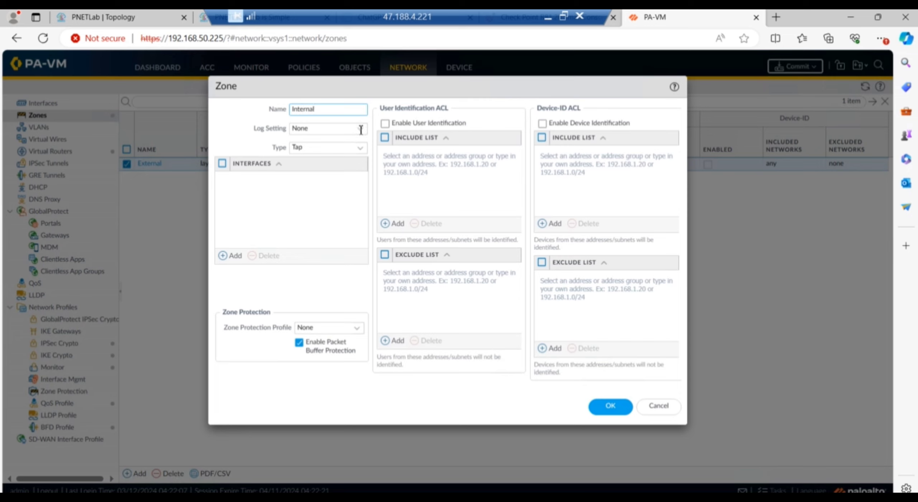
click(359, 148)
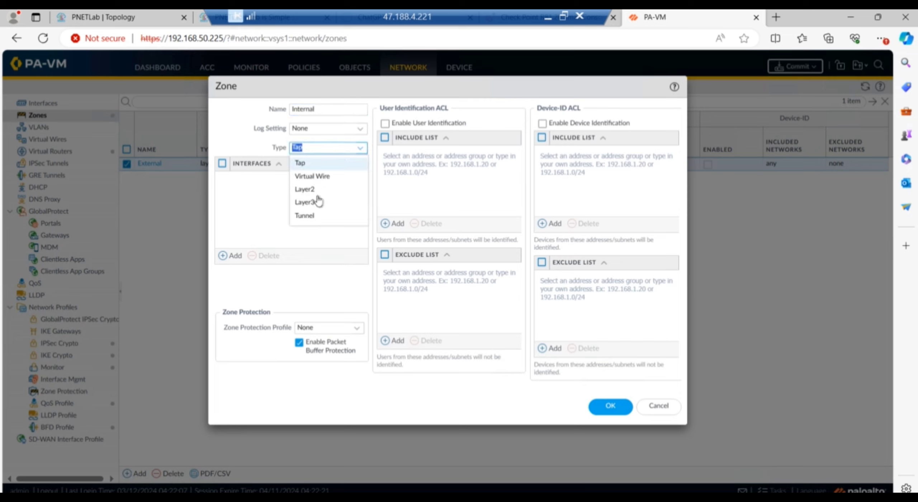
click(318, 201)
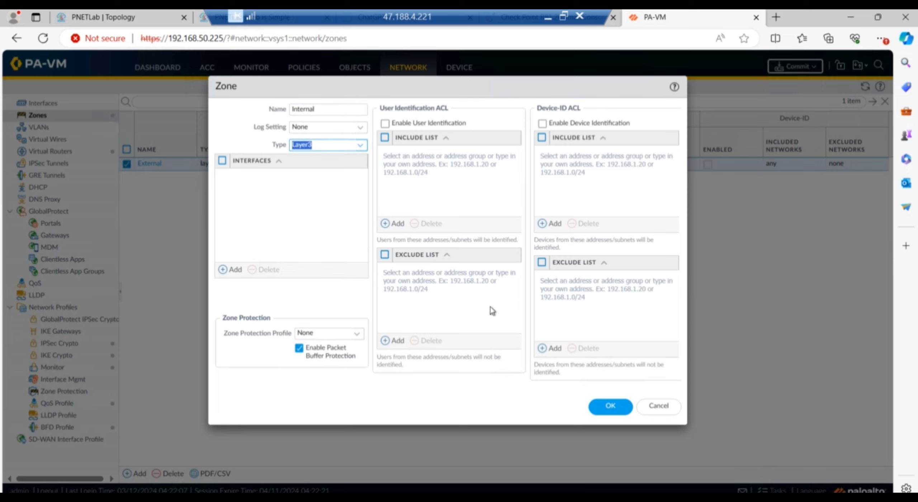
click(614, 405)
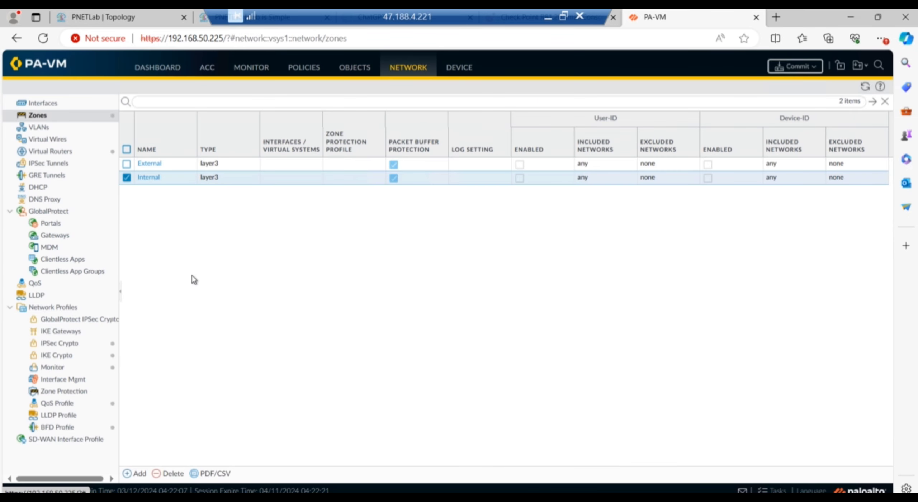
Add a third Layer3 zone named vpn.
click(131, 474)
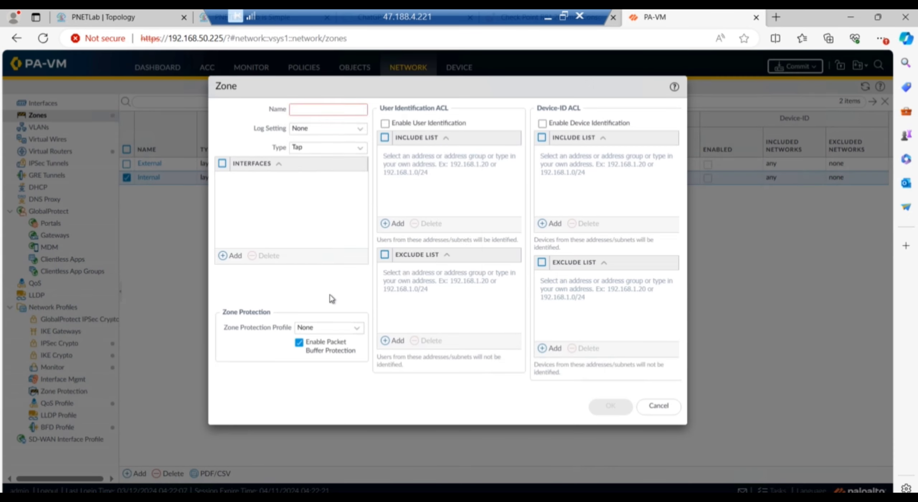
click(342, 110)
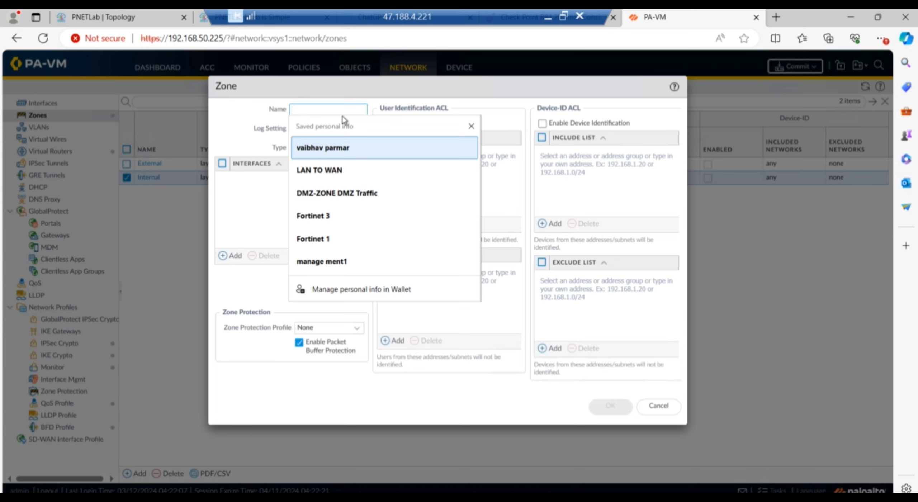
text(vpn)
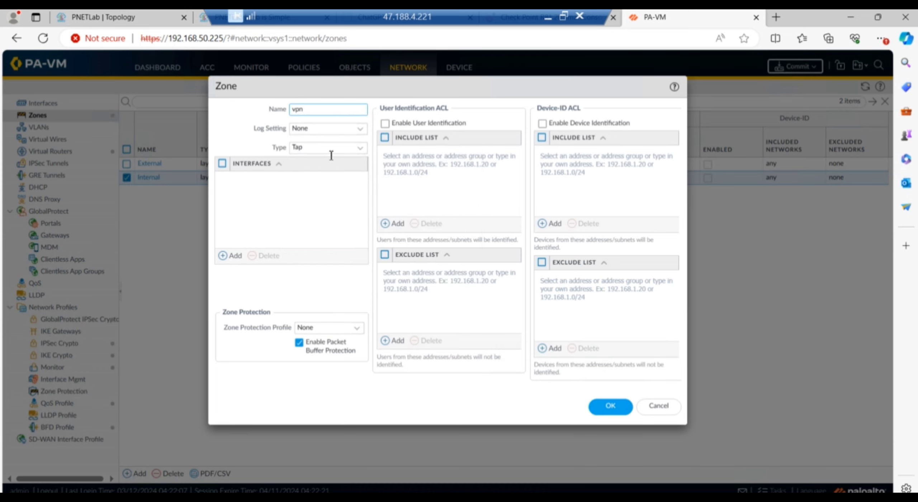
click(360, 148)
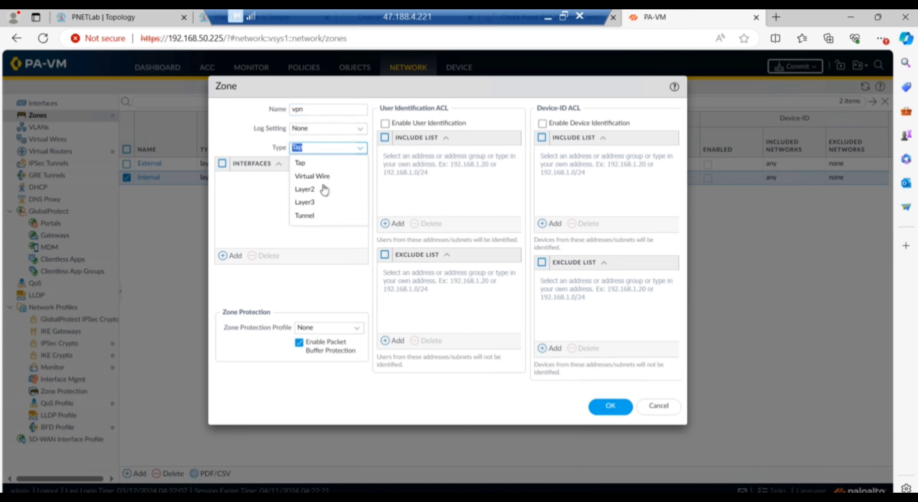
click(317, 203)
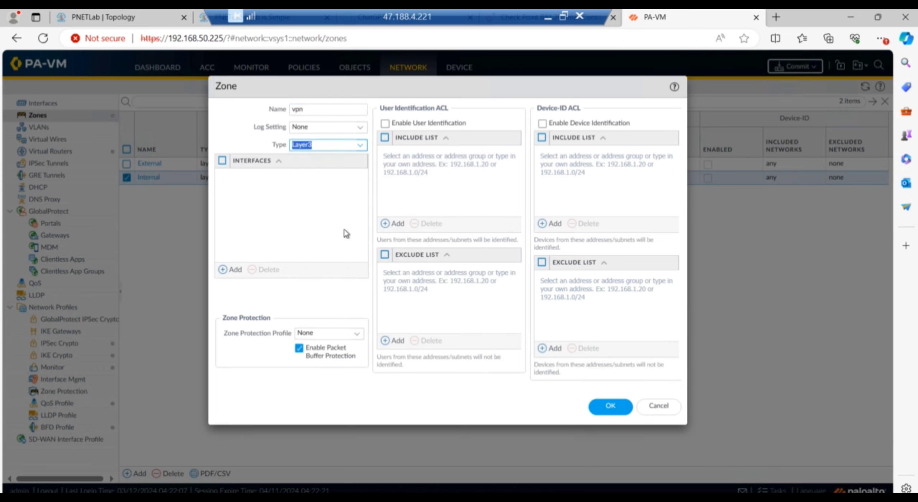
click(611, 408)
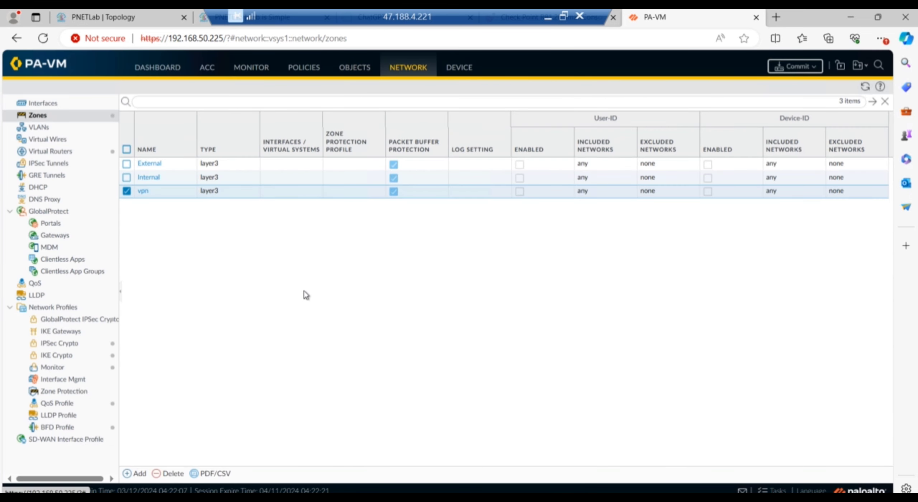
click(49, 103)
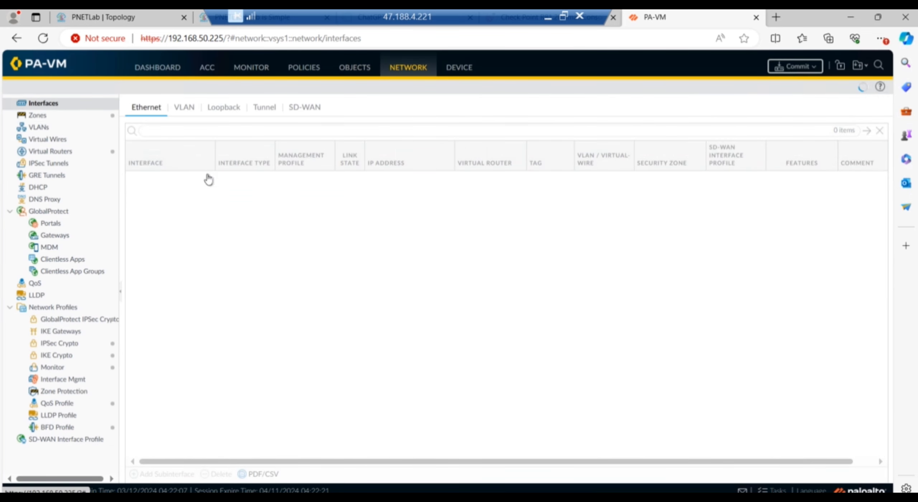
Make ethernet1/1 a Layer3 interface on the default virtual router in the External zone.
click(155, 18)
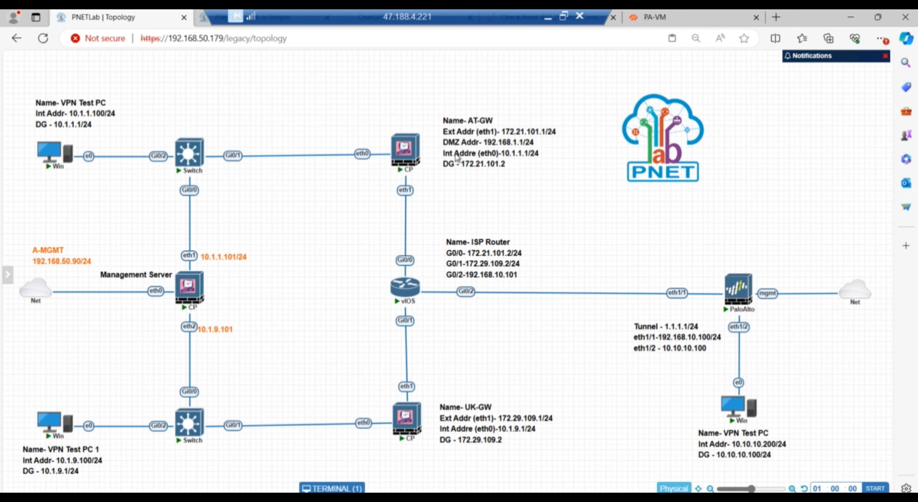
click(671, 20)
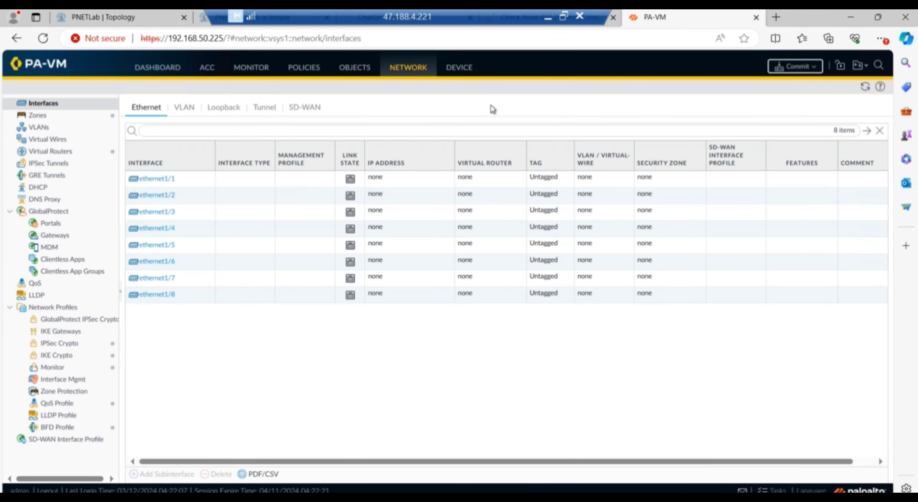
click(164, 180)
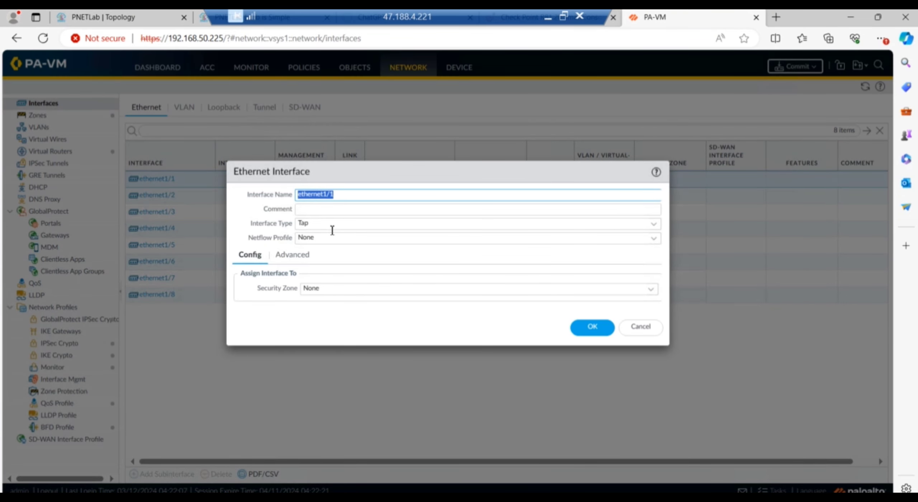
click(653, 225)
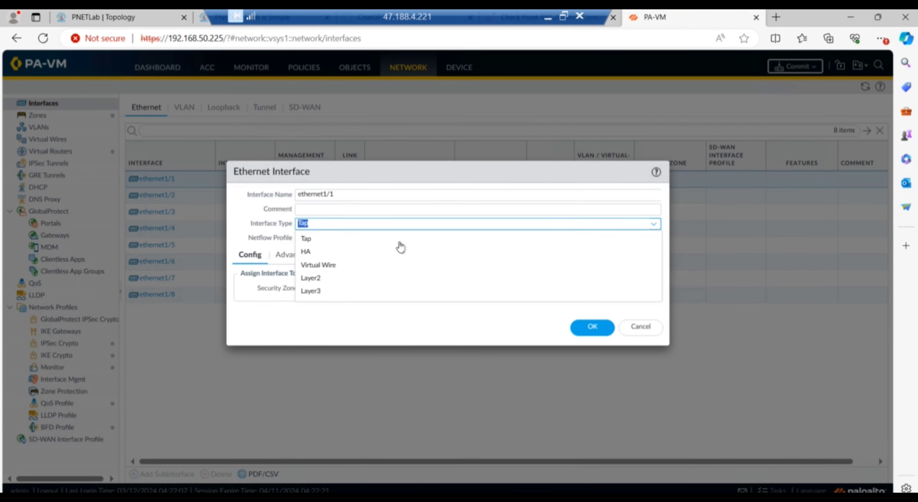
click(325, 293)
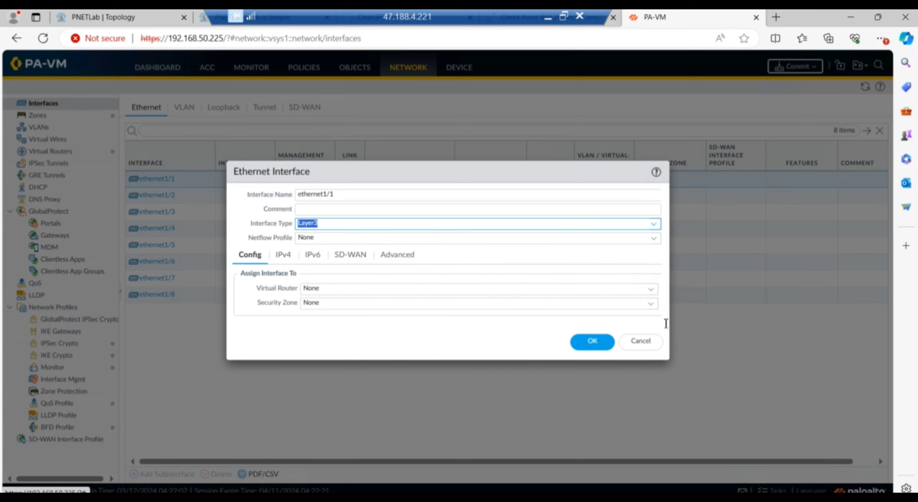
click(652, 292)
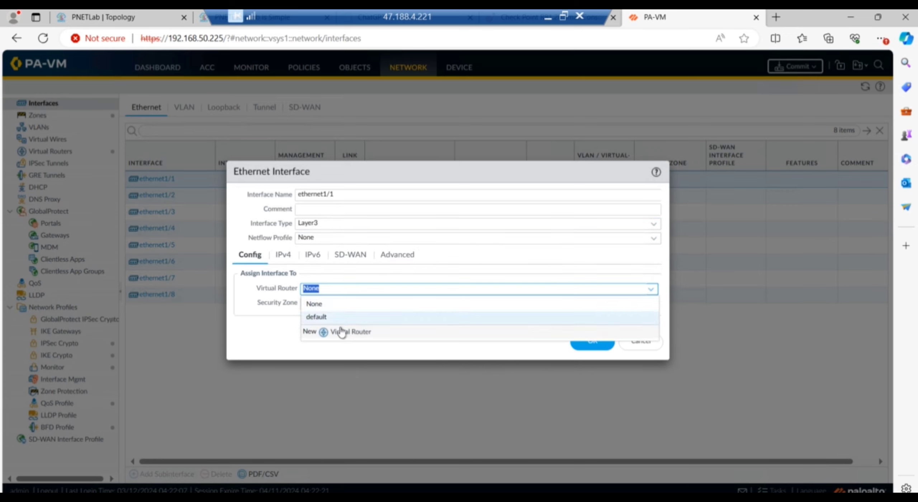
click(330, 318)
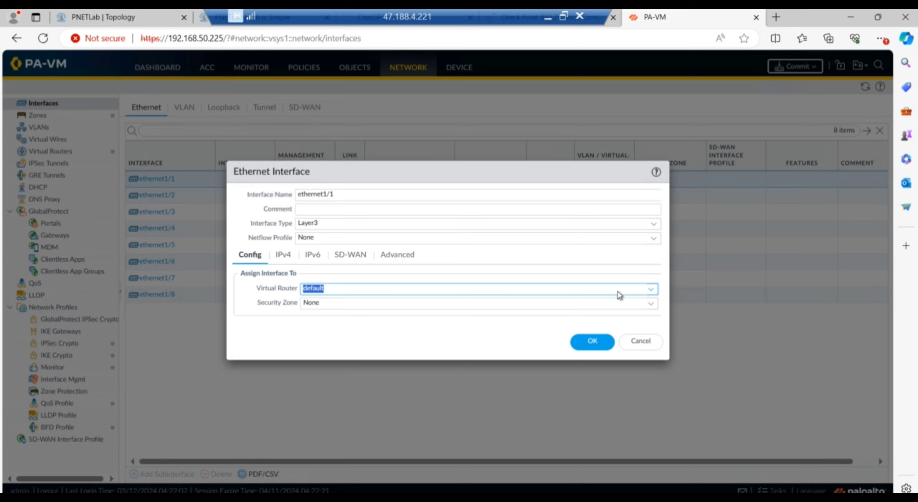
click(651, 306)
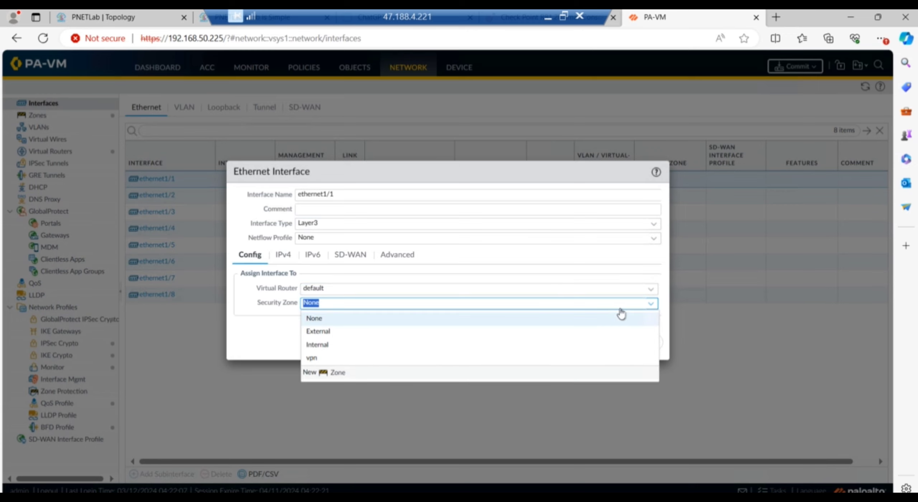
click(322, 332)
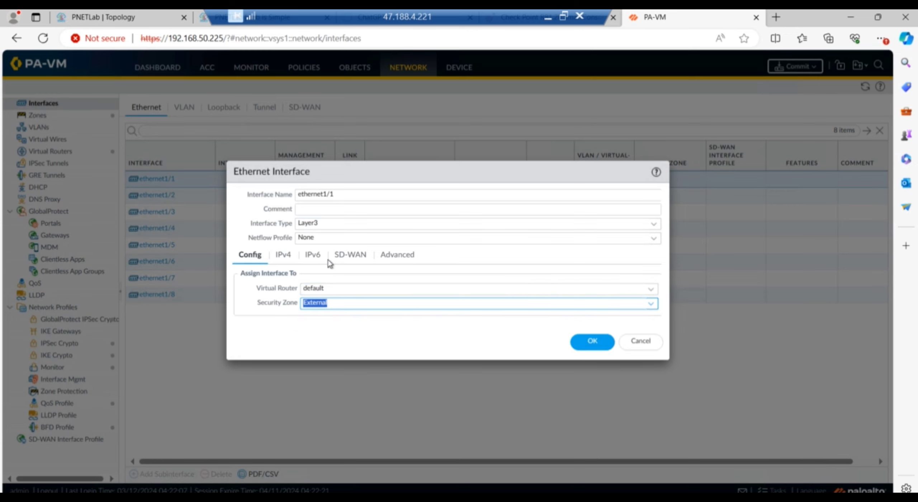
Give ethernet1/1 the static IPv4 address 192.168.10.100/24, checking it against the topology.
click(283, 255)
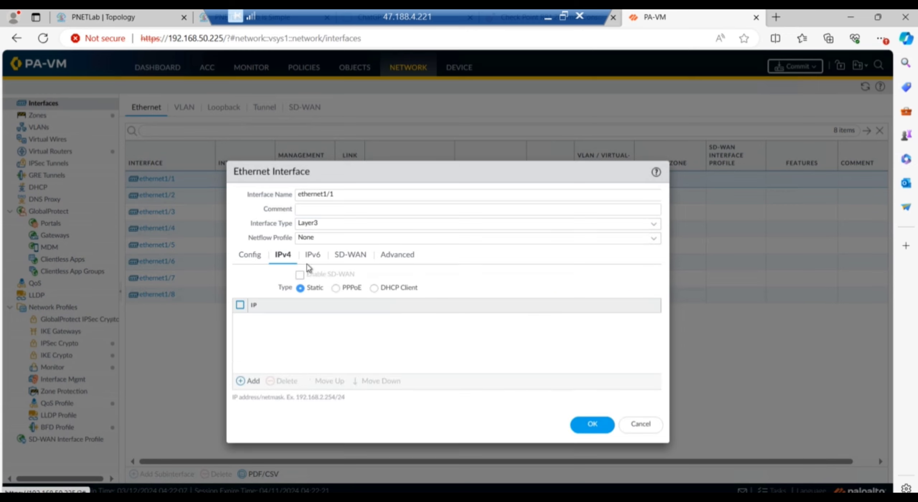
click(246, 382)
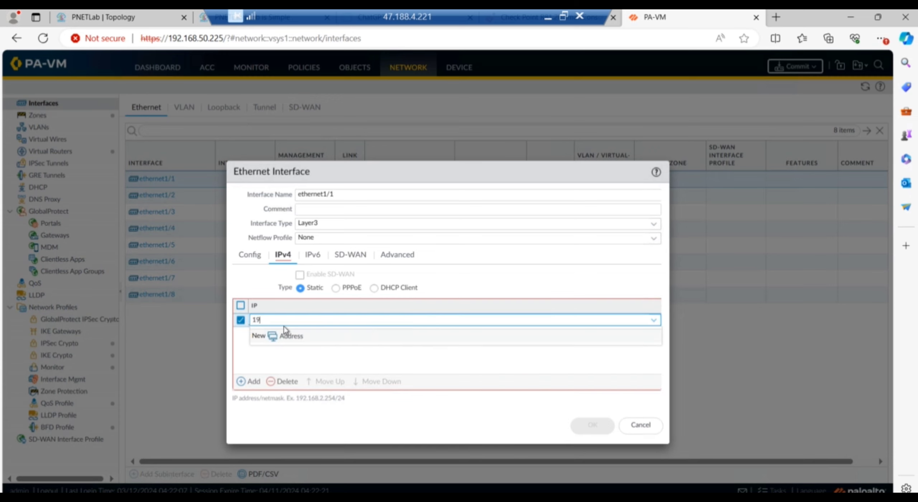
text(192.16)
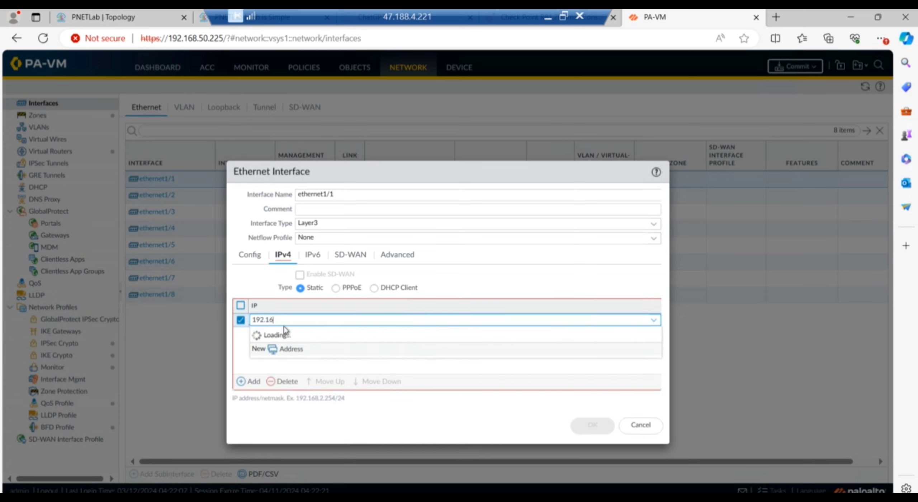
click(99, 14)
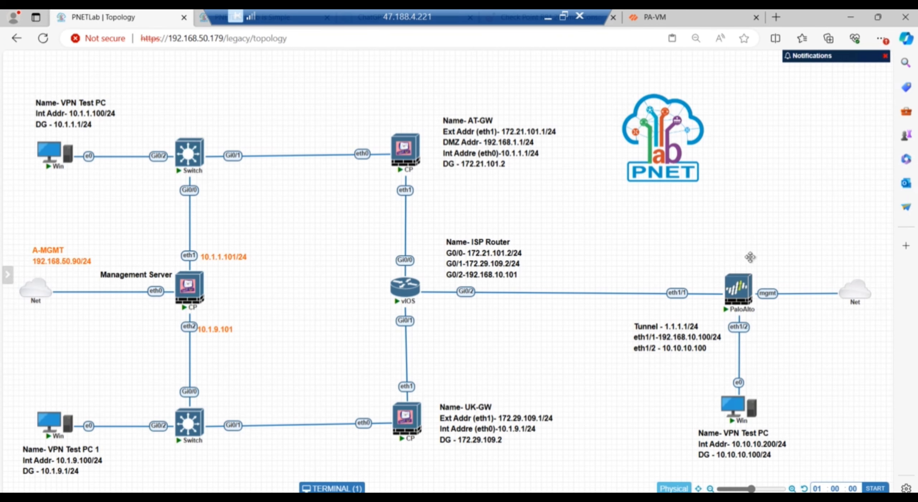
click(657, 17)
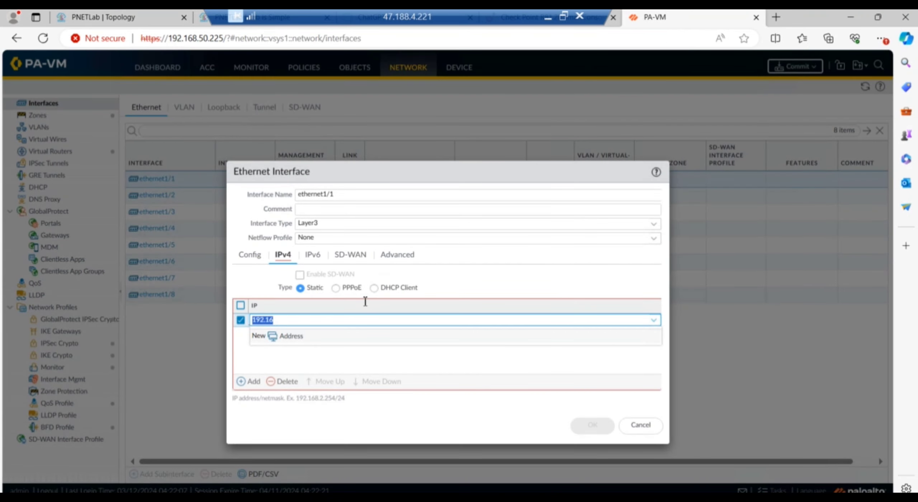
click(285, 320)
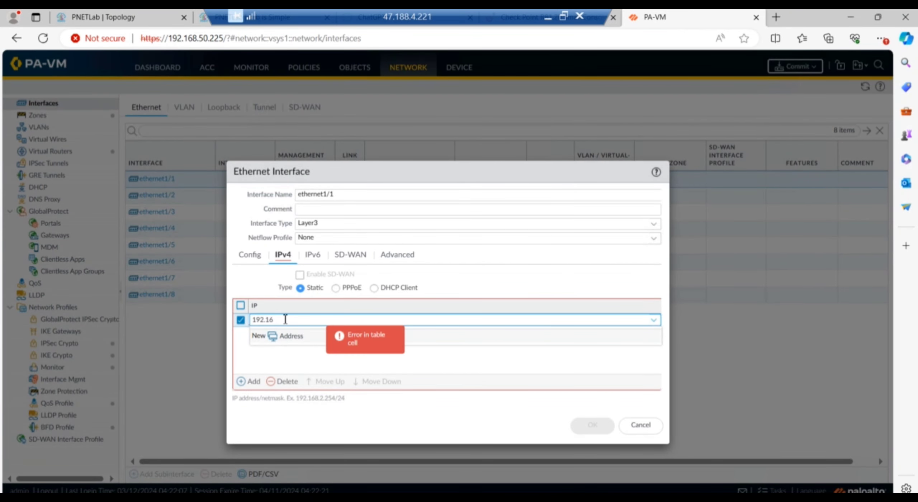
text(192.168.10.100/24)
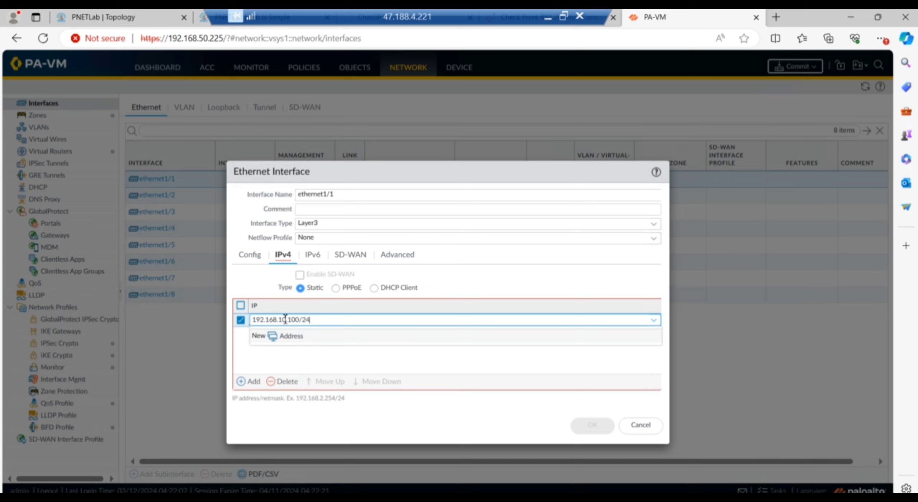
click(388, 370)
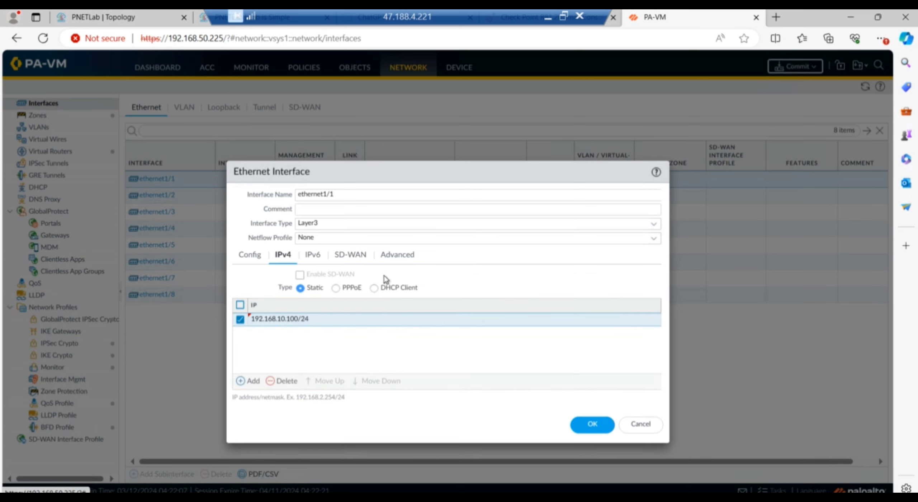
Create a management profile 'Ping' allowing ping, assign it to ethernet1/1, and save the interface.
click(396, 258)
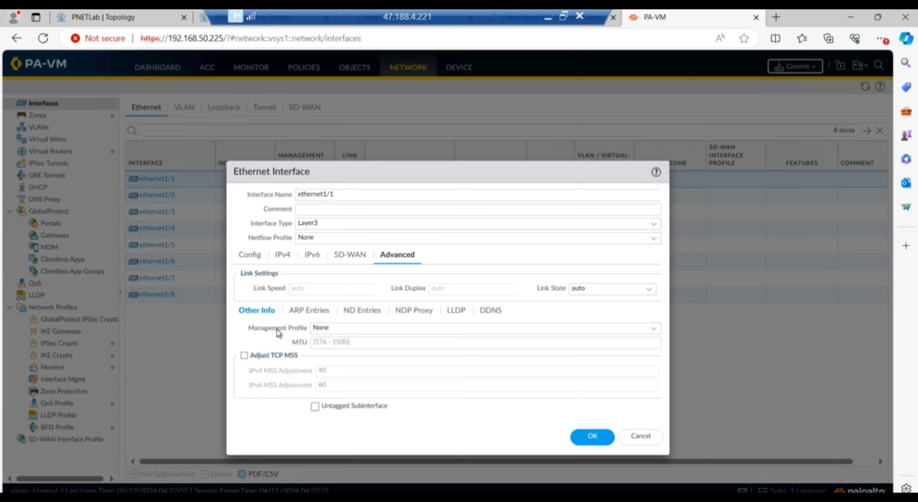
click(654, 333)
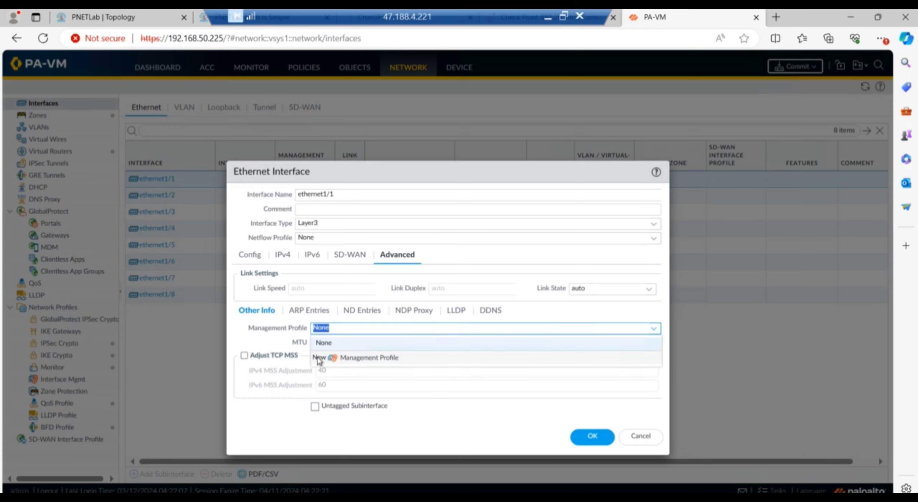
click(359, 358)
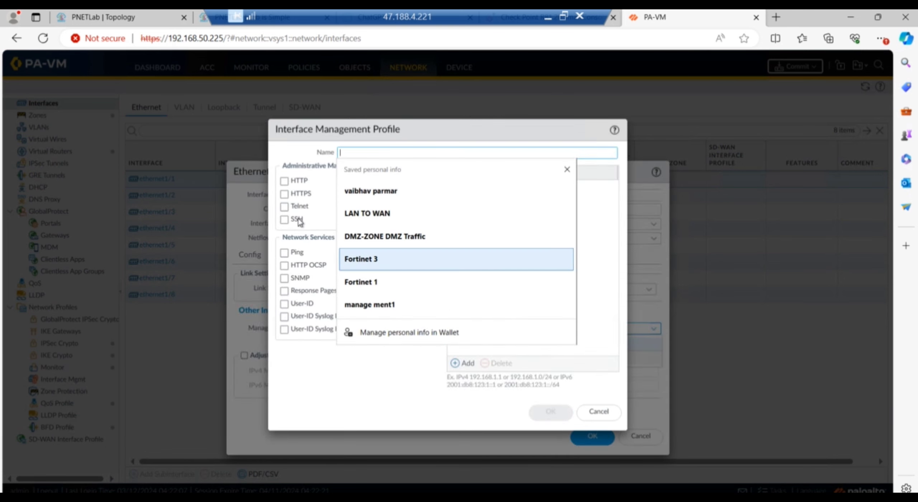
click(284, 252)
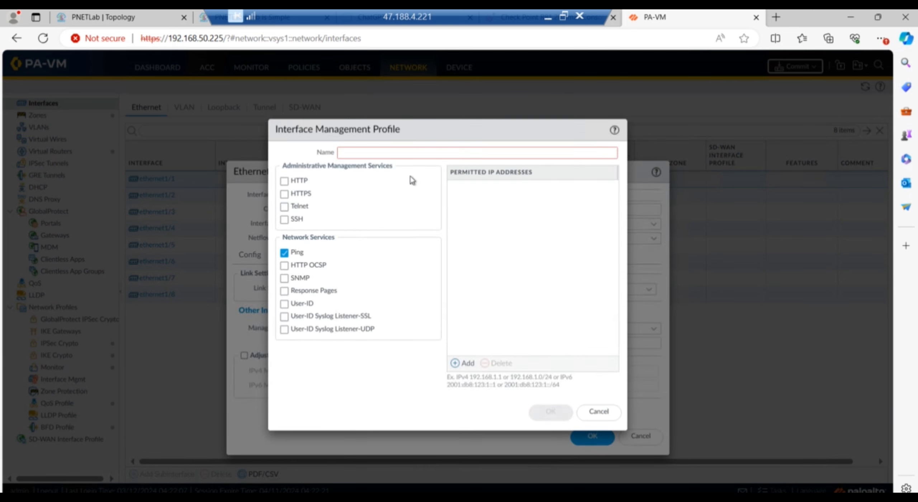
click(371, 154)
text(pin)
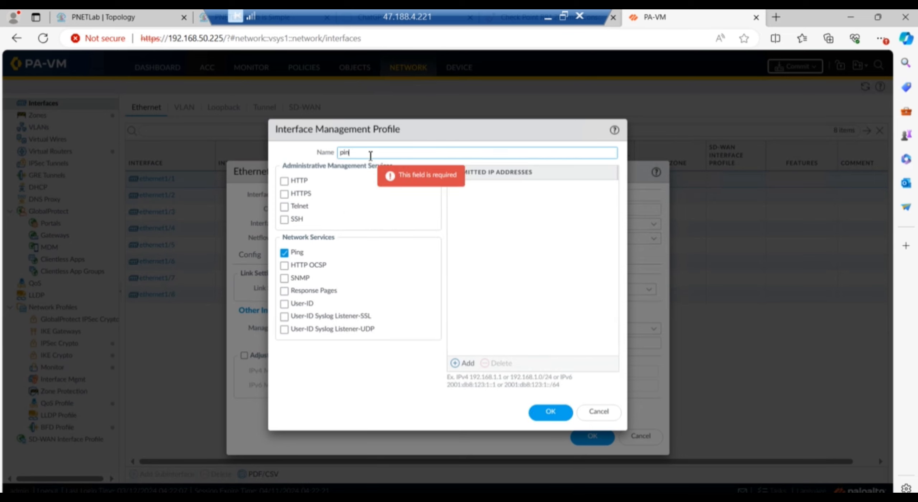
text(g)
key(BackSpace)
key(BackSpace)
key(BackSpace)
key(BackSpace)
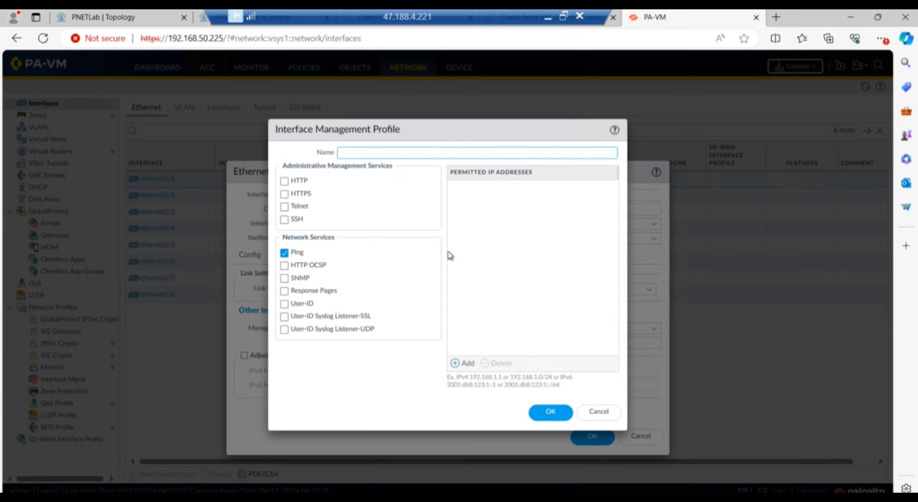
text(Ping)
click(552, 417)
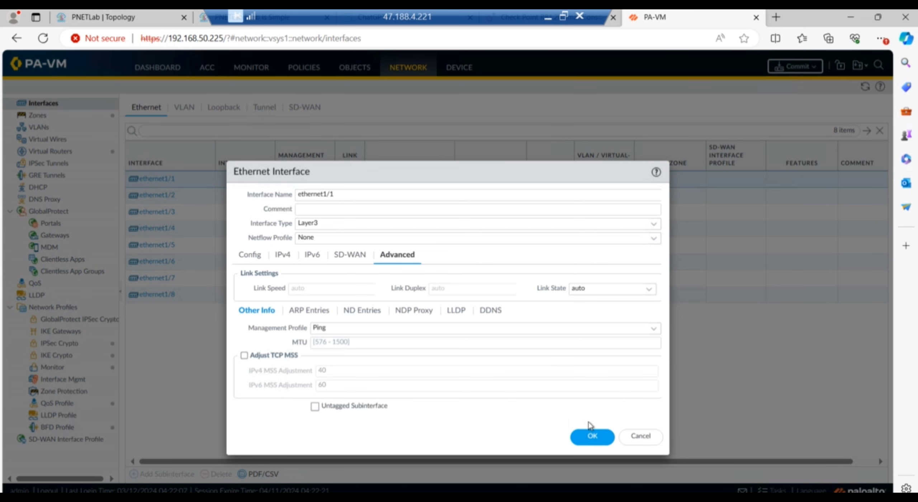
click(593, 437)
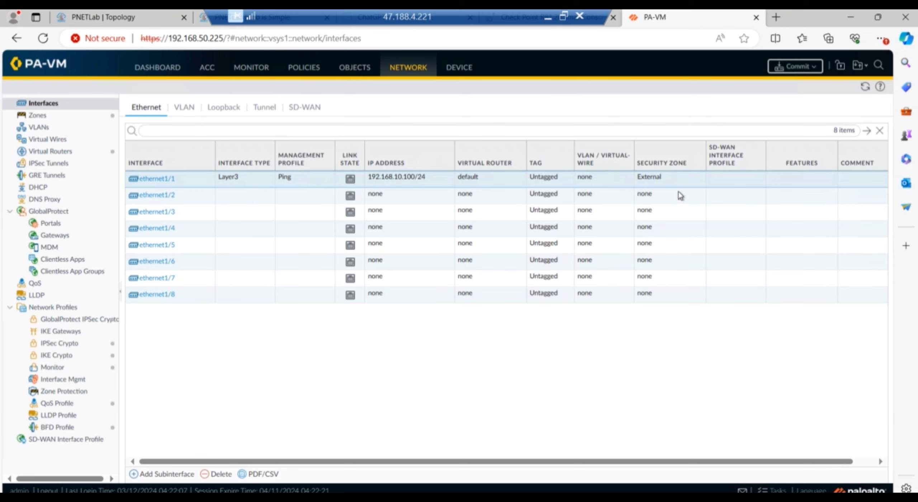
Make ethernet1/2 a Layer3 interface on the default virtual router in the Internal zone.
click(163, 199)
click(162, 201)
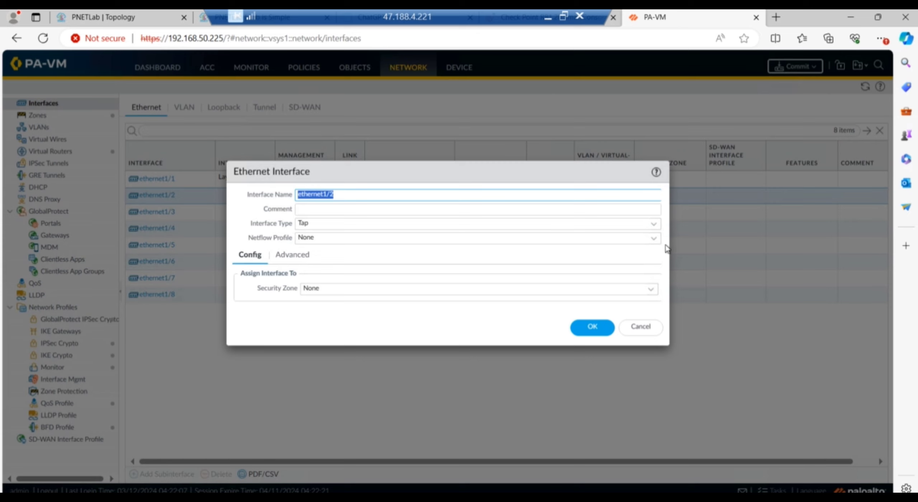
click(659, 226)
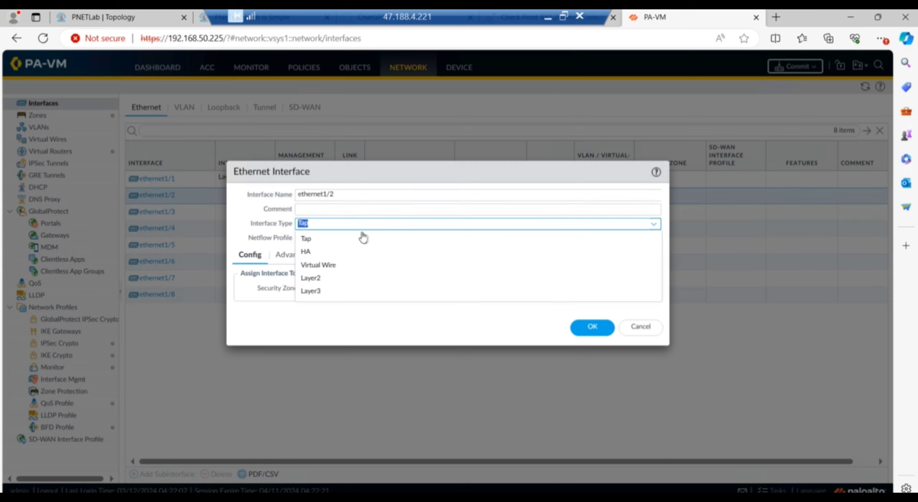
click(311, 291)
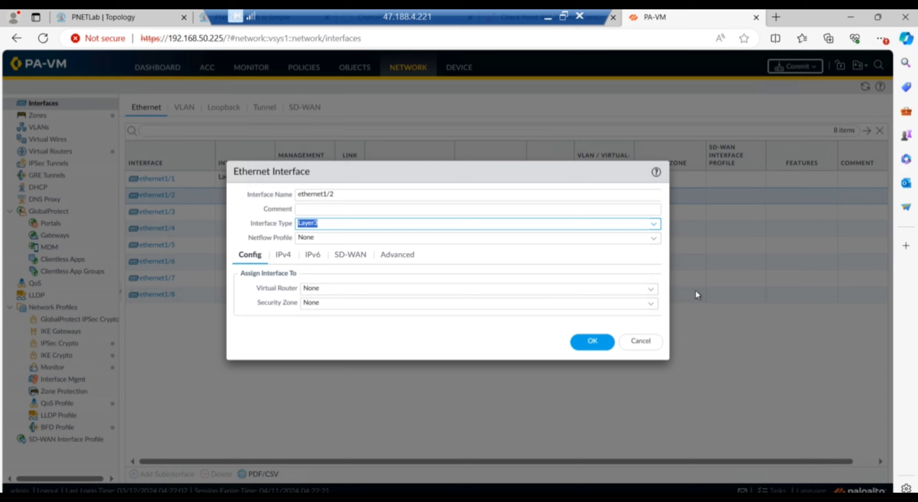
click(656, 293)
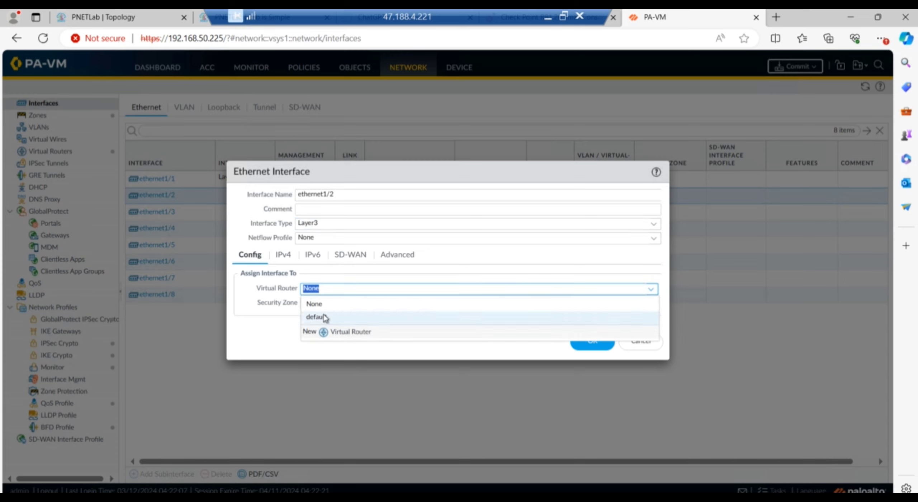
click(420, 317)
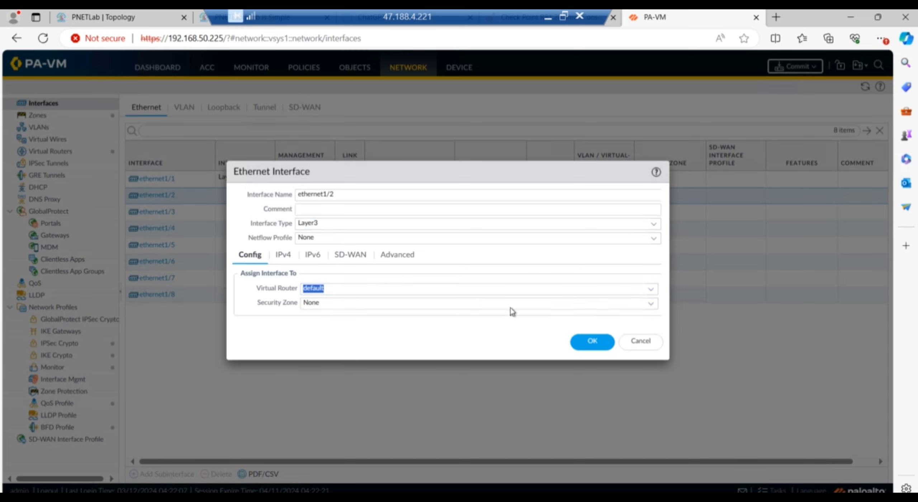
click(652, 304)
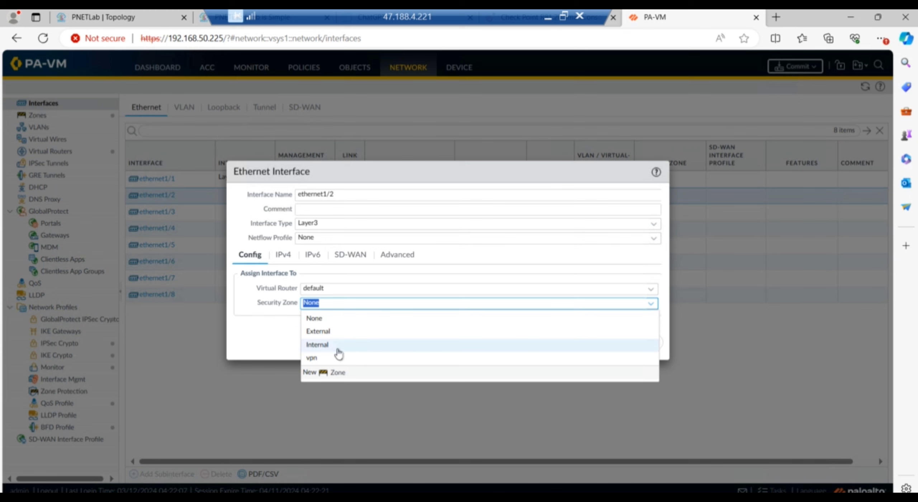
click(338, 345)
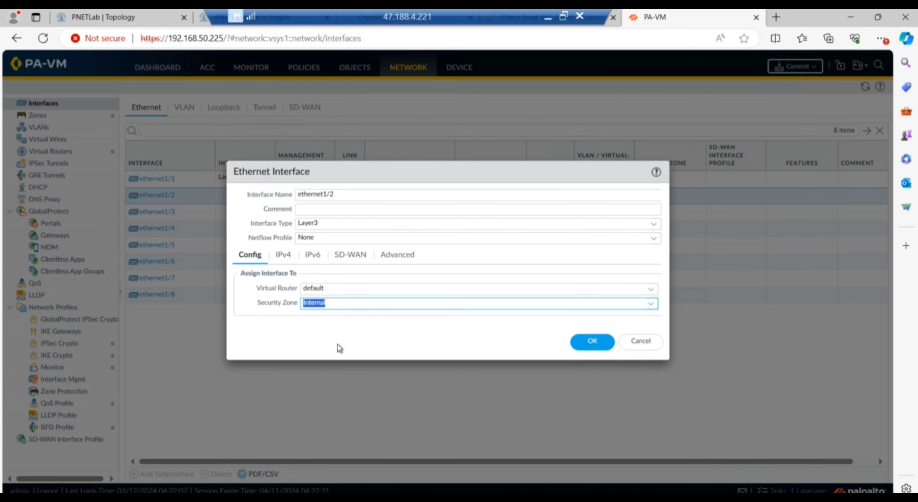
Give ethernet1/2 address 10.10.10.100/24 and the Ping management profile, then save it.
click(129, 25)
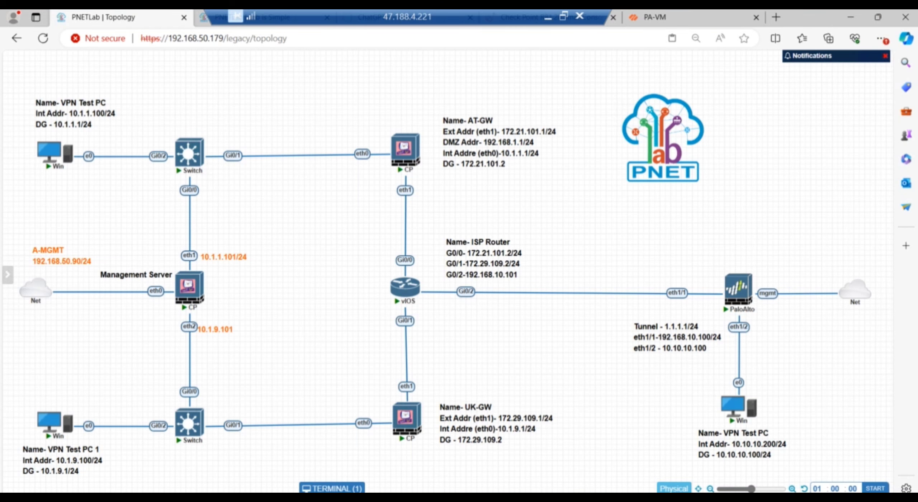
click(664, 18)
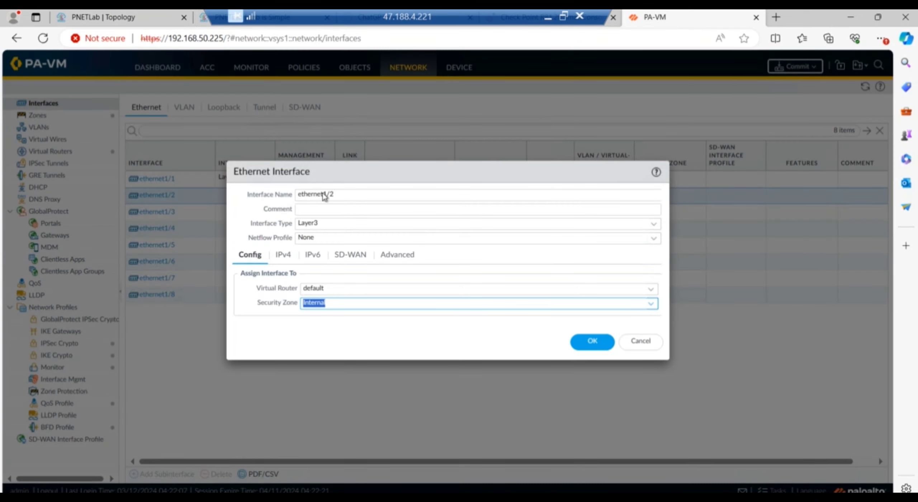
click(284, 255)
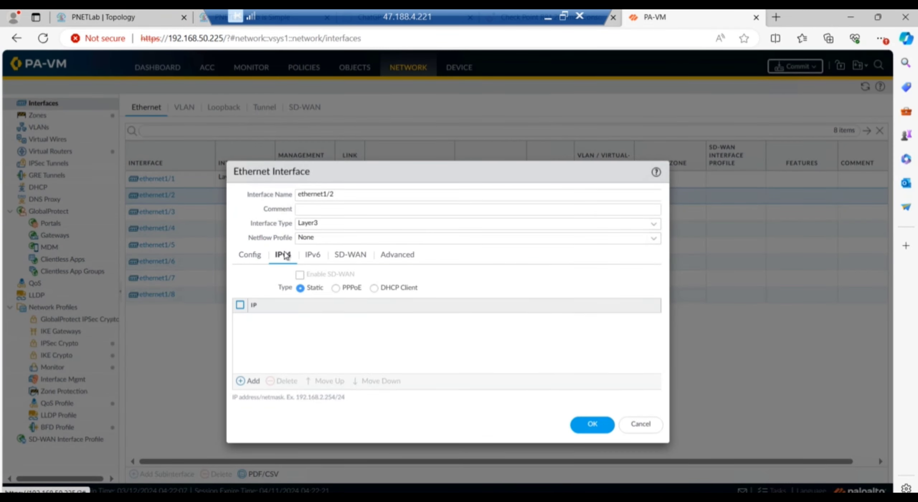
click(248, 383)
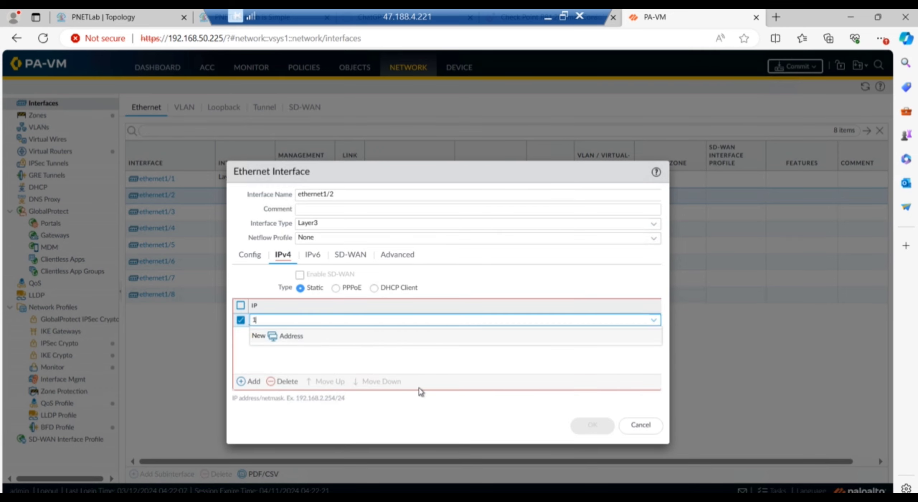
text(10.10.10.100/24)
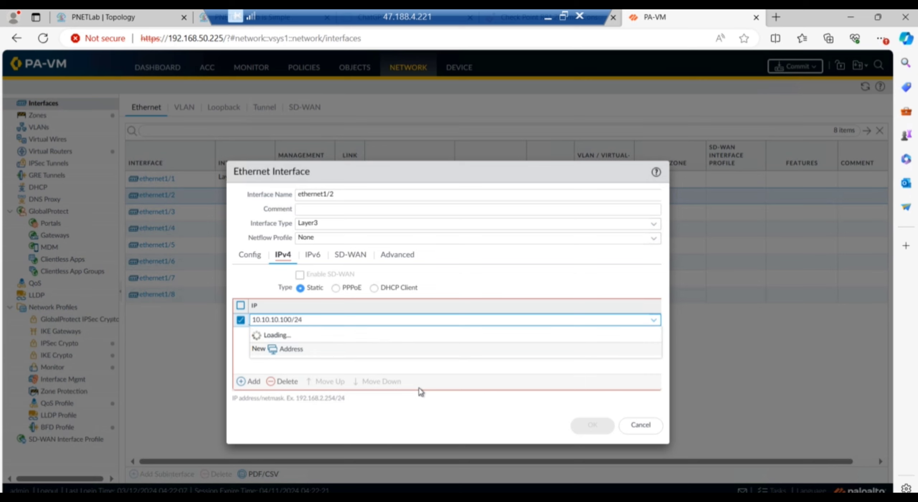
click(400, 257)
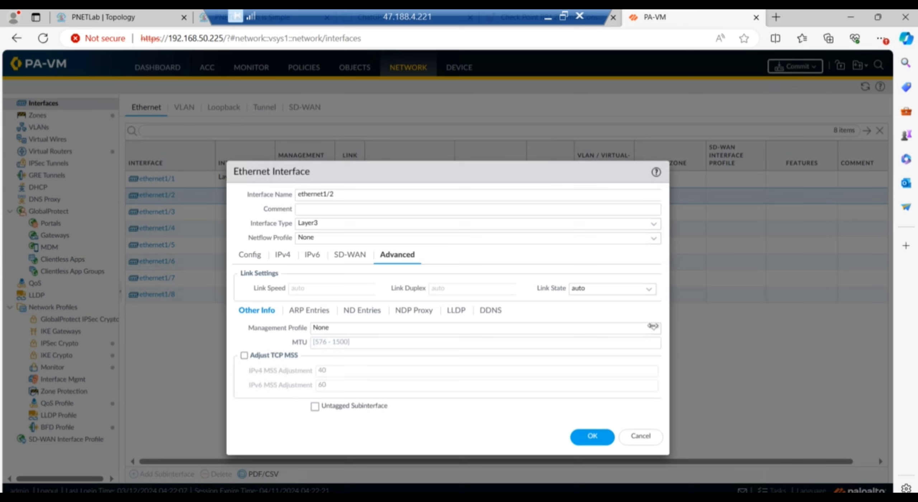
click(653, 329)
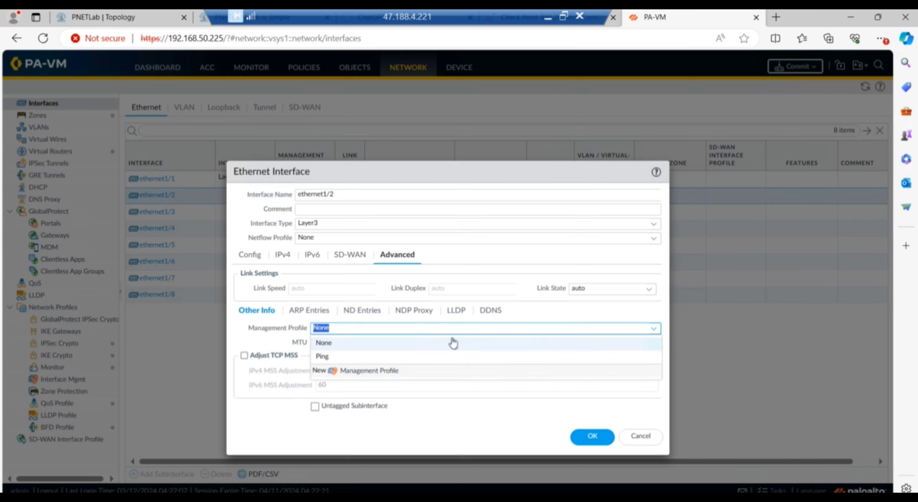
click(333, 362)
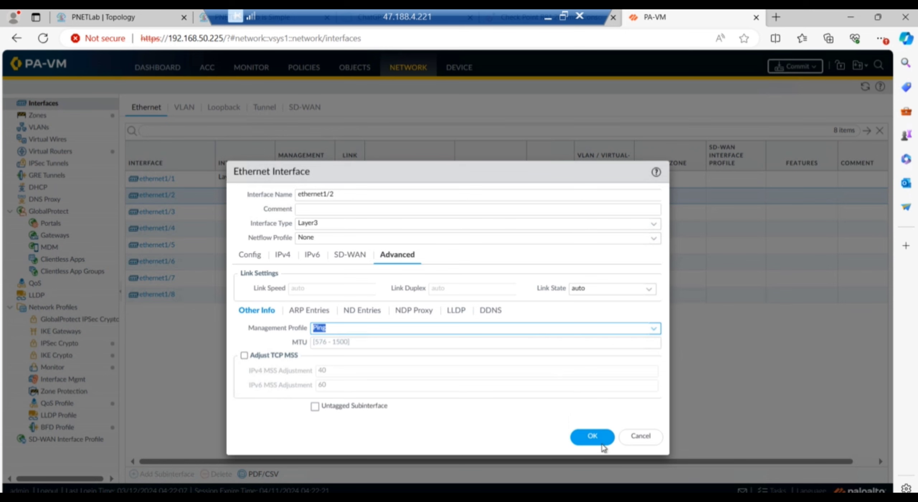
click(594, 442)
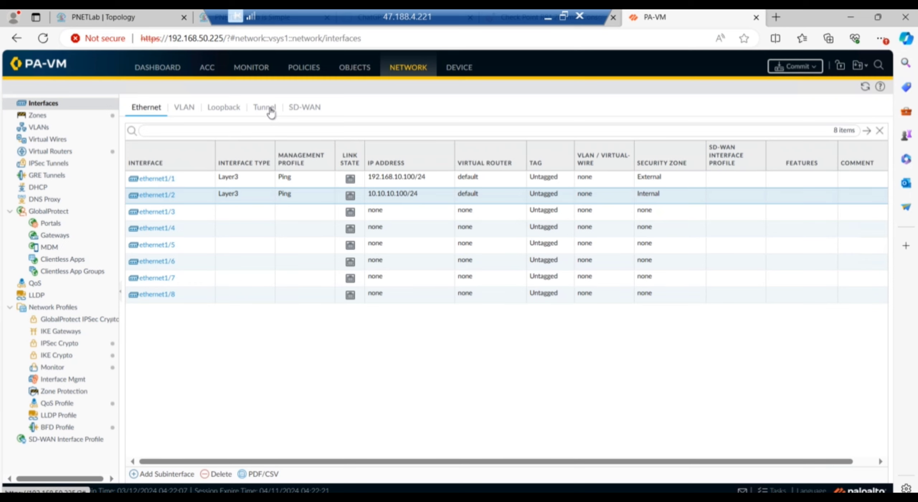
Create tunnel interface tunnel.1 on the default virtual router in the vpn zone.
click(271, 113)
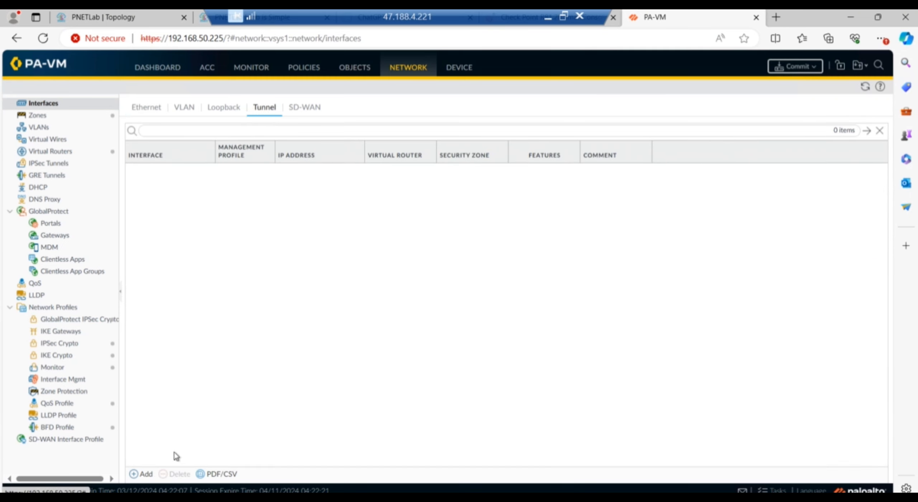
click(145, 475)
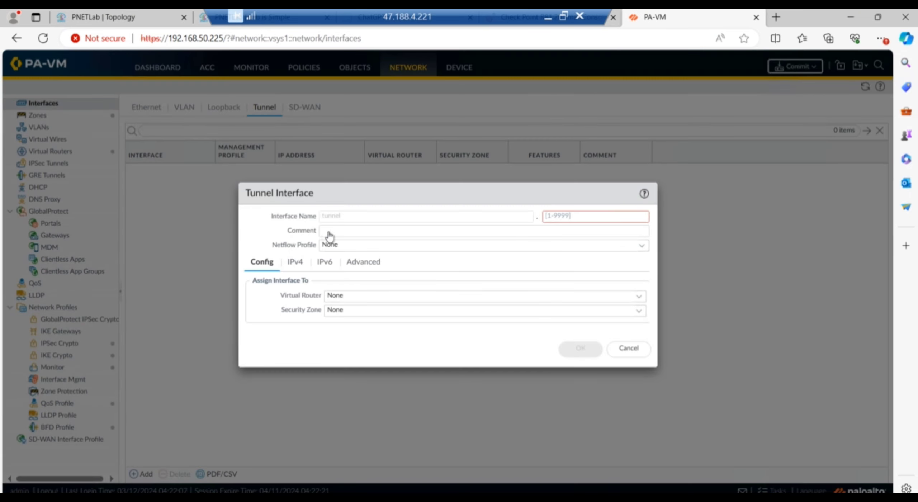
click(575, 216)
text(1)
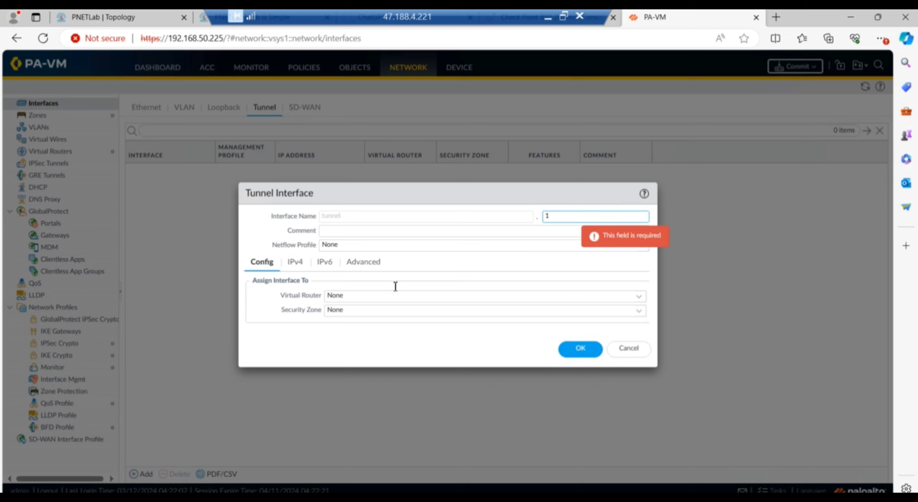
click(639, 297)
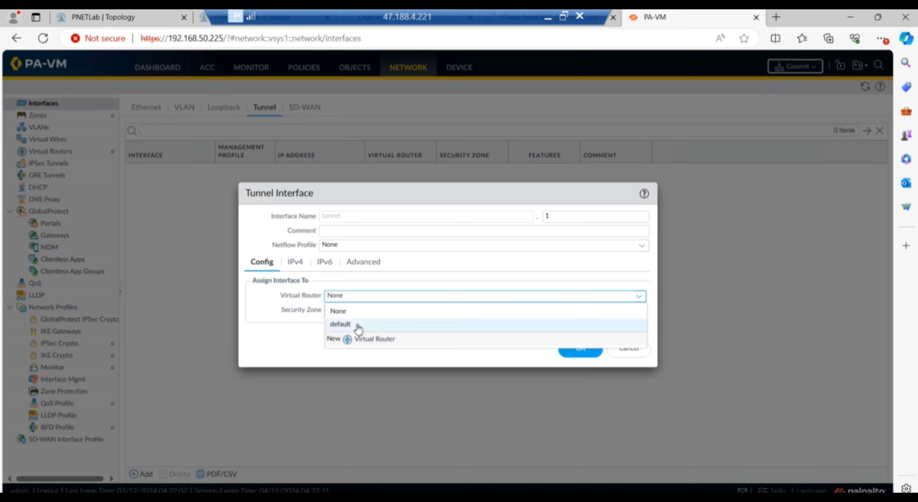
click(358, 324)
click(639, 312)
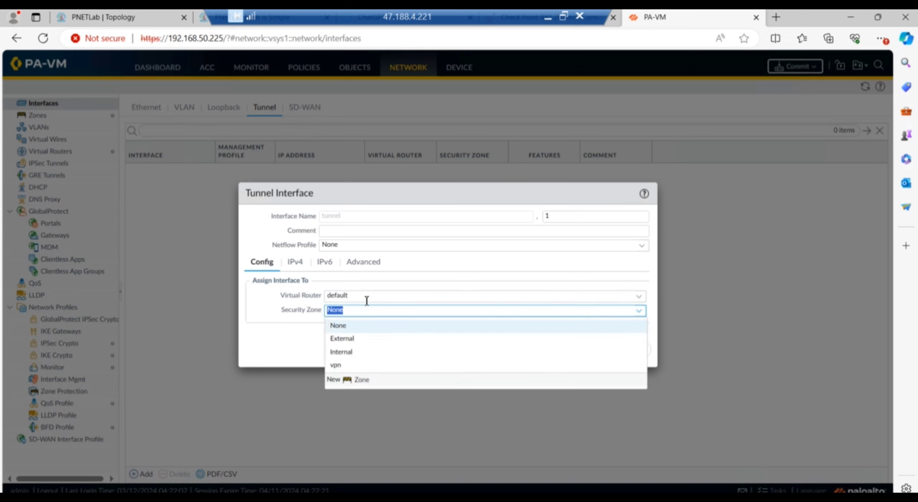
click(350, 366)
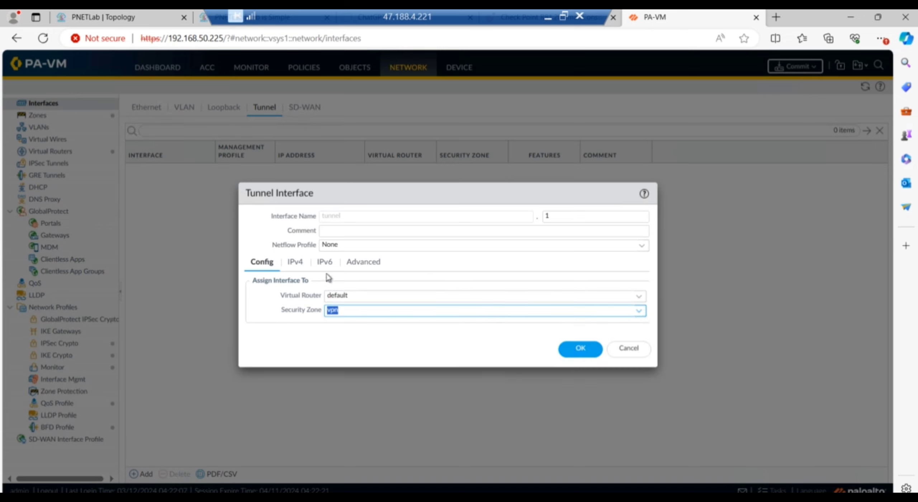
Address tunnel.1 as 1.1.1.1/24 with the Ping management profile and save it.
click(295, 265)
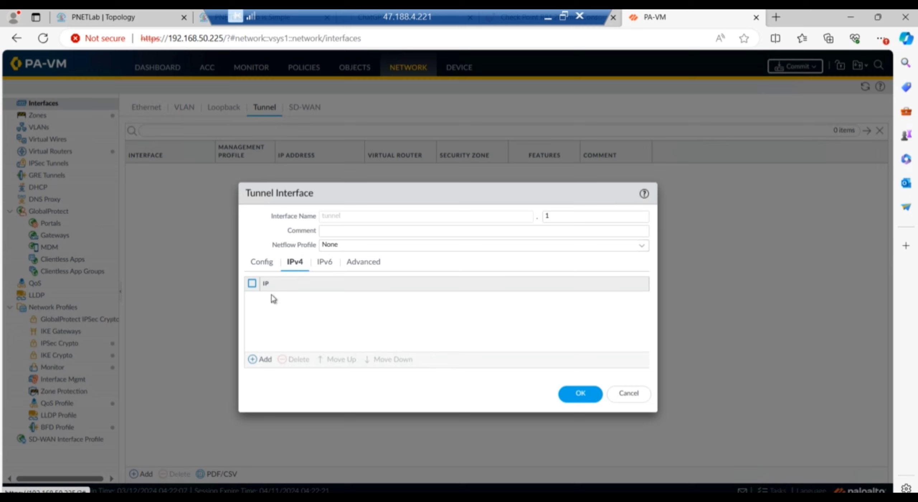
click(262, 360)
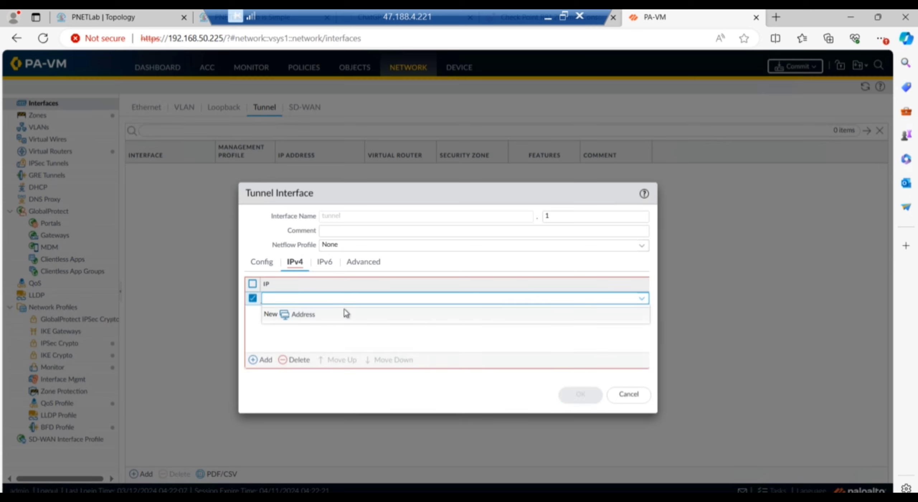
text(1.1.1.1/24)
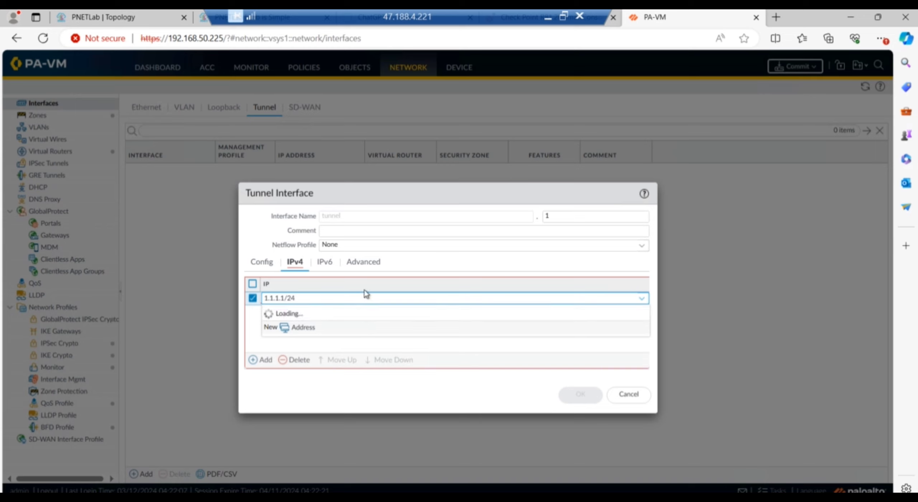
click(365, 262)
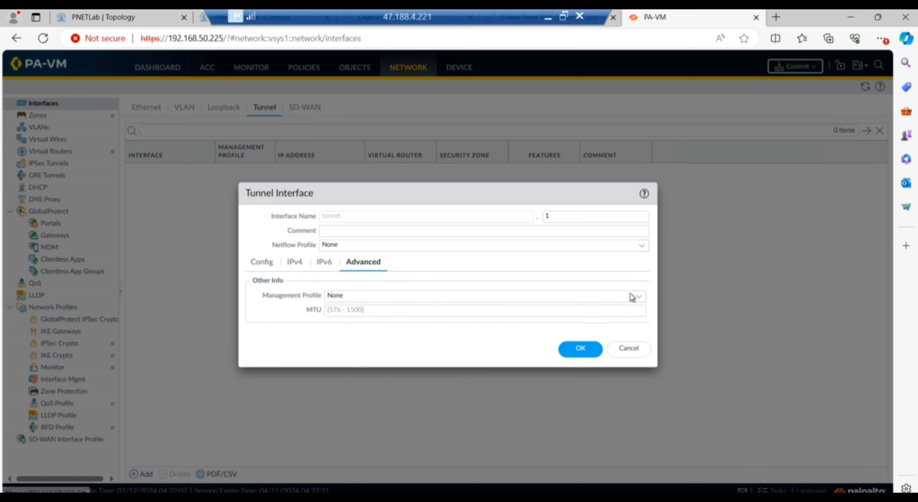
click(442, 301)
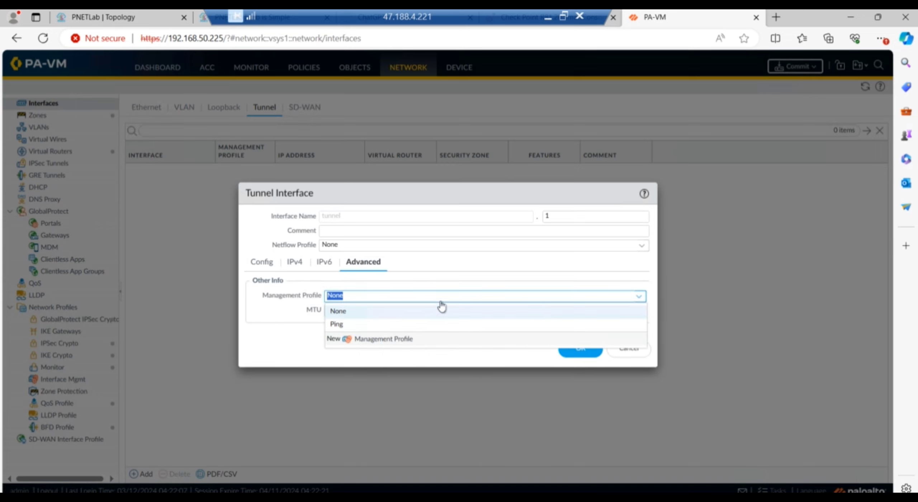
click(335, 324)
click(579, 355)
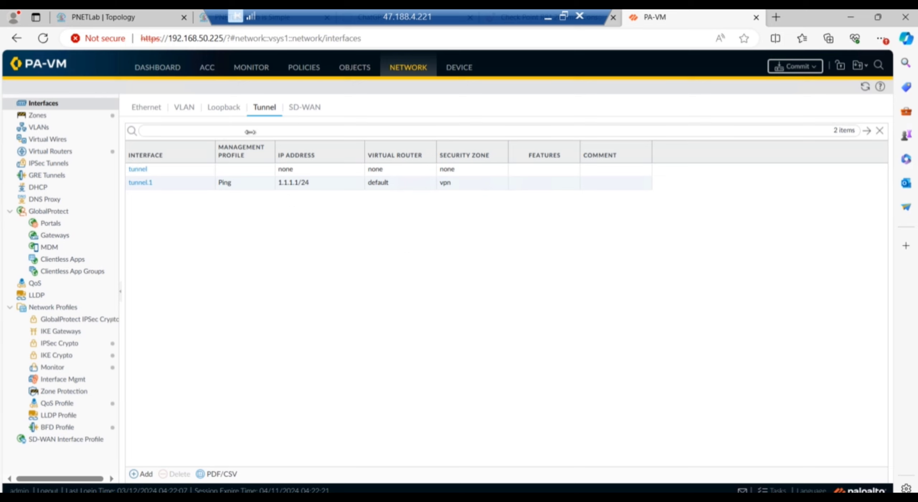
click(308, 76)
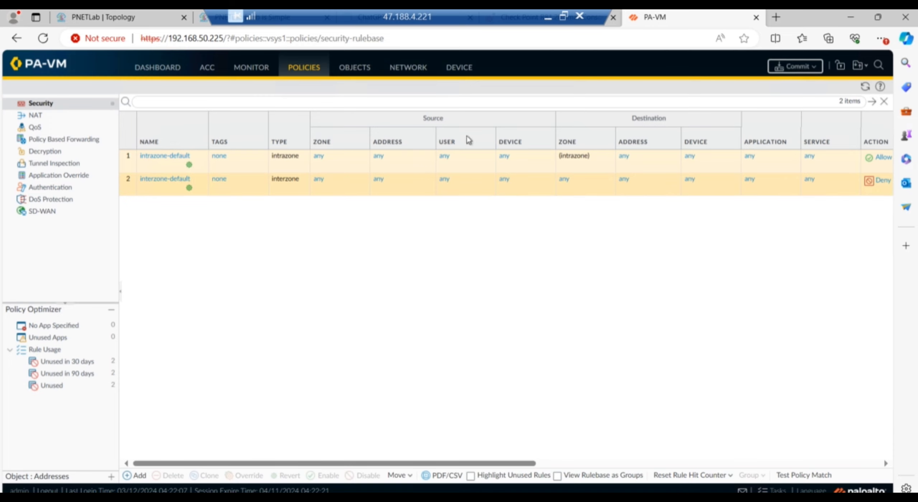
click(422, 69)
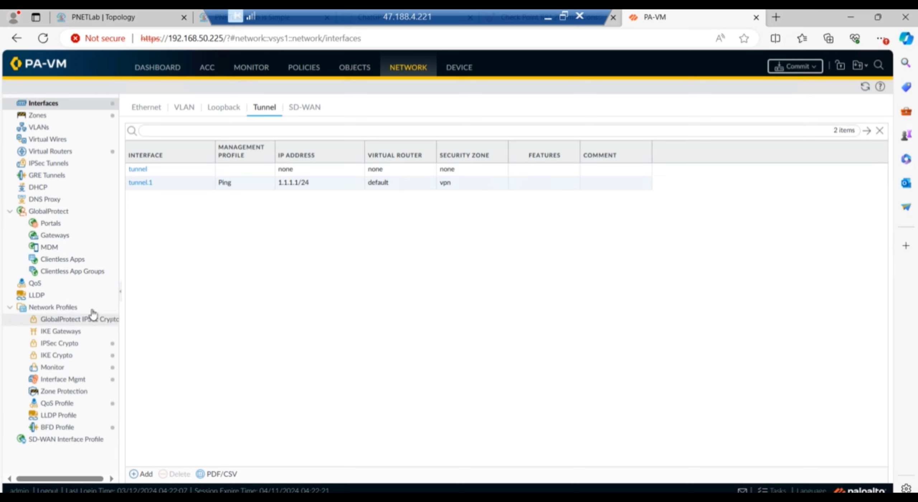
Create IKE-Crypto-Profile with DH group2, sha256 authentication, aes-128-cbc encryption and an 8-hour lifetime.
click(57, 355)
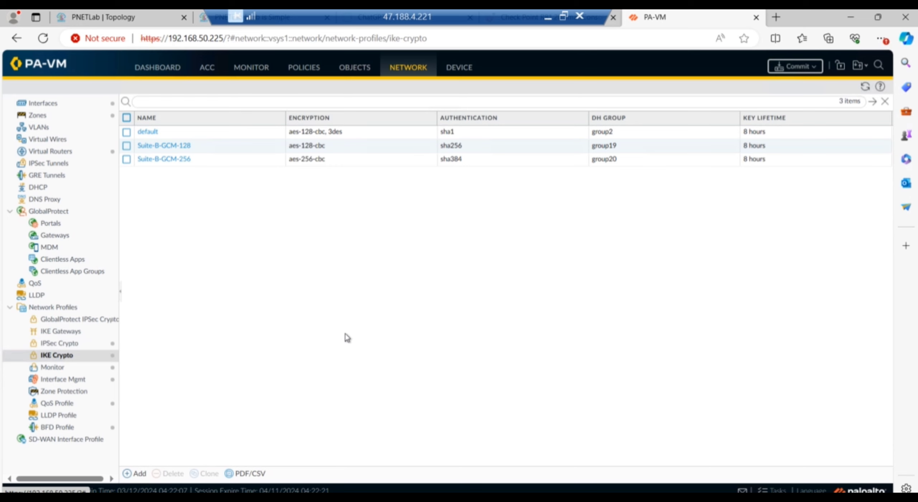
click(136, 474)
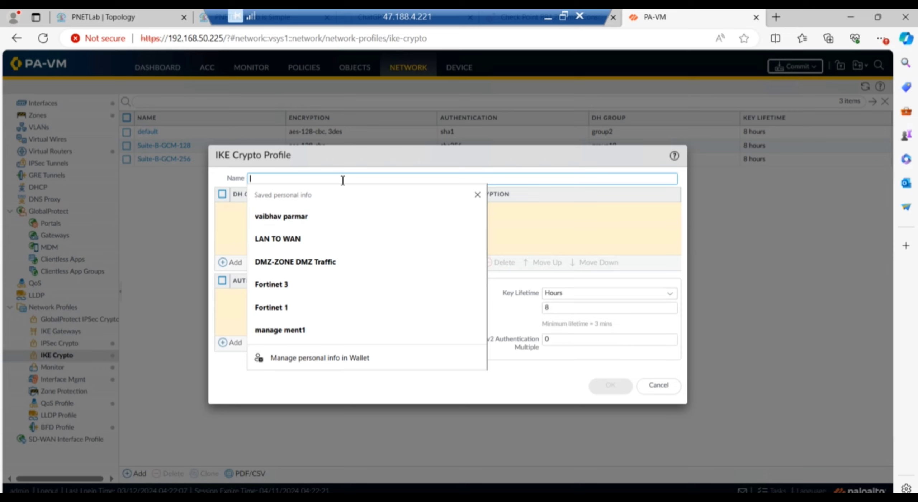
text(IKE)
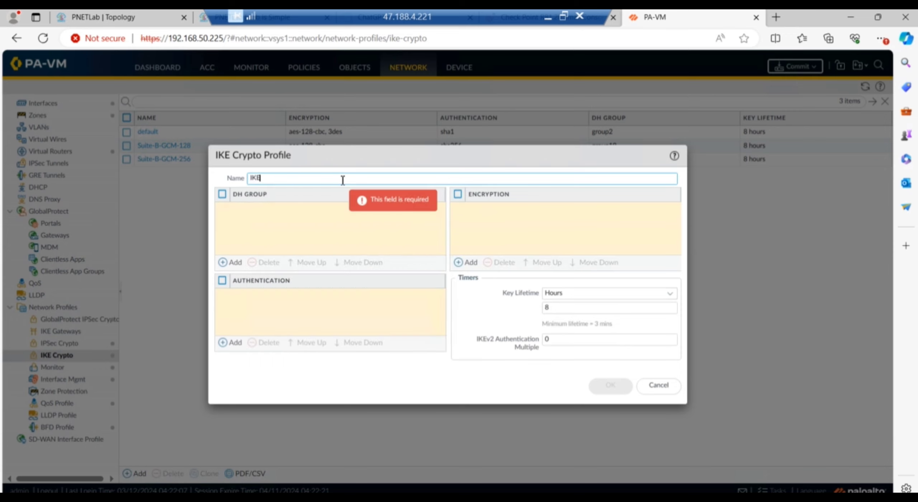
text(-Cryp)
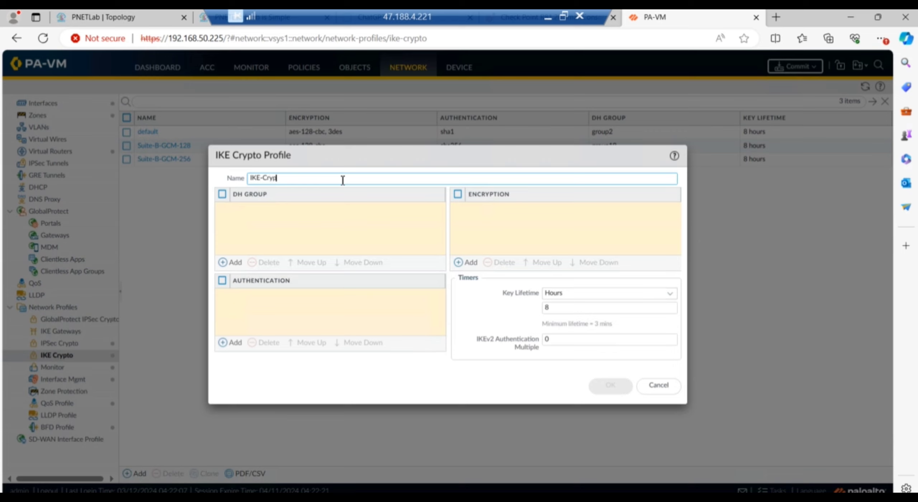
text(to-Profile)
click(223, 263)
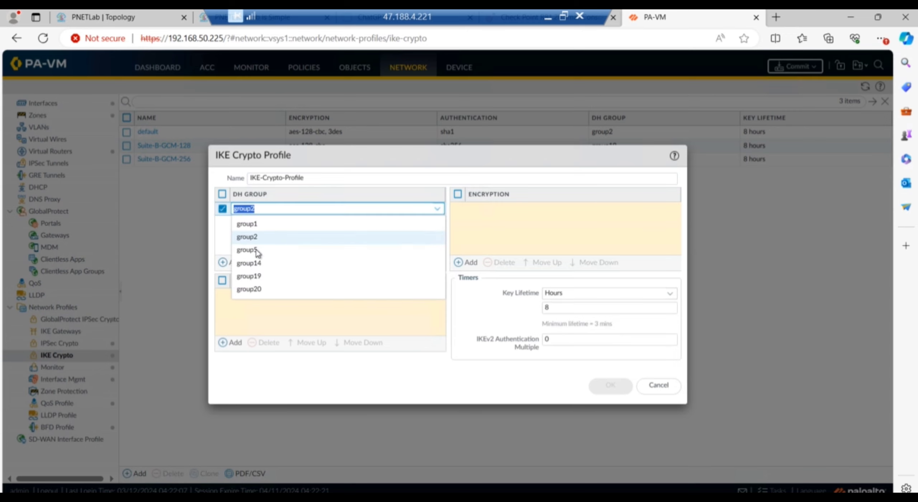
click(267, 238)
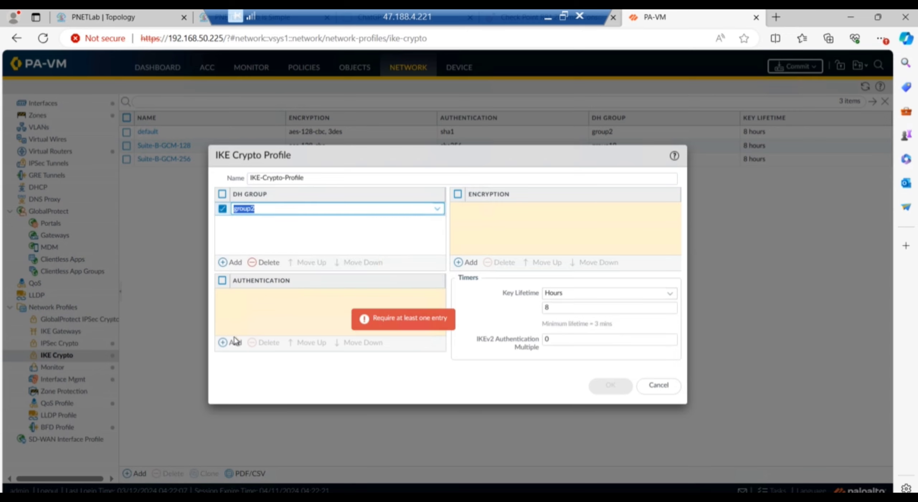
click(224, 343)
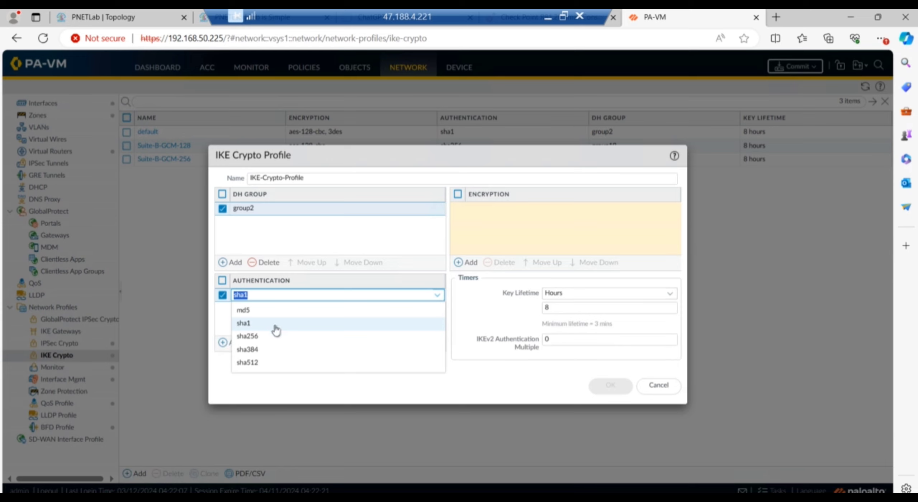
click(260, 336)
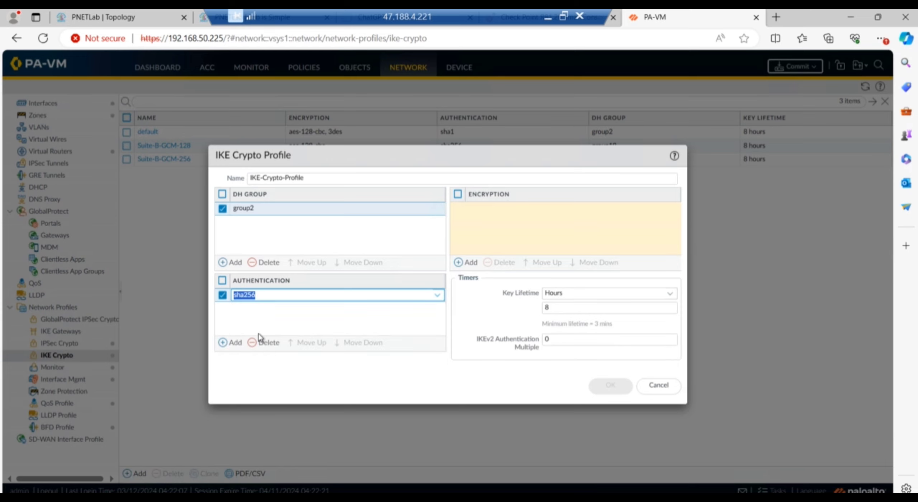
click(291, 320)
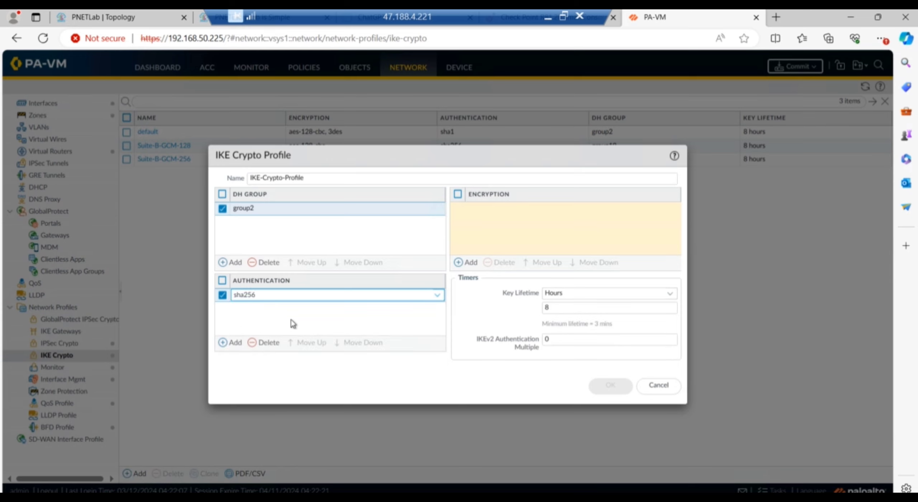
click(466, 262)
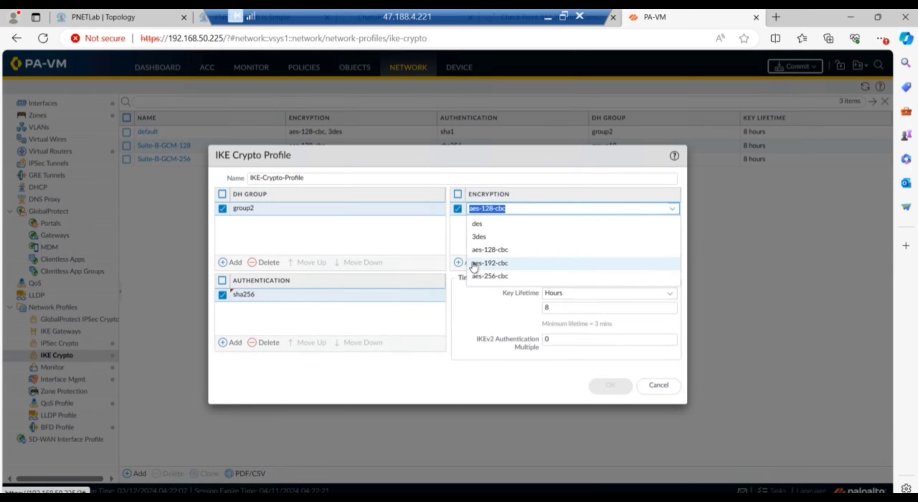
click(499, 249)
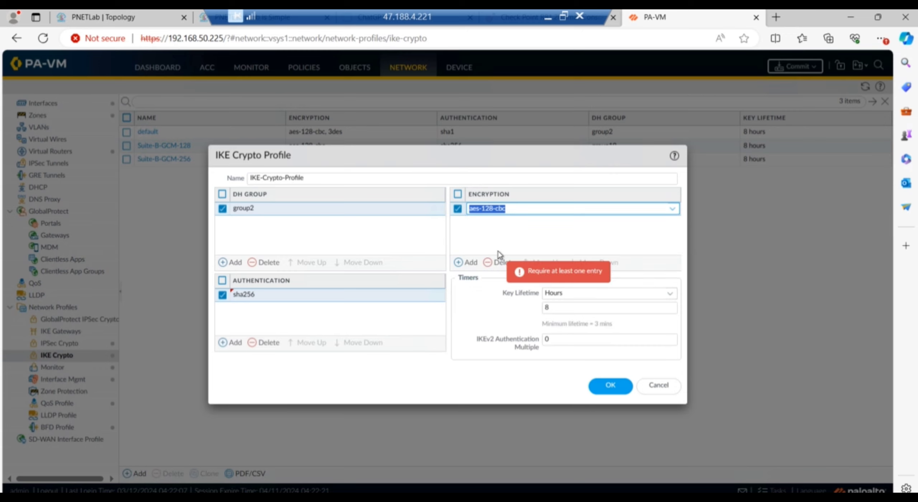
click(539, 229)
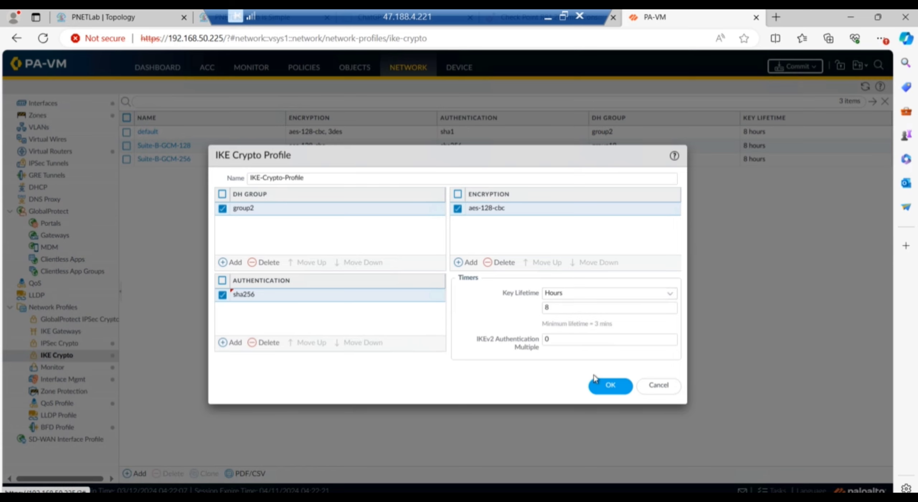
click(609, 386)
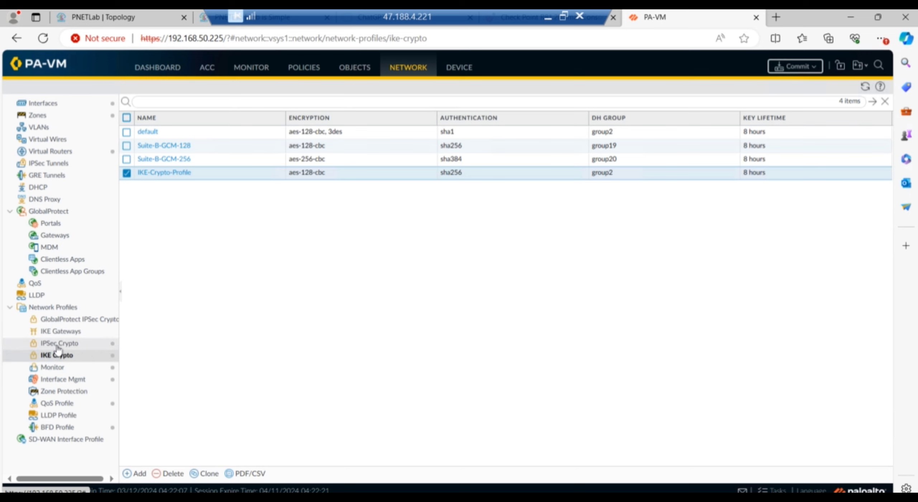
Create IPsec-Crypto-Profile using ESP with aes-128-cbc encryption and sha256 authentication.
click(57, 345)
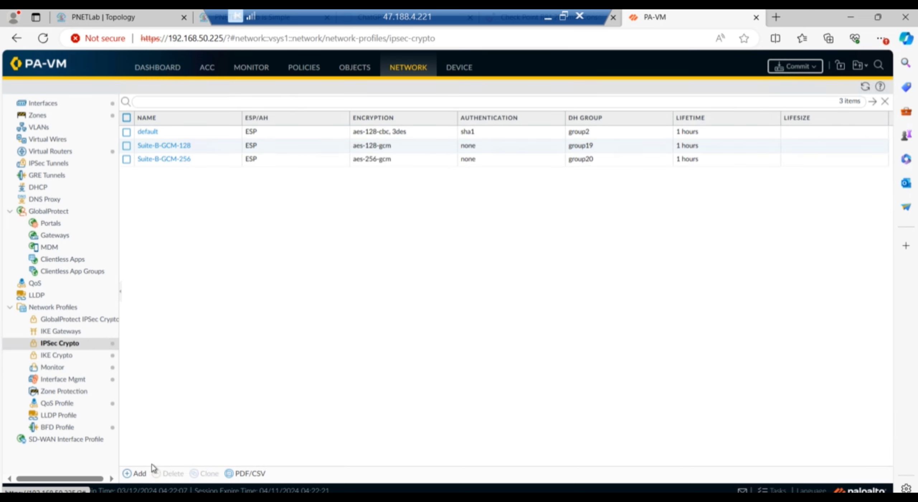
click(139, 474)
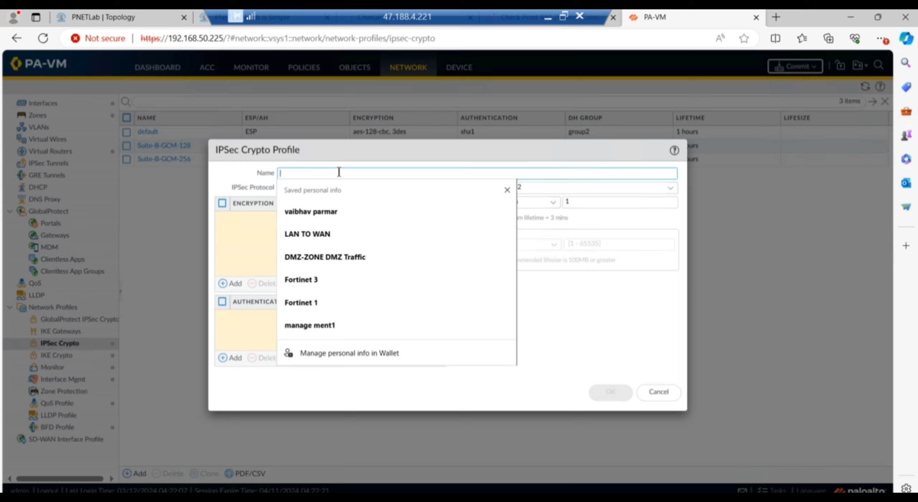
text(IPse)
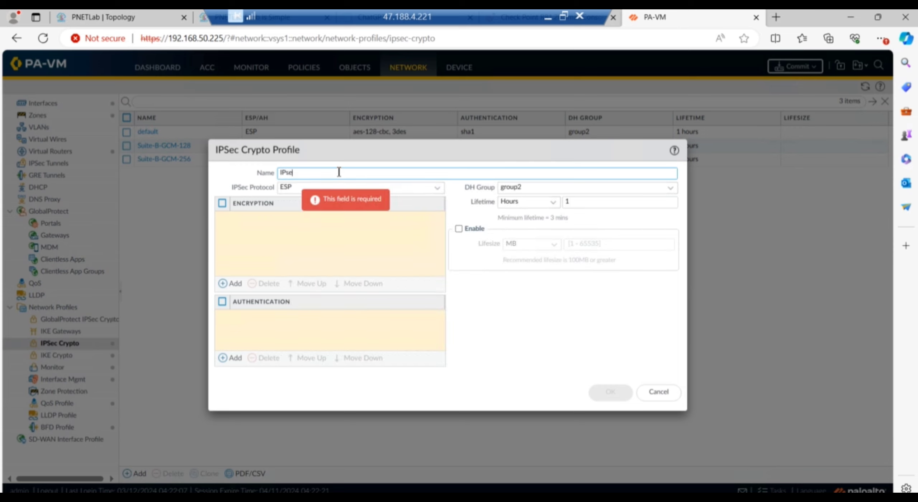
text(c-Crypto_Profile)
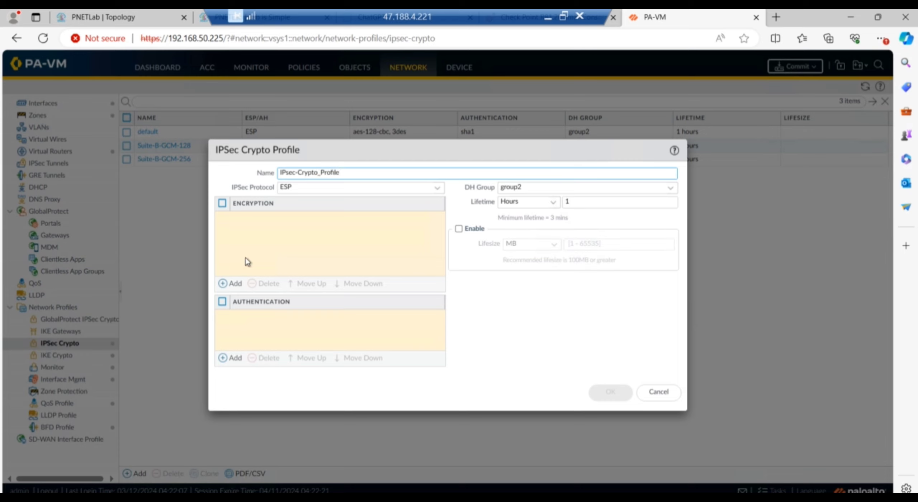
click(231, 284)
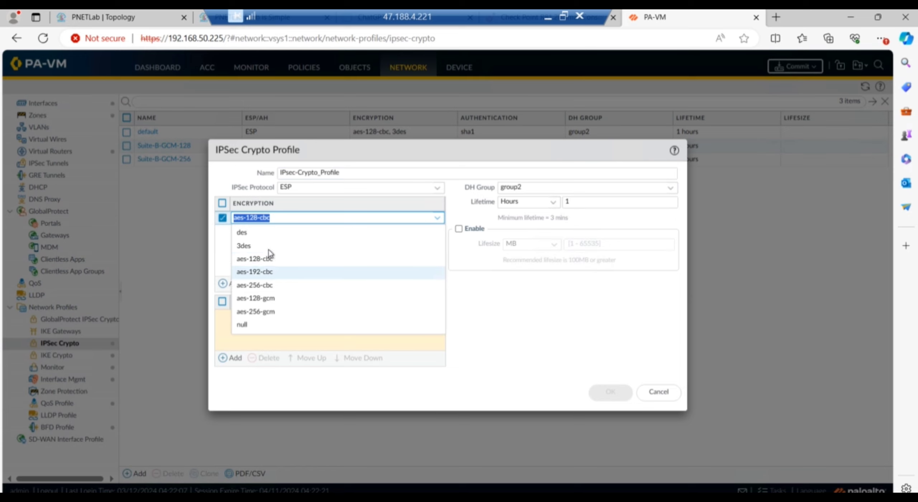
click(263, 263)
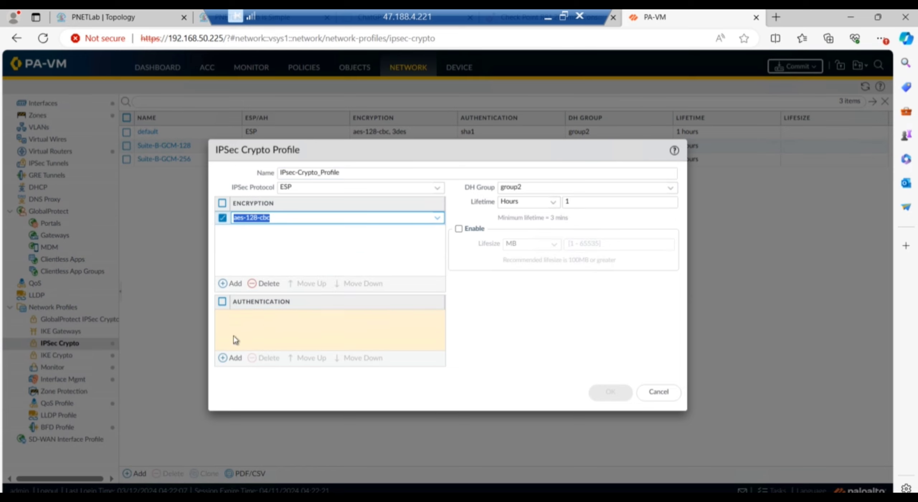
click(230, 358)
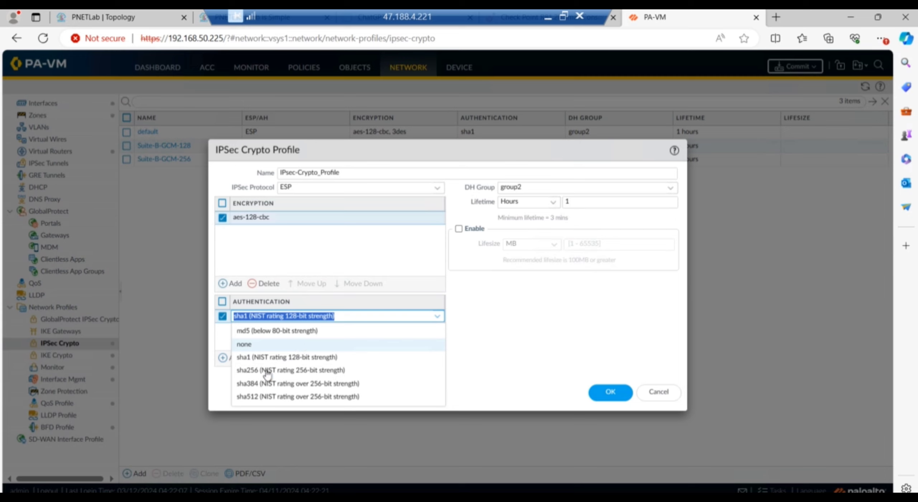
click(258, 372)
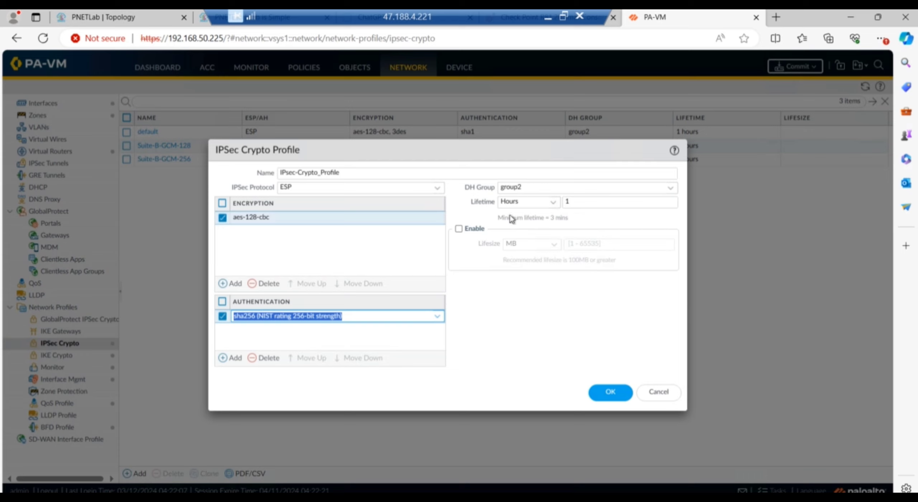
click(601, 222)
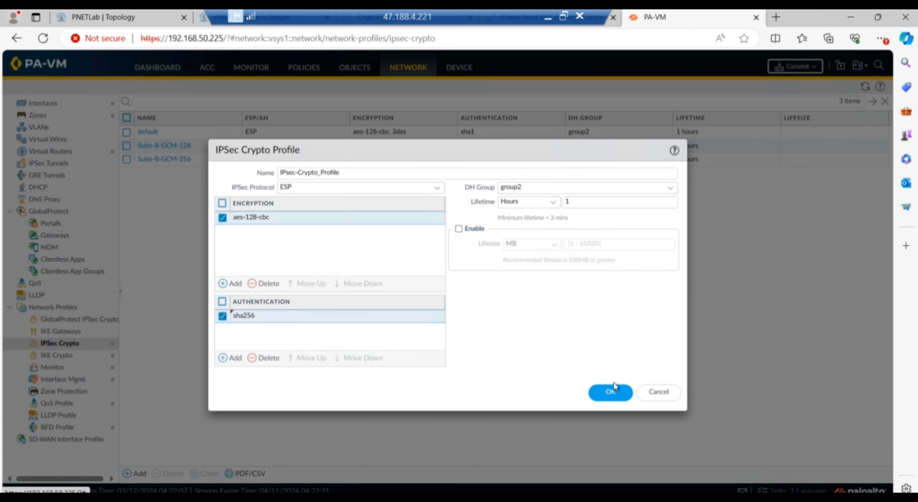
click(613, 394)
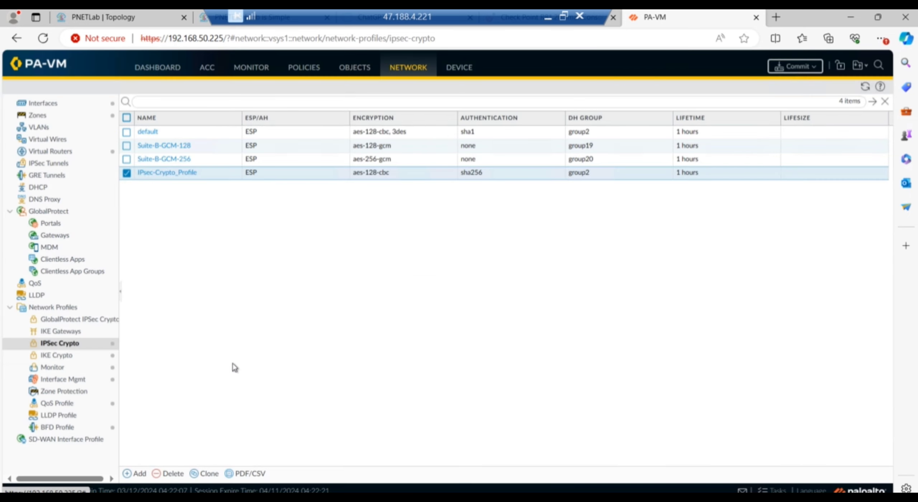
Start a new IKE gateway named IKE-Hateway1 in IKEv1 only mode.
click(61, 333)
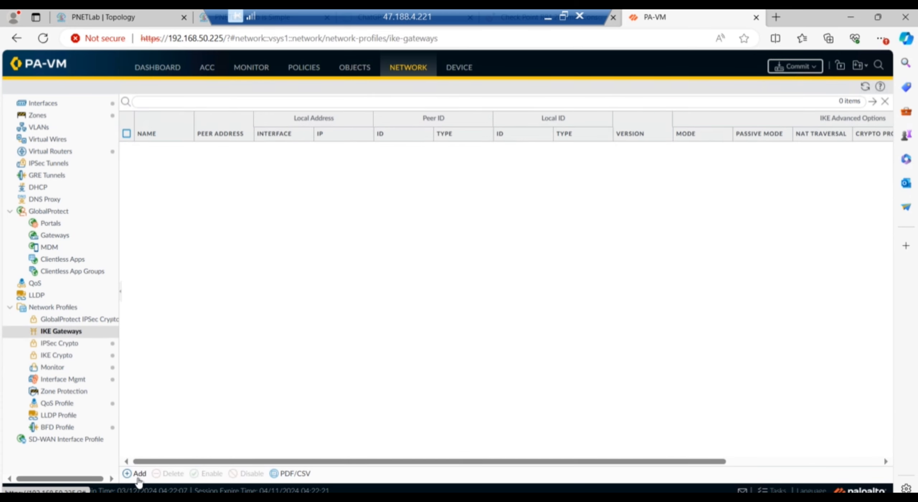
click(138, 477)
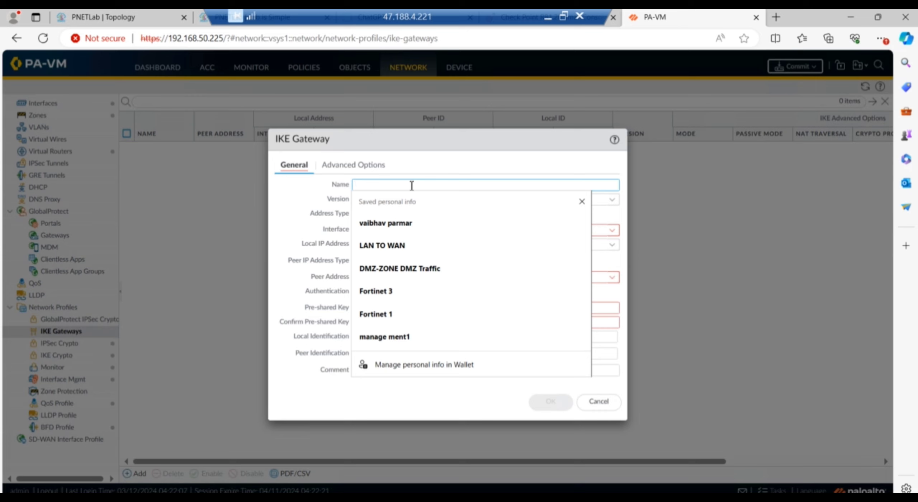
text(IKE-Hate)
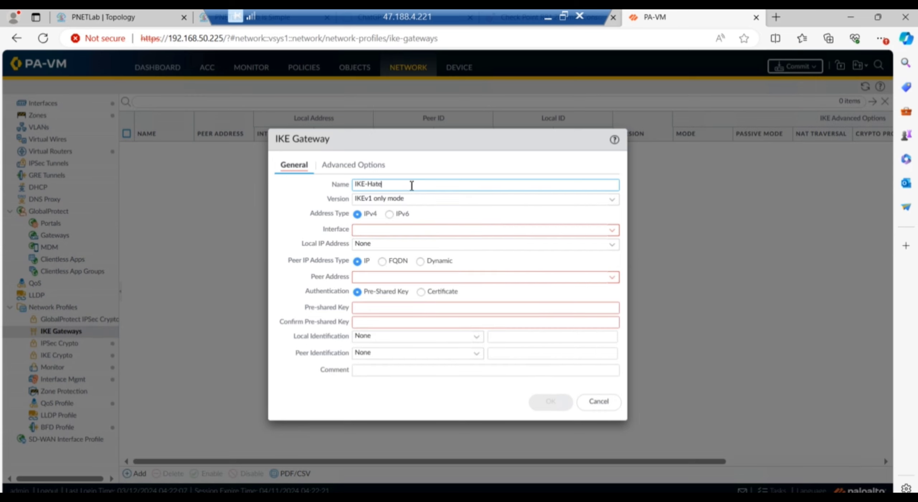
text(way1)
click(412, 196)
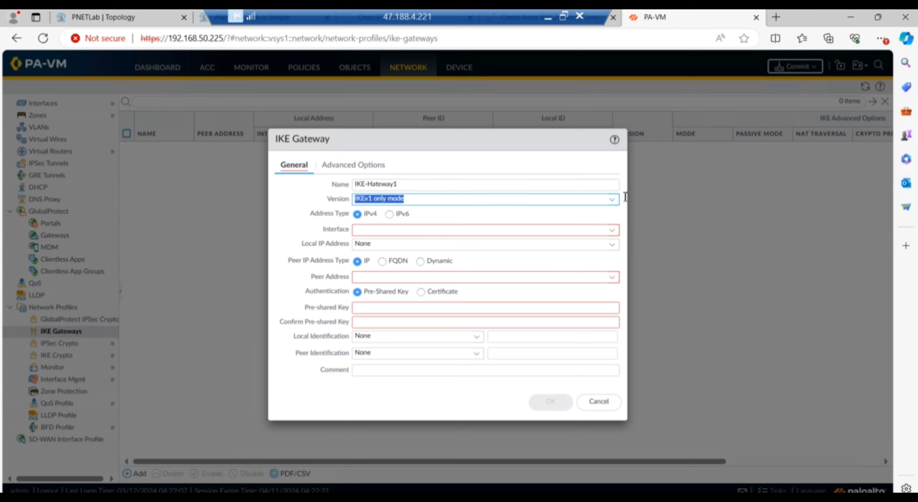
click(614, 203)
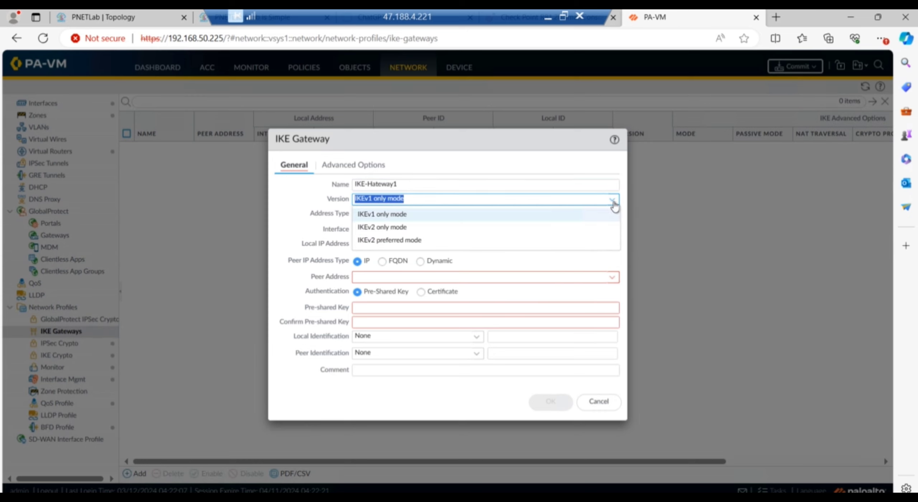
click(614, 205)
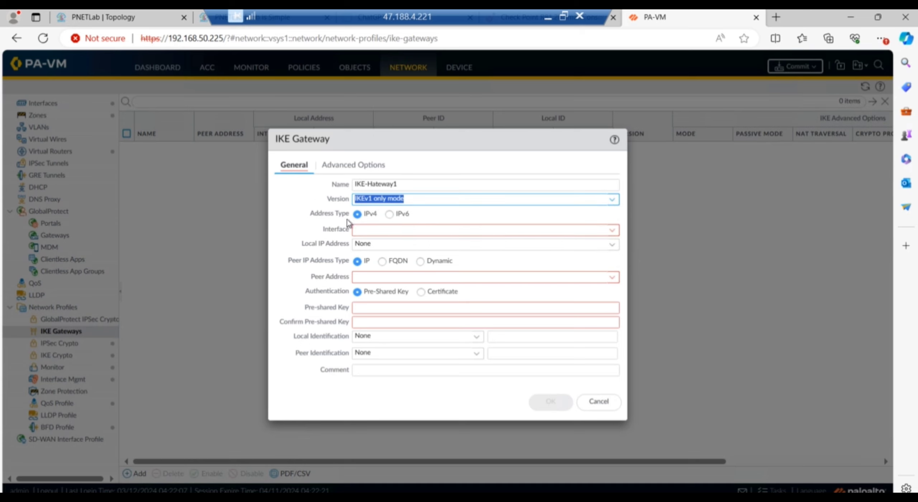
Bind the gateway to ethernet1/1 with local address 192.168.10.100/24, then view the topology diagram.
click(613, 236)
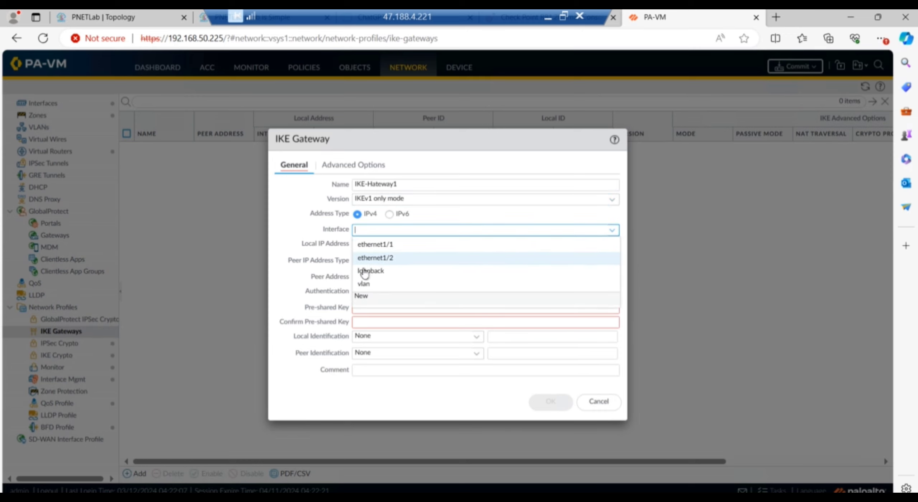
click(384, 246)
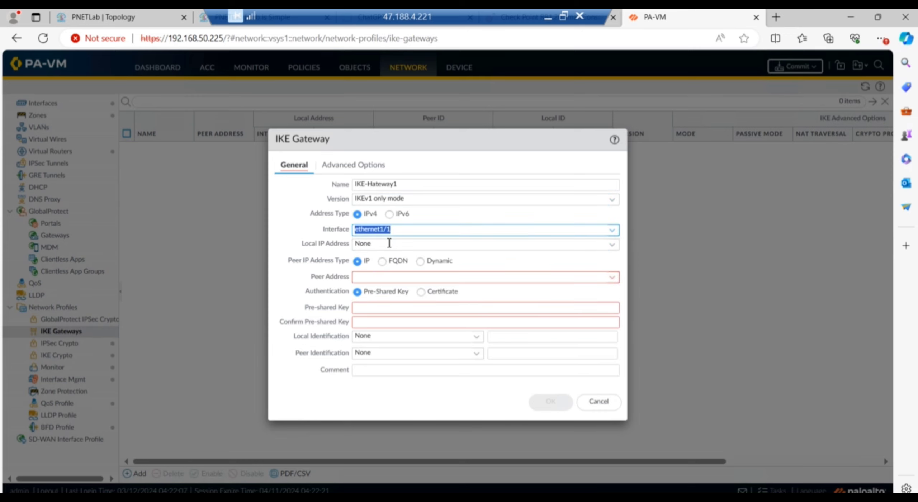
click(609, 244)
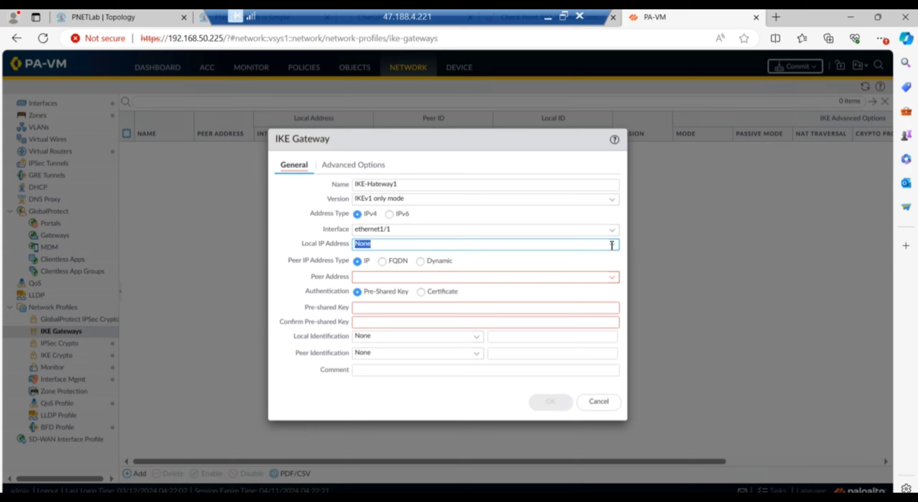
click(612, 244)
click(377, 273)
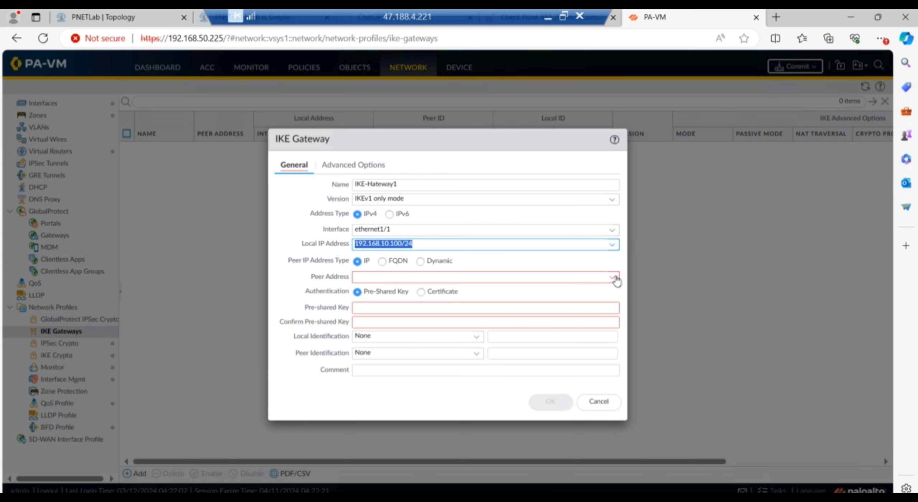
click(124, 18)
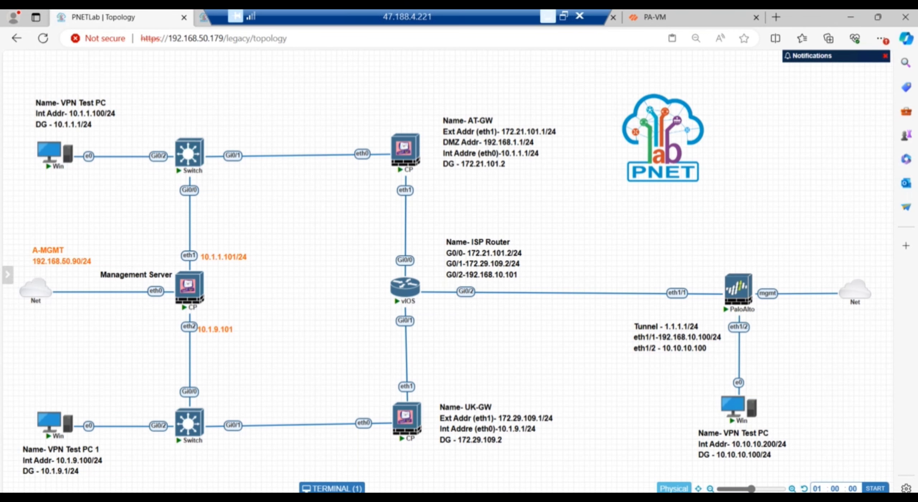
Enter peer address 172.29.109.1/24 on IKE-Hateway1, verifying it against the topology diagram.
click(674, 22)
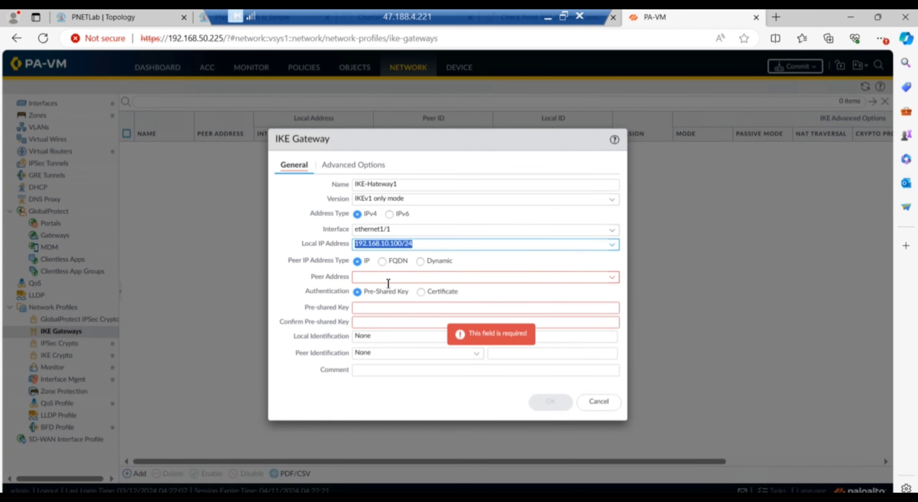
click(385, 278)
text(1)
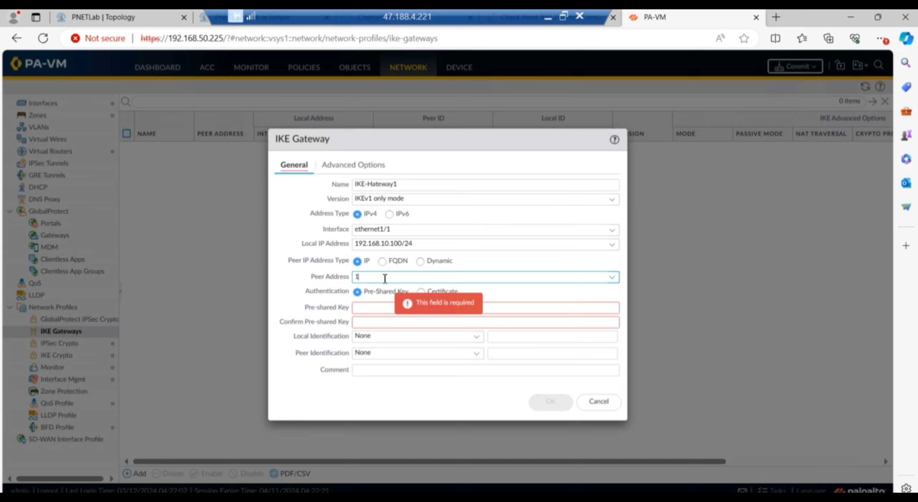
text(72.29)
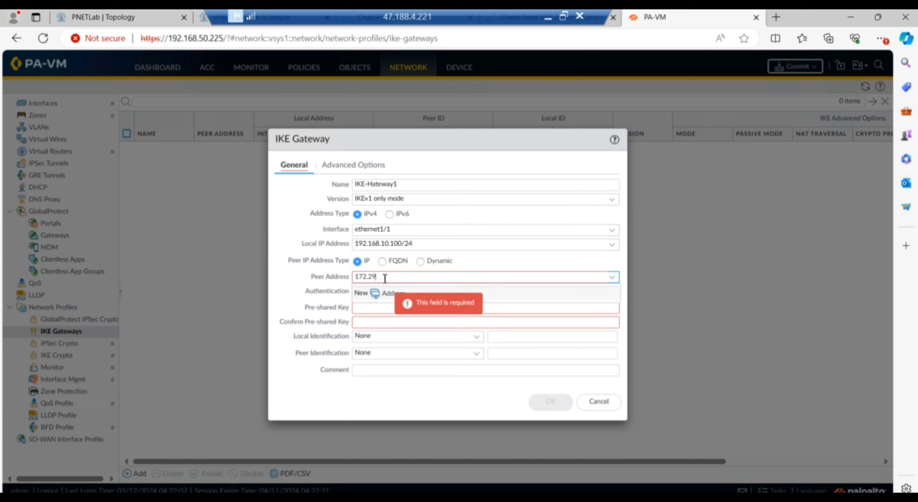
text(.100)
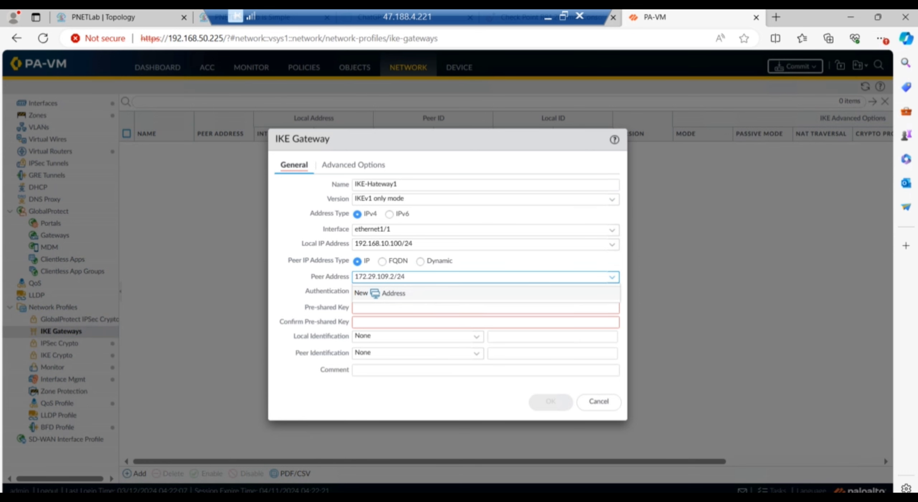
click(111, 19)
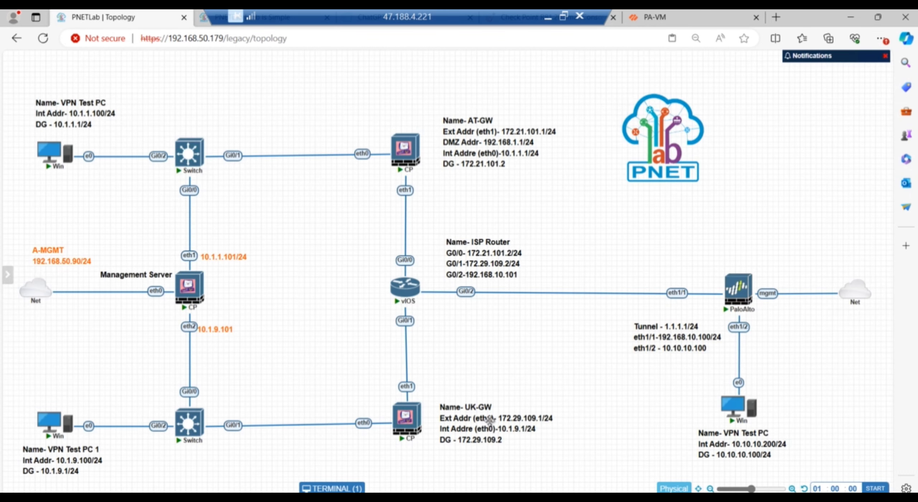
click(689, 20)
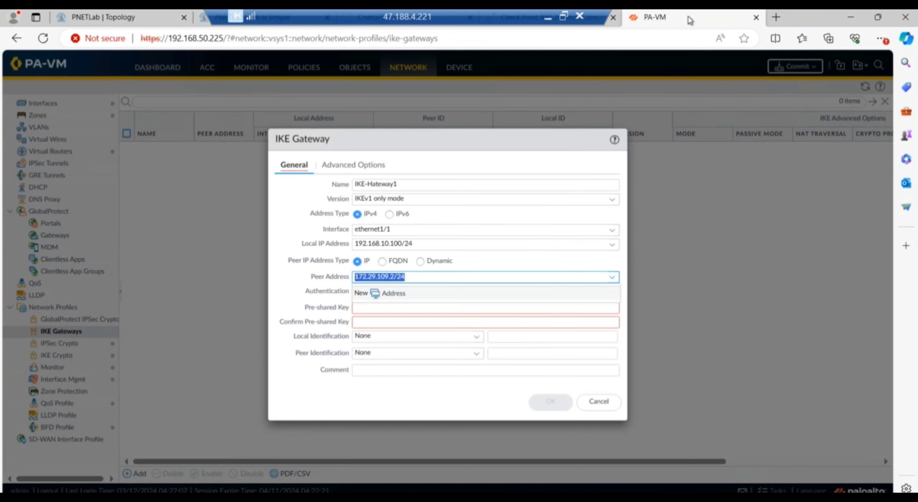
click(393, 281)
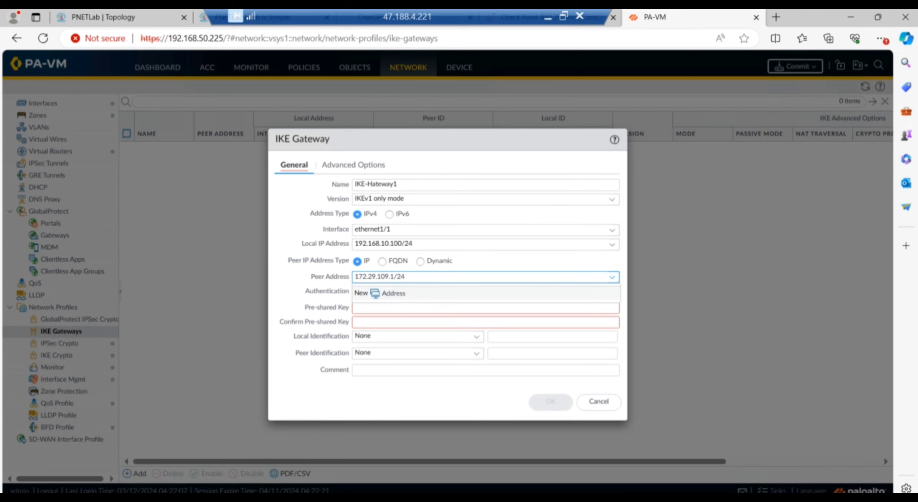
click(88, 17)
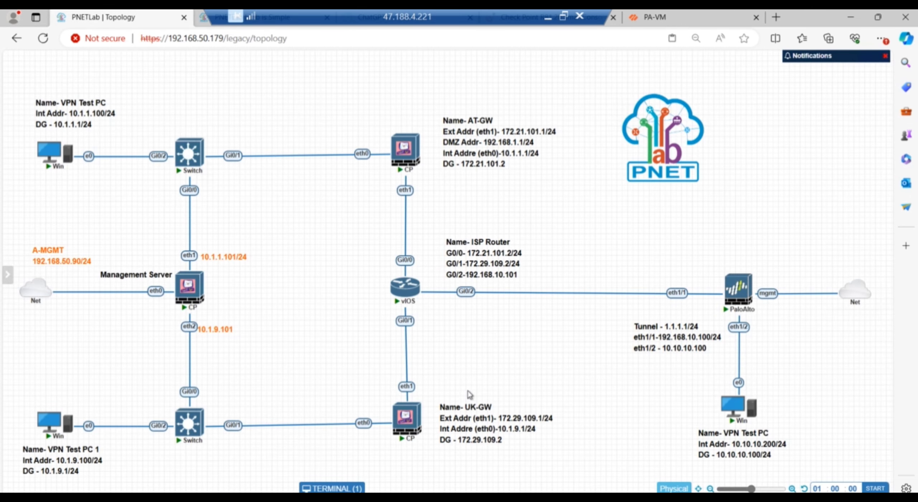
click(659, 19)
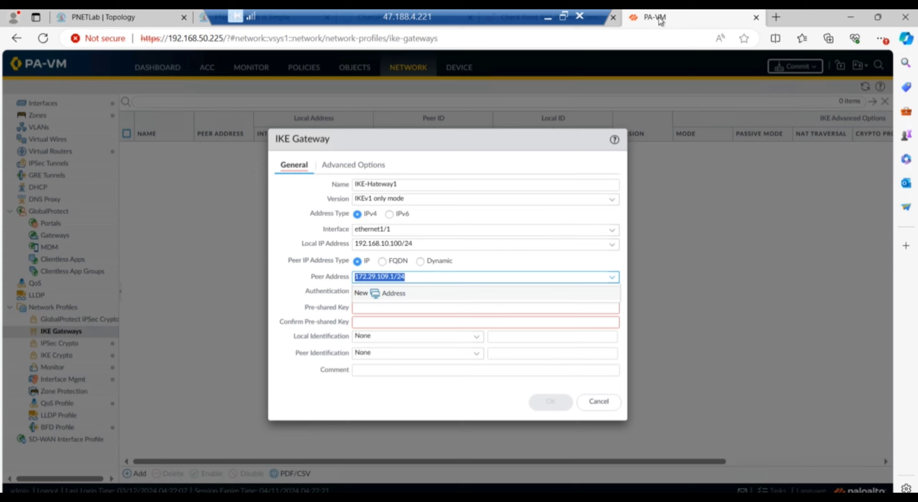
click(515, 265)
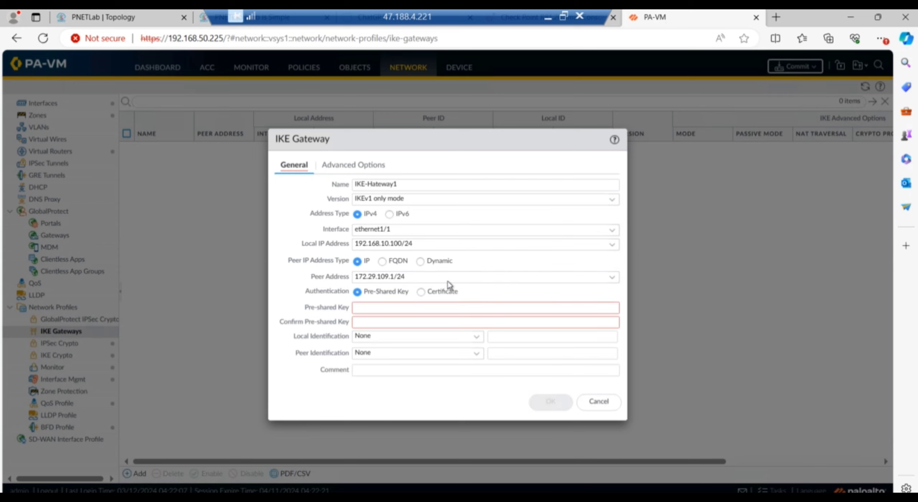
Enter and confirm the IKE gateway's pre-shared key.
click(383, 308)
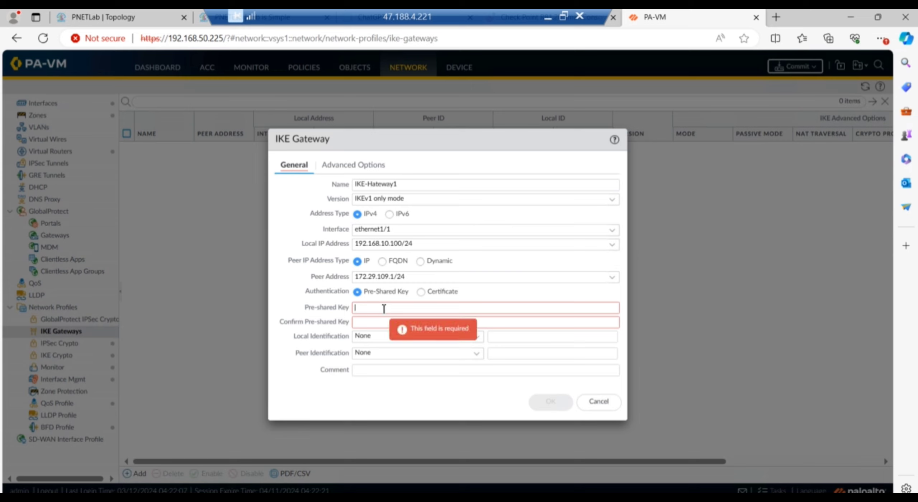
text(c)
key(Tab)
text(••••)
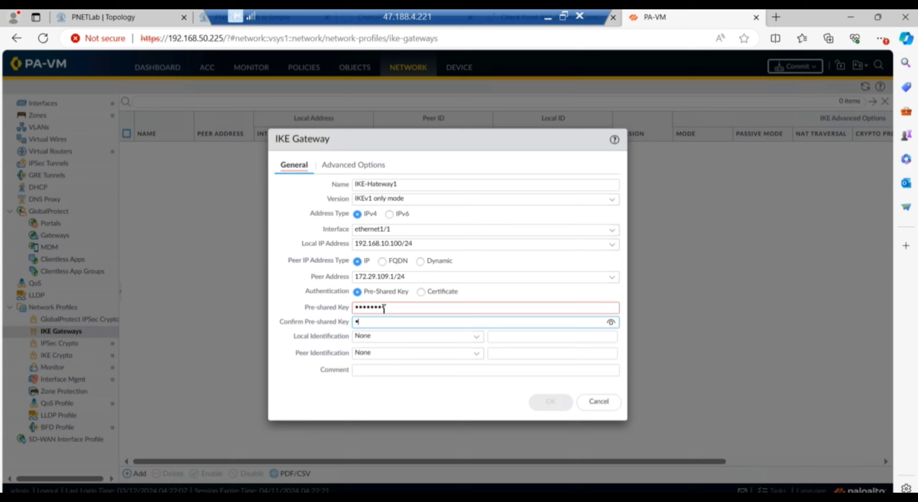
text(••••)
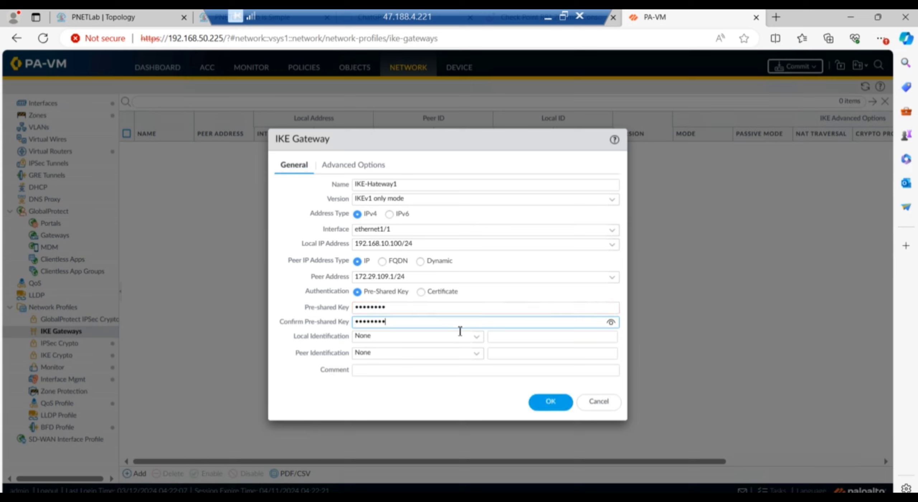
Set Local Identification to IP address 192.168.10.100.
click(478, 338)
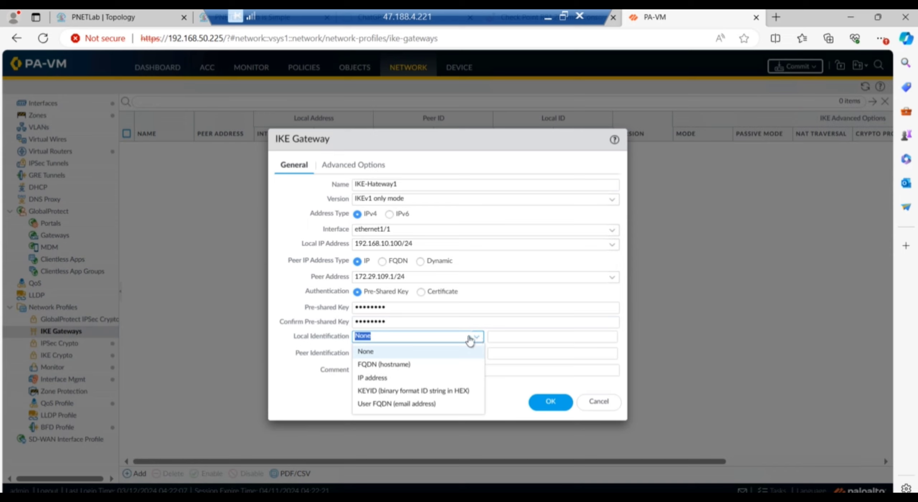
click(389, 377)
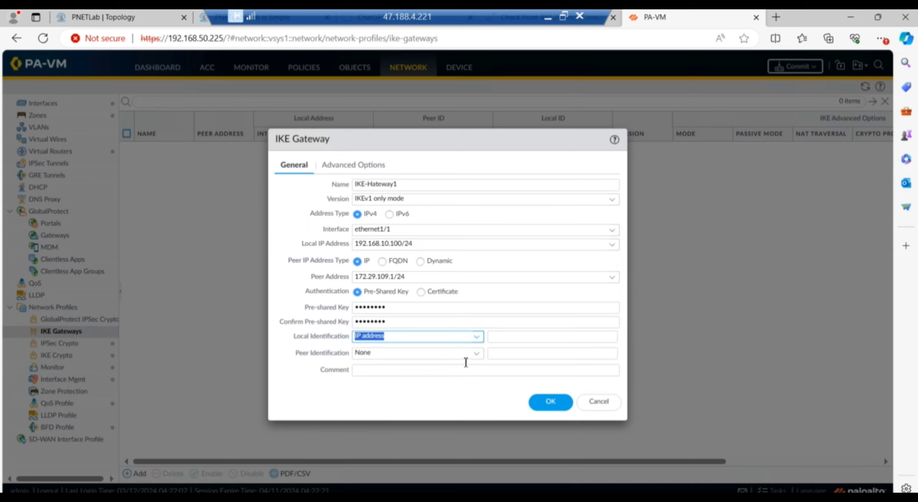
click(508, 339)
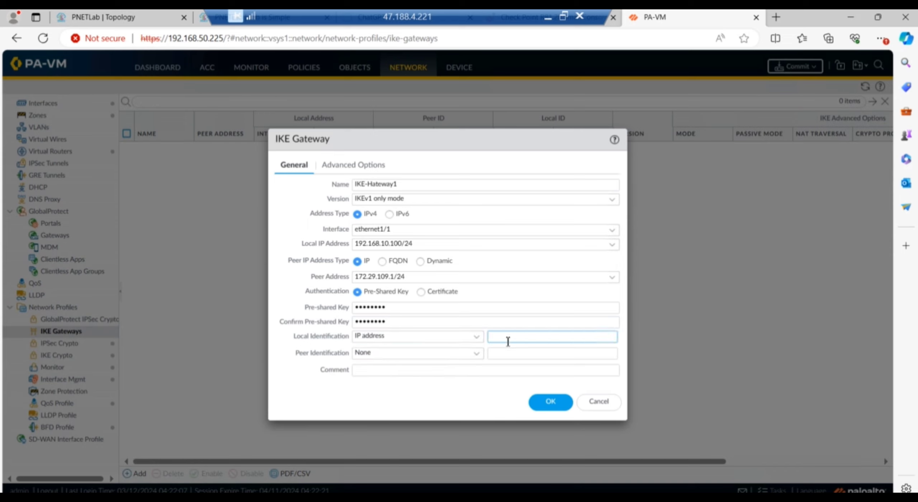
text(192.168.10.100)
Set Peer Identification to IP address 172.29.109.1.
click(481, 359)
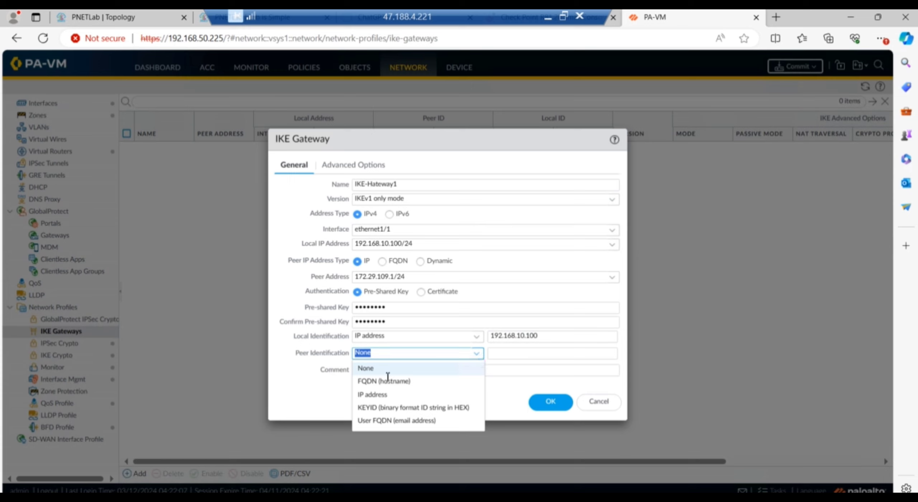
click(423, 392)
click(514, 355)
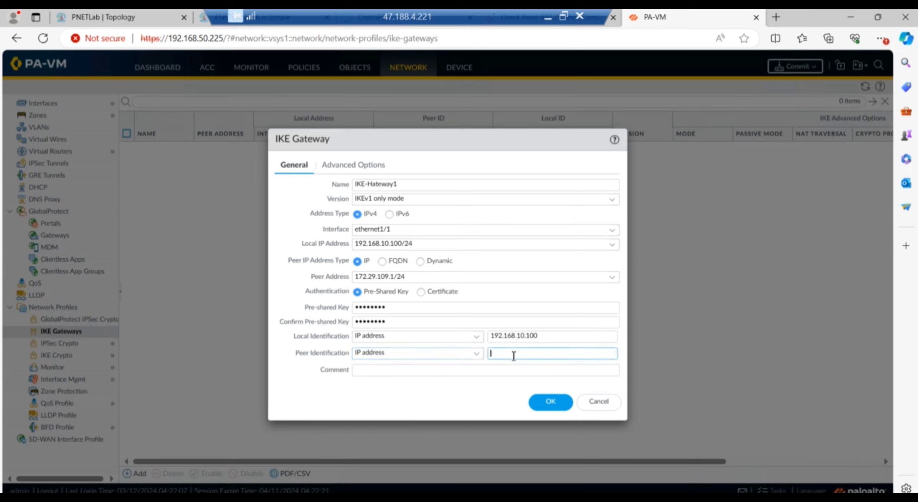
text(172.29.109.1)
In Advanced Options, set Exchange Mode to main and IKE Crypto Profile to IKE-Crypto-Profile.
click(360, 170)
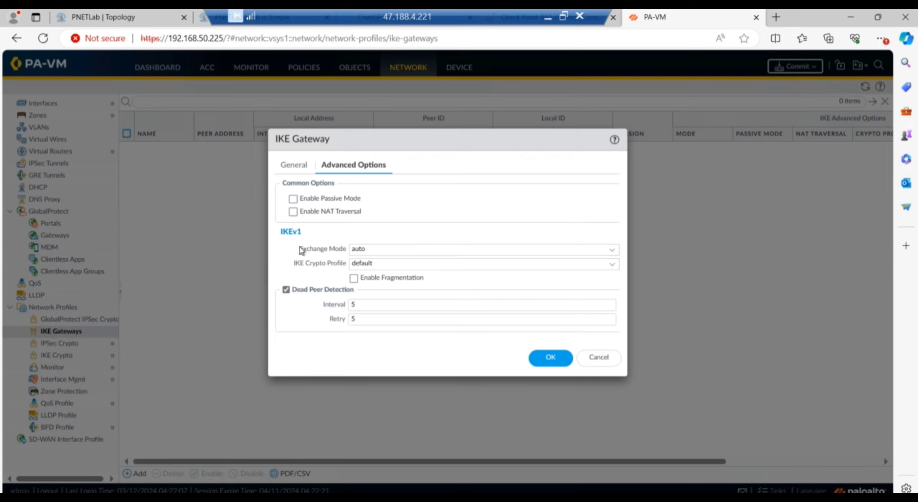
drag(339, 251, 300, 250)
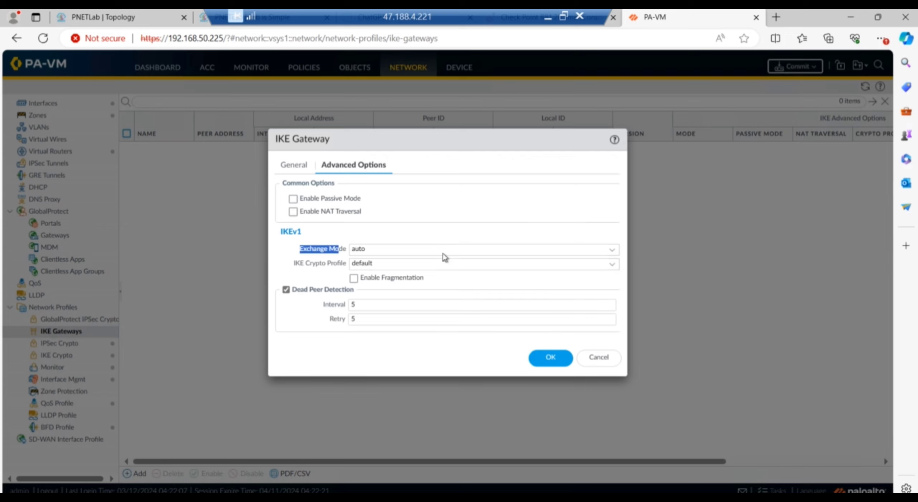
click(618, 255)
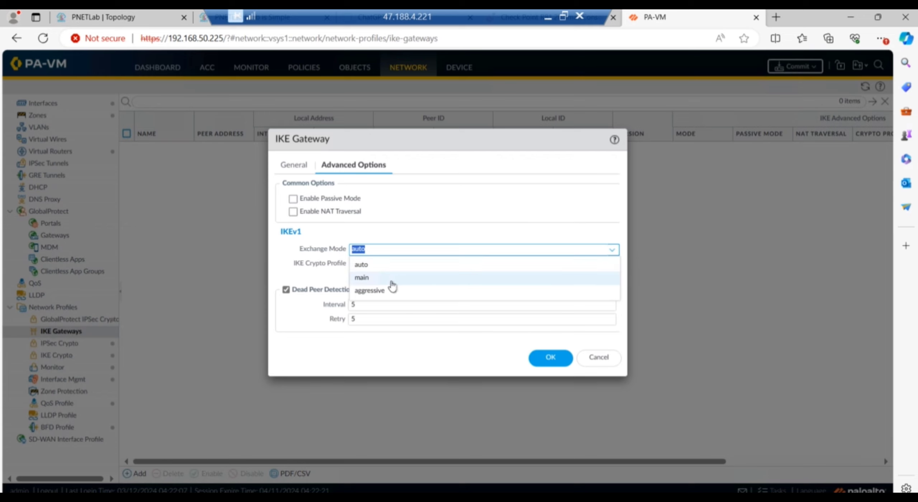
click(374, 283)
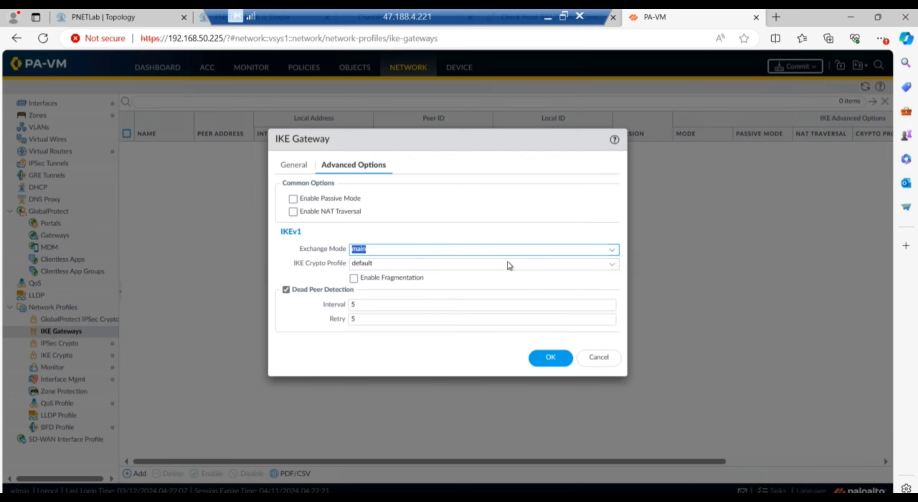
click(615, 268)
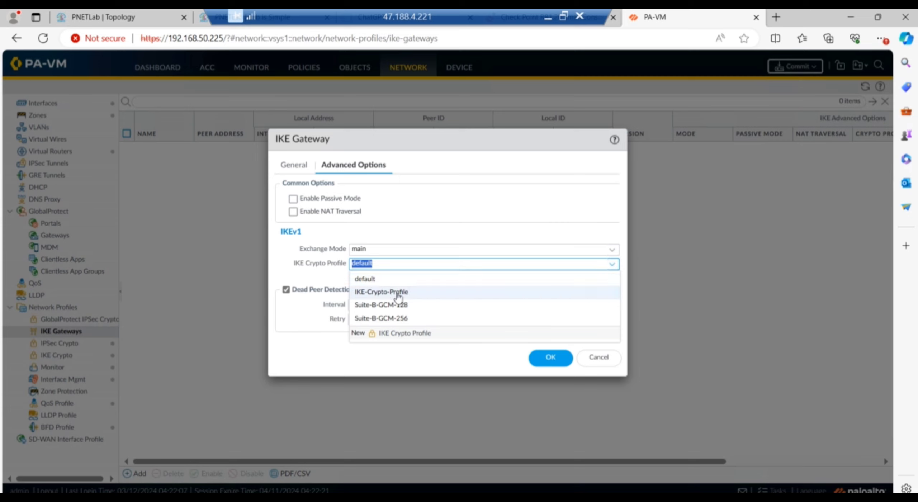
click(383, 292)
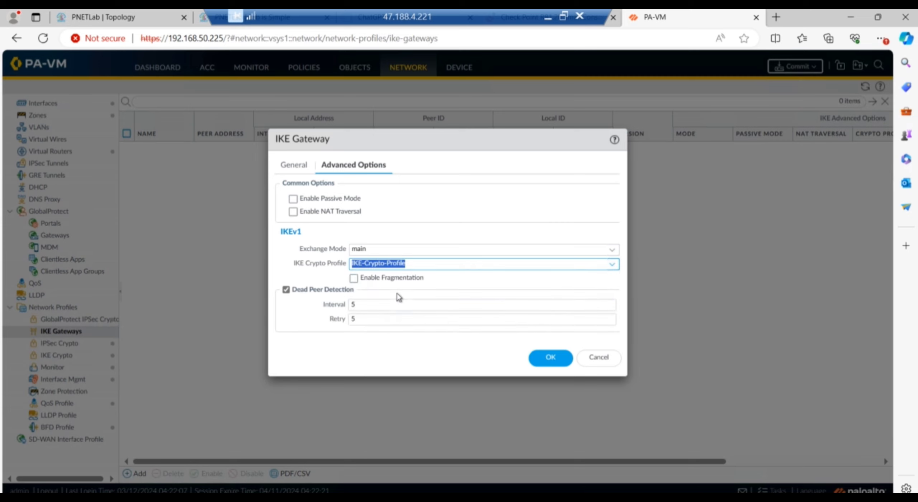
Try saving the gateway, which fails because peer address 172.29.109.1/24 must be /32.
click(612, 269)
click(613, 269)
click(465, 217)
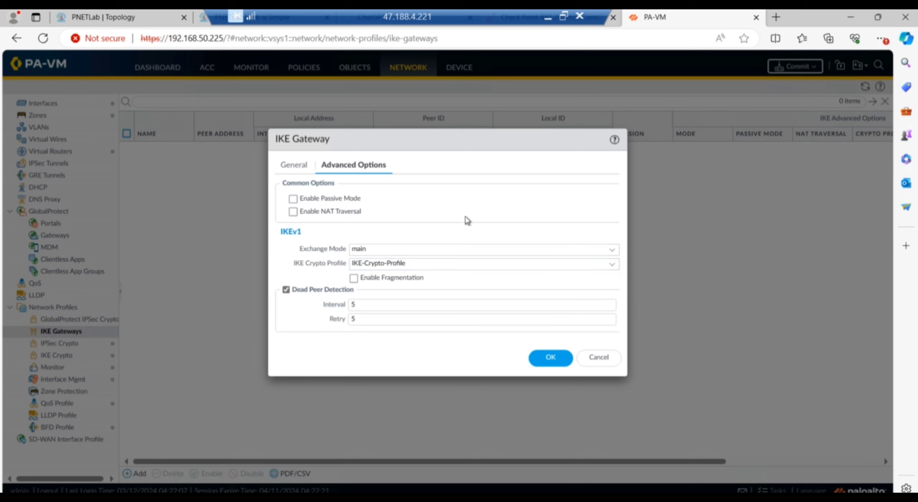
click(556, 360)
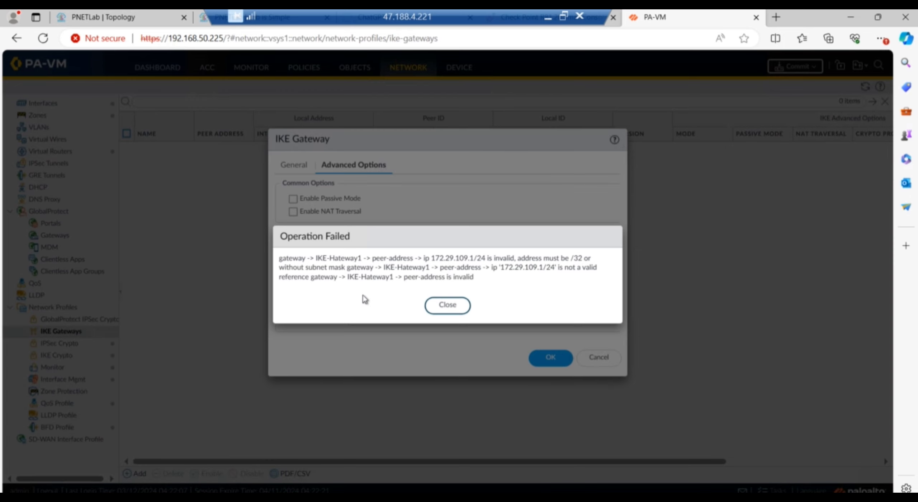
Dismiss the error and trim the peer address to 172.29.109.1.
click(448, 305)
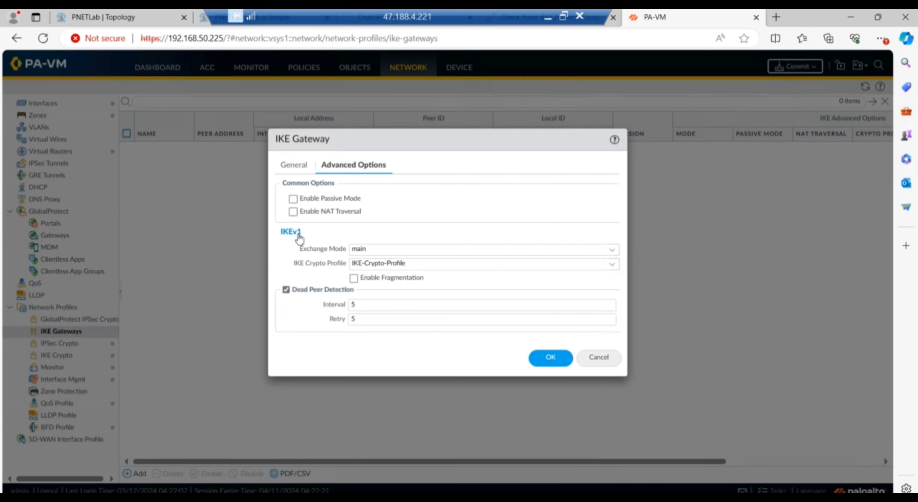
click(301, 165)
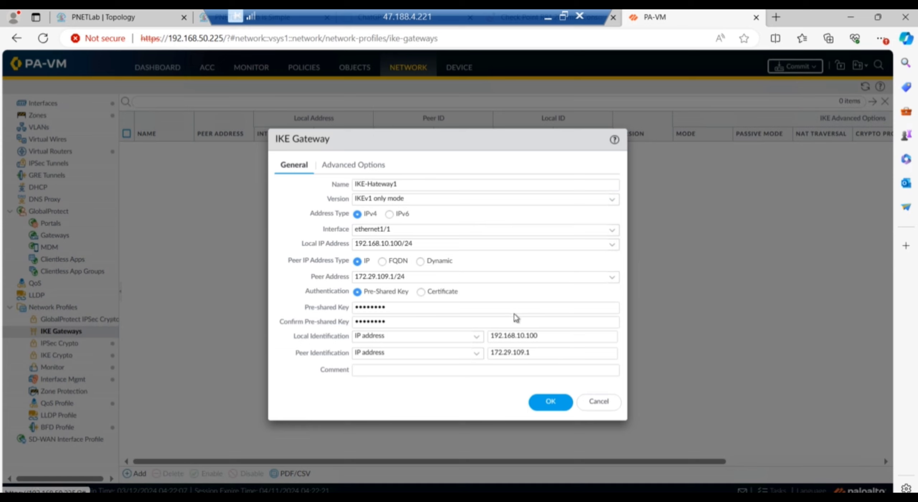
click(425, 276)
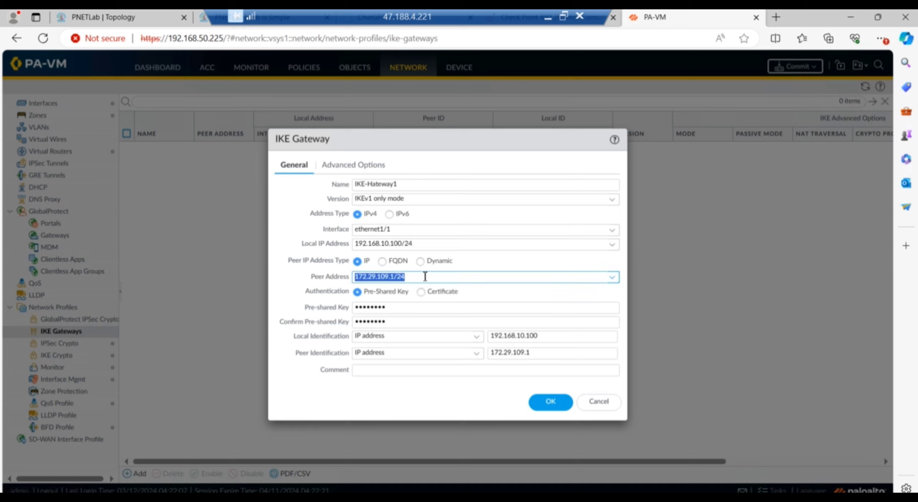
click(425, 276)
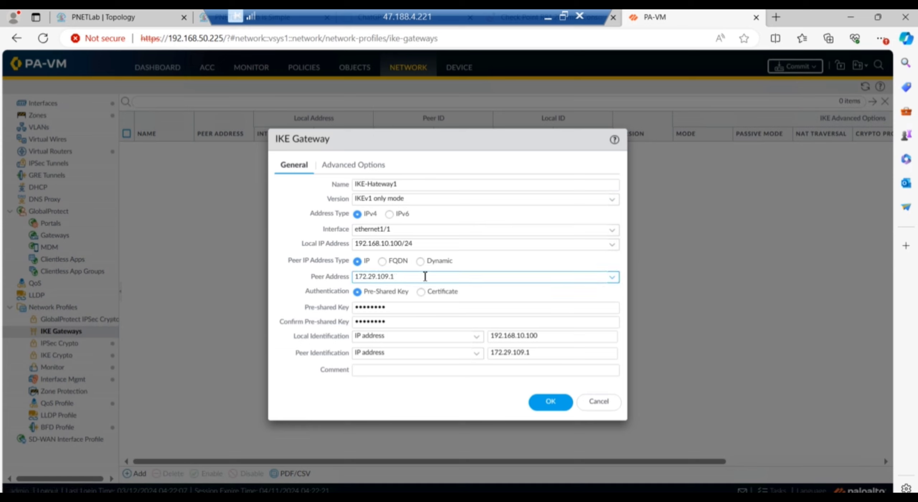
key(BackSpace)
key(BackSpace)
key(BackSpace)
click(461, 412)
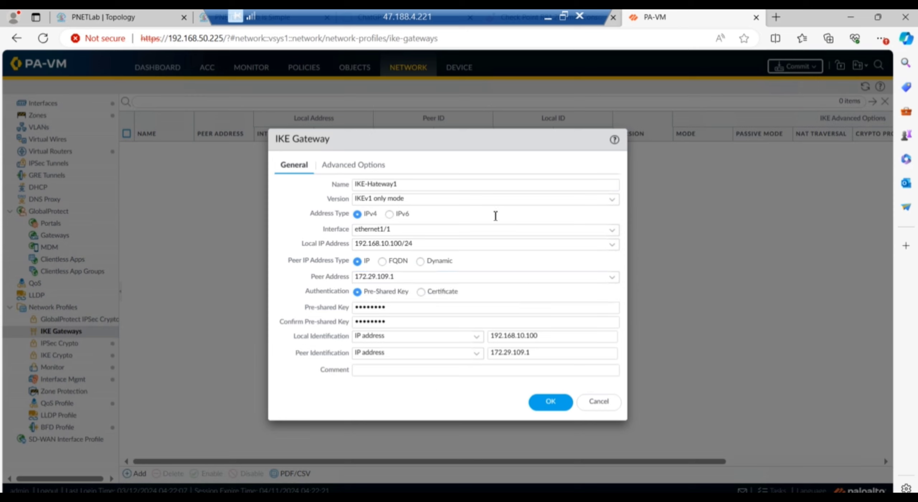
Rename the gateway from IKE-Hateway1 to IKE-Gateway1 and save it.
click(374, 184)
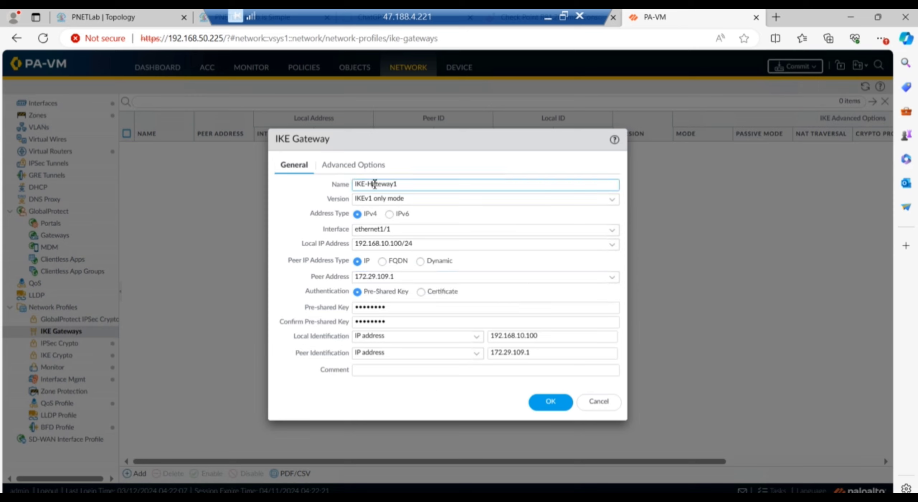
key(BackSpace)
text(G)
click(552, 402)
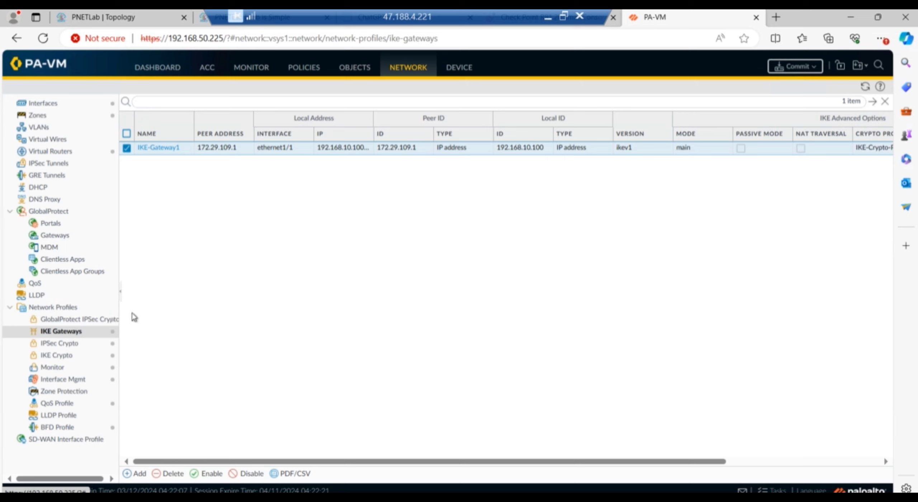
Add a new IPSec tunnel named IPSEC-Tunnel1 bound to interface tunnel.1.
click(52, 163)
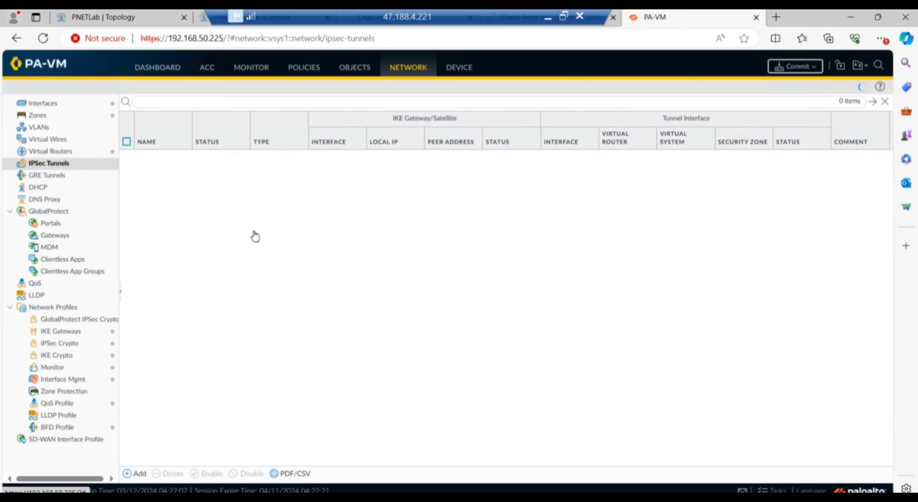
click(139, 475)
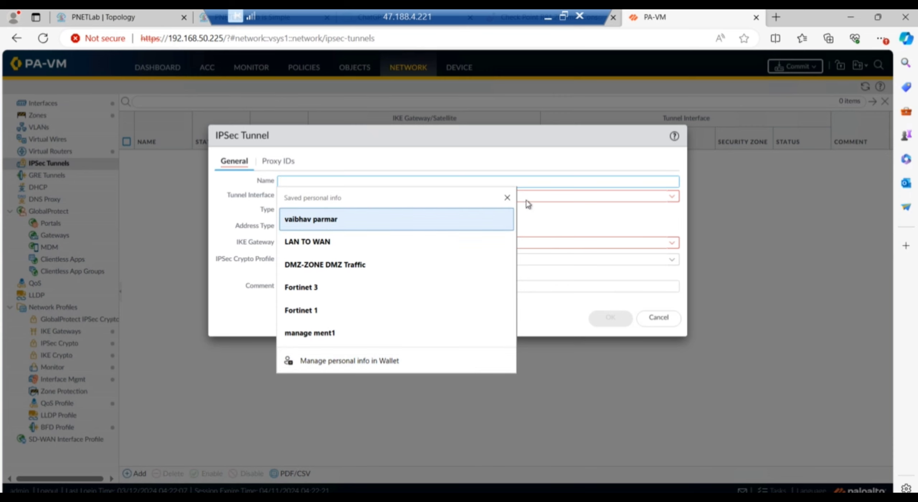
key(Escape)
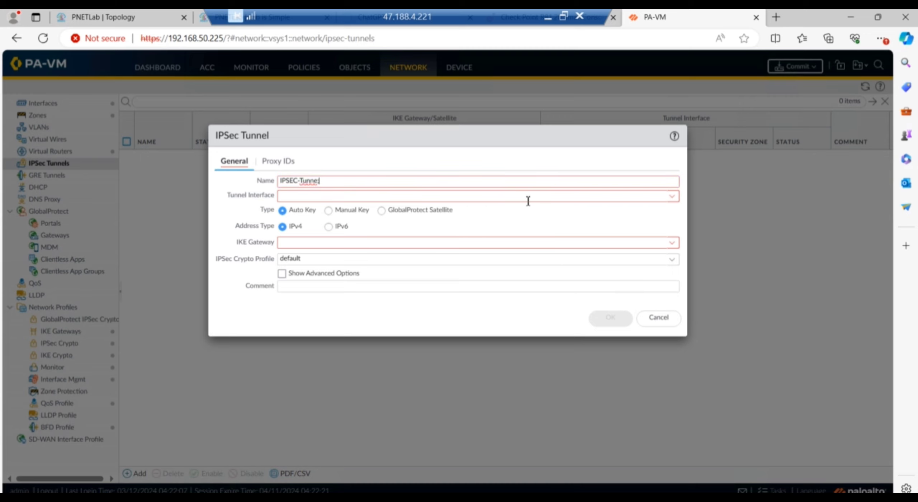
key(BackSpace)
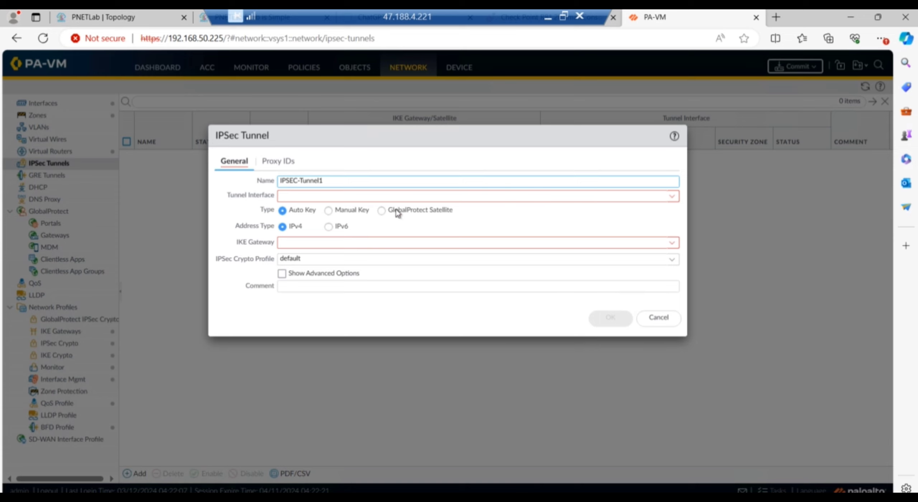
click(352, 195)
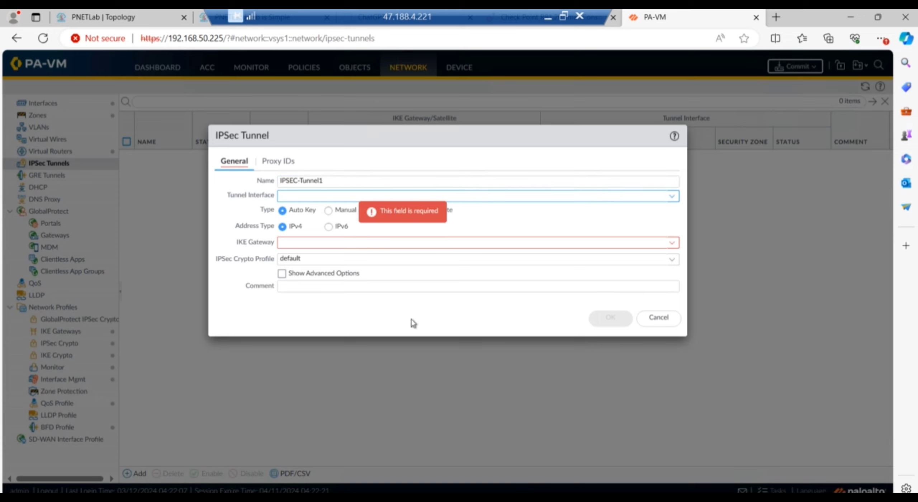
click(672, 196)
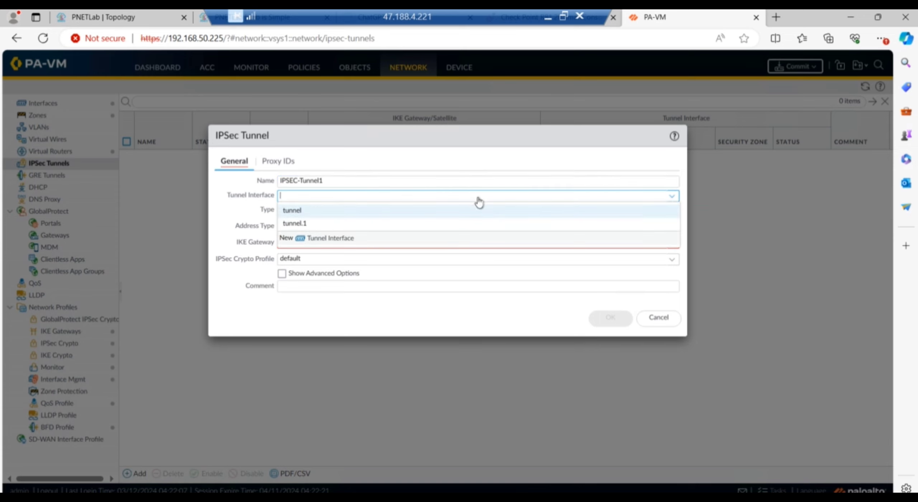
click(304, 226)
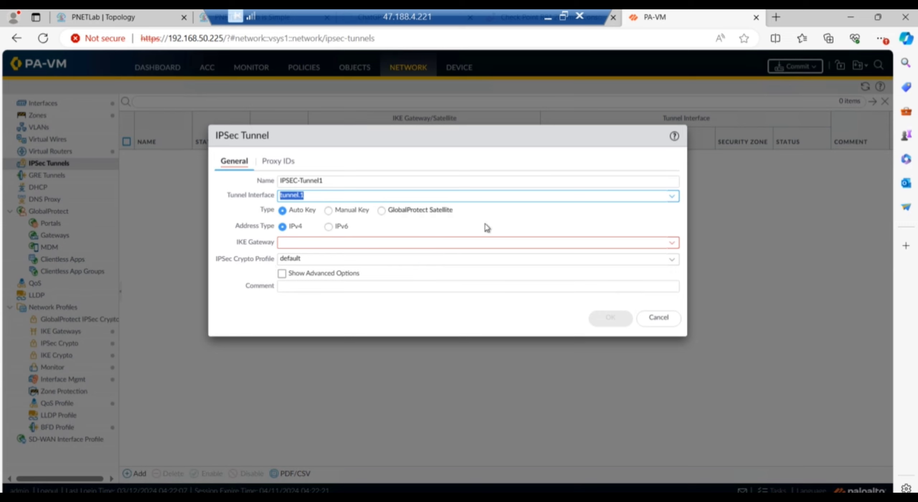
Choose IKE-Gateway1 and IPsec-Crypto_Profile for the tunnel and view its Proxy IDs list.
click(312, 244)
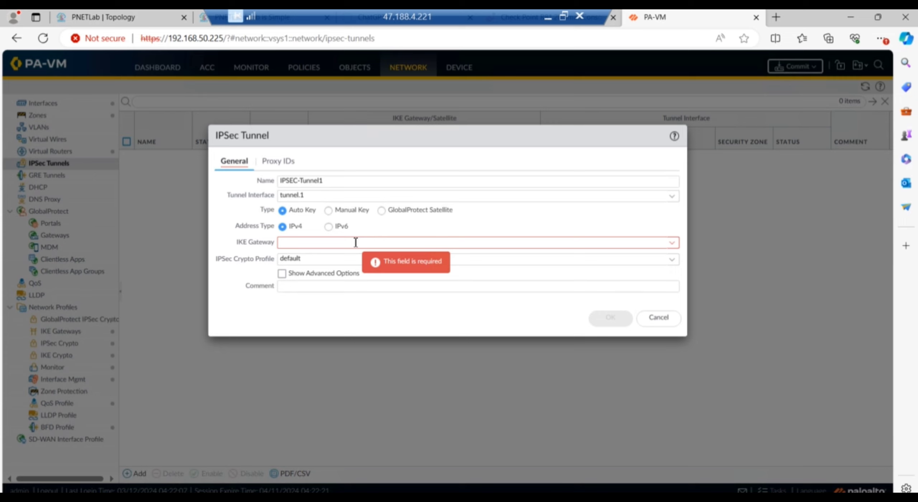
click(670, 243)
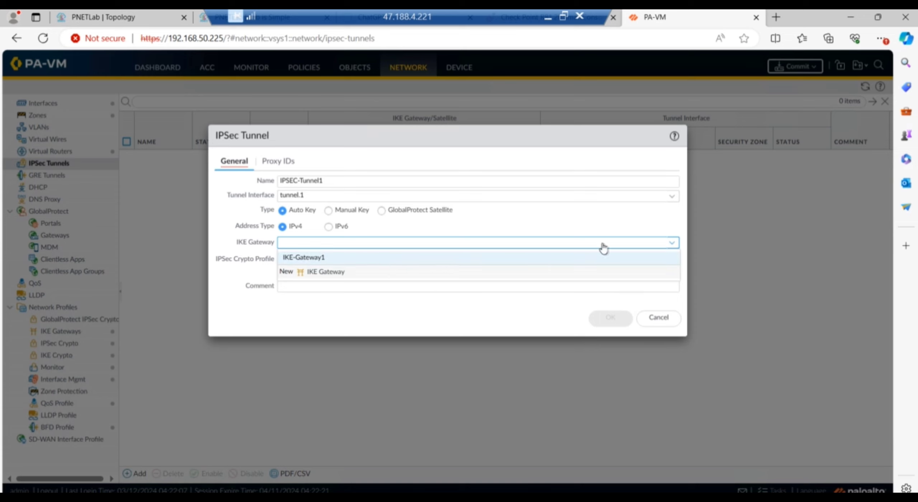
click(318, 258)
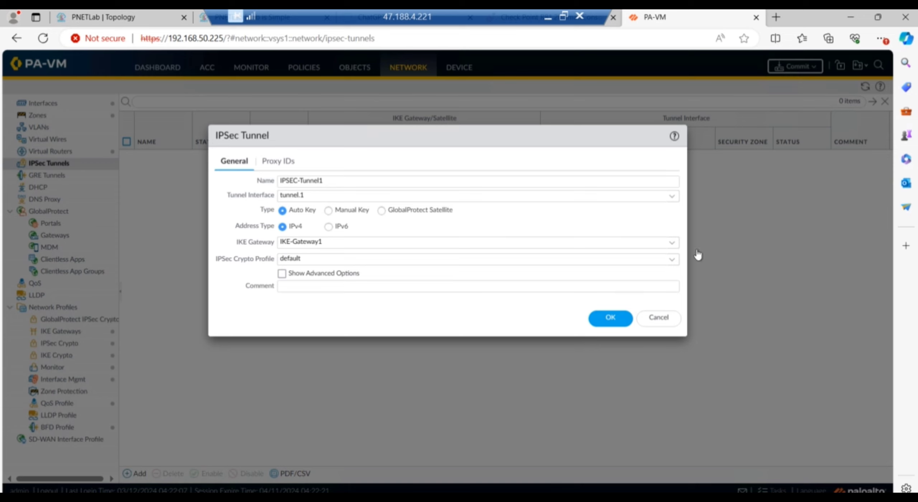
click(672, 261)
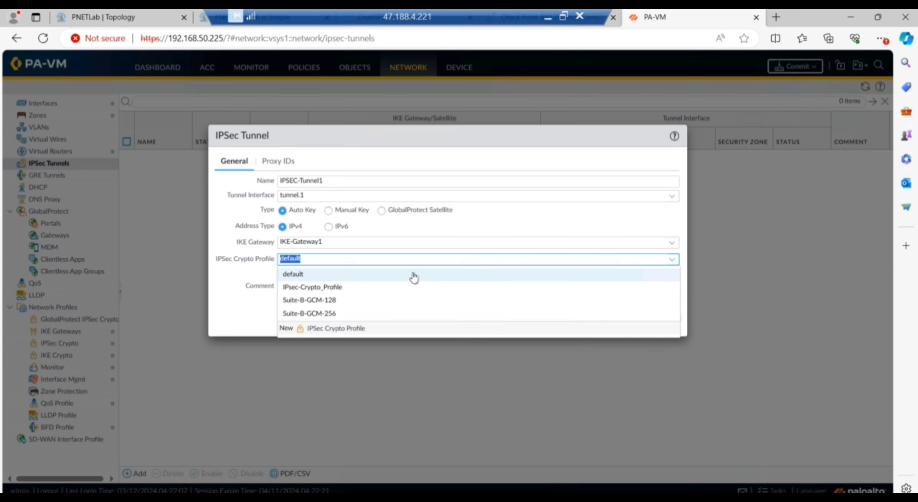
click(333, 291)
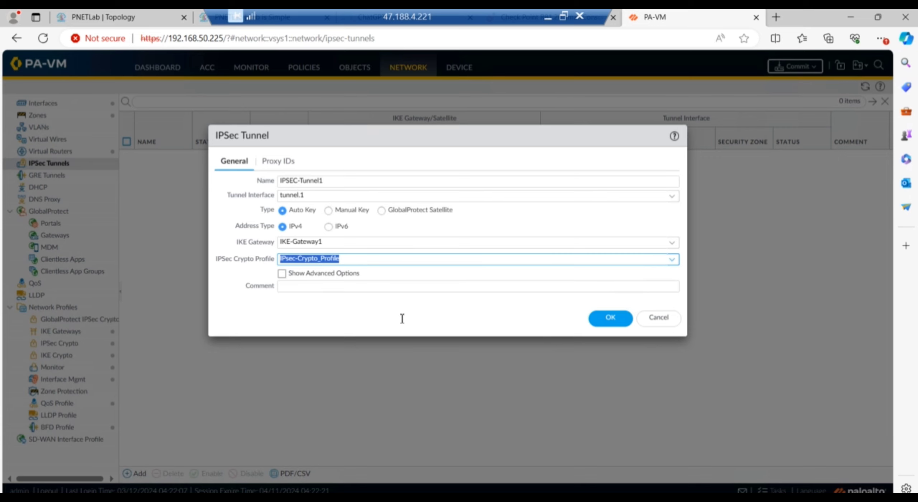
click(281, 169)
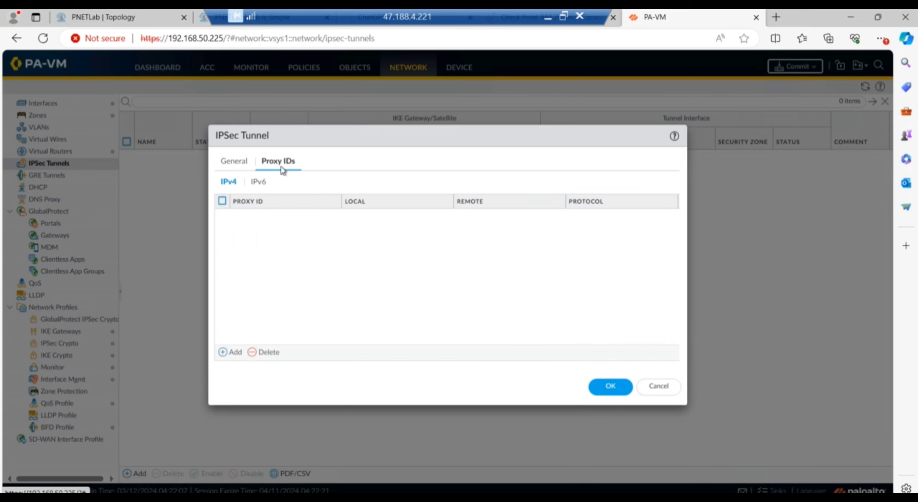
Check the PNETLab topology, then add a new IPv4 proxy ID entry to IPSEC-Tunnel1.
click(126, 18)
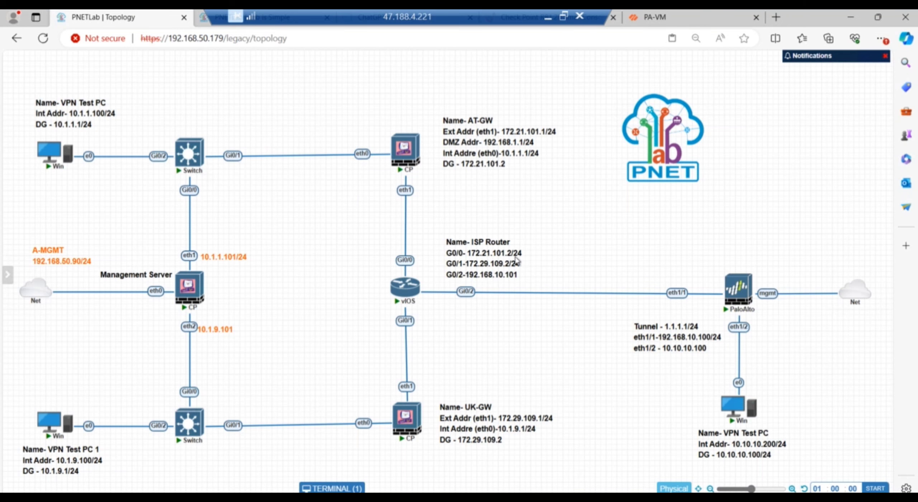
click(665, 20)
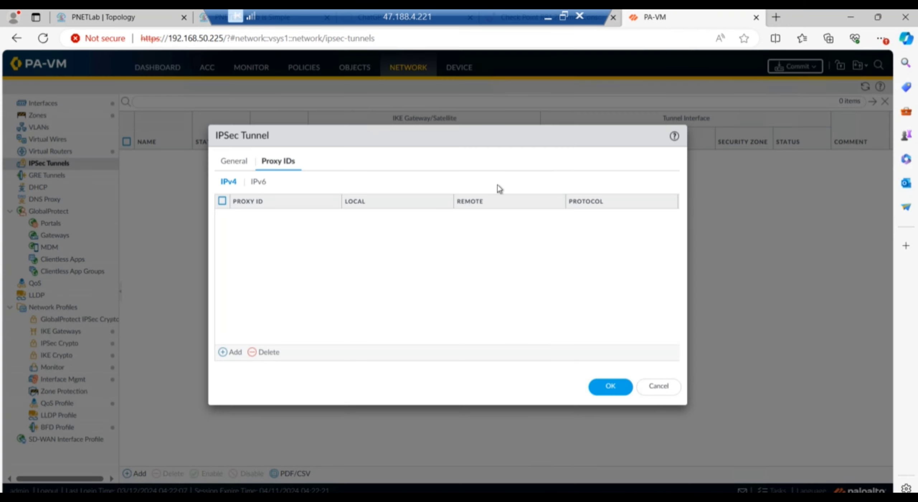
click(234, 353)
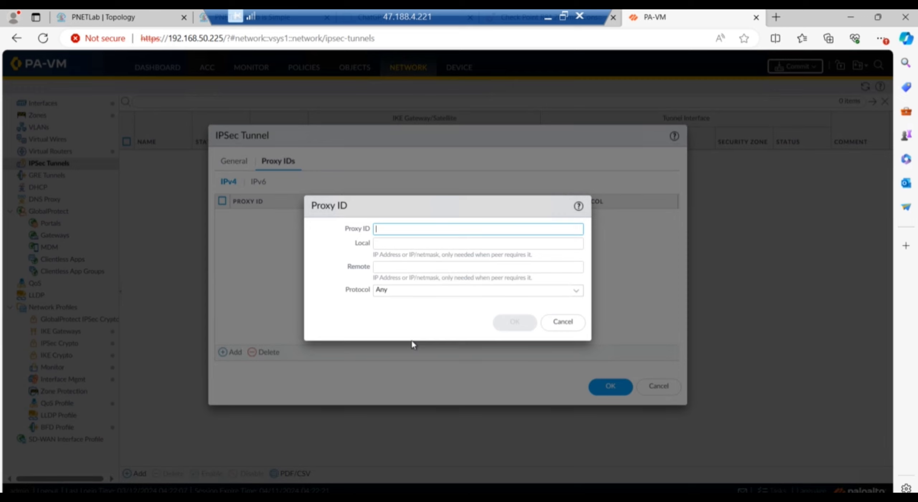
Enter proxy ID Interesting-Traffic with local 10.10.10.0/24 and remote 10.1.9.0/24.
text(Inte)
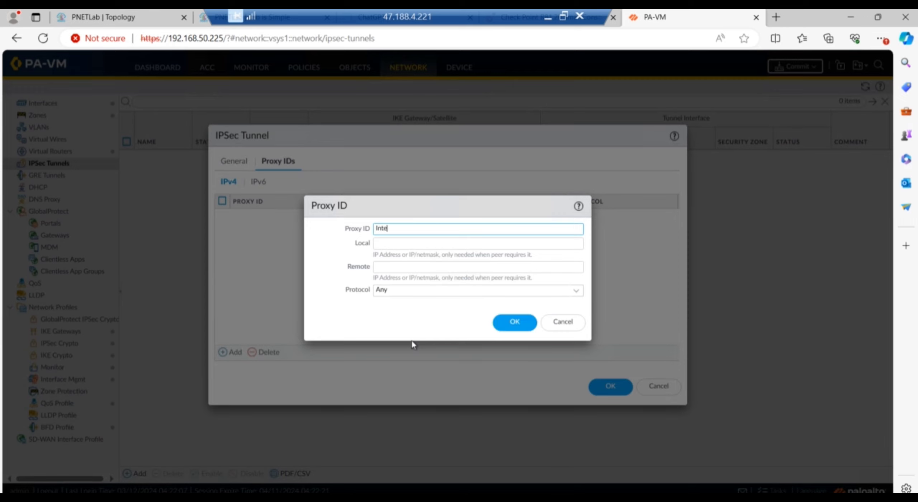
text(resting-Traffic)
click(392, 244)
text(1)
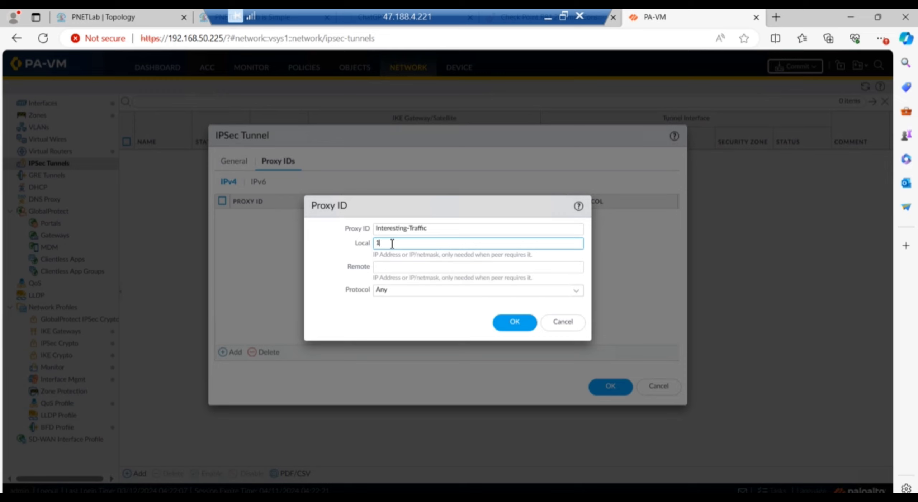
text(0.10.10.)
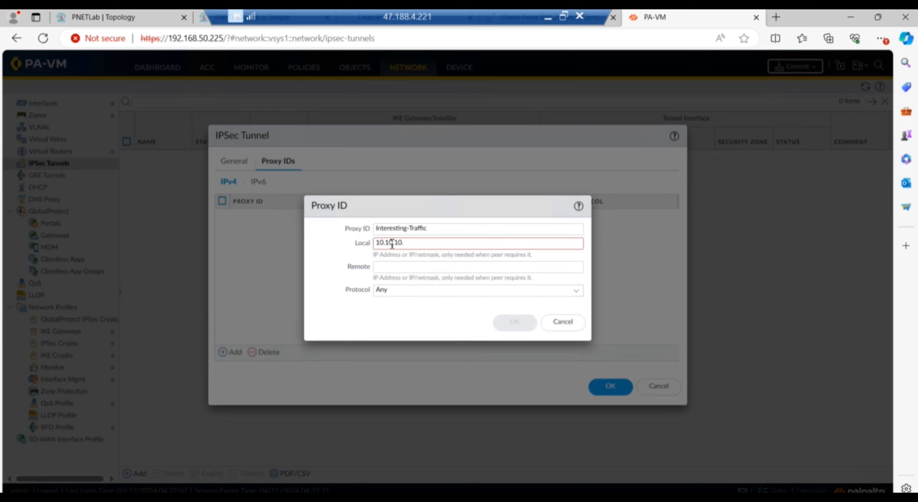
text(0)
text(/24)
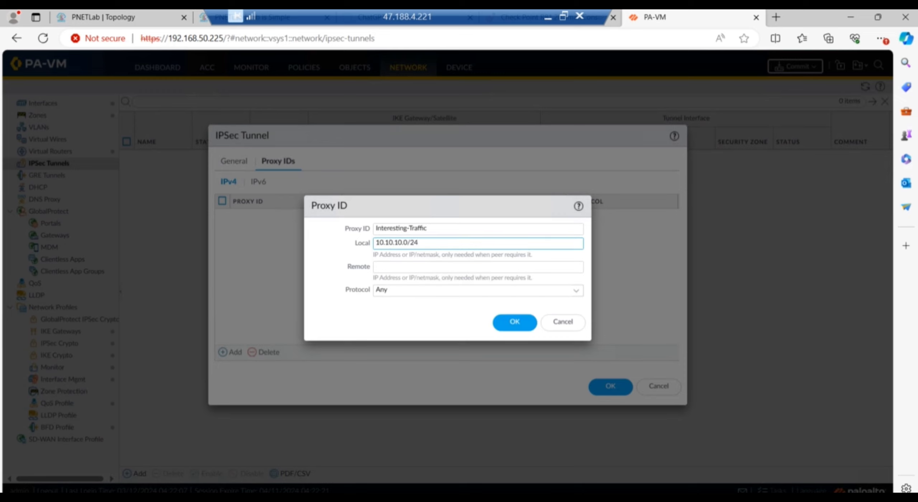
click(64, 19)
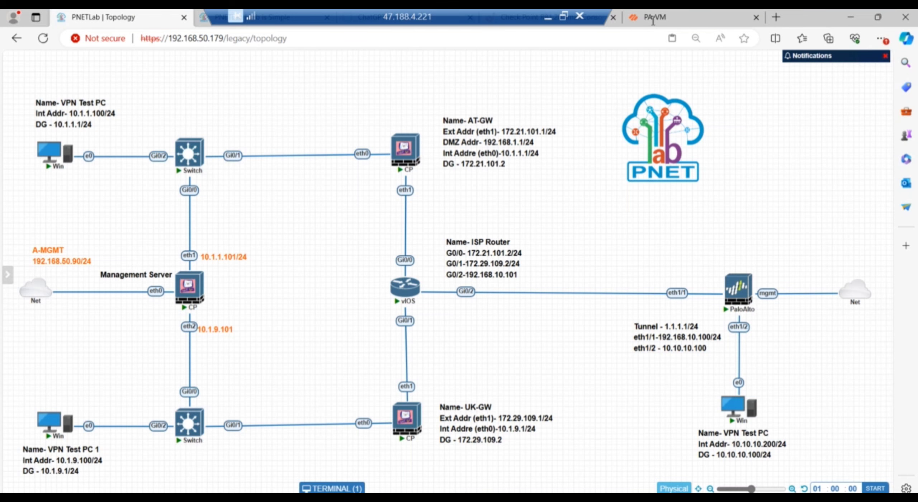
click(653, 20)
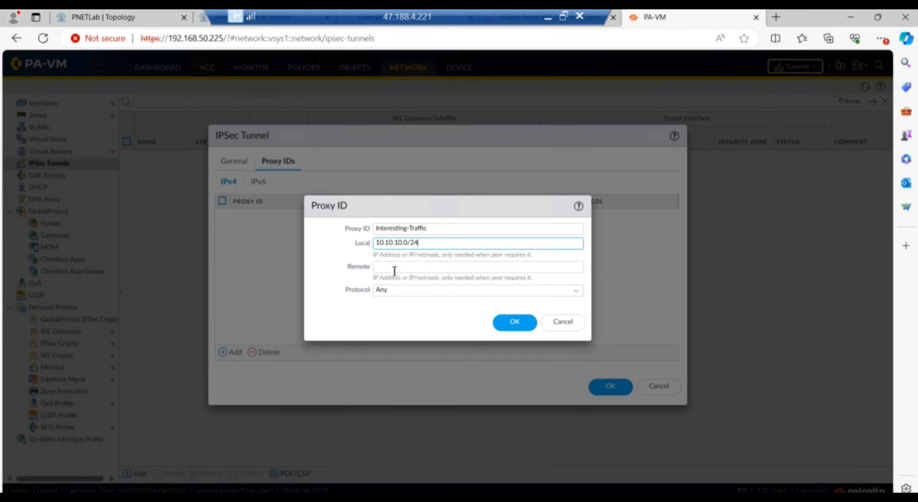
click(396, 265)
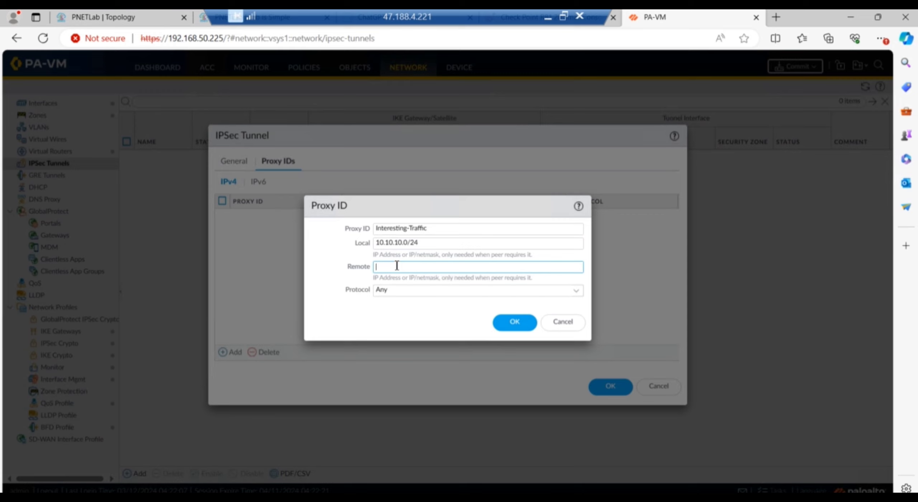
text(10)
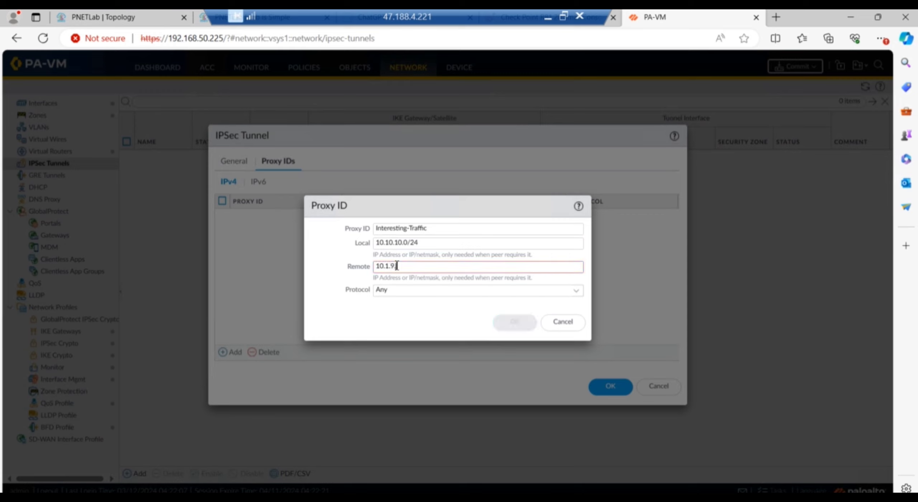
text(.1.9.0/24)
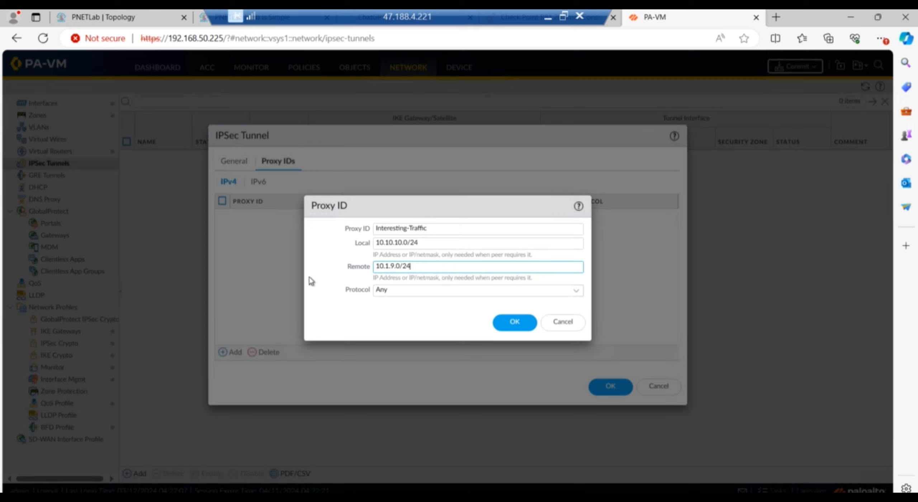
Keep protocol Any, save the proxy ID, and save the IPSEC-Tunnel1 tunnel.
click(576, 291)
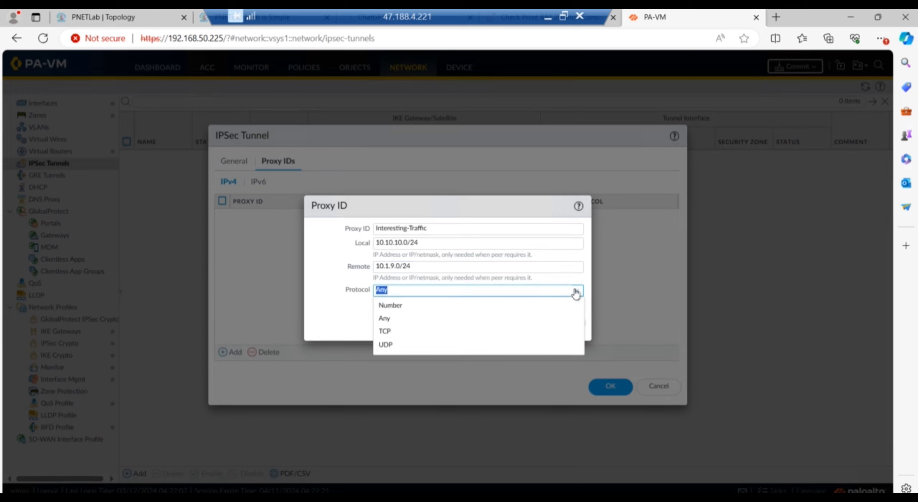
click(575, 292)
click(514, 325)
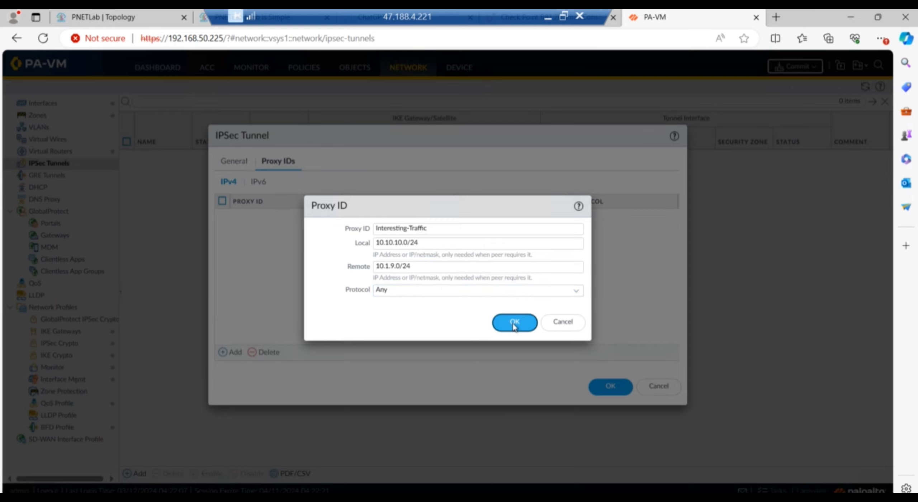
click(606, 387)
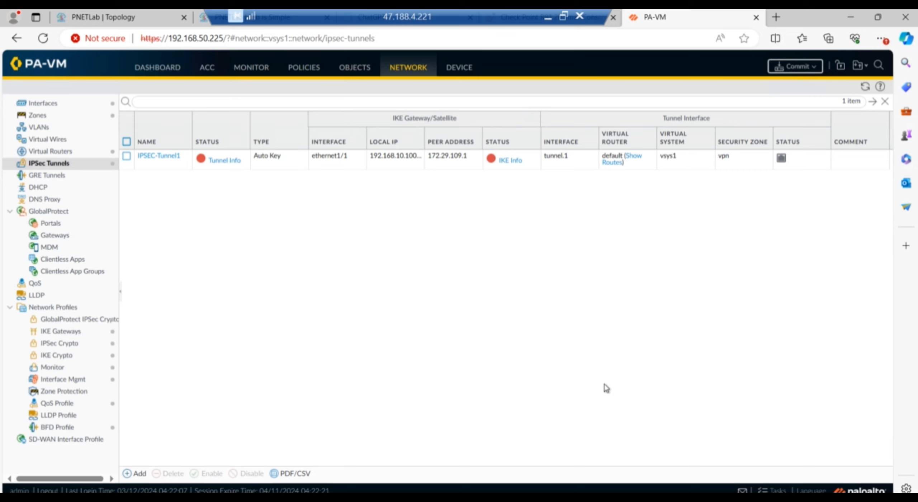
Add a new security policy rule and start typing its name, VPN-Tunnel_Traffic.
click(303, 68)
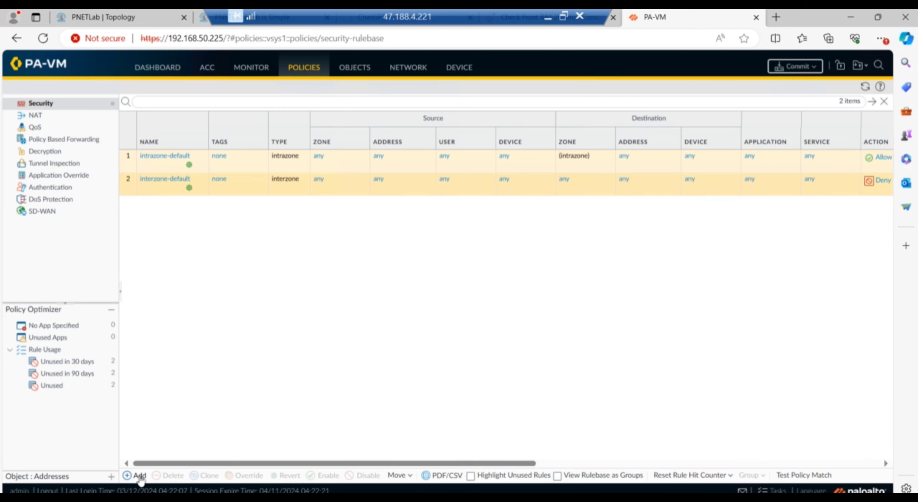
click(140, 475)
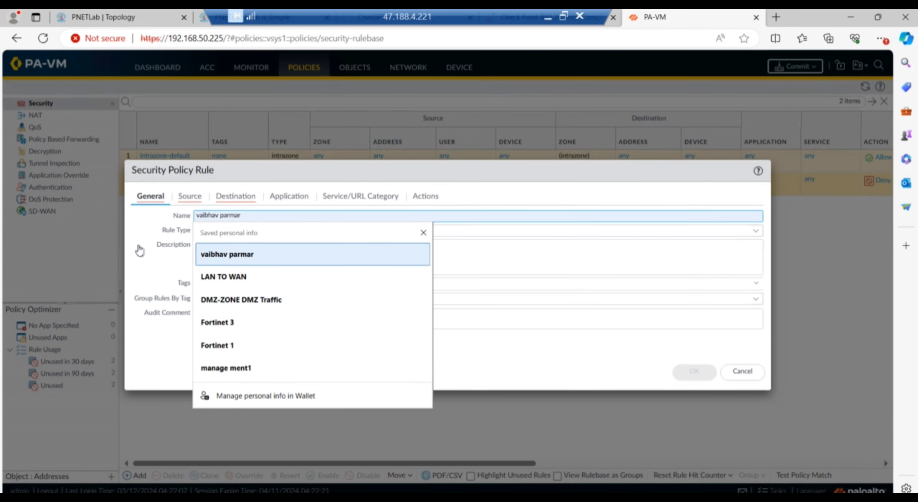
click(206, 228)
click(233, 217)
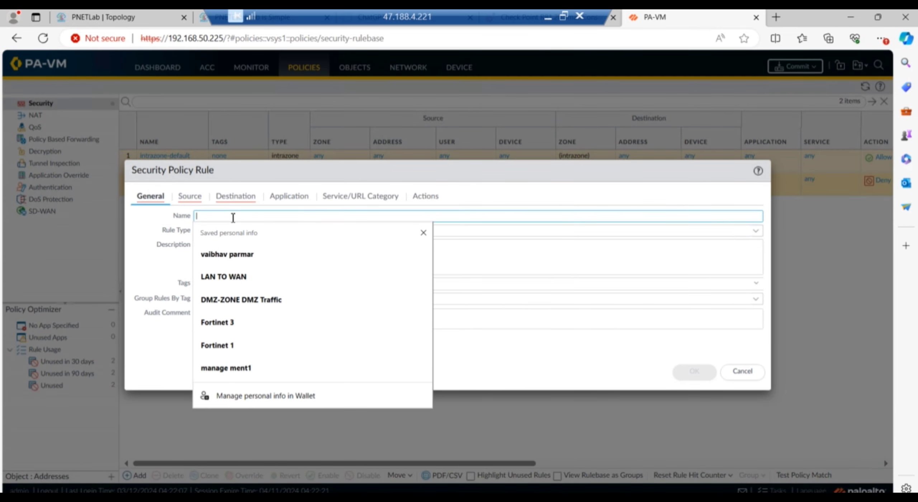
text(VPN)
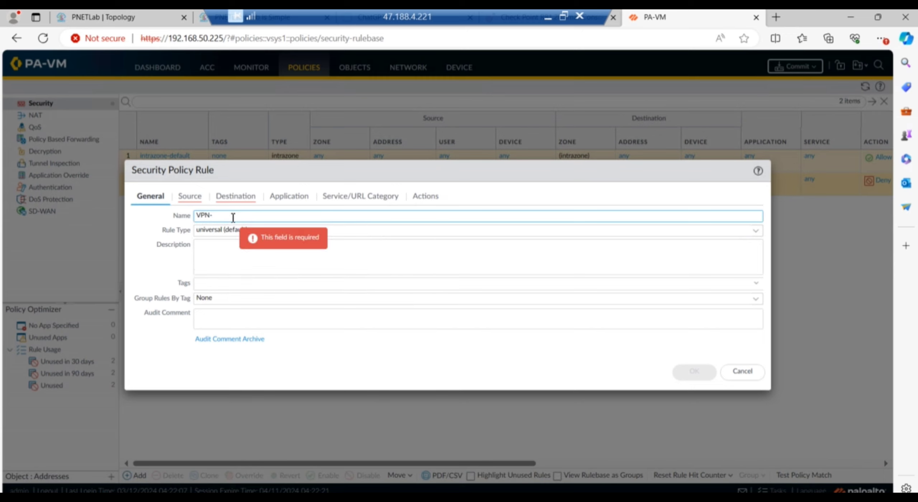
text(-Tunnel_Traffic)
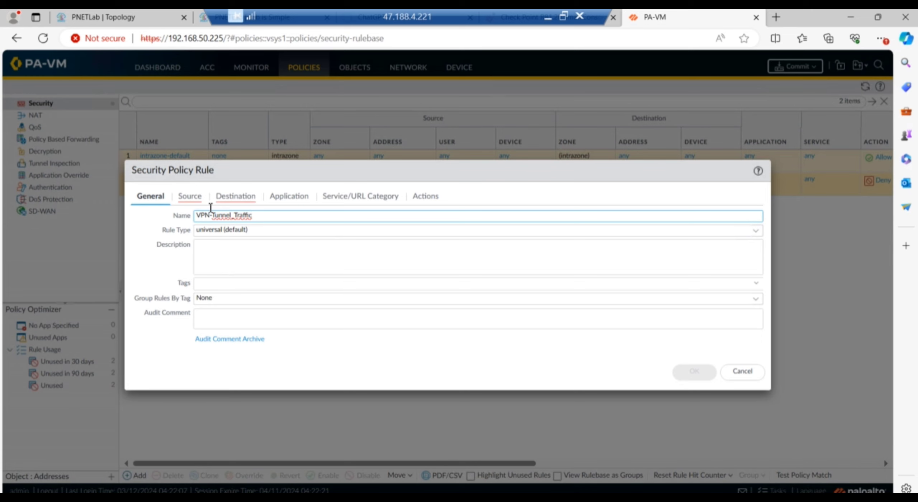
Add External, Internal and vpn as the rule's source zones.
click(189, 199)
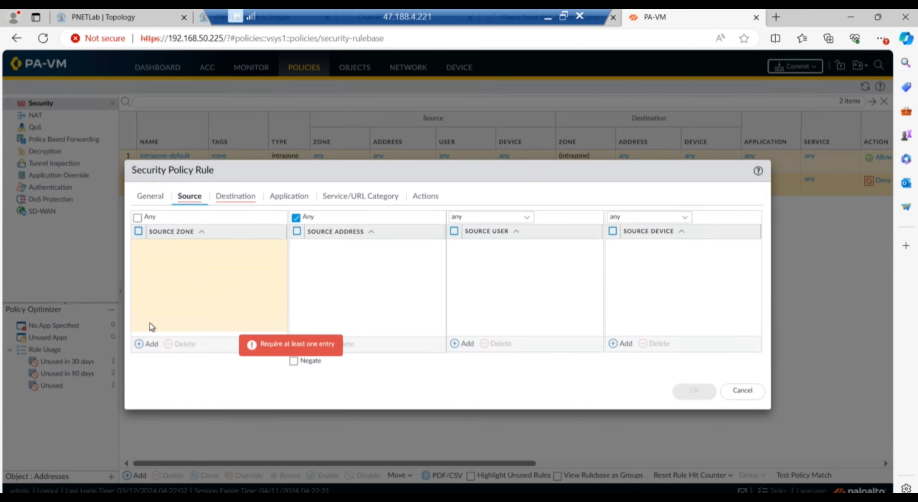
click(150, 344)
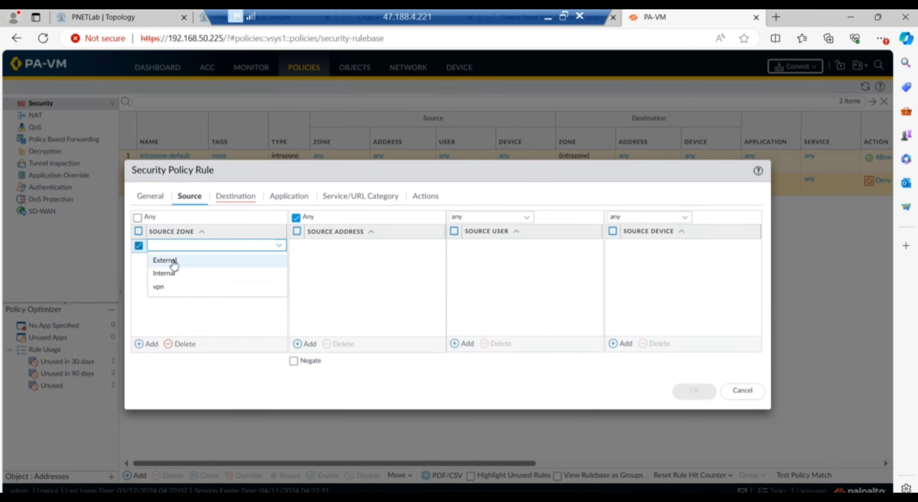
click(171, 260)
click(150, 345)
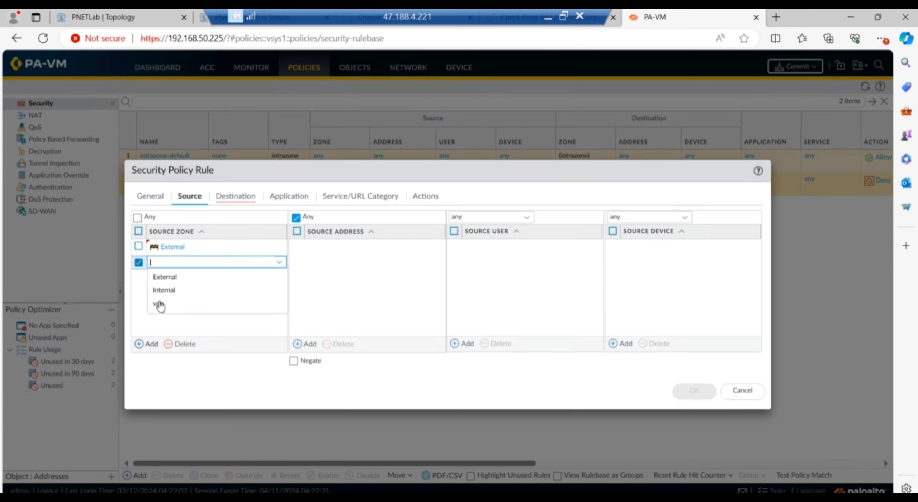
click(172, 295)
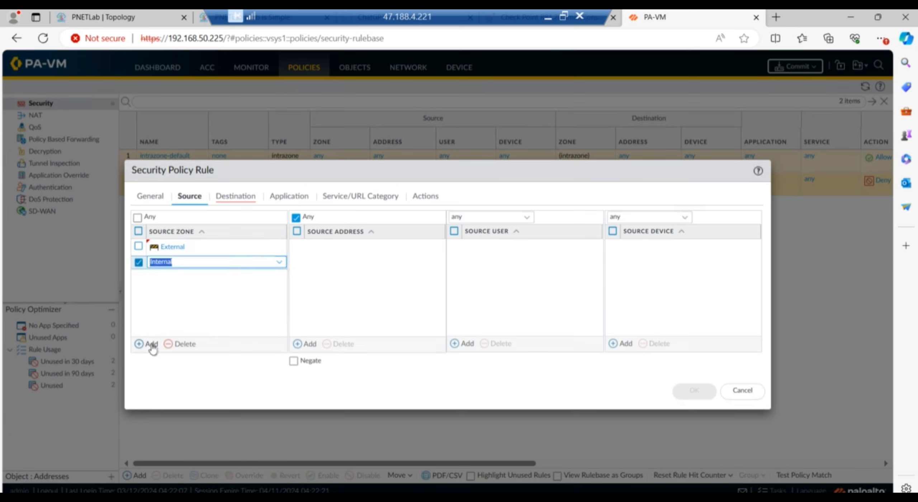
click(150, 344)
click(160, 321)
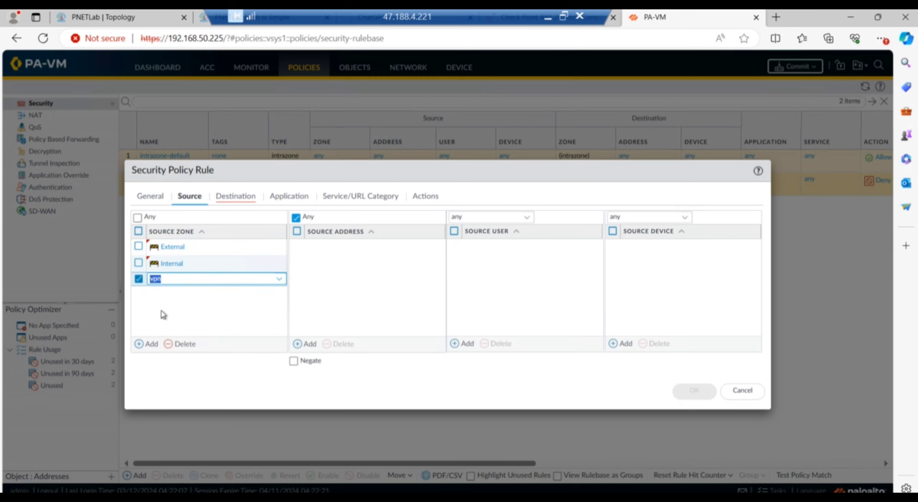
click(366, 301)
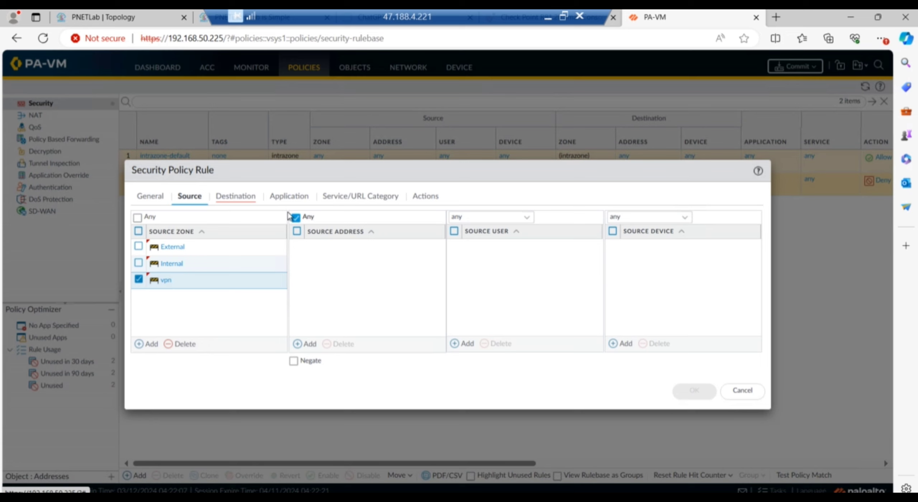
Add External, Internal and vpn as the rule's destination zones, leaving applications as Any.
click(237, 201)
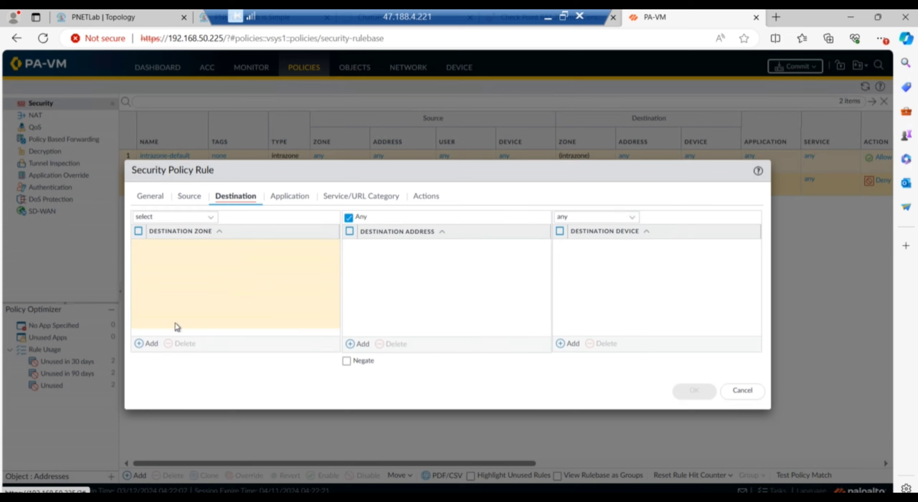
click(147, 345)
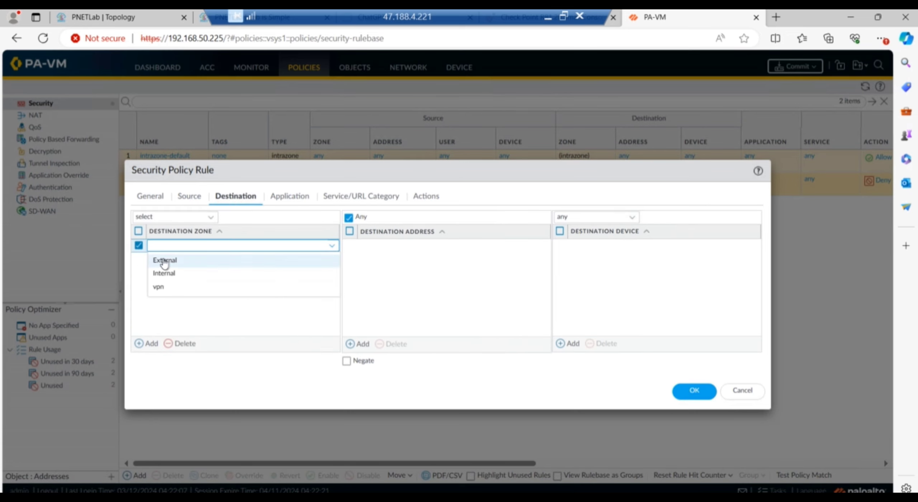
click(165, 260)
click(147, 344)
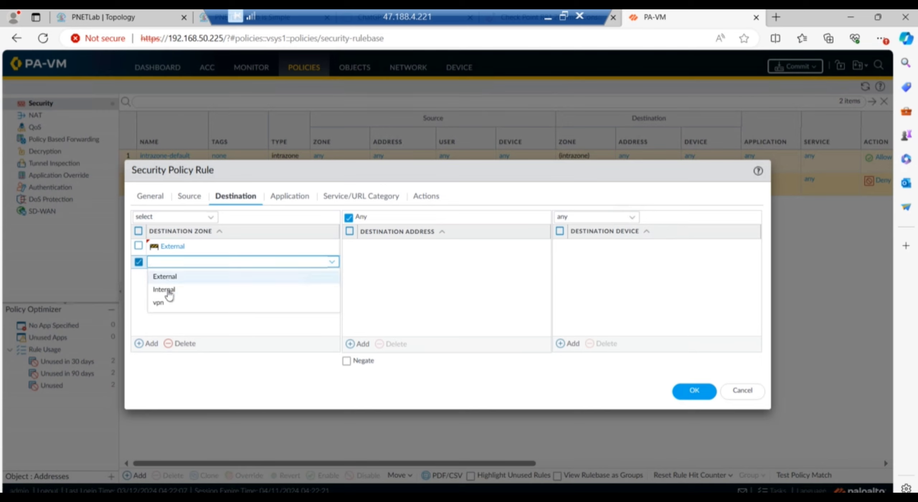
click(167, 289)
click(147, 344)
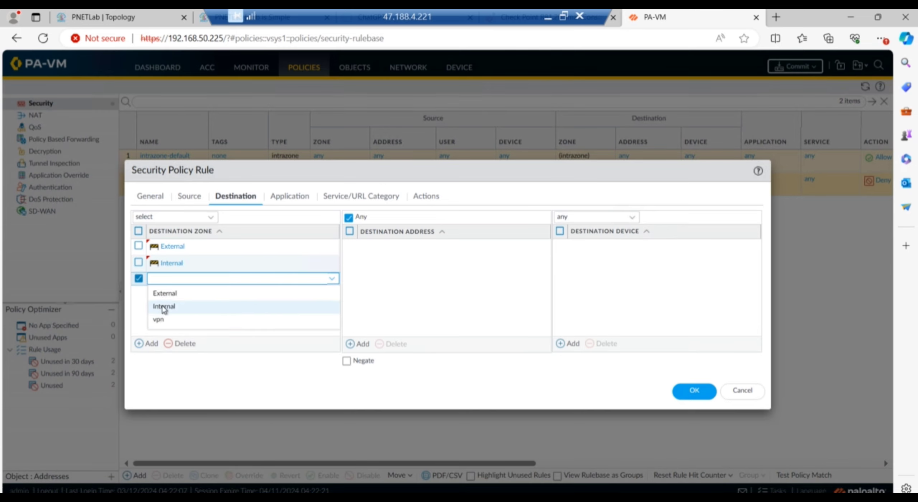
click(172, 321)
click(201, 322)
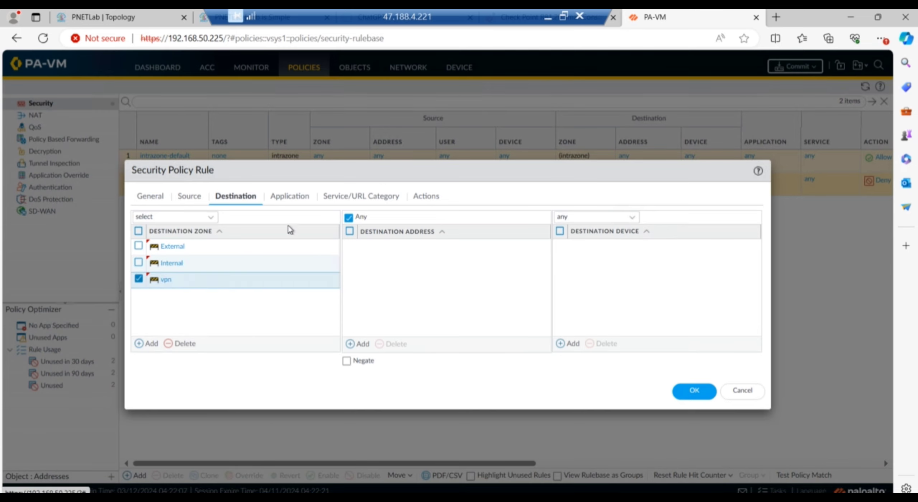
click(298, 202)
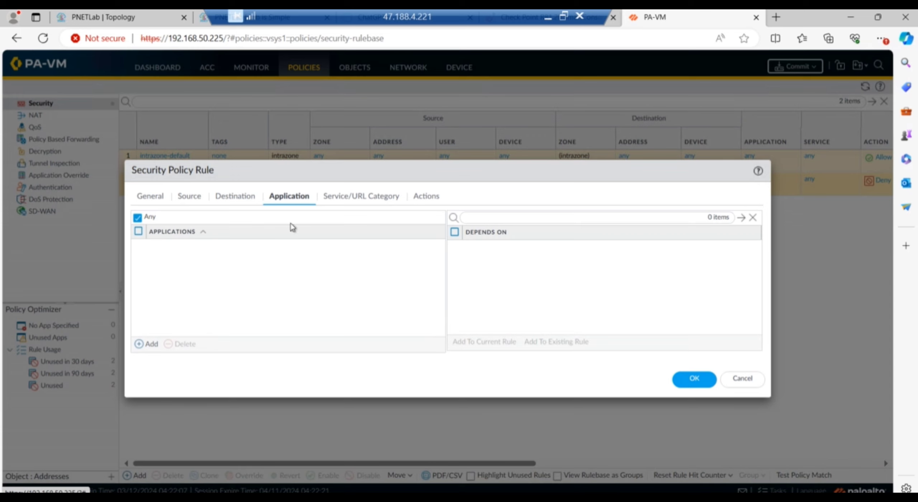
Set the rule's service to any, keep action Allow, and save VPN-Tunnel_Traffic.
click(347, 202)
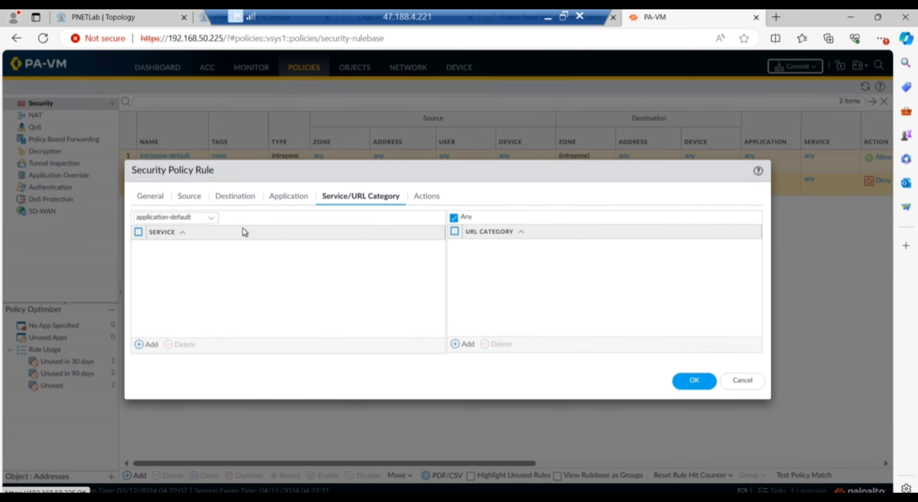
click(214, 219)
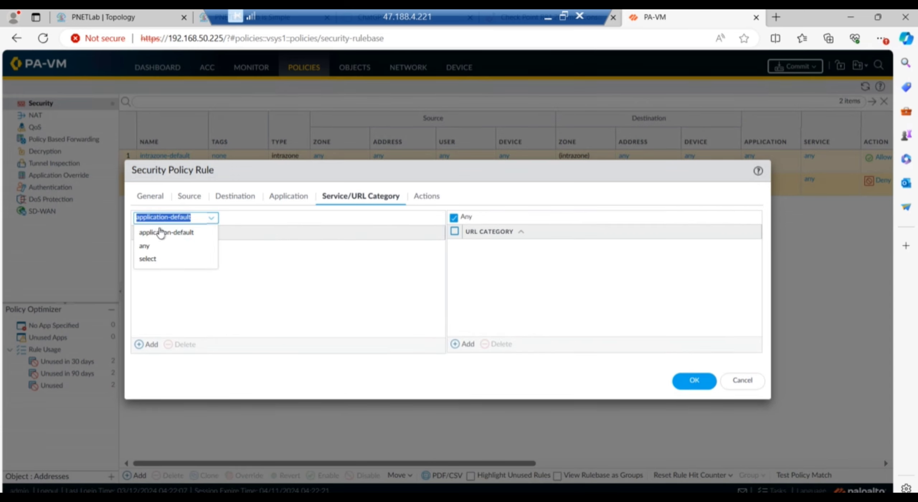
click(143, 246)
click(430, 200)
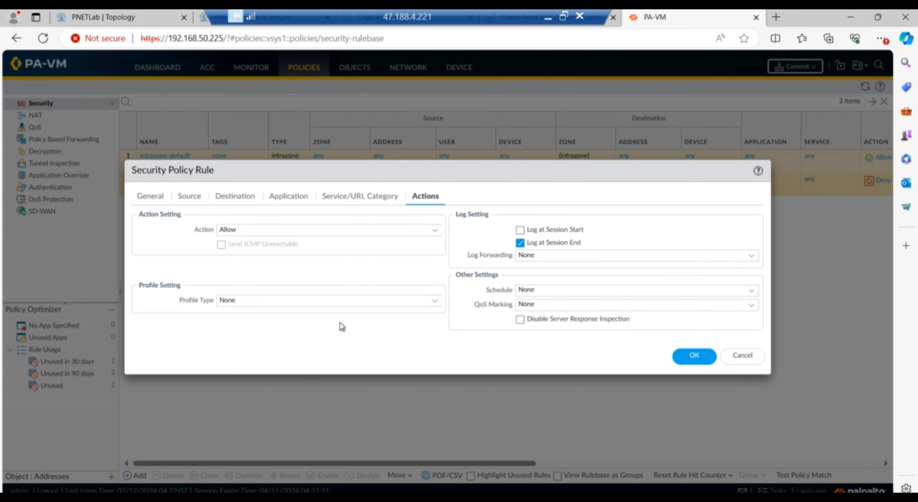
click(690, 359)
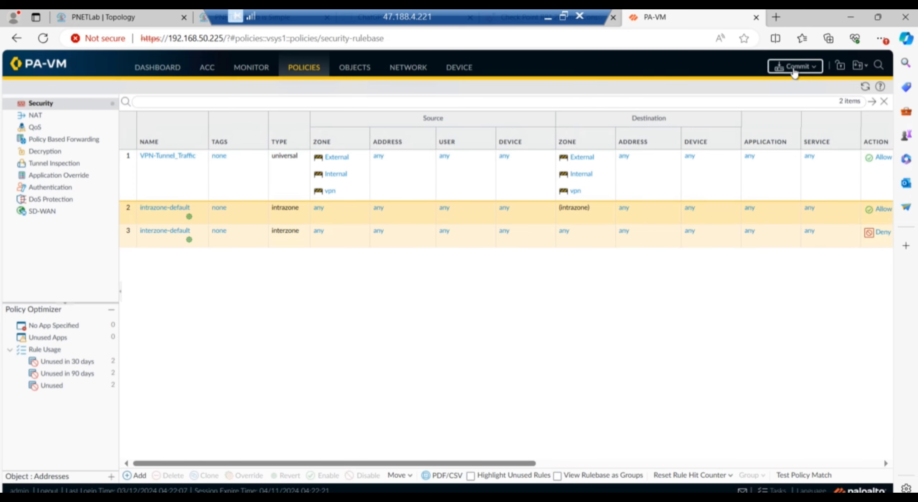
Commit the configuration and close the commit status window.
click(795, 68)
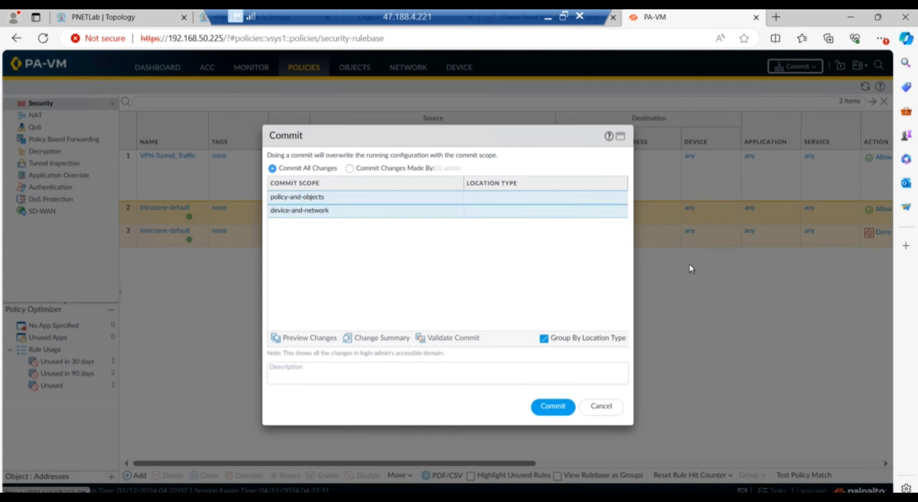
click(553, 407)
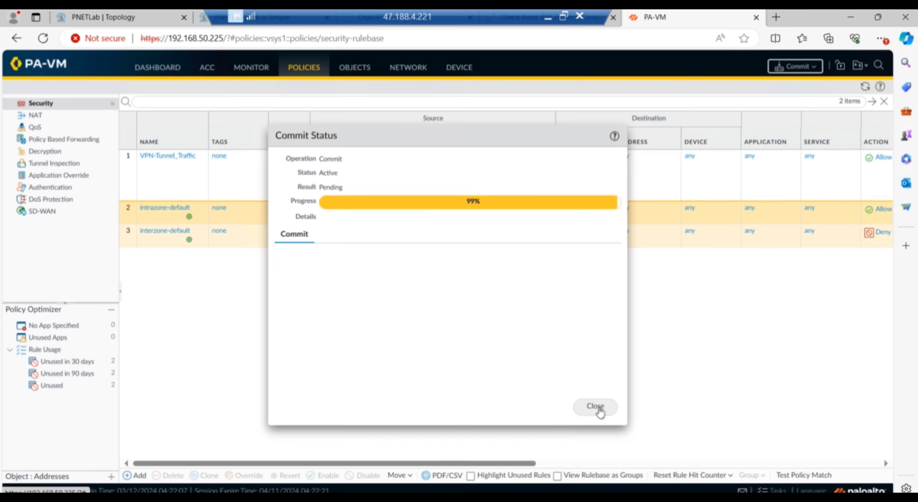
click(595, 406)
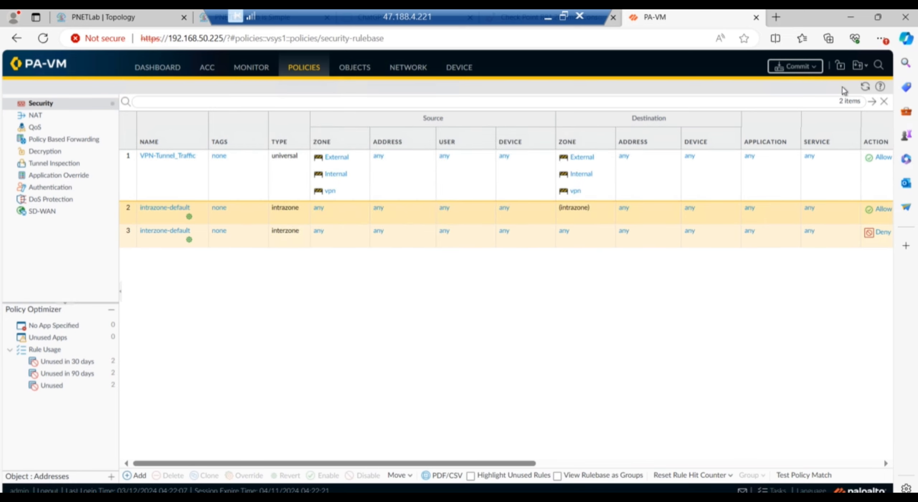
click(880, 87)
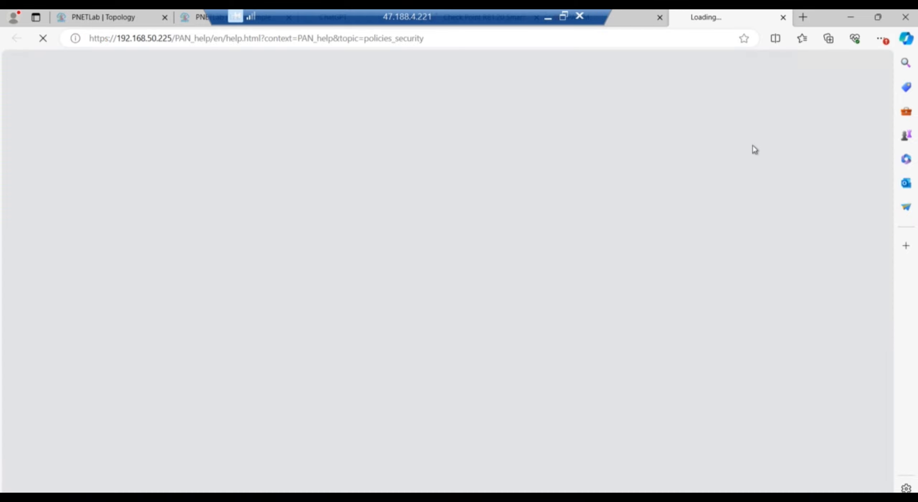
click(160, 38)
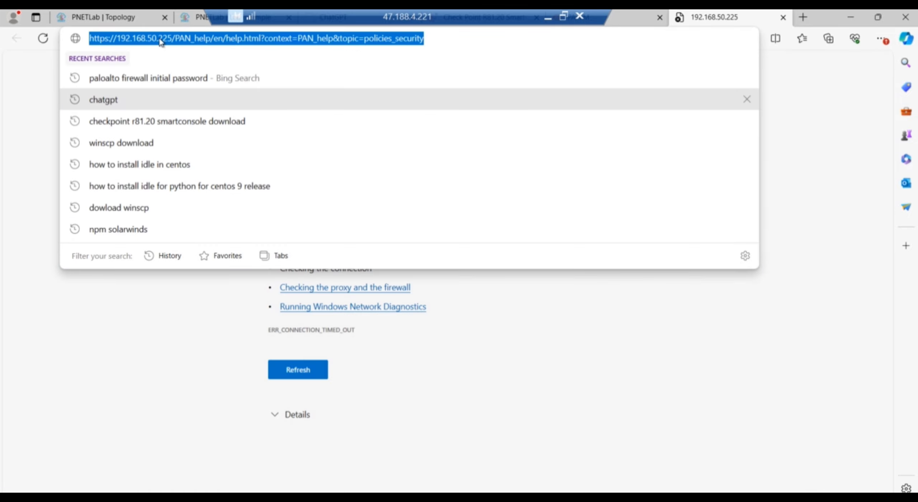
click(160, 41)
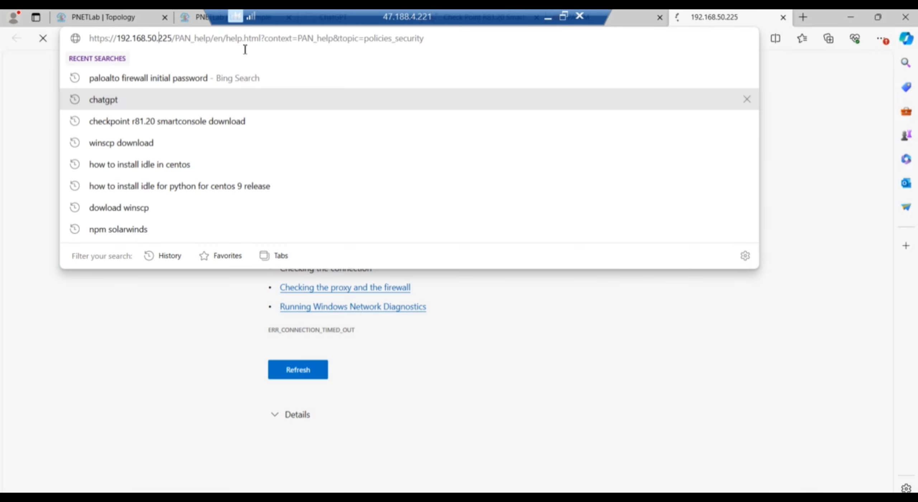
drag(158, 38, 334, 38)
key(shift+End)
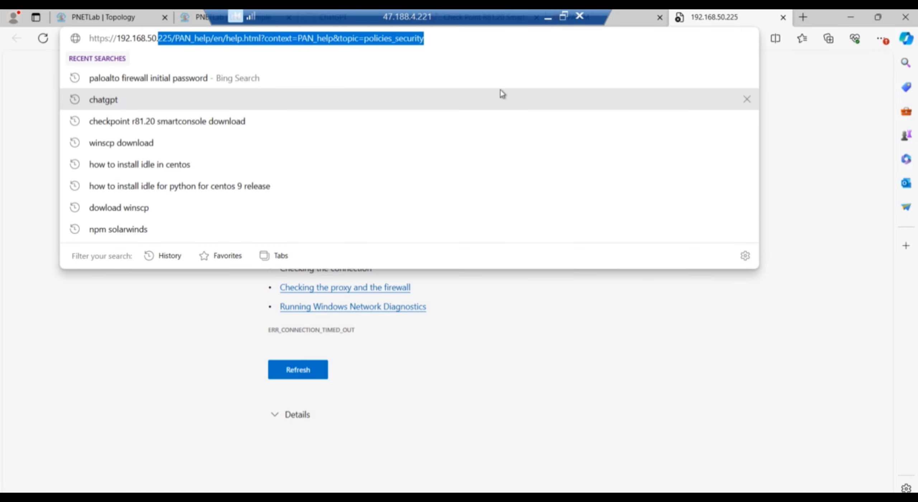
text(55)
key(Return)
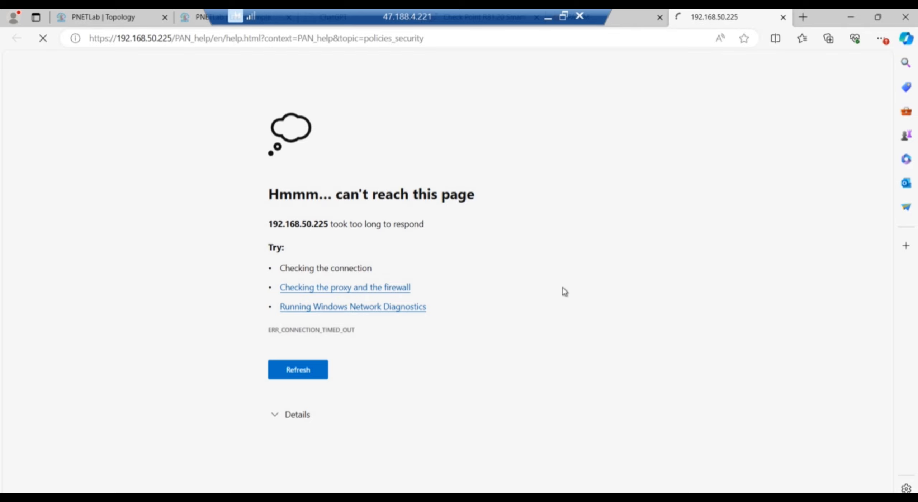
Bypass the certificate warning and log in with the administrator username and password.
click(299, 303)
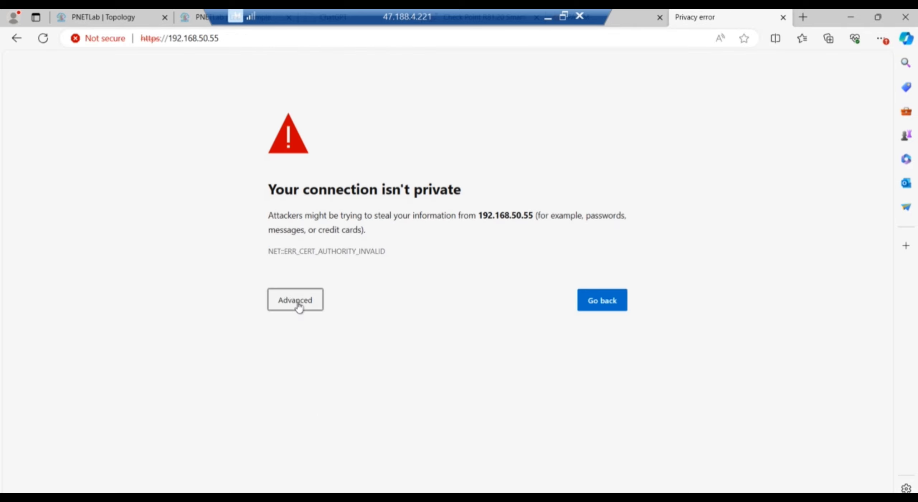
click(351, 394)
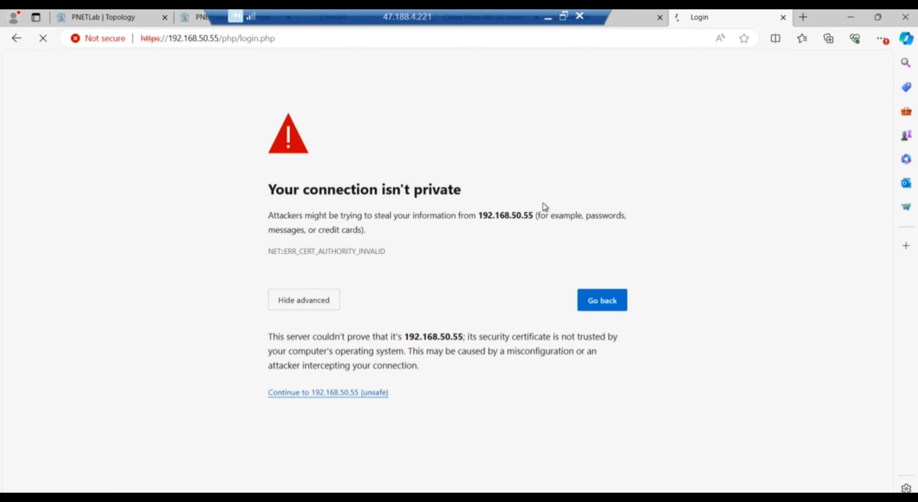
text(admin)
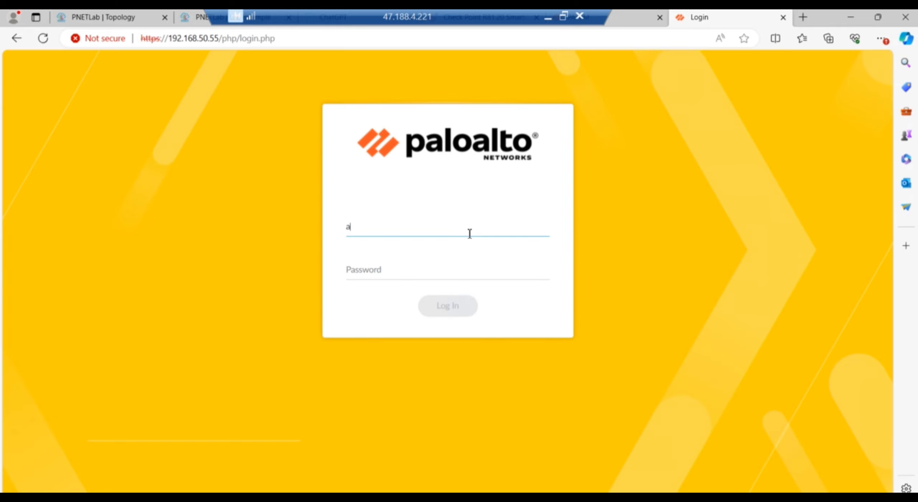
key(Tab)
text(****)
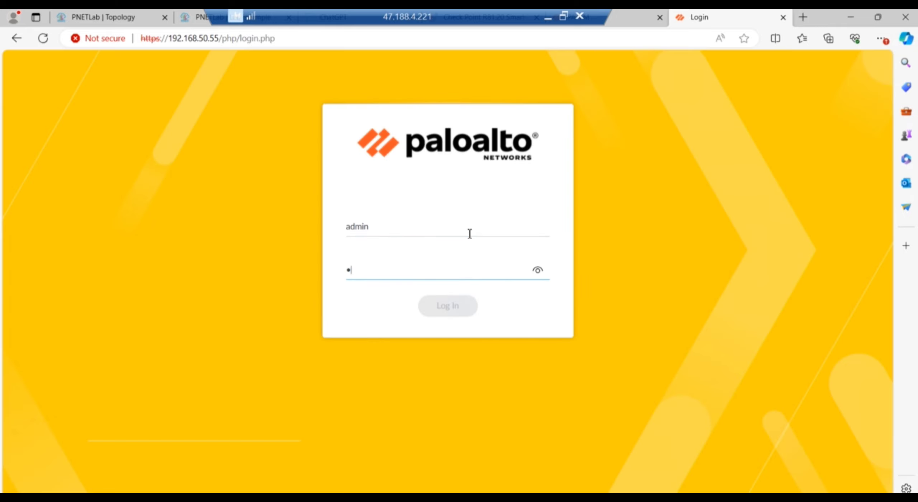
text(****)
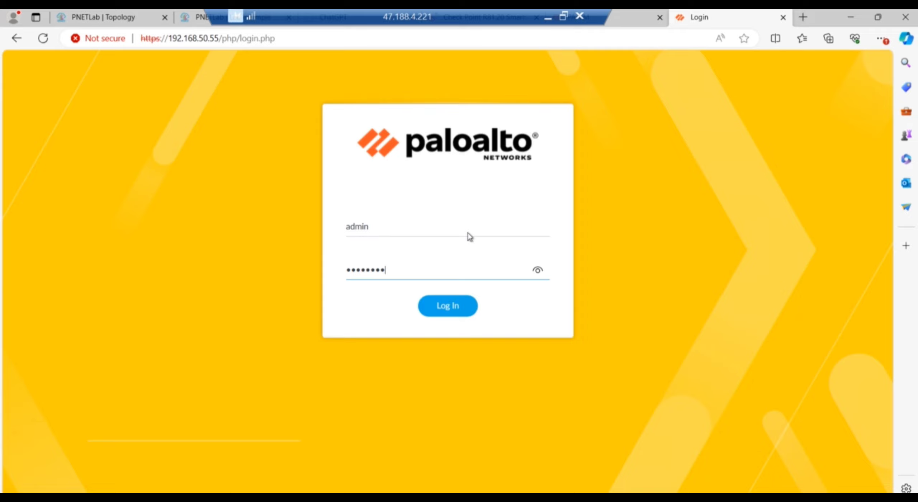
key(Return)
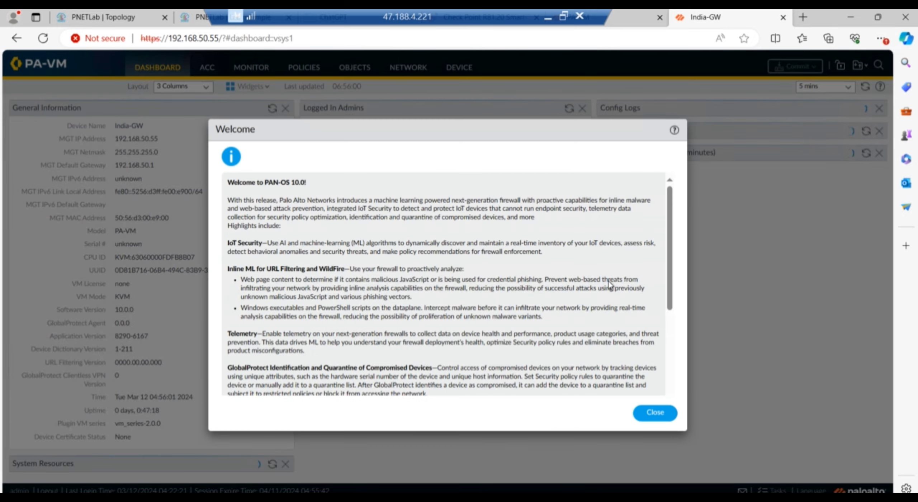
Clear the PAN-OS 10.0 welcome and telemetry prompts, review IPSEC-Tunnel1, then show the PNETLab topology.
click(654, 413)
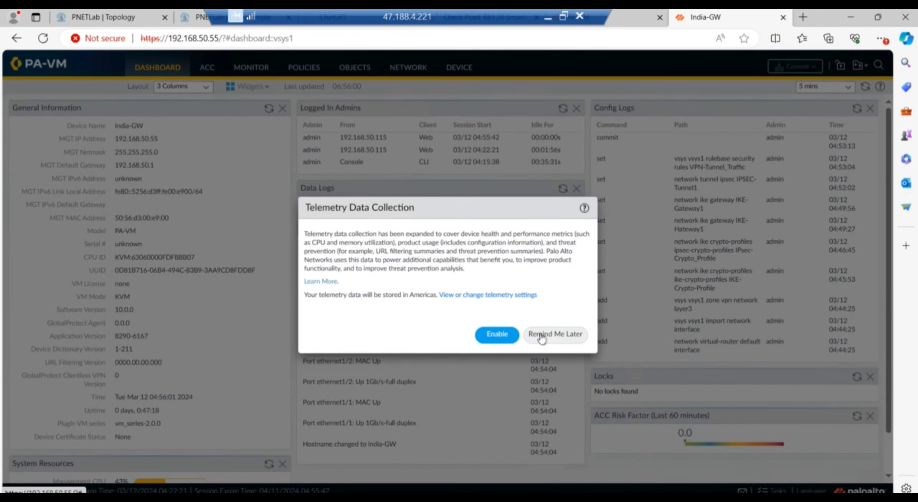
click(541, 337)
click(425, 72)
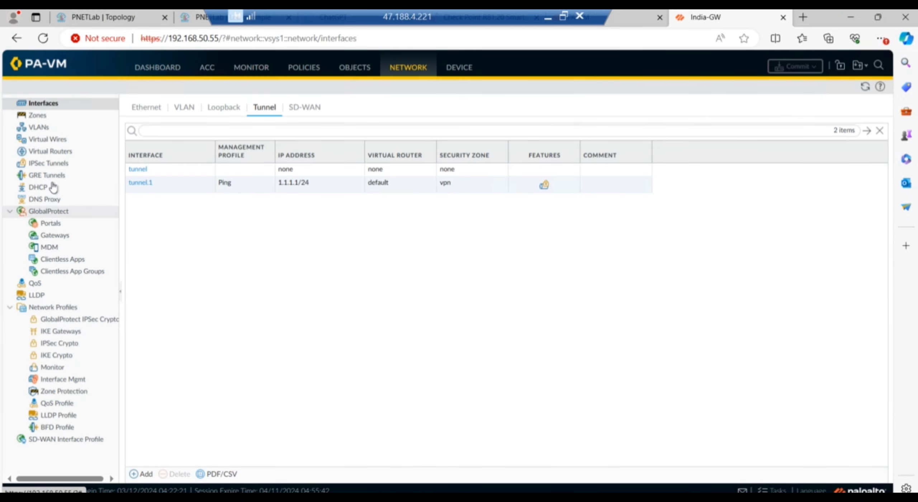
click(51, 164)
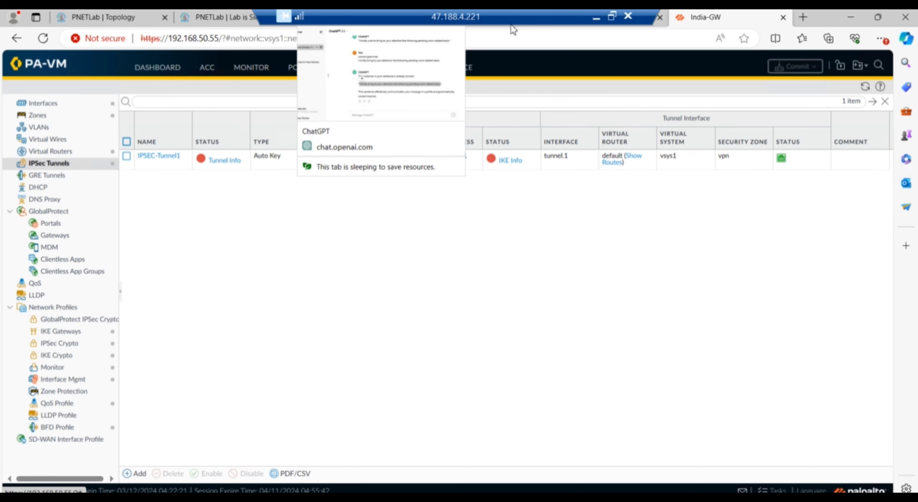
drag(512, 26, 563, 27)
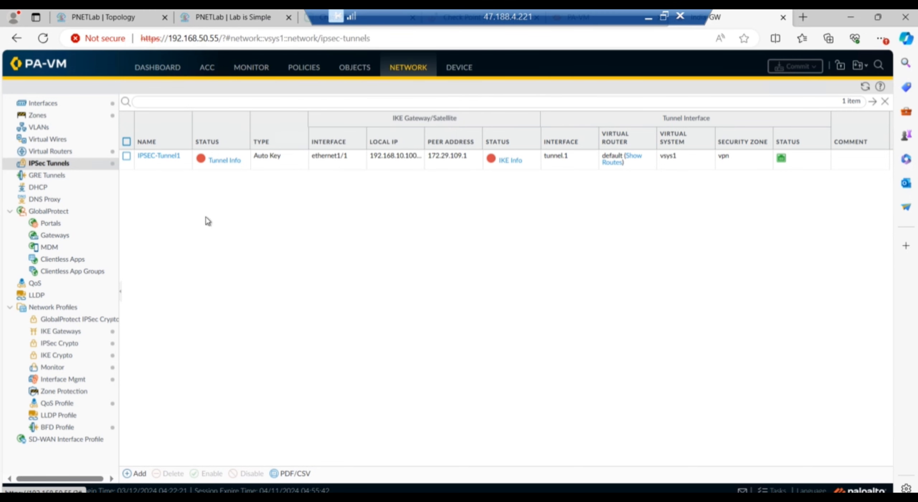
click(103, 18)
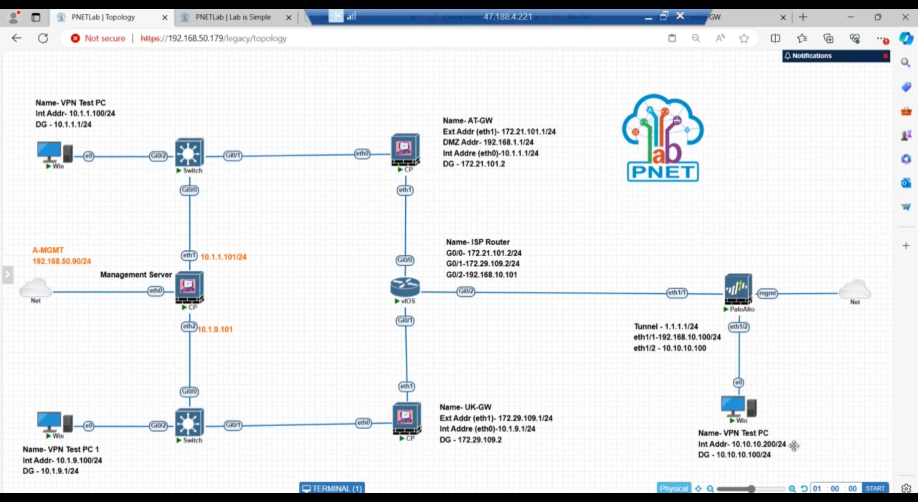
Open a console to the vIOS ISP router from the PNETLab topology diagram.
mouse_move(740, 412)
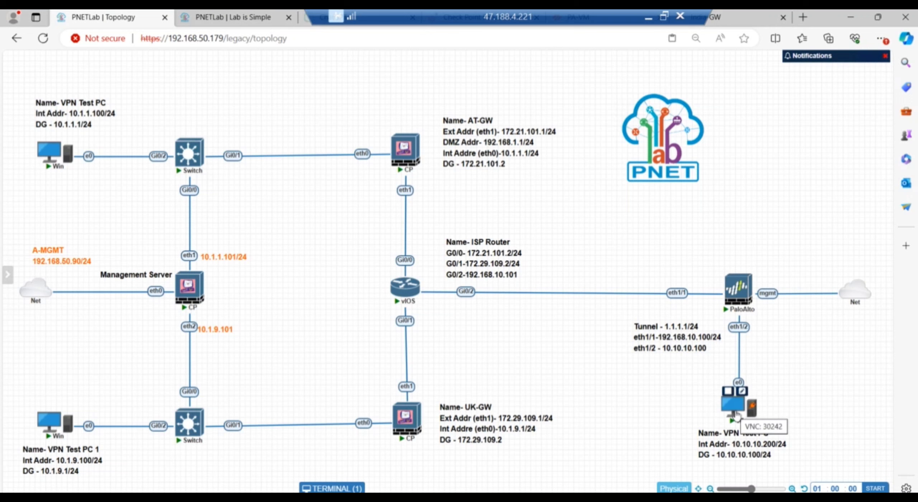
mouse_move(413, 294)
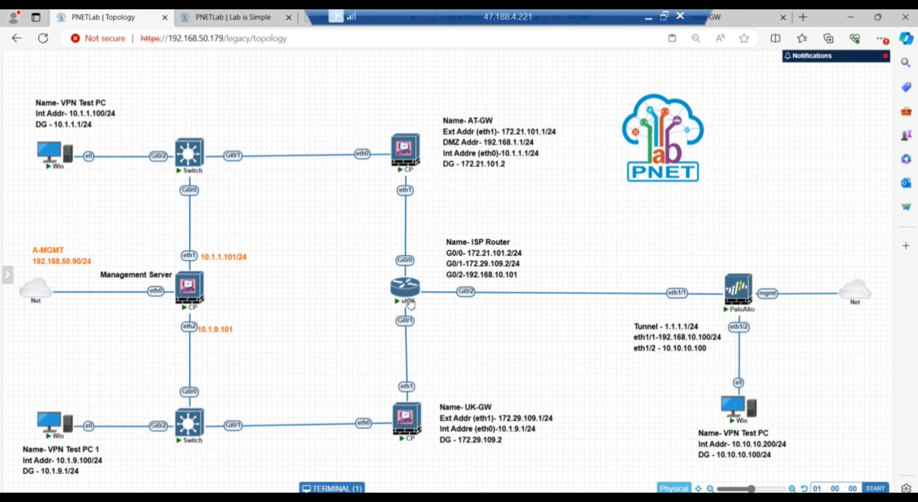
click(409, 301)
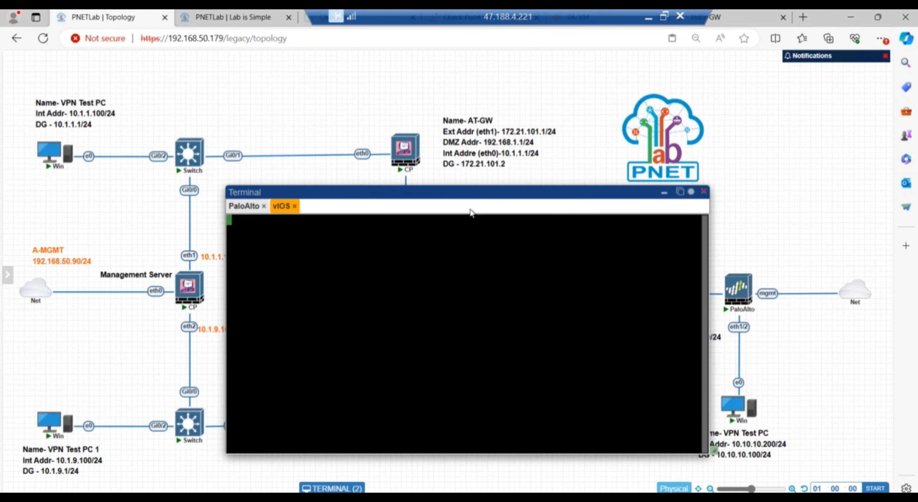
Arrange the console window, enter global configuration mode and list the router's interface status.
drag(471, 213, 170, 131)
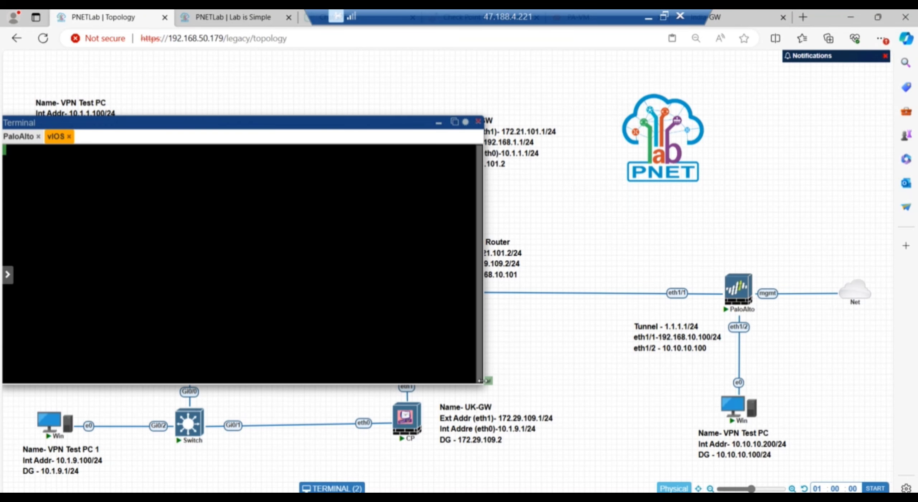
drag(484, 303, 393, 299)
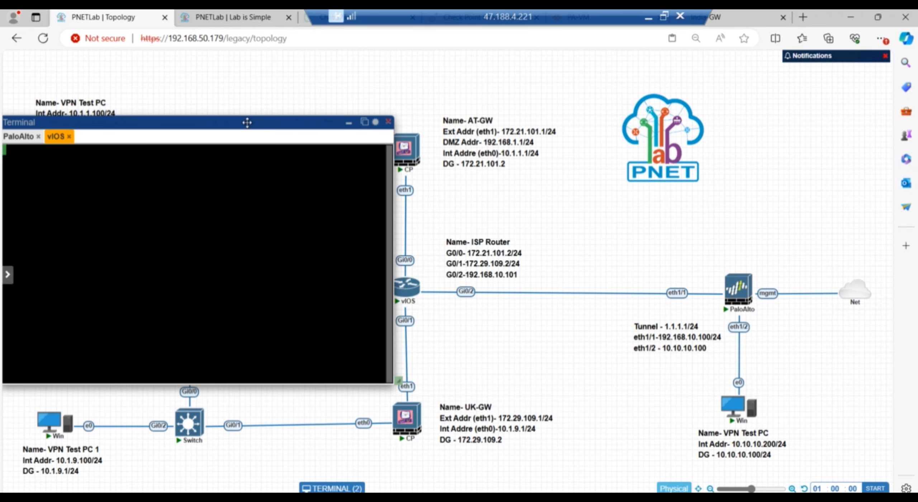
drag(247, 122, 280, 127)
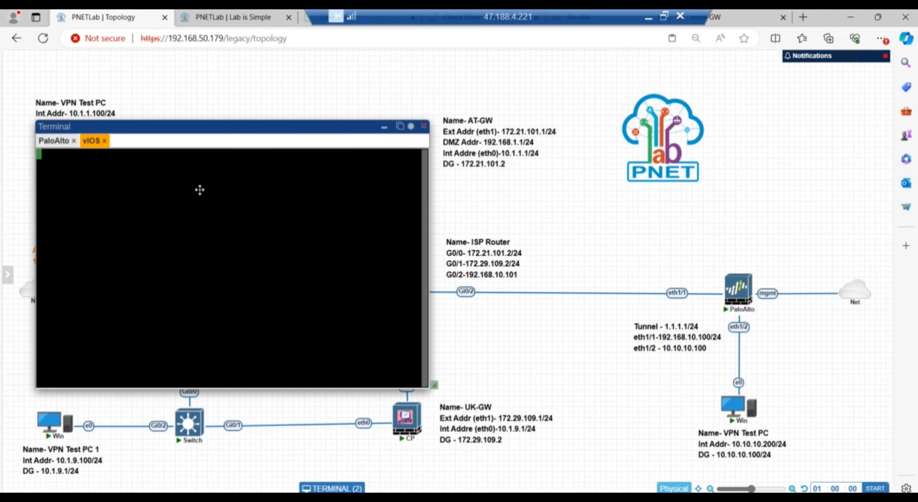
key(Return)
key(Return)
key(Return)
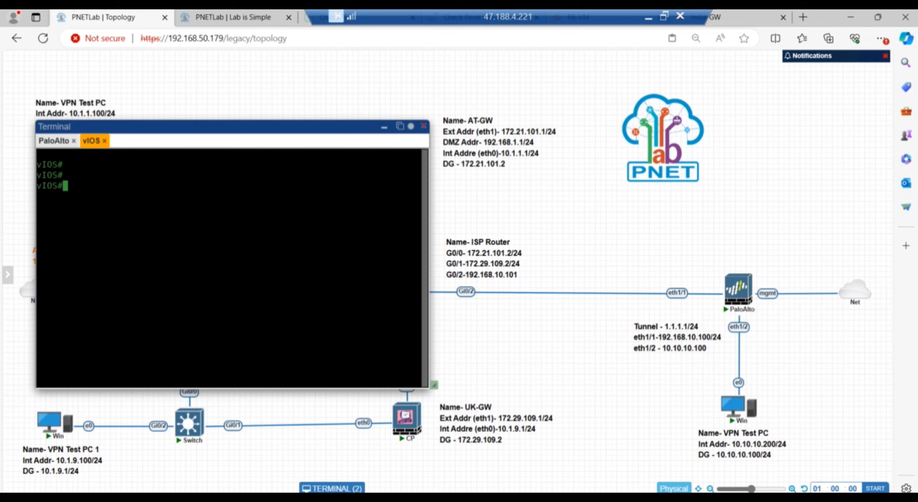
text(conf t)
key(Return)
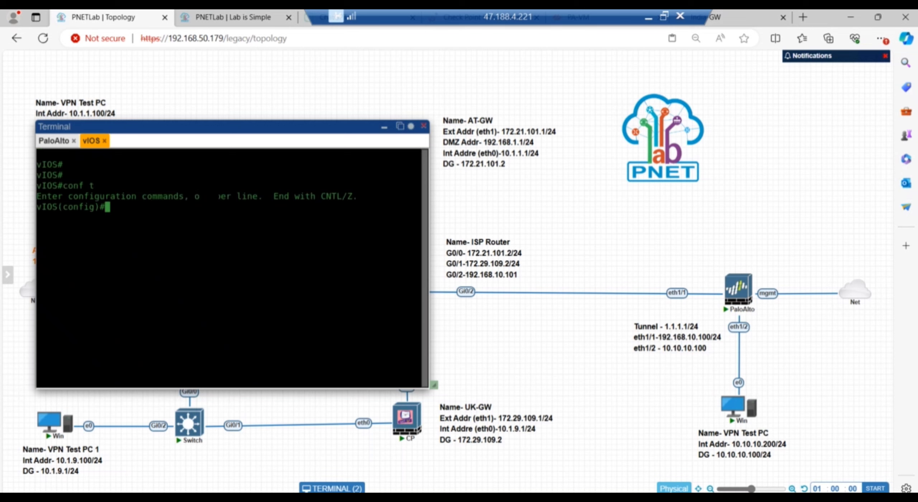
text(do show ip int br)
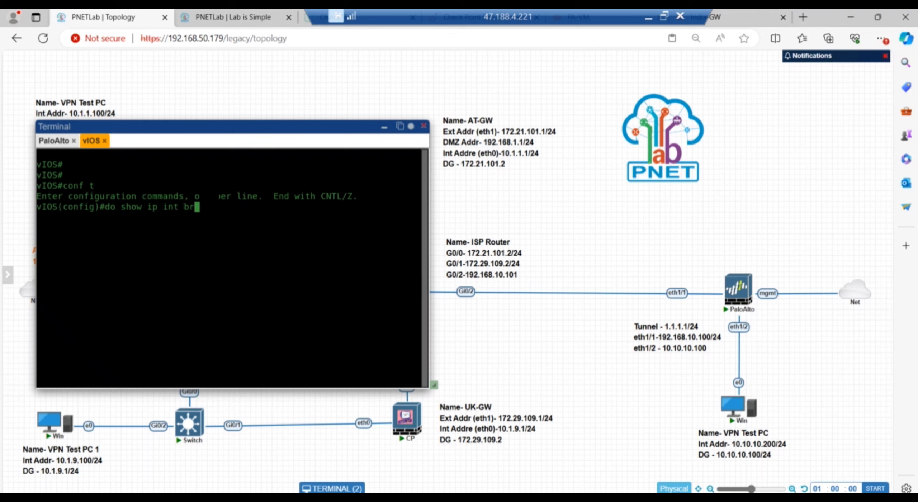
text(i)
key(Return)
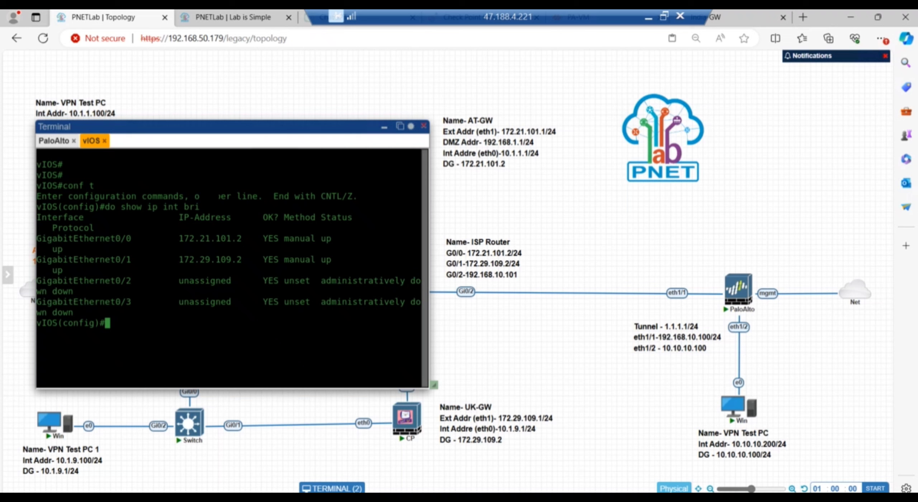
Assign 192.168.10.101 255.255.255.0 to Gi0/2, enable it with no shutdown, and save with do wr.
text(int g0/2)
key(Return)
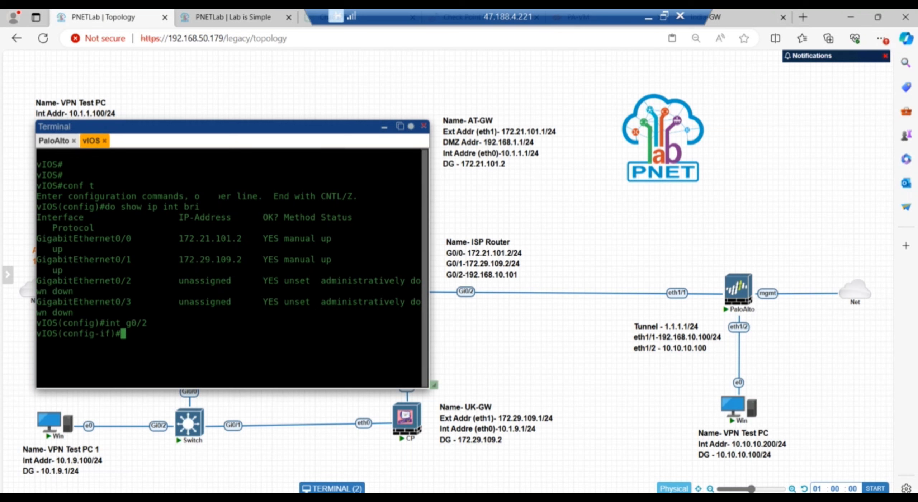
text(ip addr 192.168.10.101 )
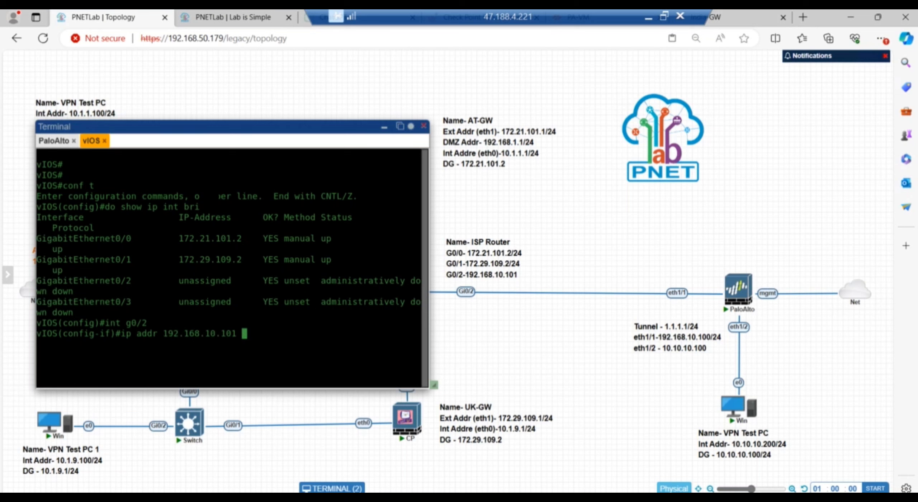
text(255.255.255.0)
key(Return)
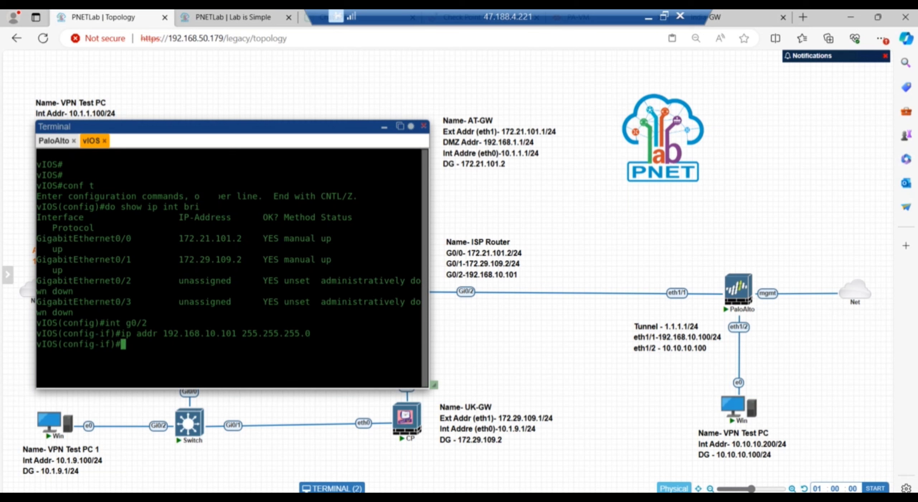
text(no sh)
key(Return)
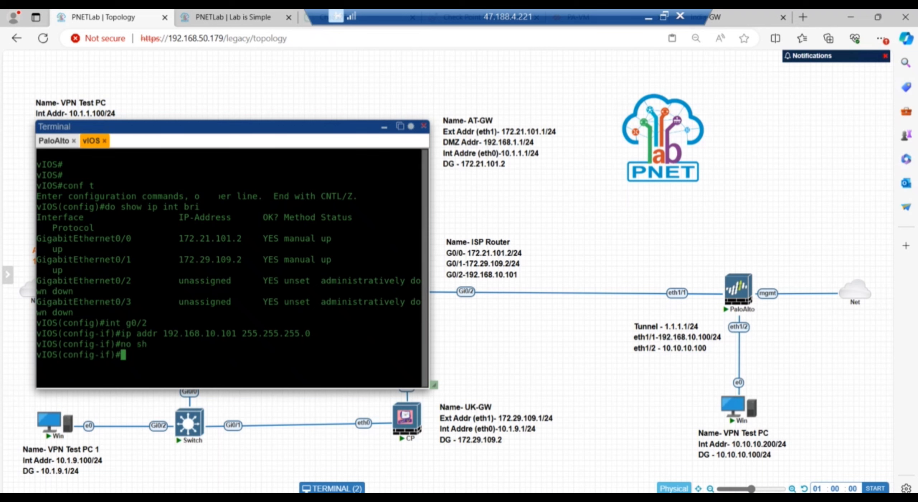
text(do wr)
key(Return)
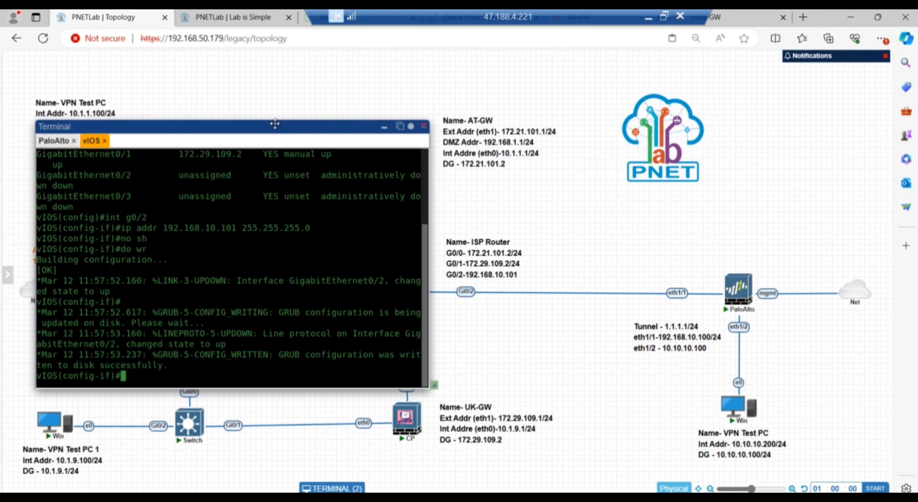
Check the PaloAlto console session, then go back to the PA-VM's IPSec Tunnels page.
drag(275, 123, 630, 332)
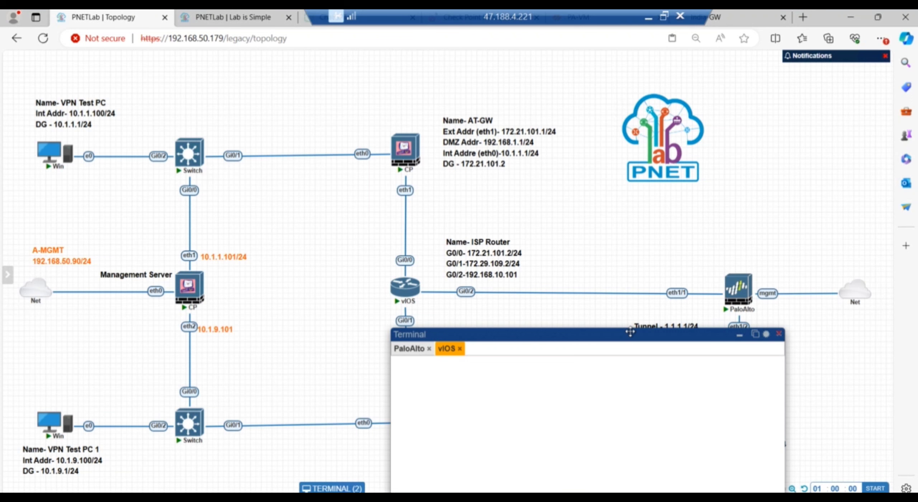
drag(630, 332, 234, 115)
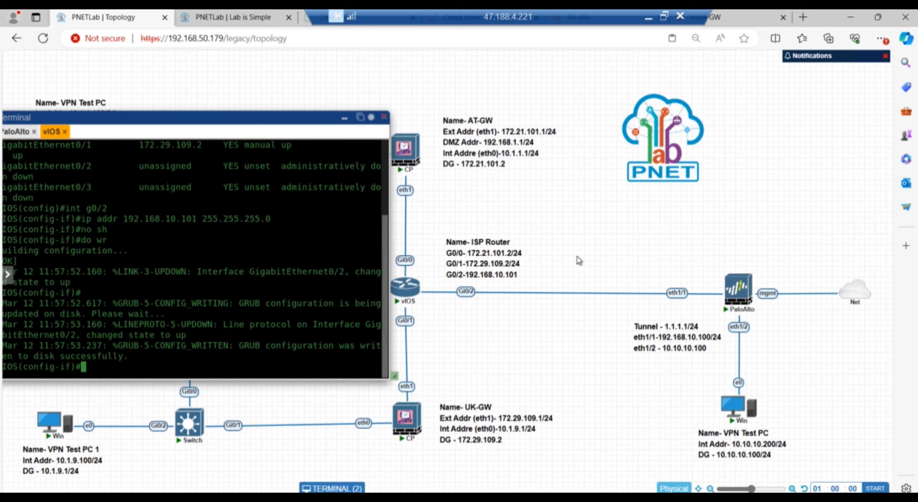
click(744, 298)
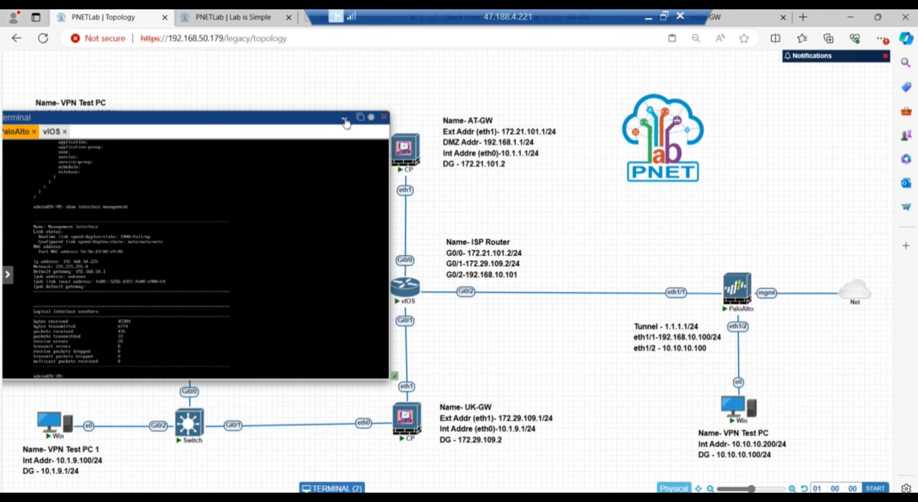
click(734, 21)
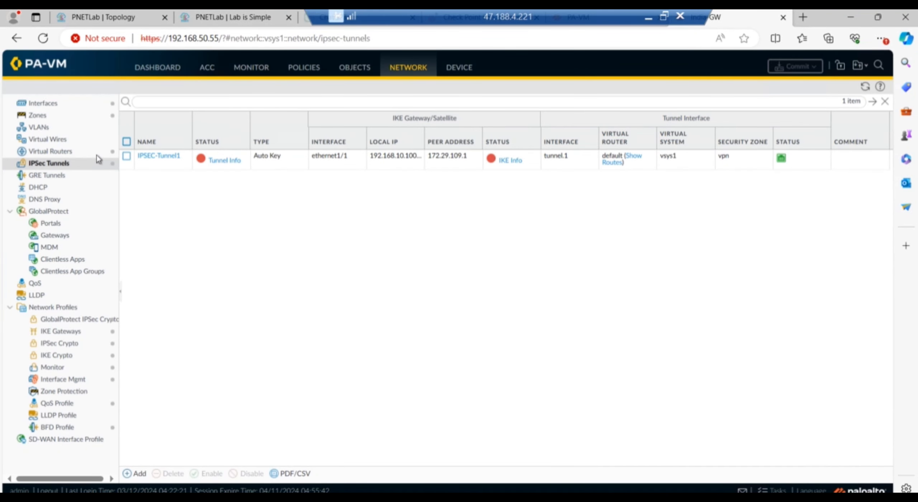
Add a new IPv4 static route under the default virtual router's Static Routes.
click(47, 151)
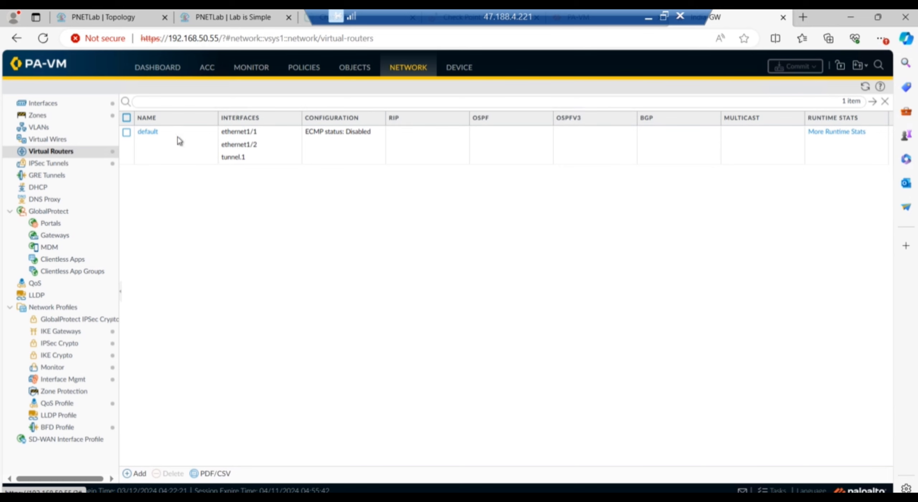
click(145, 132)
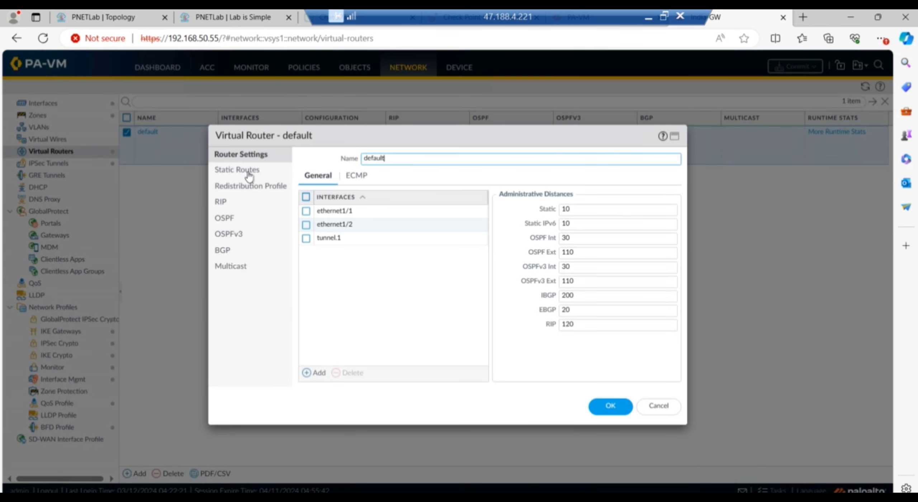
click(248, 172)
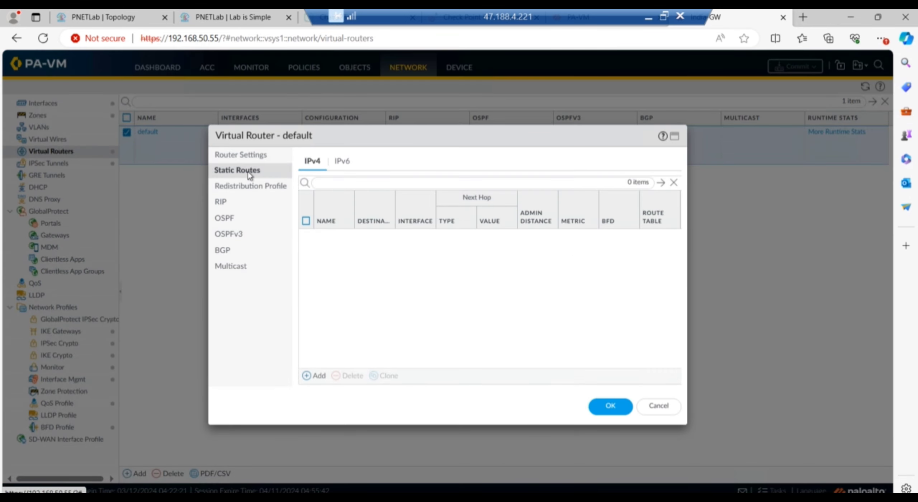
click(317, 376)
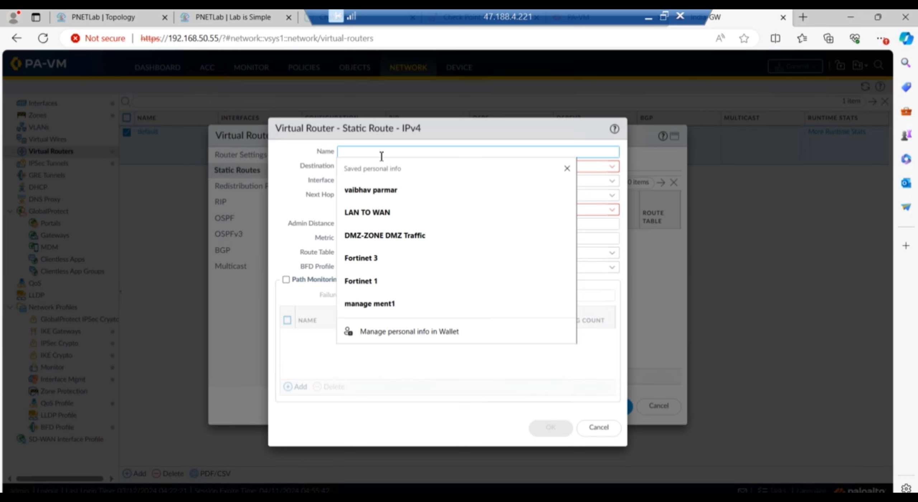
Enter DR-ISP as the static route's name, replacing the earlier draft names.
text(Static_)
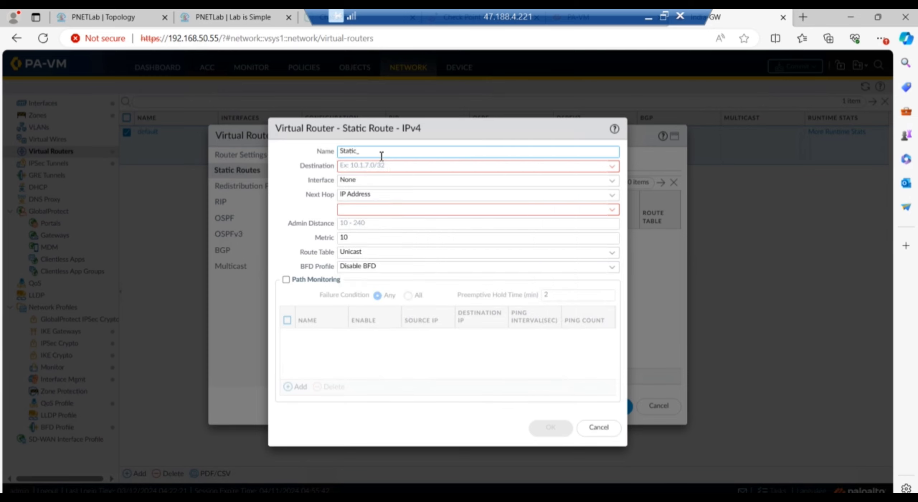
text(Router-Reach)
key(ctrl+a)
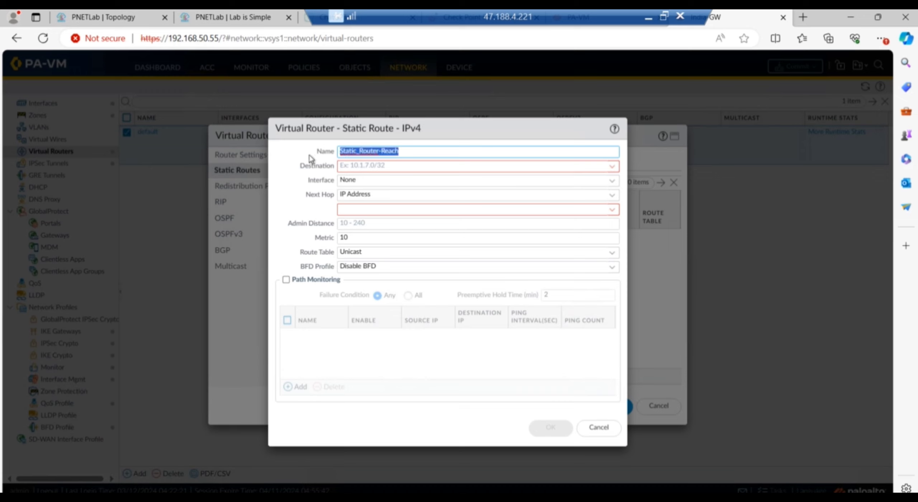
text(D)
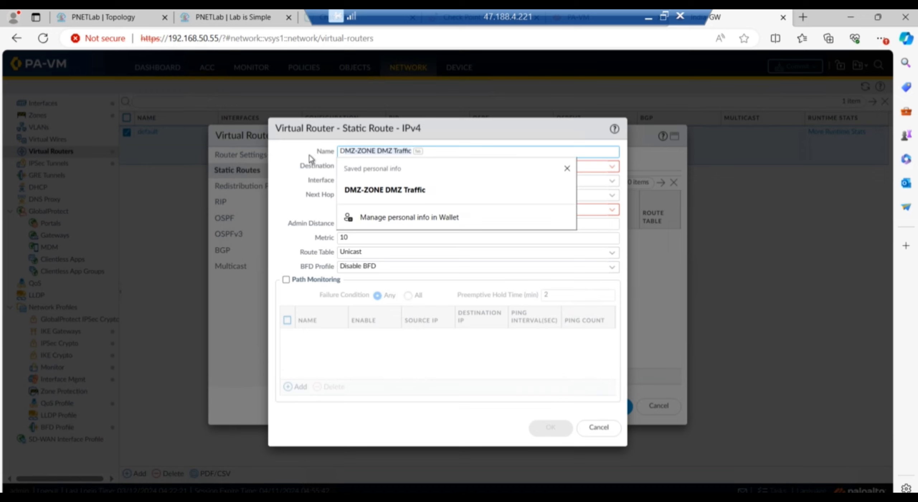
text(R-Rou)
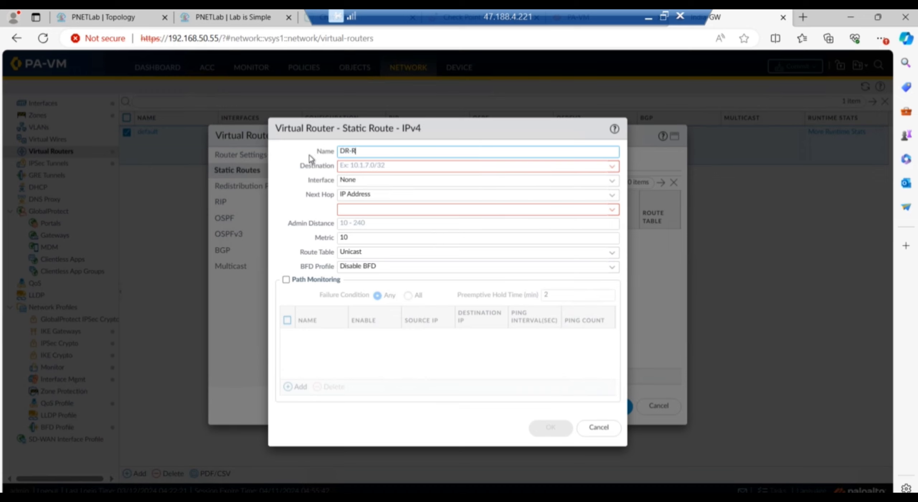
key(BackSpace)
key(BackSpace)
key(BackSpace)
text(ISP)
click(373, 179)
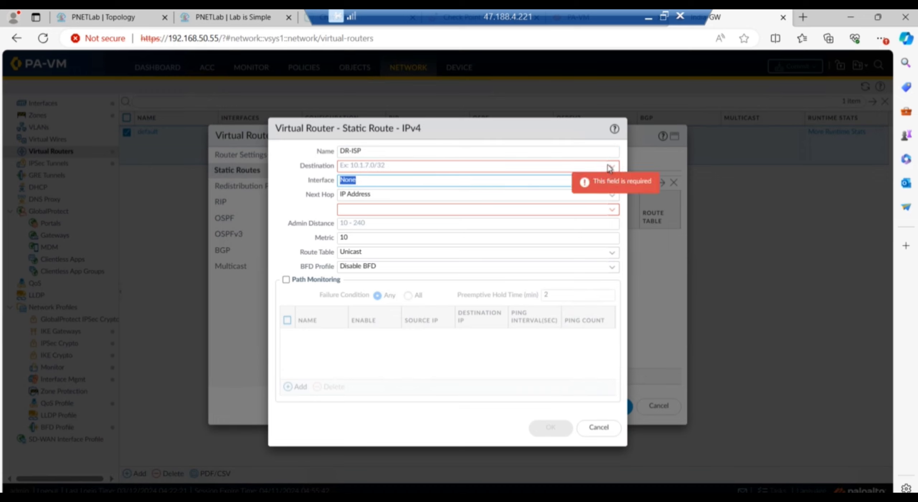
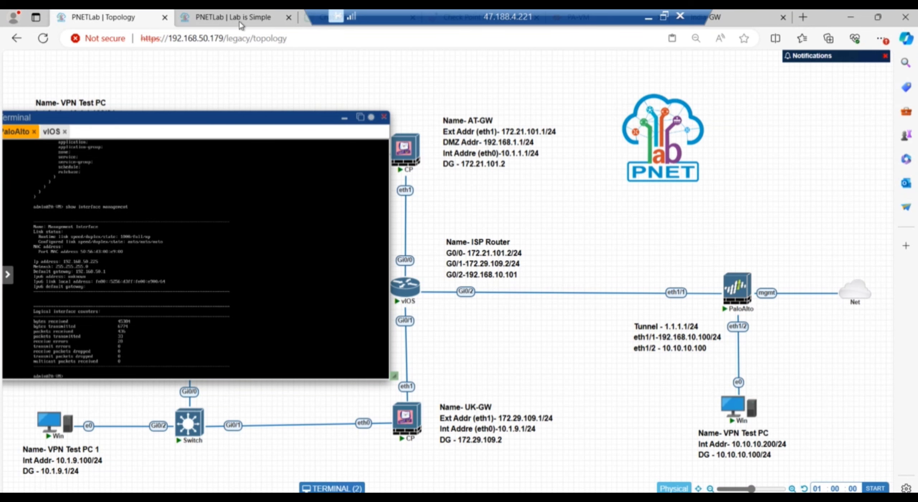
Set the DR-ISP route's interface to None and its next hop to 192.168.10.101.
click(746, 22)
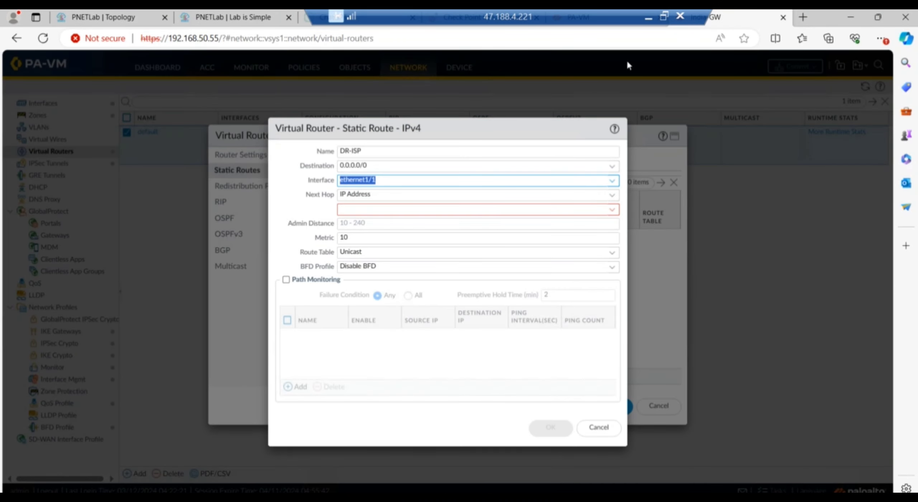
click(613, 183)
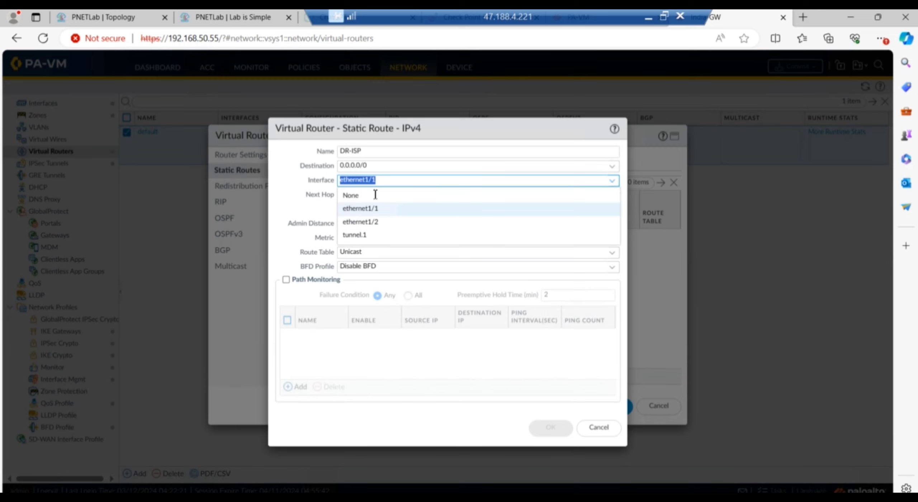
click(350, 196)
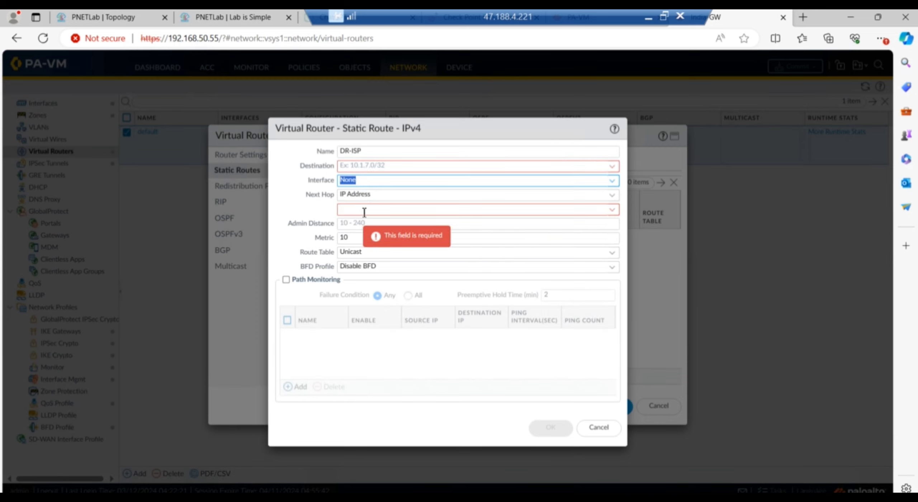
click(363, 211)
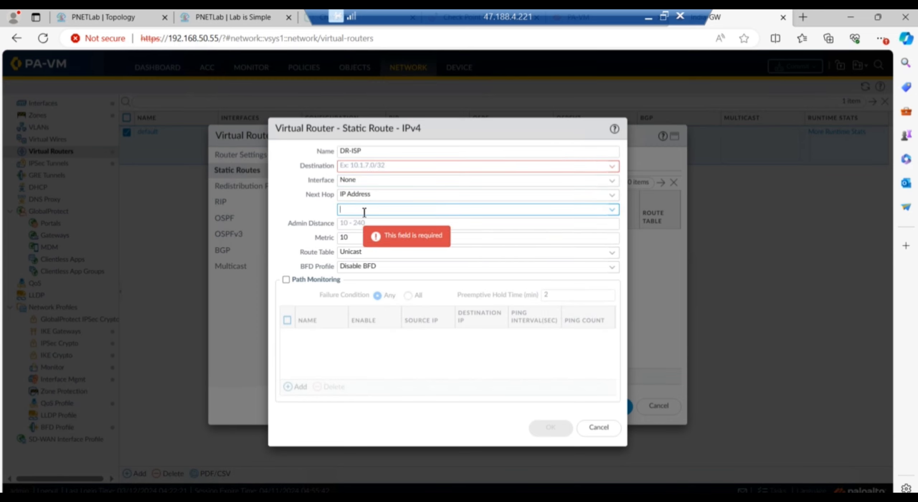
click(101, 19)
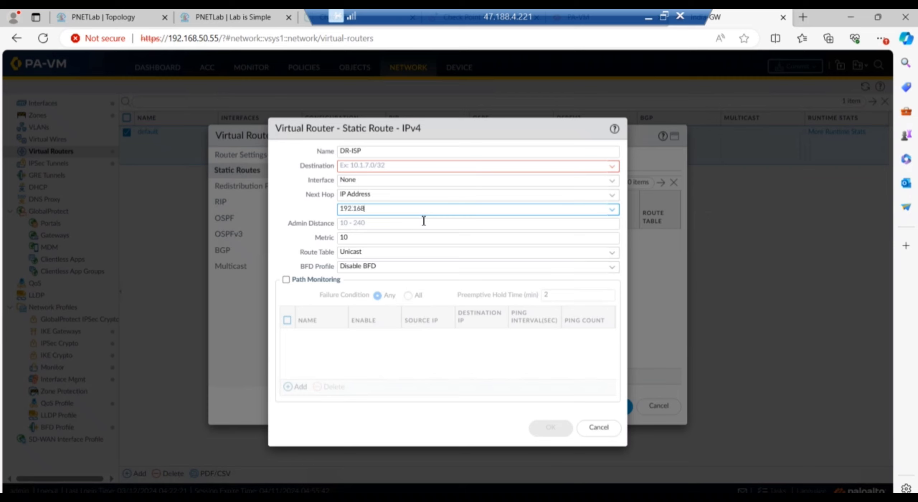
text(.10.101)
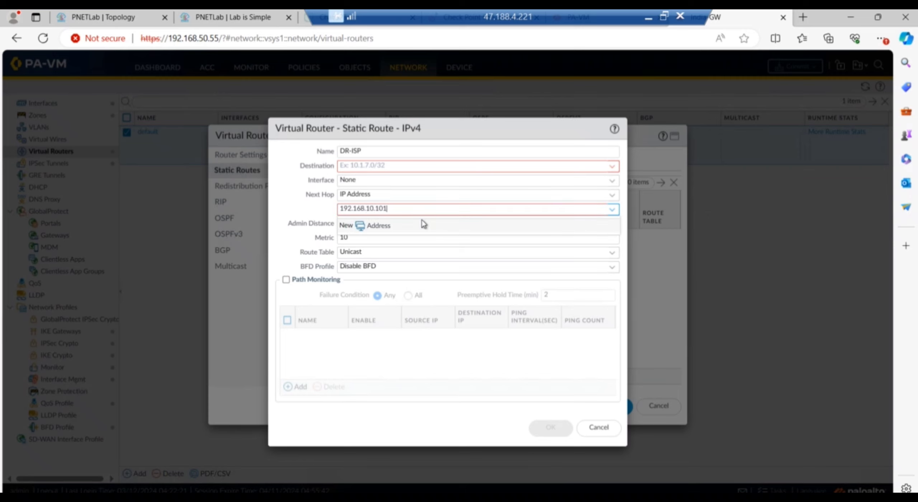
click(280, 205)
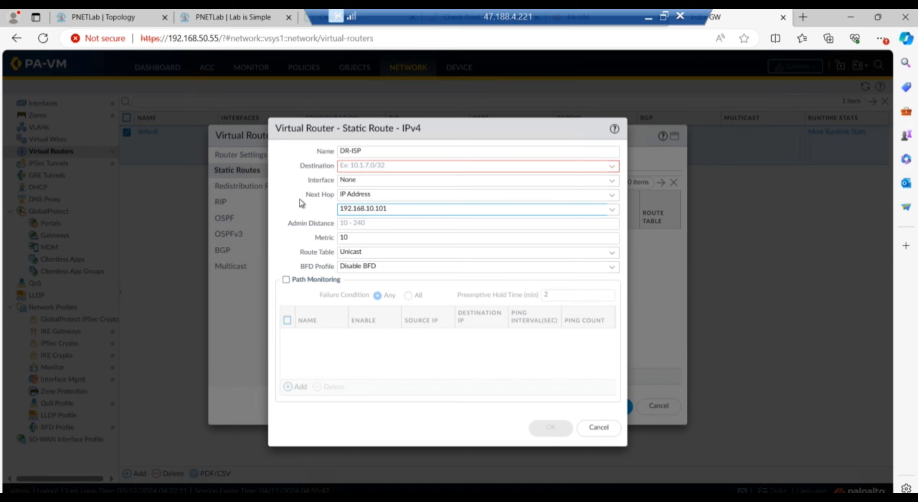
Give the DR-ISP route destination 0.0.0.0/0 and save it.
click(372, 167)
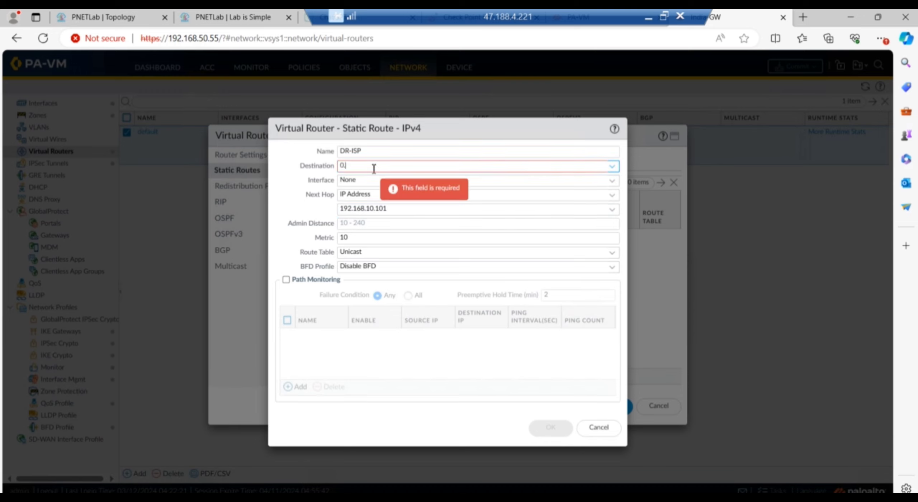
text(0.0.0.0)
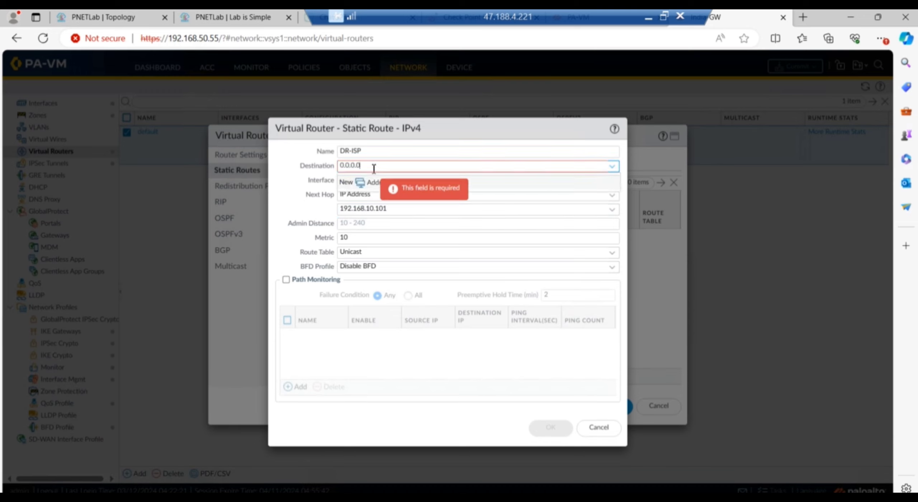
text(/0)
click(293, 218)
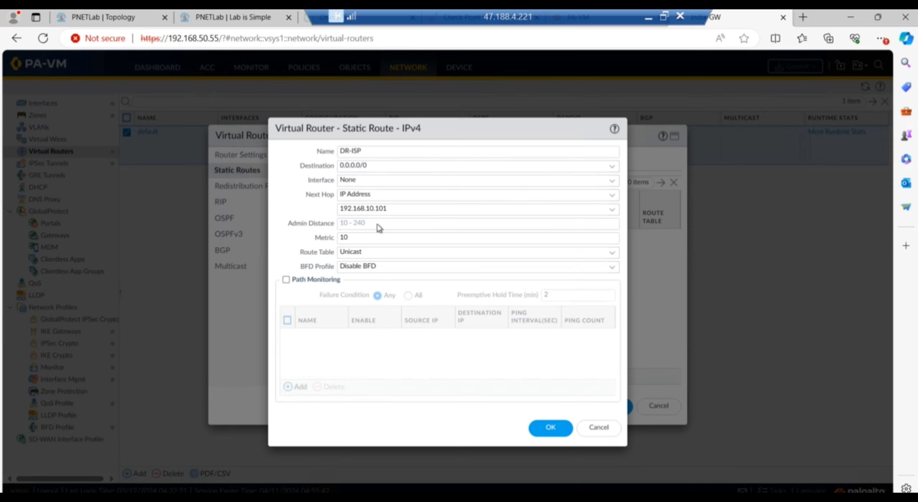
click(111, 18)
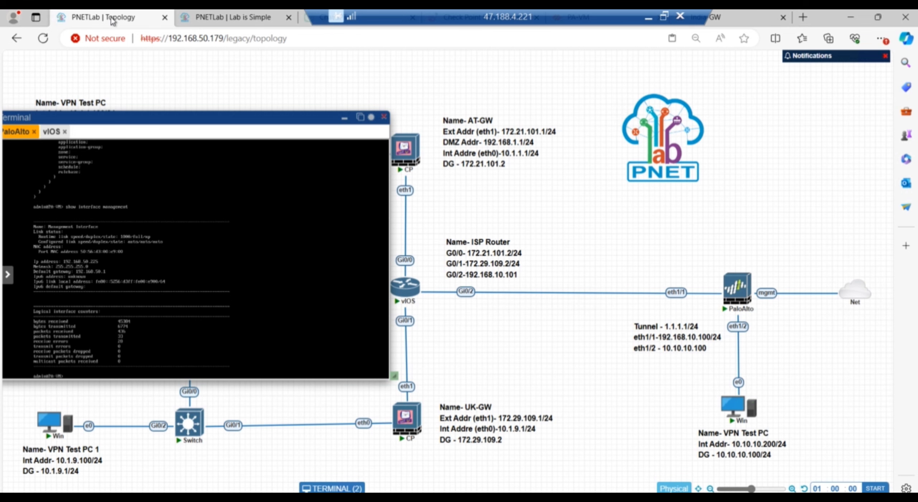
click(741, 19)
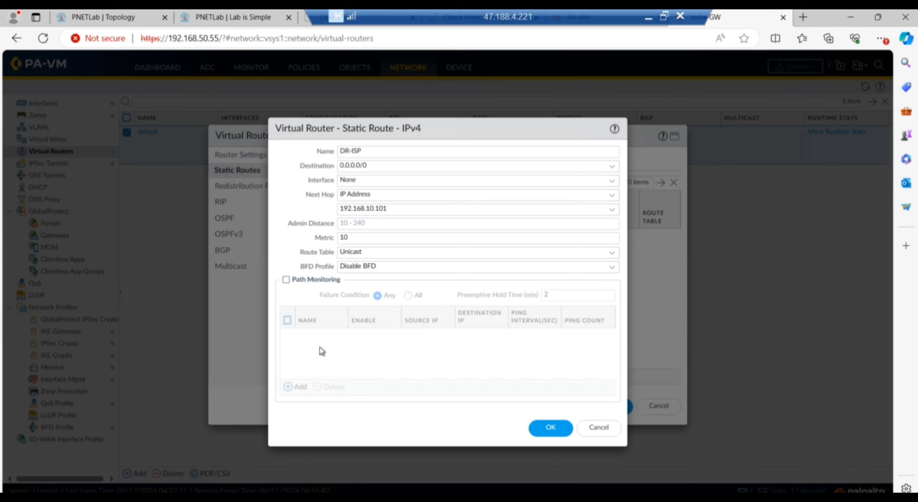
click(551, 427)
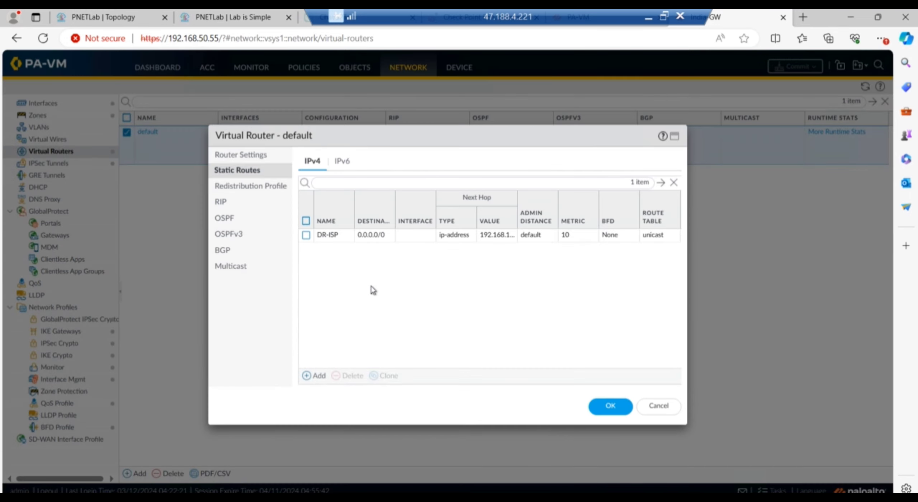
Start a new static route named VPN-Tunnel_Route with destination 10.10.10.0/24.
click(315, 382)
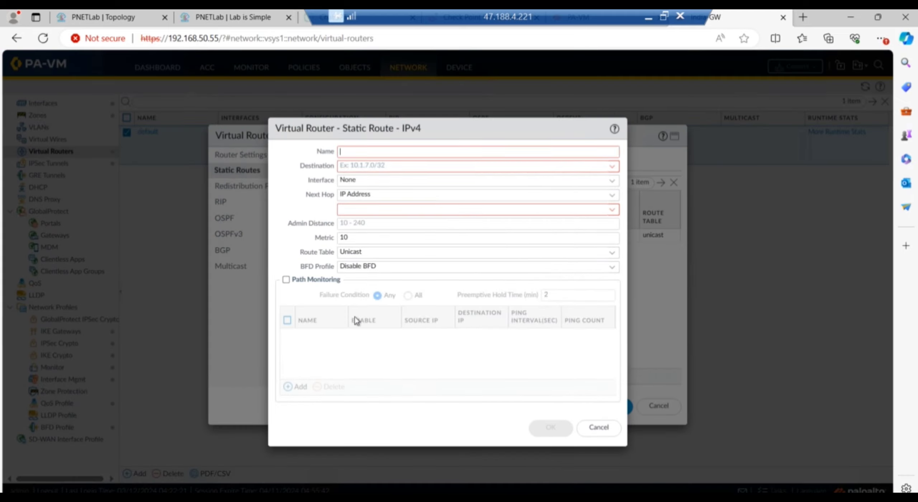
text(VPN)
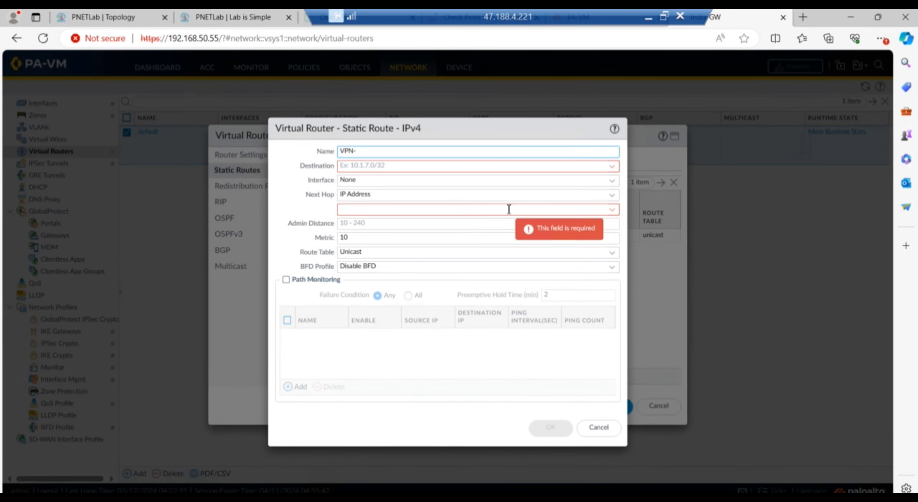
text(-Tinnel_Route)
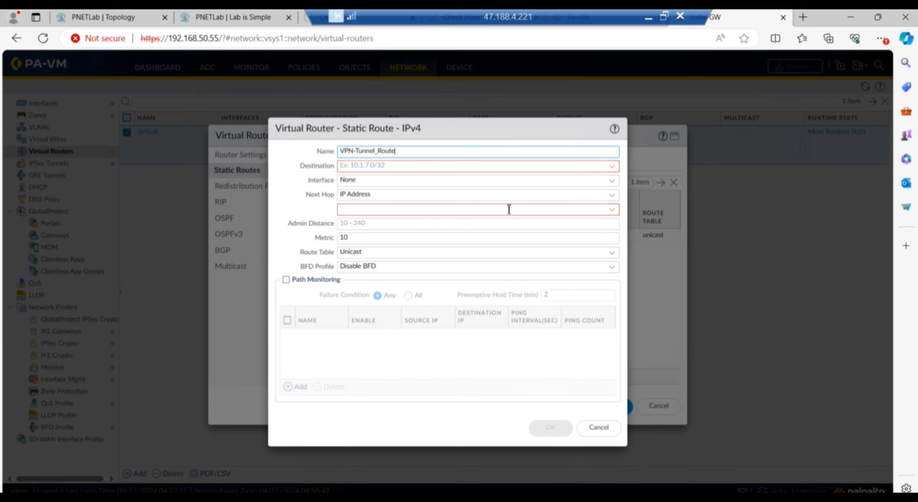
click(295, 180)
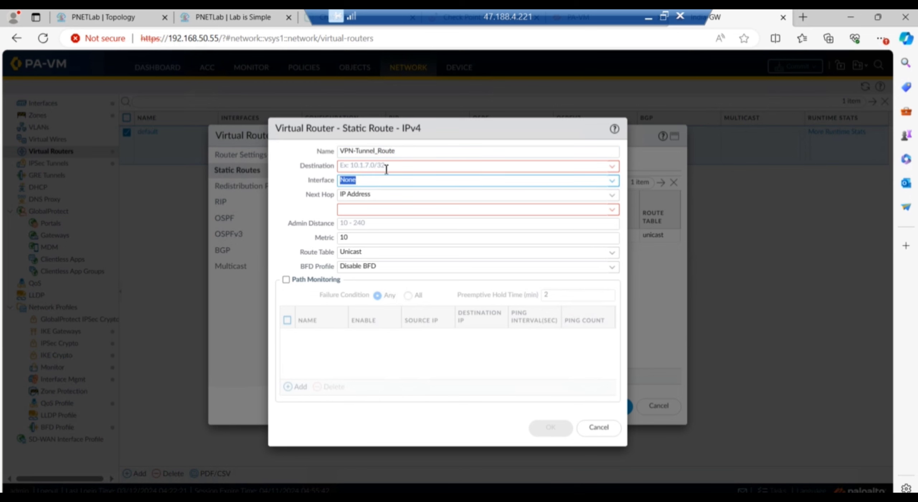
click(387, 167)
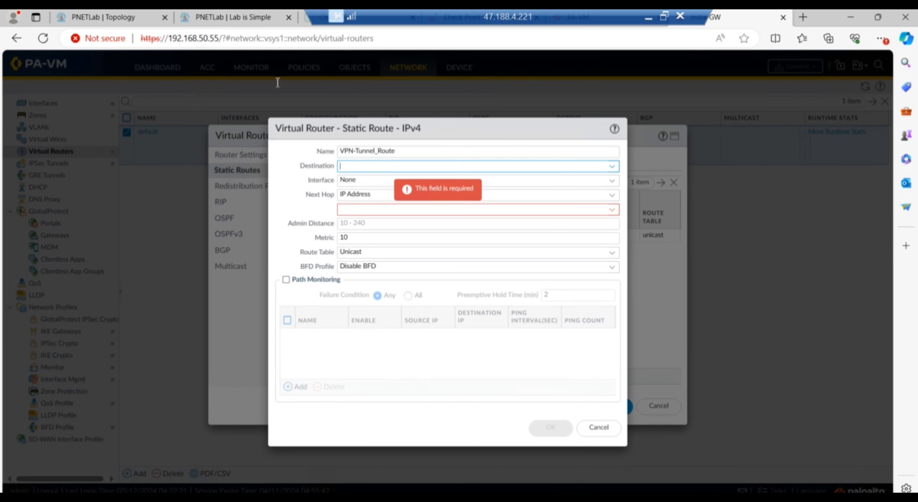
click(97, 20)
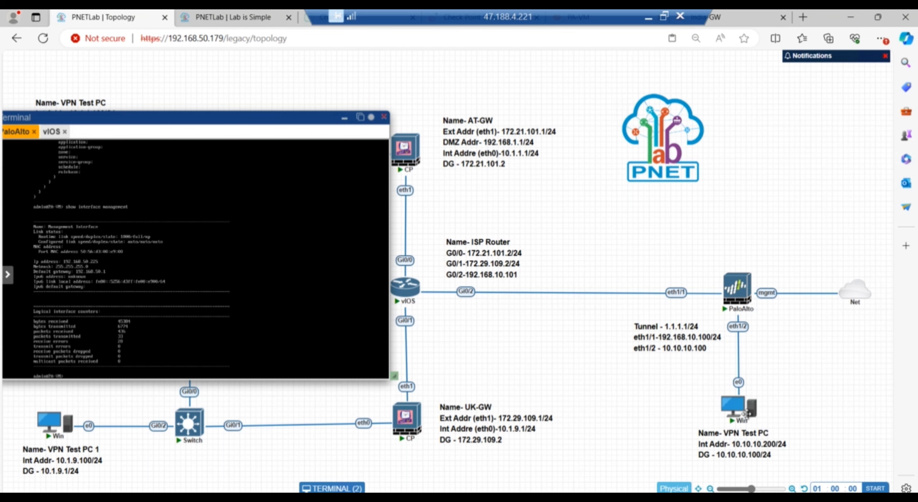
click(735, 17)
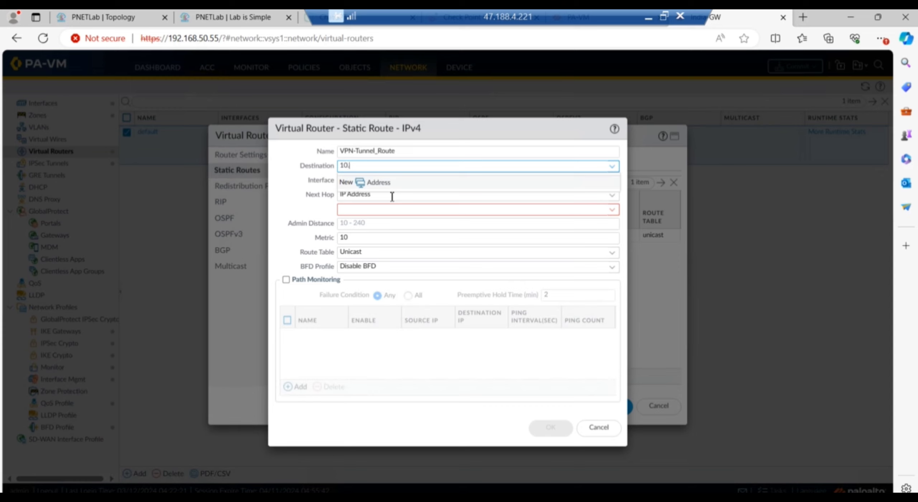
text(10.10.0/24)
click(284, 197)
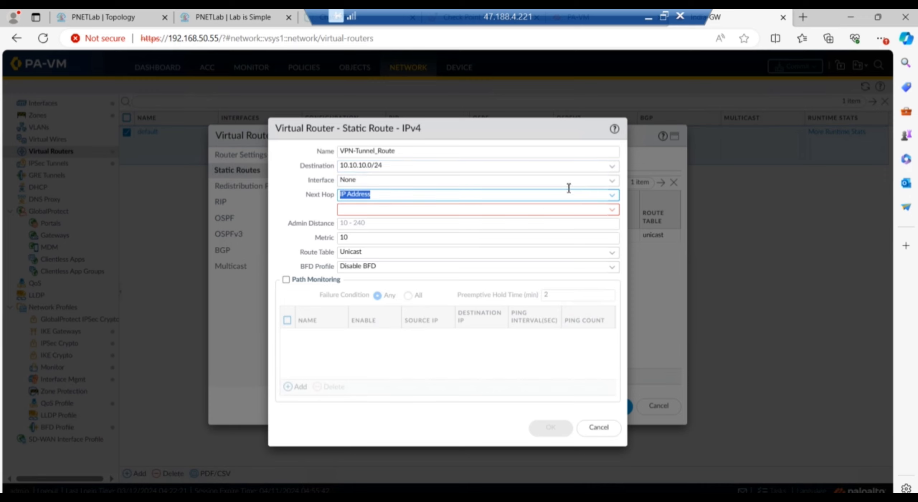
Send VPN-Tunnel_Route out tunnel.1 with next hop 1.1.1.1 and save it.
click(612, 181)
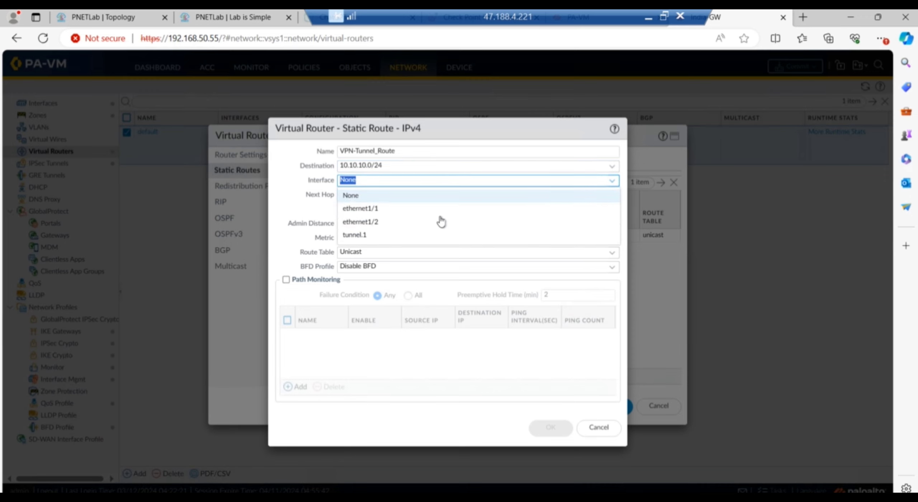
click(377, 234)
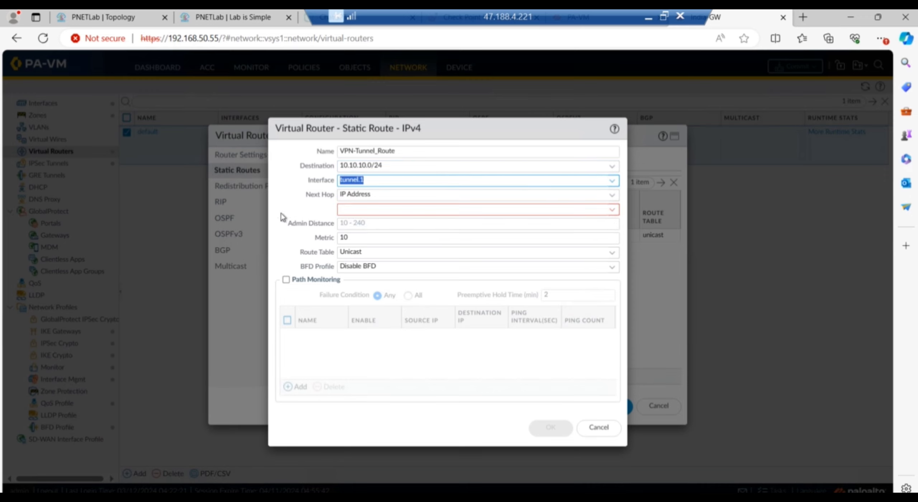
click(358, 212)
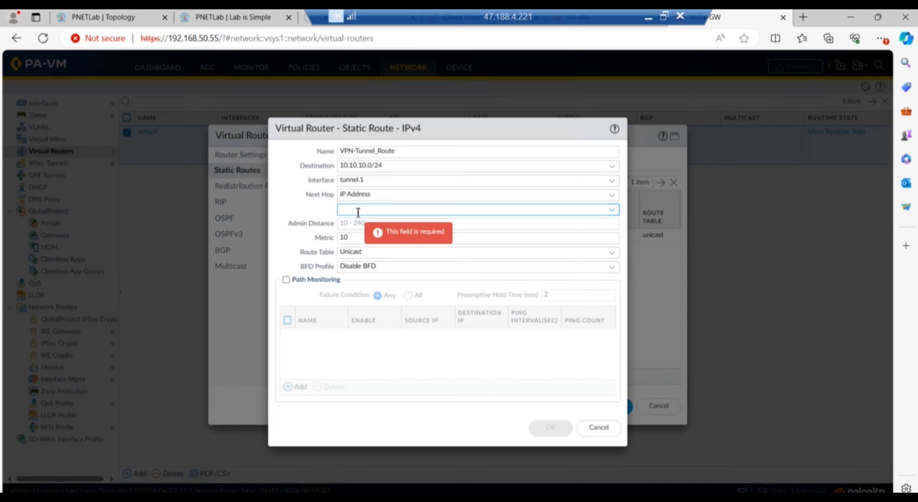
text(1.1.1.1)
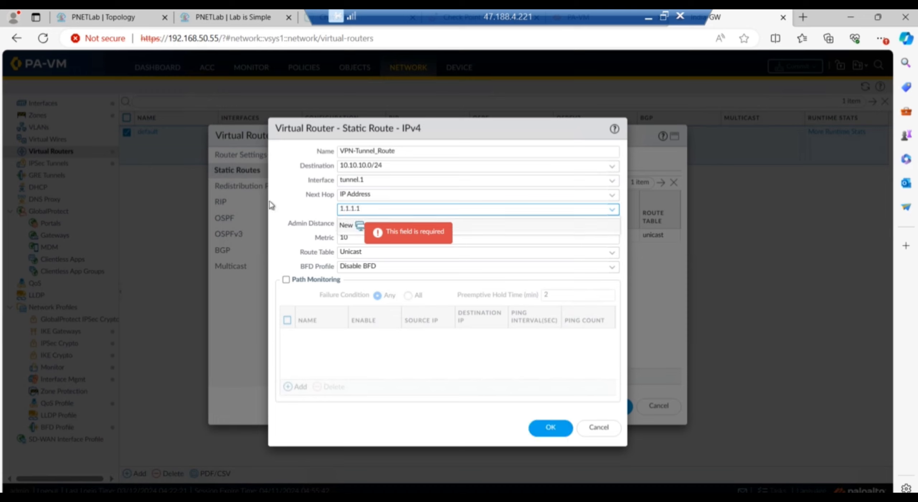
click(270, 201)
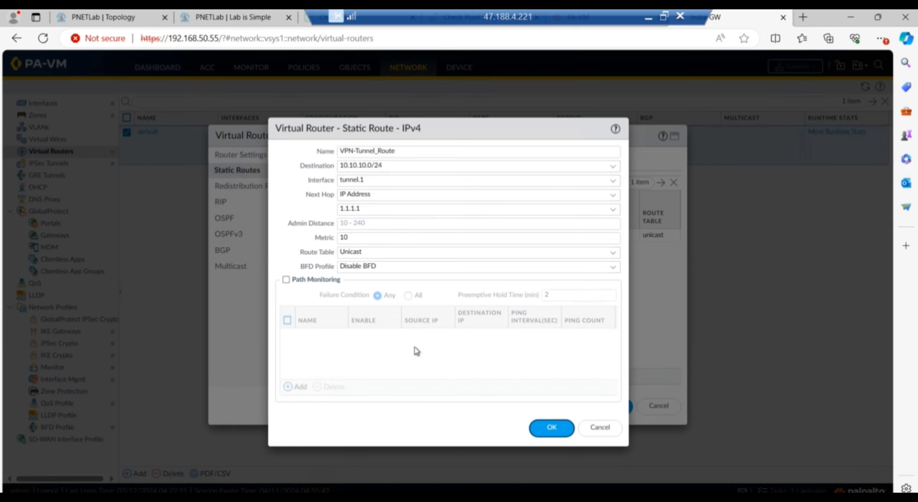
click(551, 430)
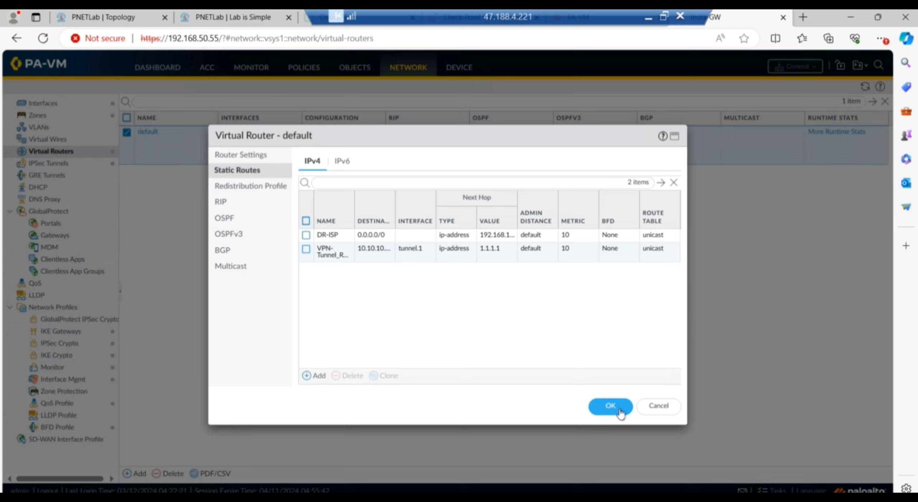
Review VPN-Tunnel_Route, then save it and the default virtual router.
click(378, 248)
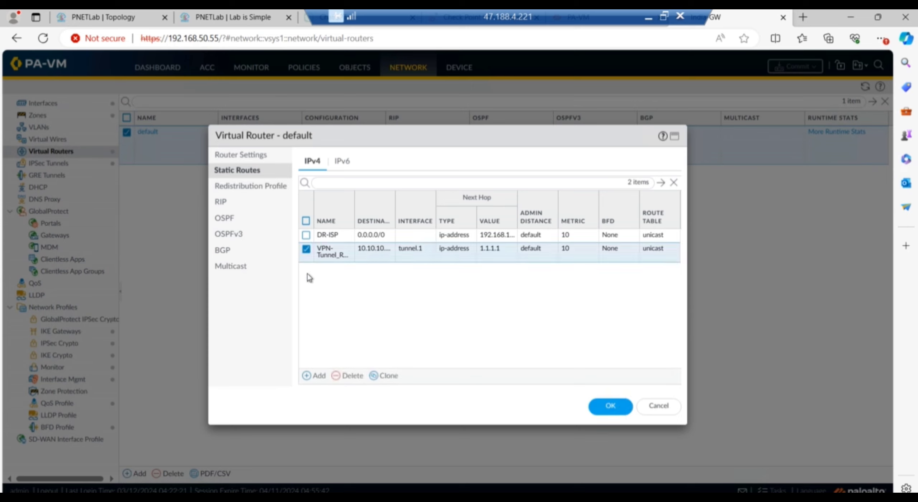
click(323, 255)
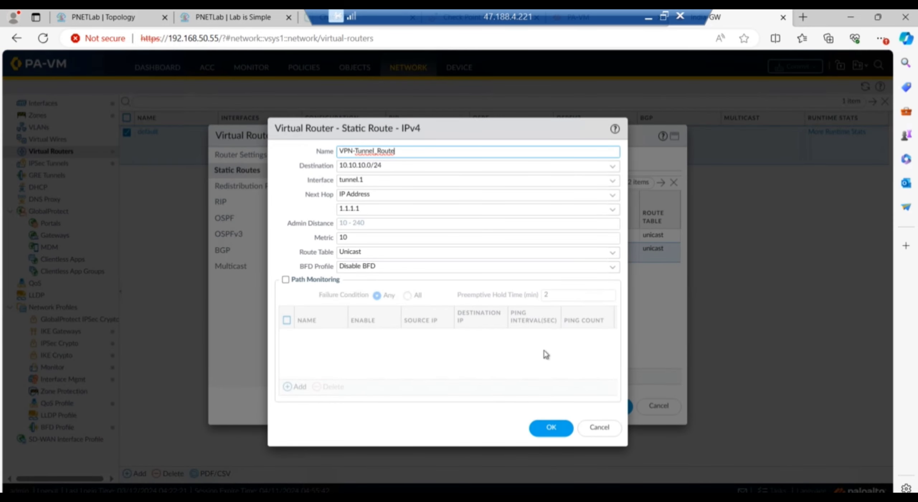
click(550, 428)
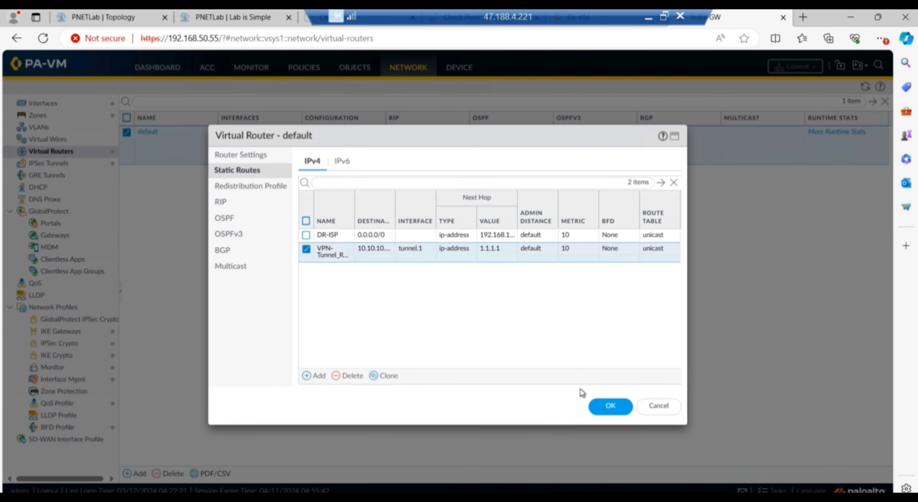
click(609, 404)
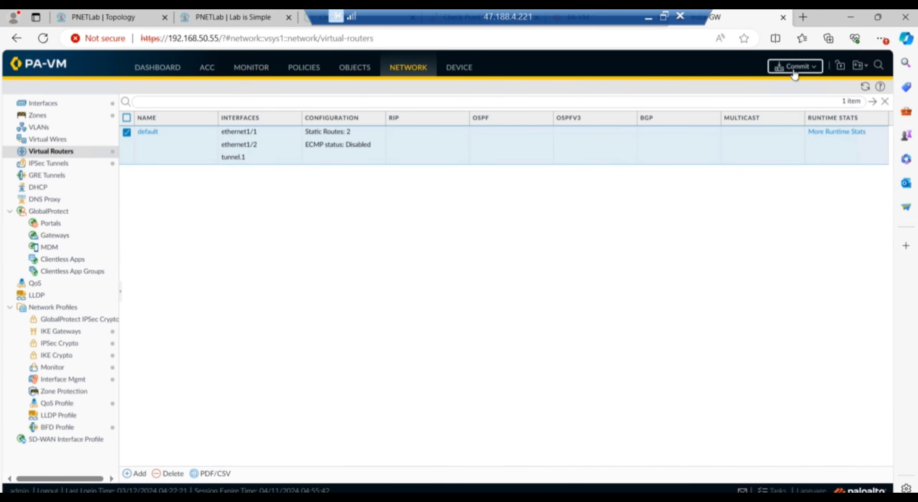
Commit all changes to the firewall and return to the PNETLab topology.
click(794, 68)
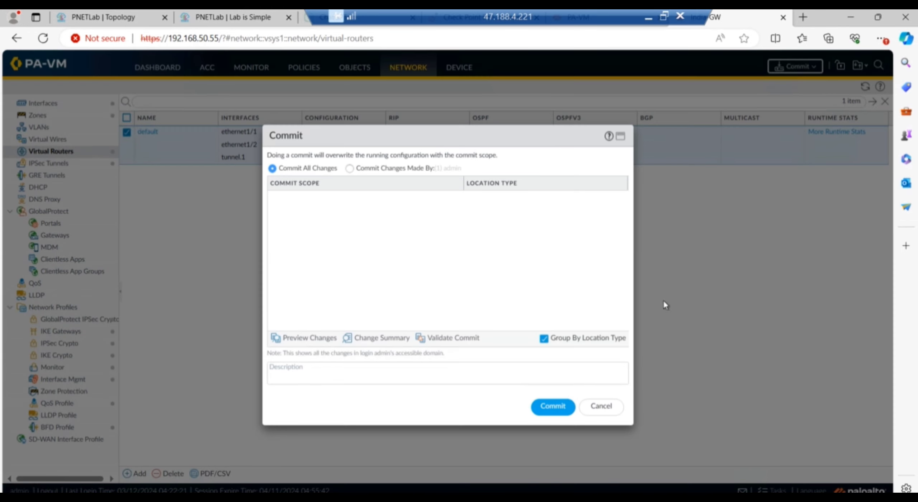
click(558, 408)
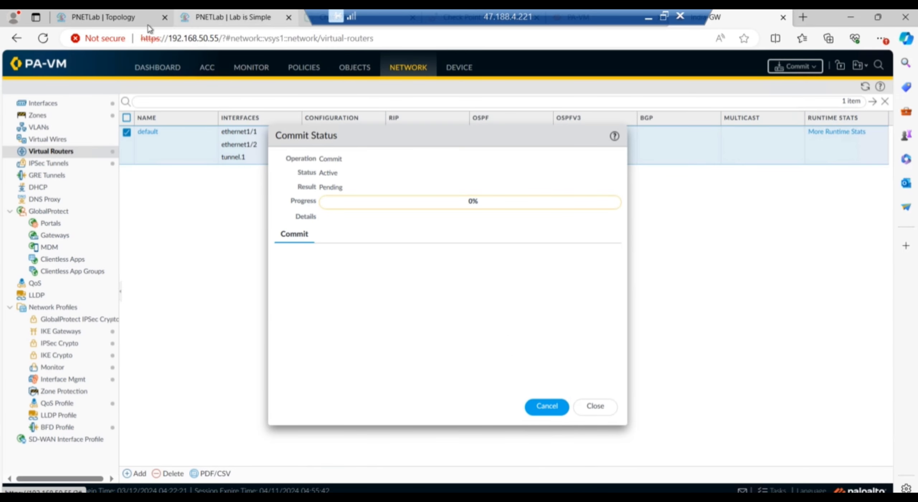
click(119, 19)
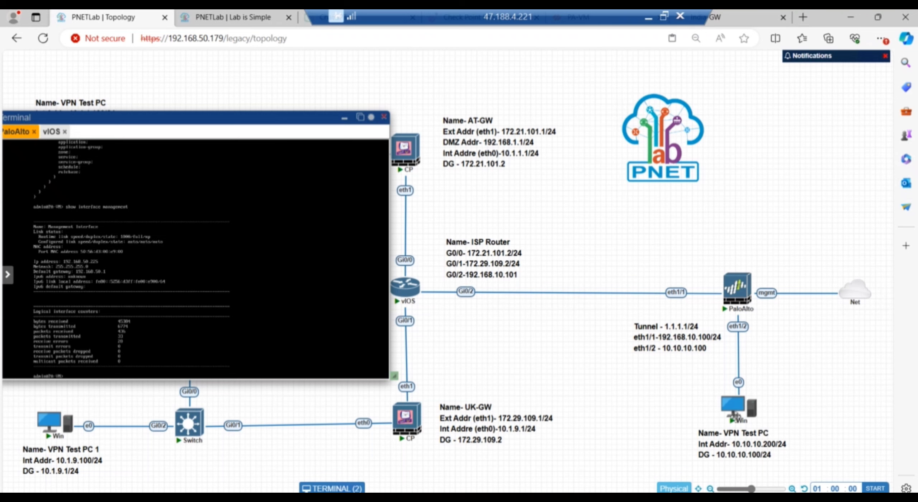
Open the Win test PC console and restart it out of system recovery.
mouse_move(737, 413)
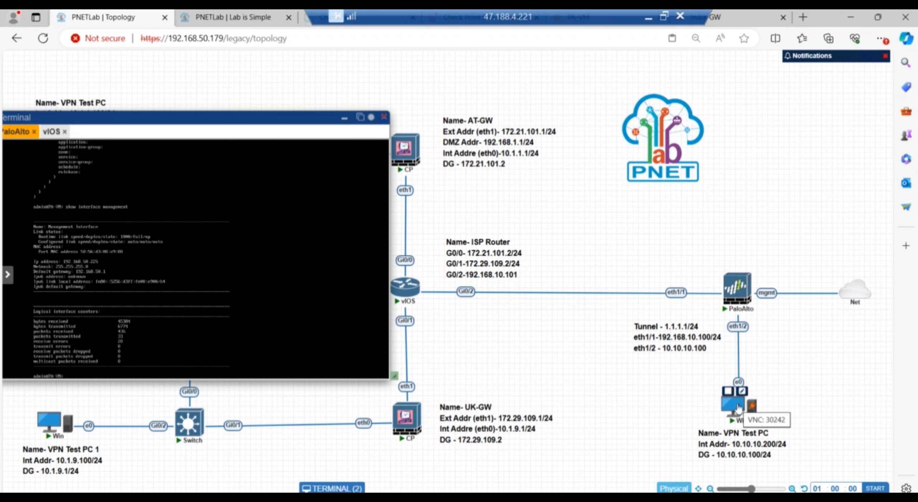
click(739, 409)
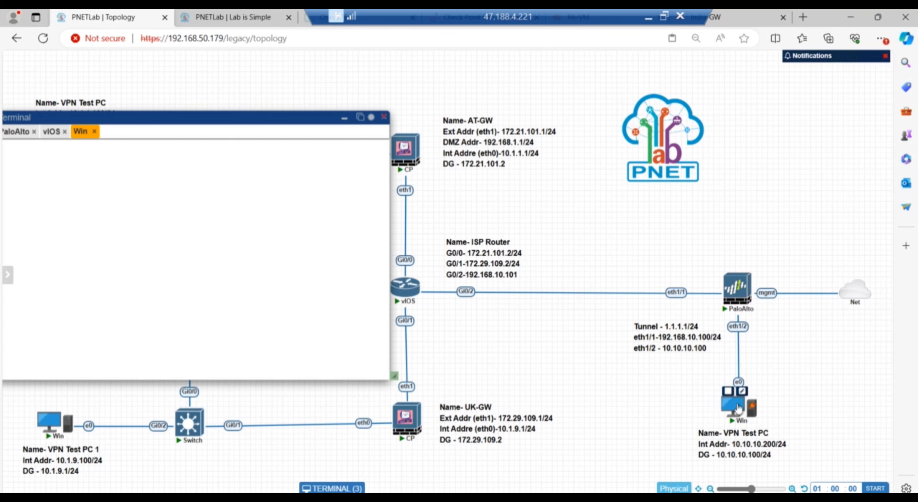
drag(260, 117, 313, 100)
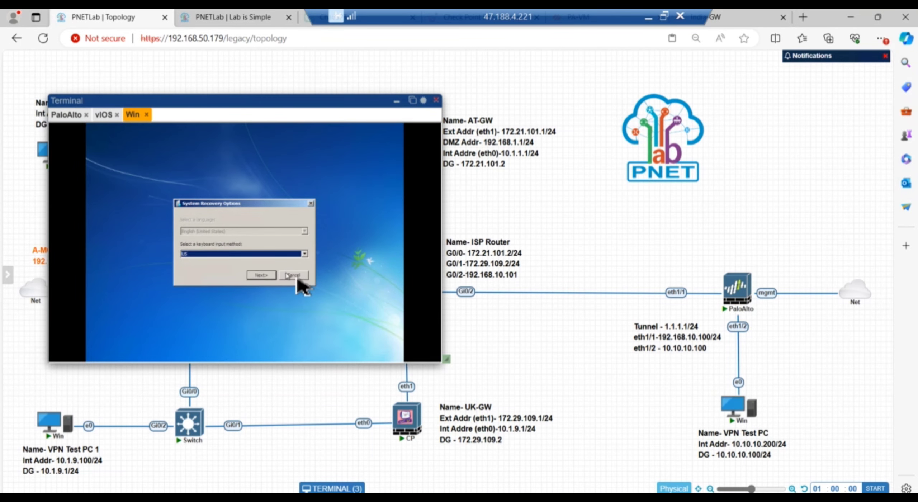
click(297, 276)
click(267, 272)
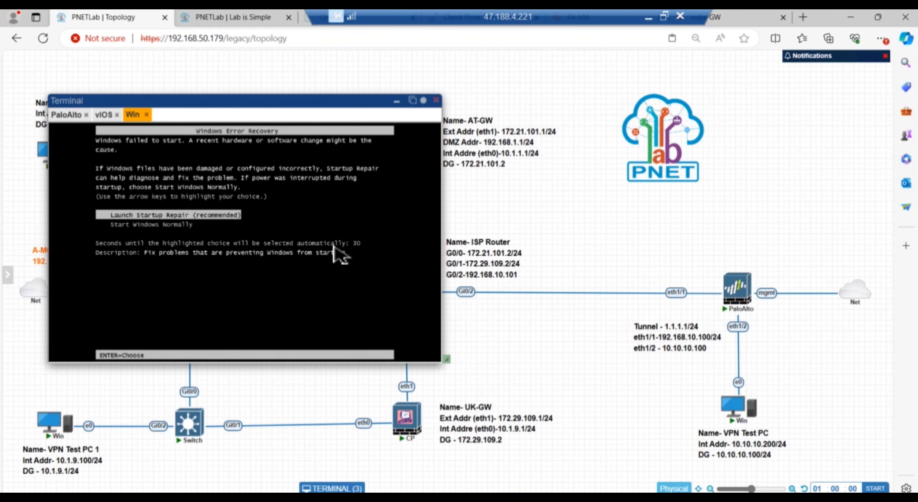
Boot Windows normally and log in with the account password.
key(Down)
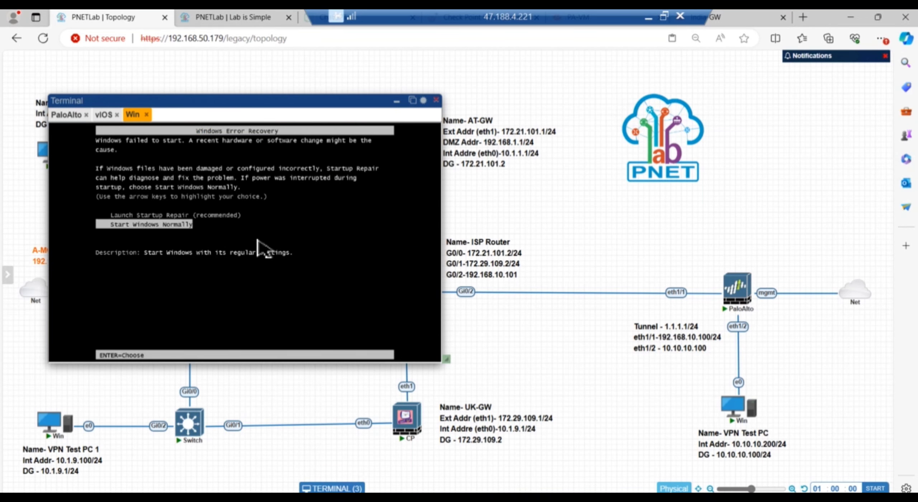
key(Return)
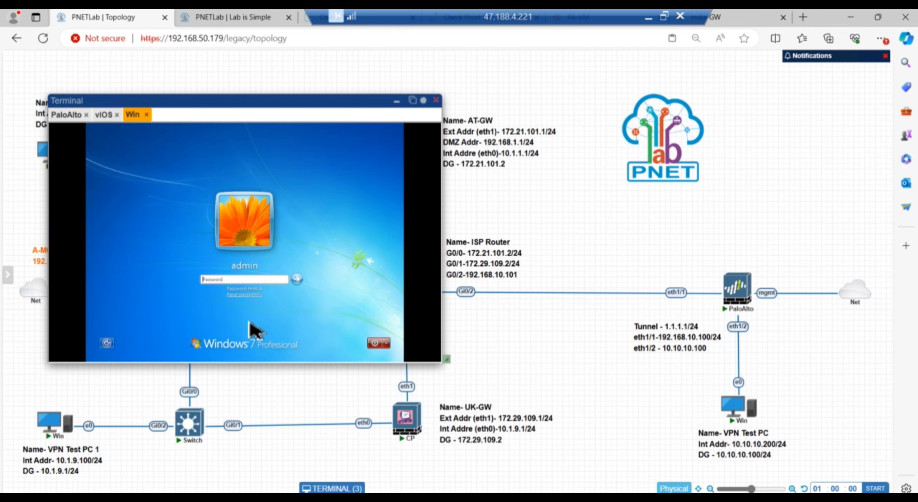
text(•)
key(Return)
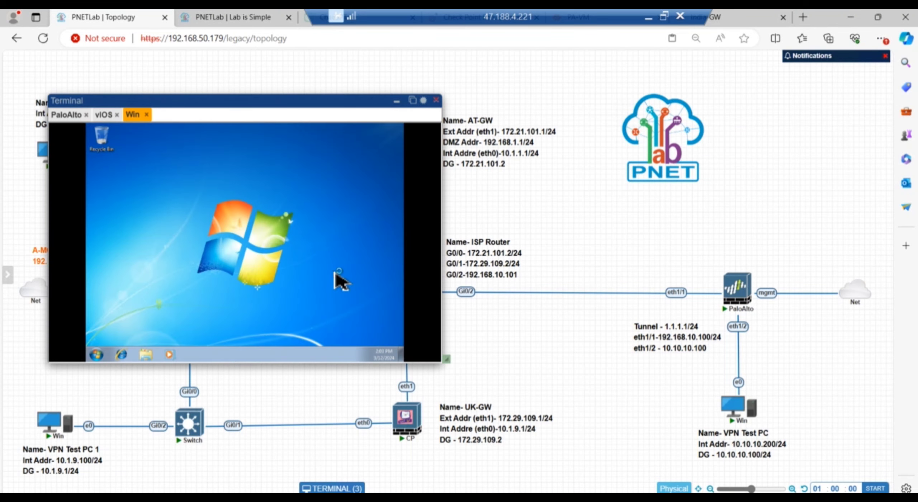
Open the IPv4 properties of the test PC's Local Area Connection.
click(96, 354)
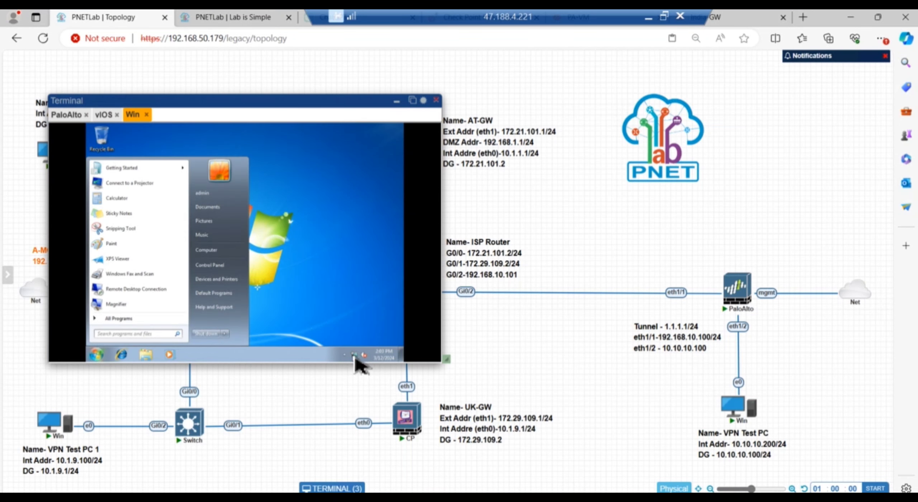
click(354, 357)
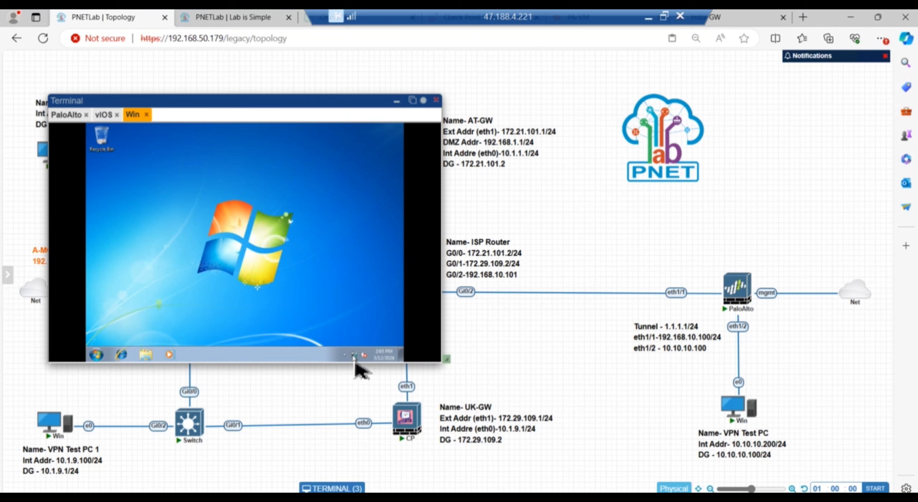
right_click(355, 356)
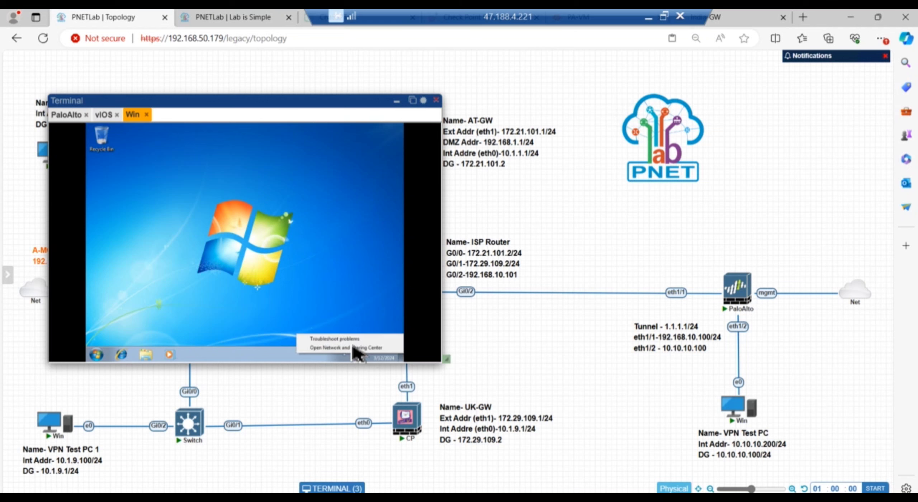
click(345, 348)
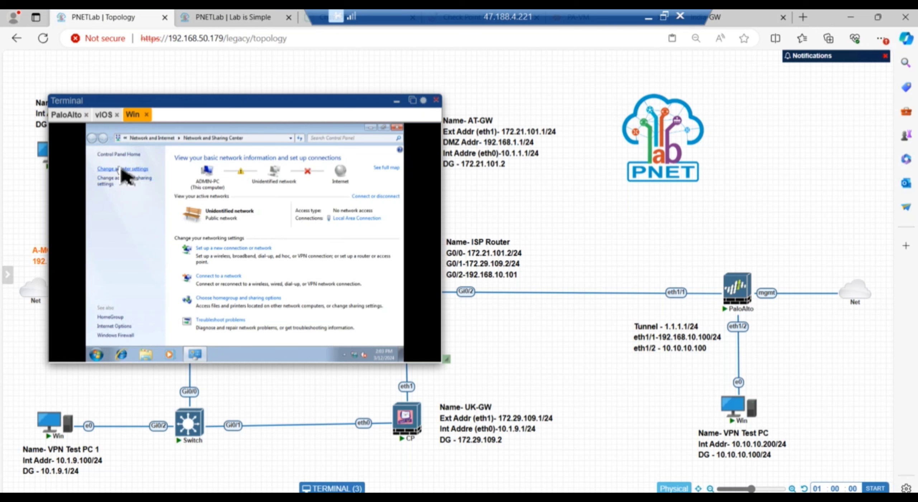
click(121, 169)
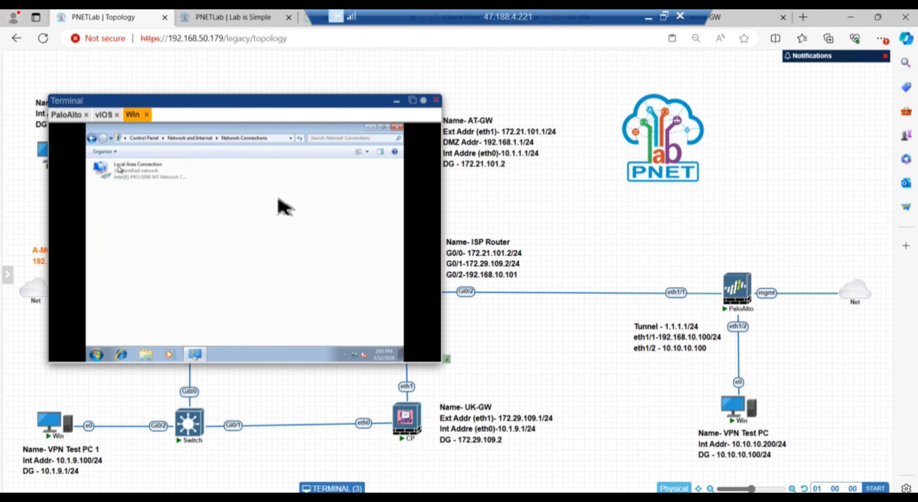
double_click(148, 176)
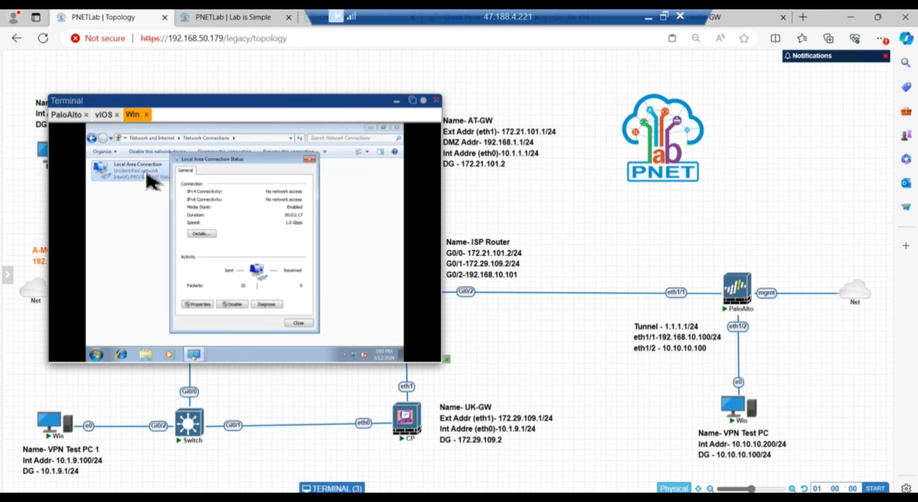
click(202, 304)
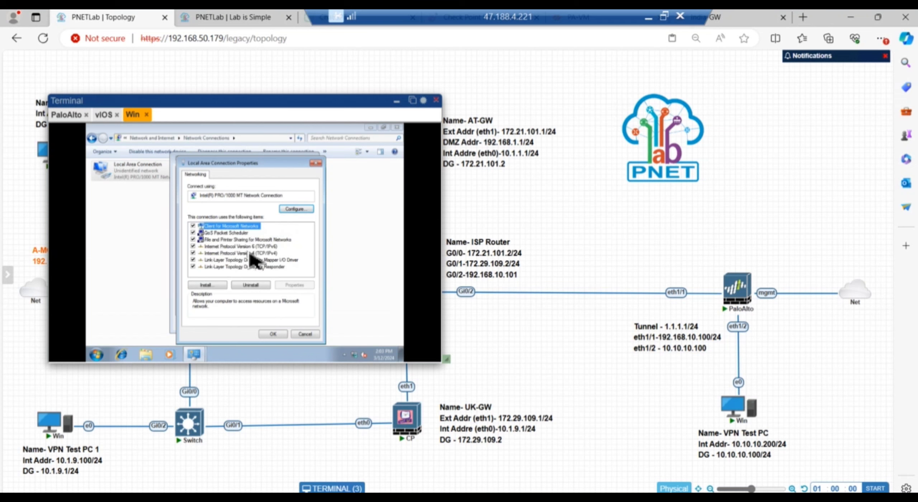
double_click(250, 253)
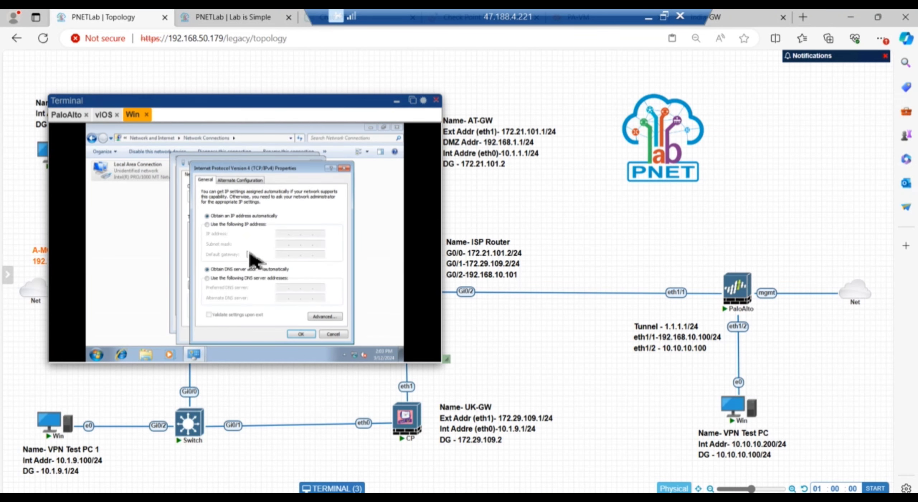
Set static IP 10.10.10.200/255.255.255.0, gateway 10.10.10.100, DNS 8.8.8.8, and close the windows.
click(208, 225)
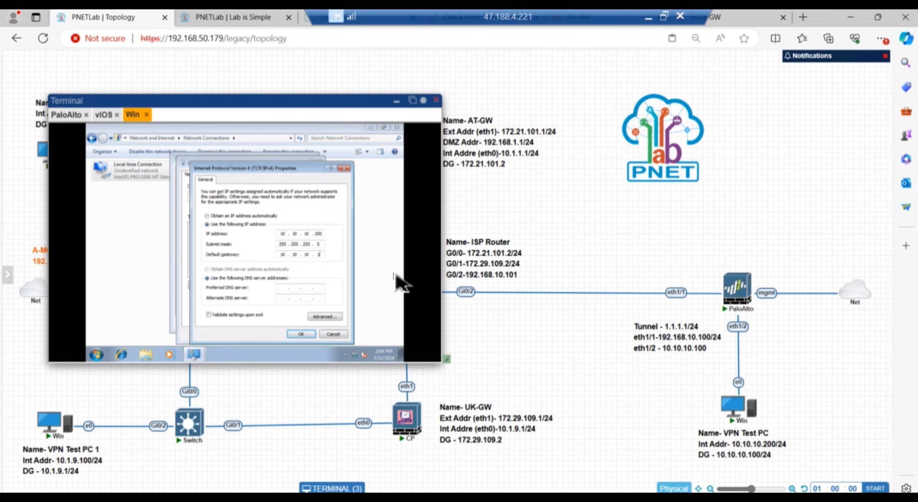
text(00)
click(302, 334)
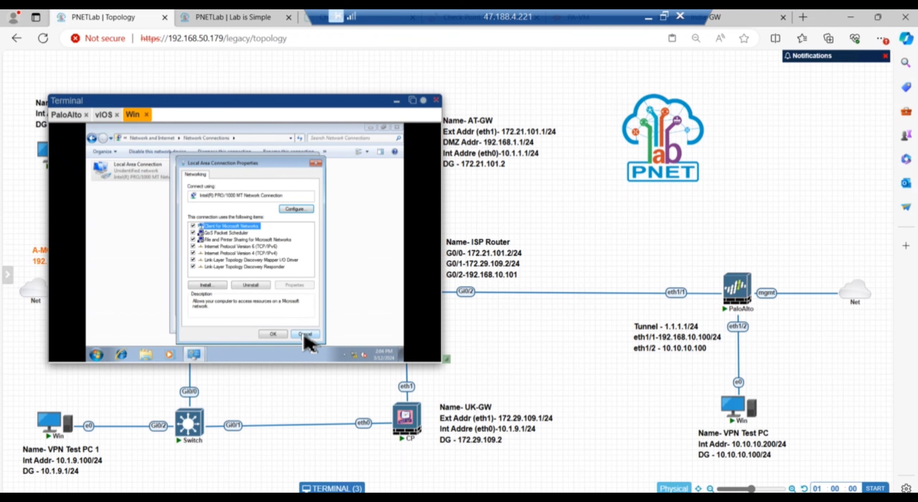
click(274, 333)
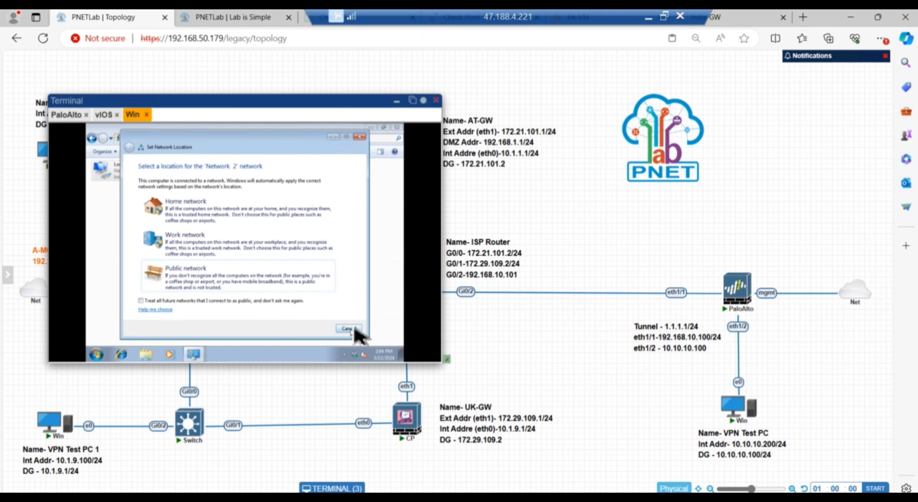
click(350, 330)
click(304, 322)
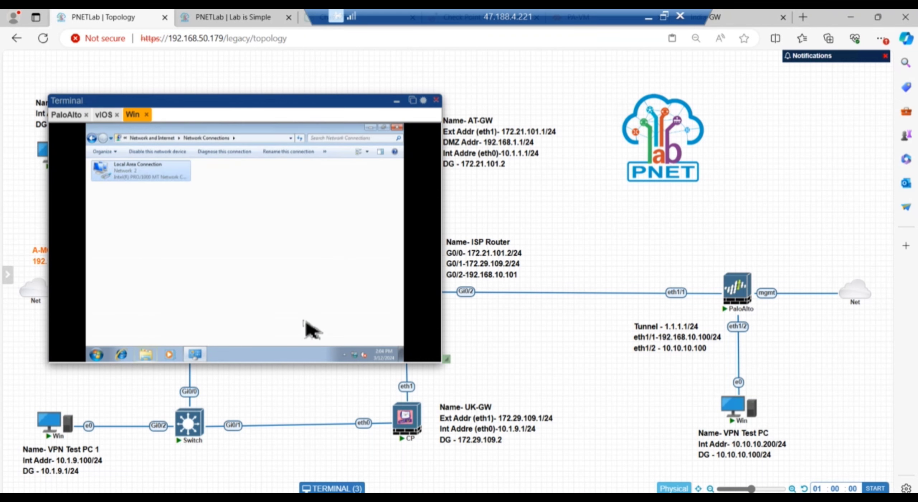
Add a blue line to the topology and place it just above UK-GW's eth1 port.
click(397, 103)
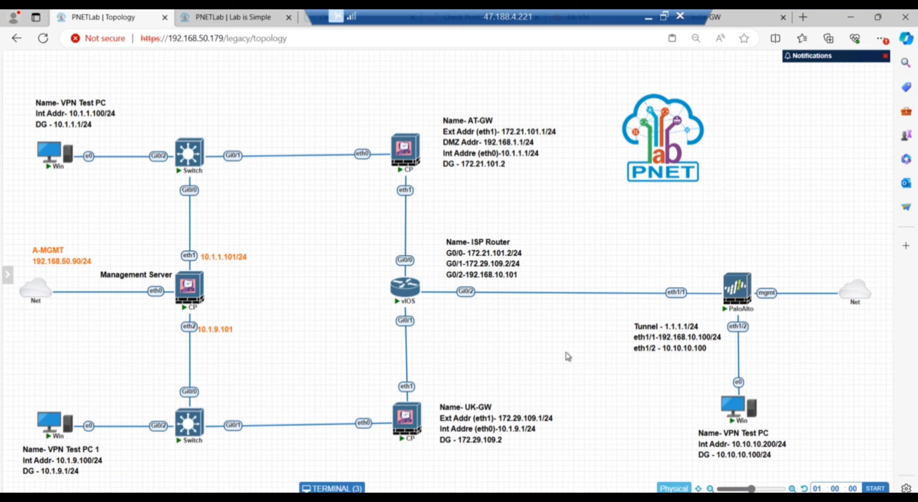
right_click(483, 339)
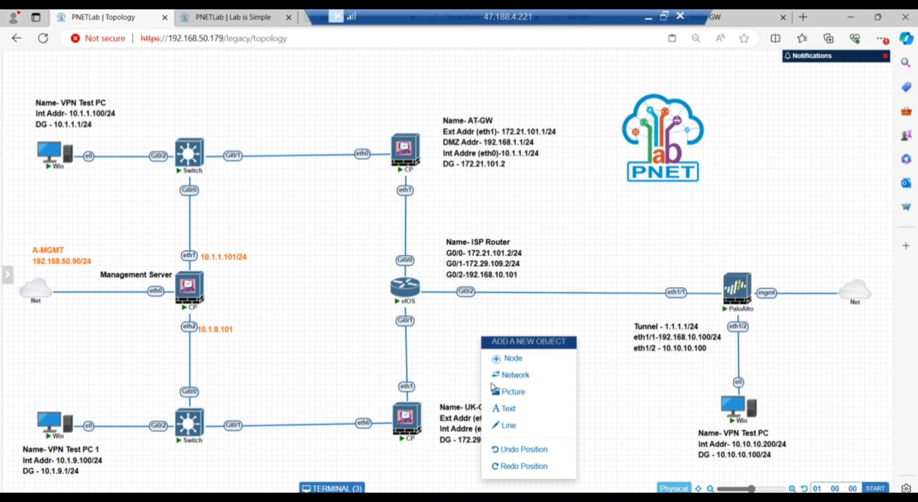
click(510, 426)
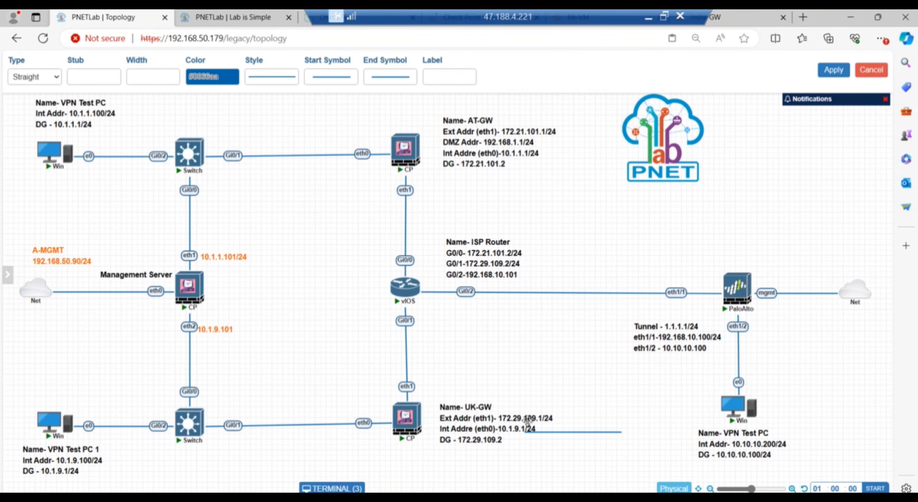
drag(551, 435, 532, 469)
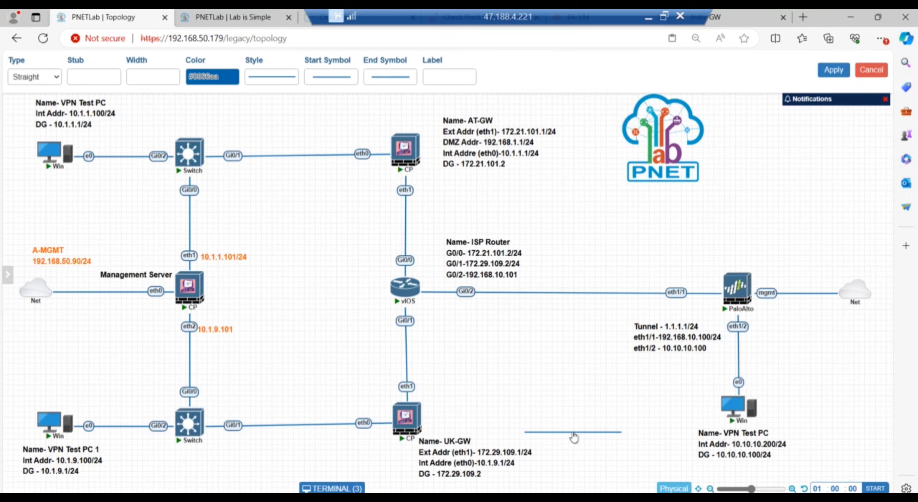
click(614, 434)
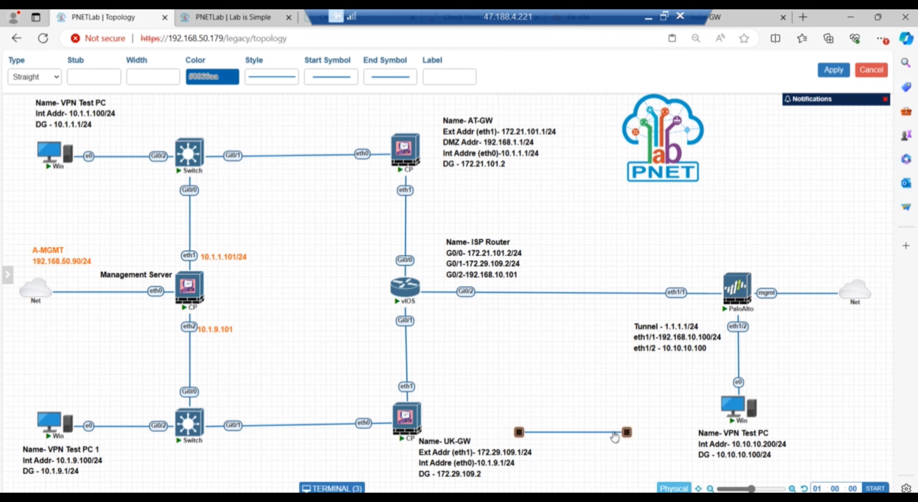
drag(614, 433, 573, 386)
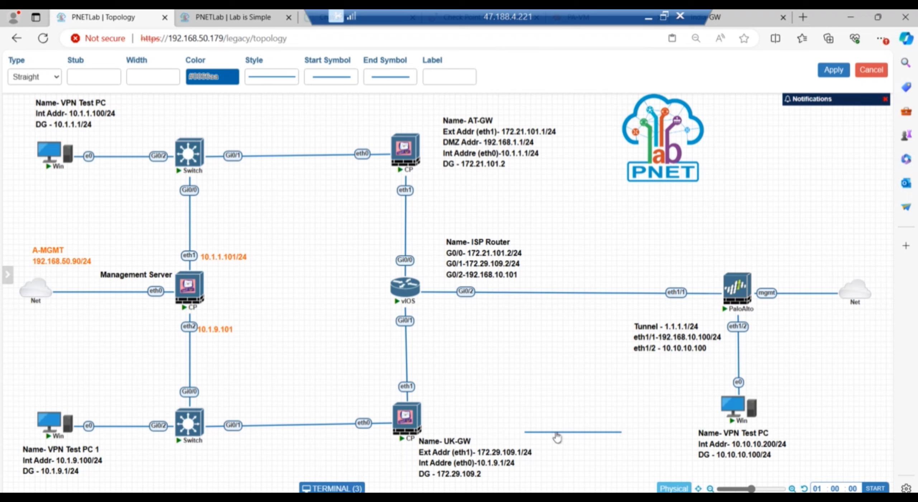
drag(520, 406, 555, 430)
click(615, 433)
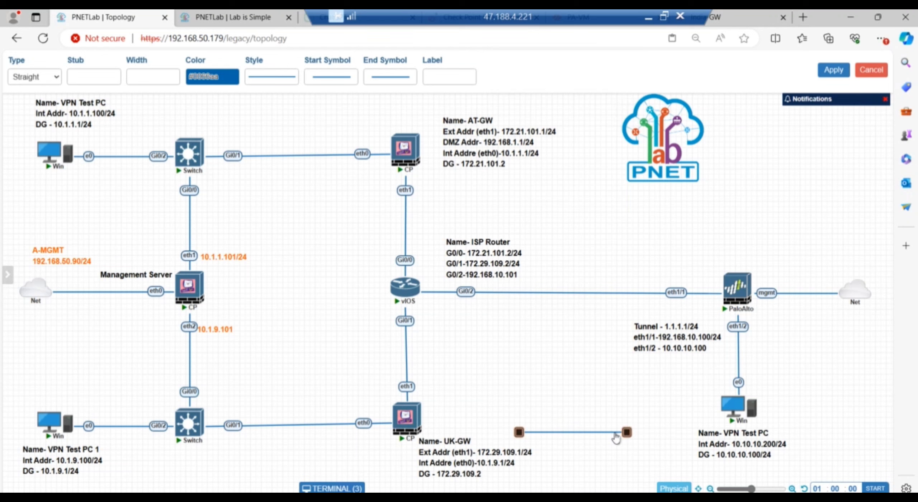
drag(629, 409, 565, 386)
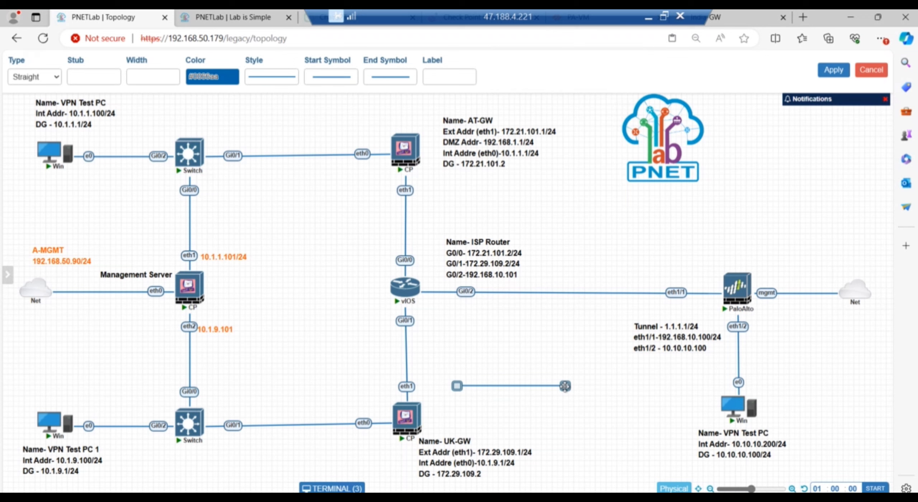
Make the line a Flowchart-style connector and apply it.
click(59, 80)
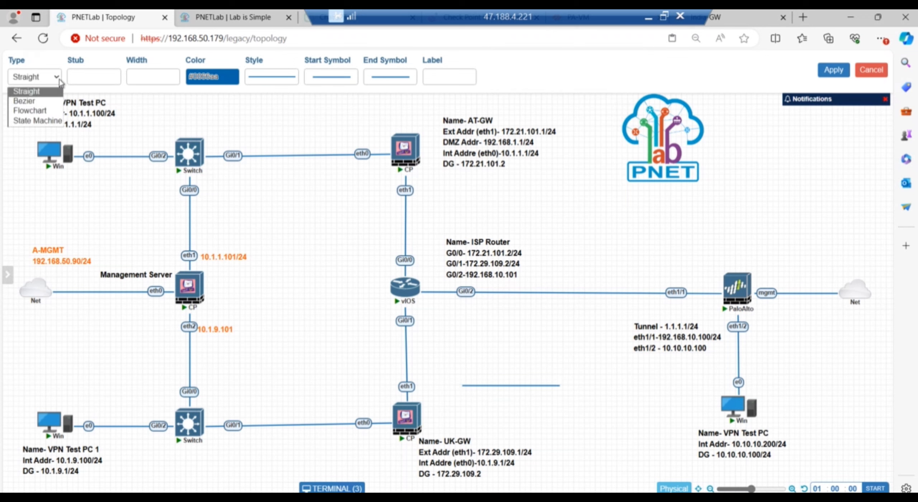
click(34, 112)
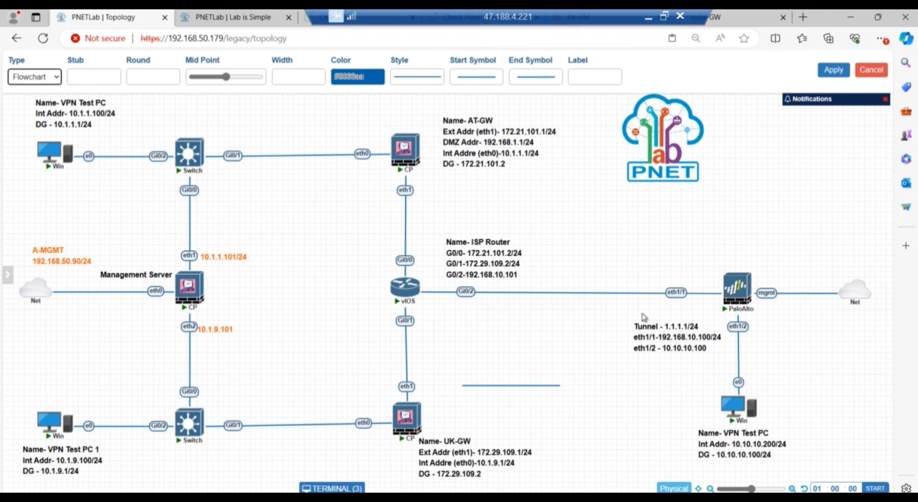
click(833, 70)
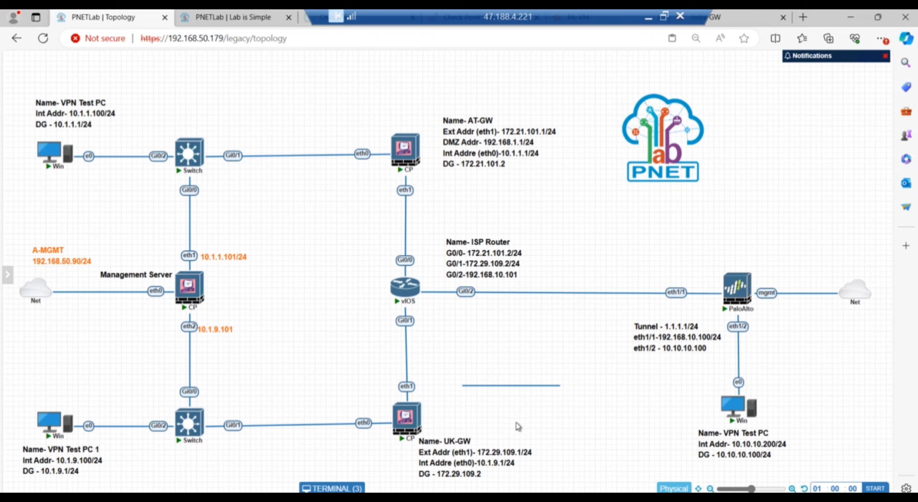
Add a second blue line and move both lines into a parallel pair by the Tunnel label.
right_click(522, 389)
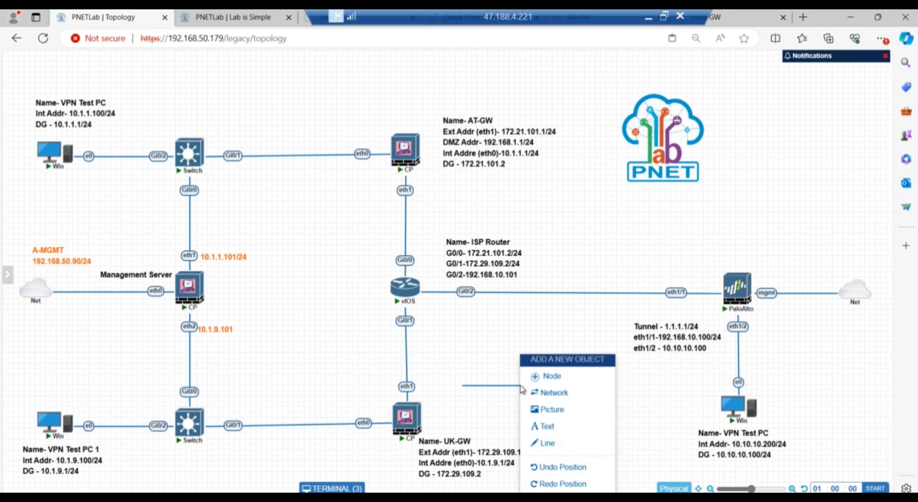
click(561, 444)
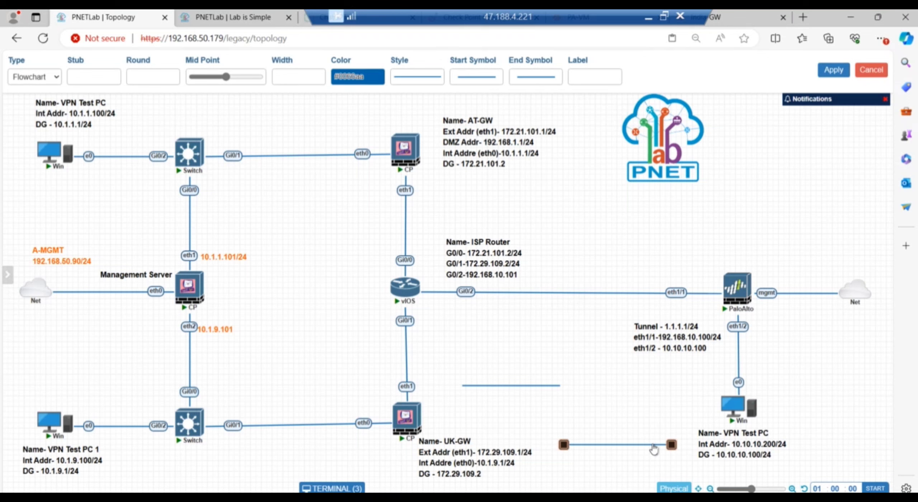
drag(662, 444, 606, 339)
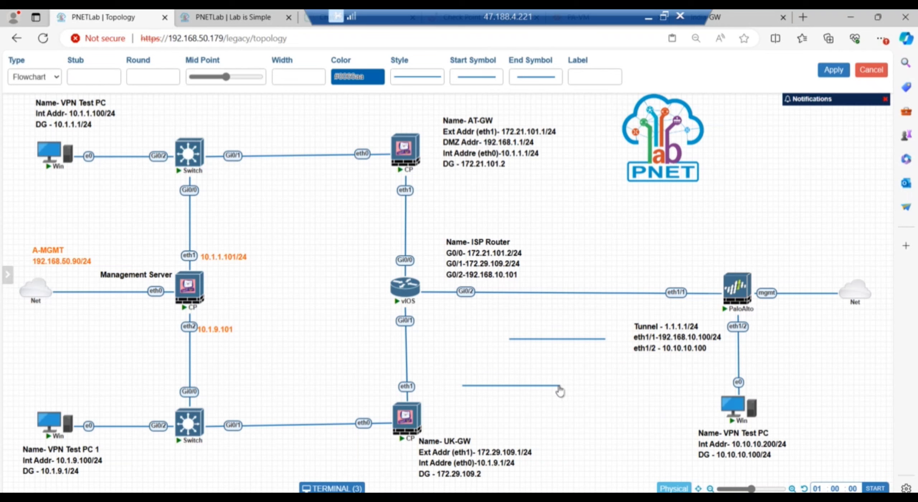
drag(560, 390, 611, 324)
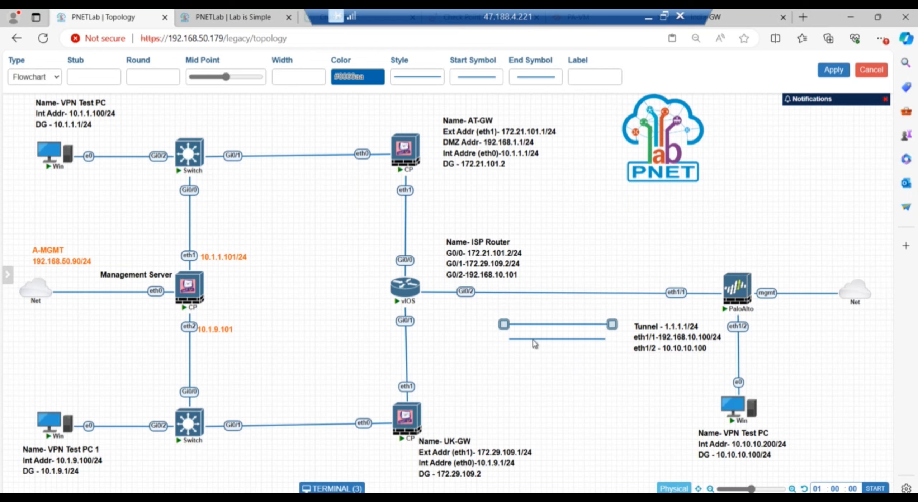
click(615, 400)
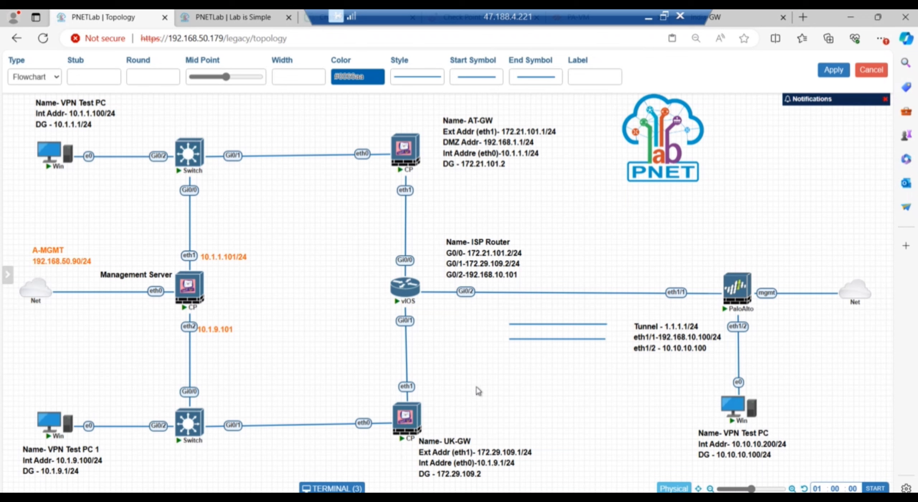
Draft a 'Tunnel UK-GW to IndiaGW' text label and drag it between the tunnel lines.
right_click(542, 335)
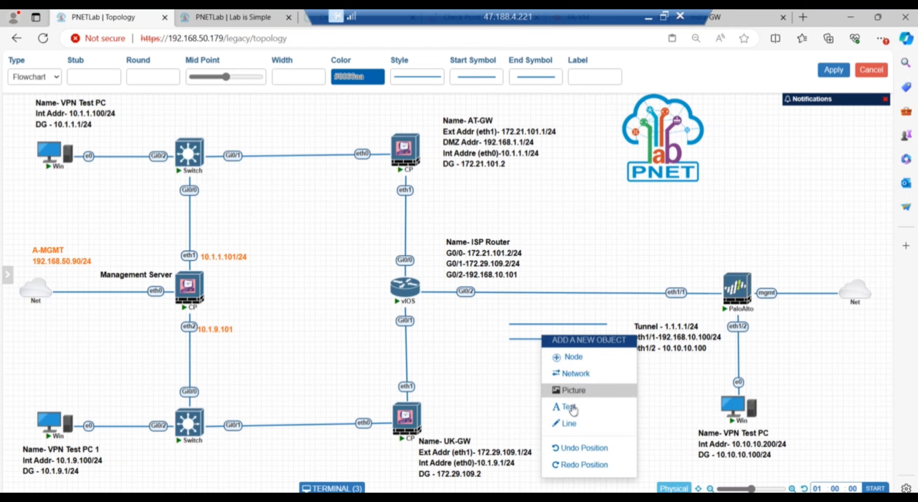
click(570, 408)
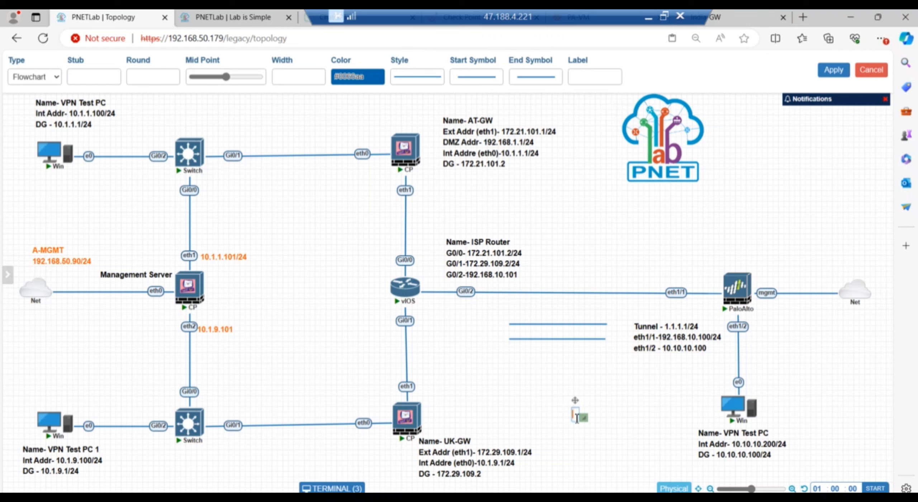
text(UK-GW)
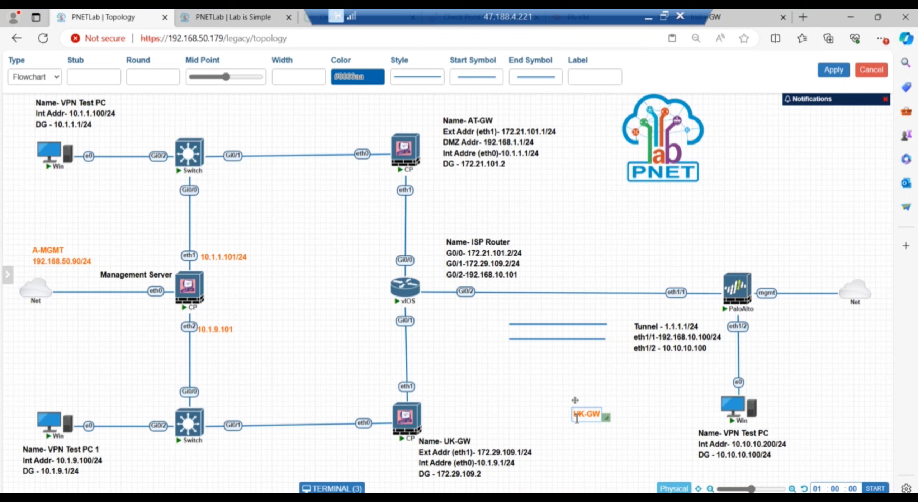
text( ()
text(o)
text( Inida)
key(BackSpace)
key(BackSpace)
key(BackSpace)
text(dia)
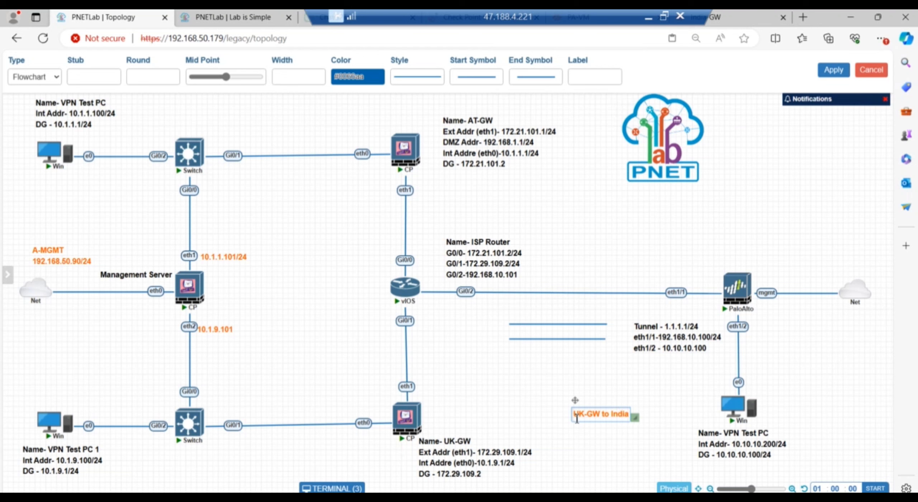
text(GW)
text(Tunne;)
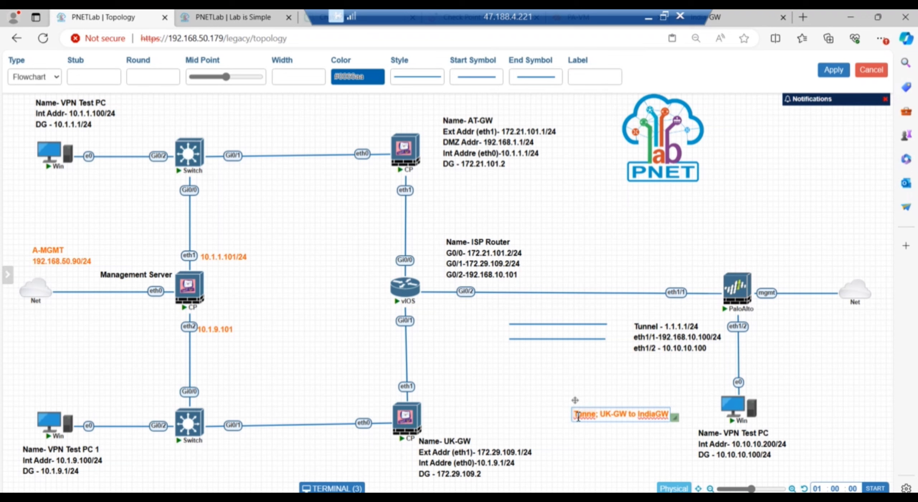
key(BackSpace)
key(BackSpace)
text(l)
drag(575, 402, 506, 318)
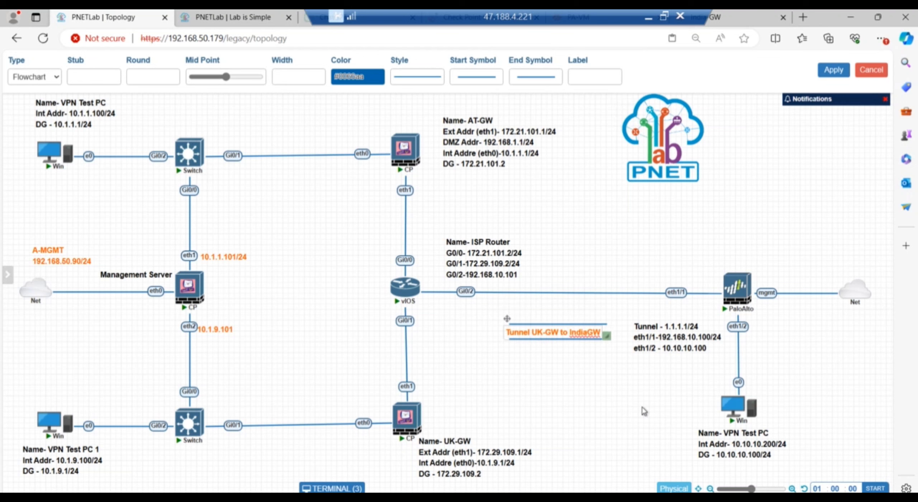
click(630, 399)
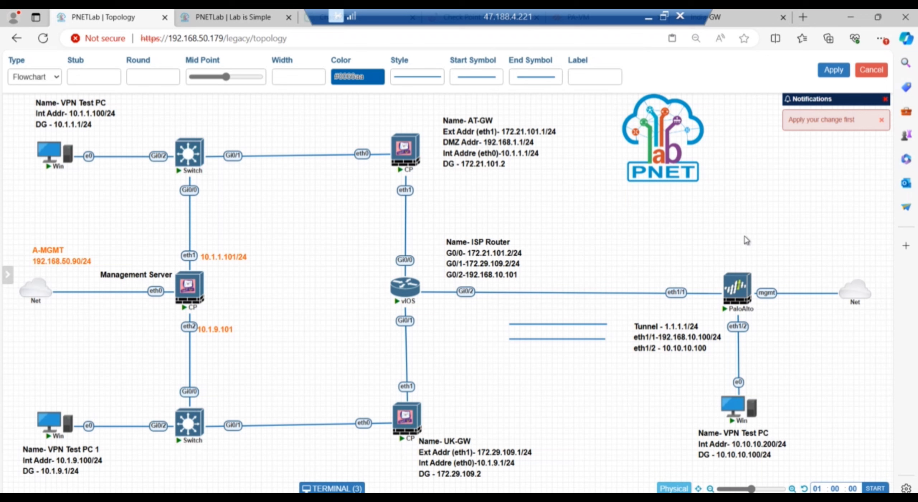
Add an IndiaGW heading line above the PaloAlto Tunnel address text and apply changes.
click(666, 328)
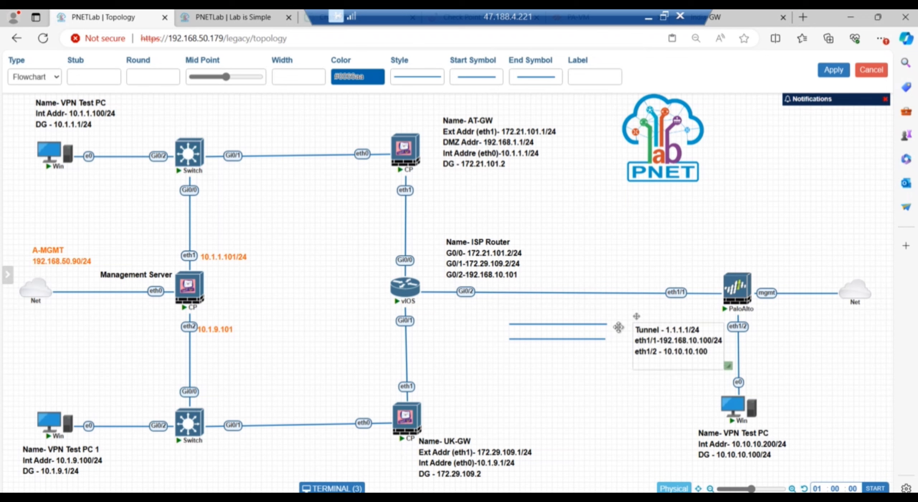
click(606, 404)
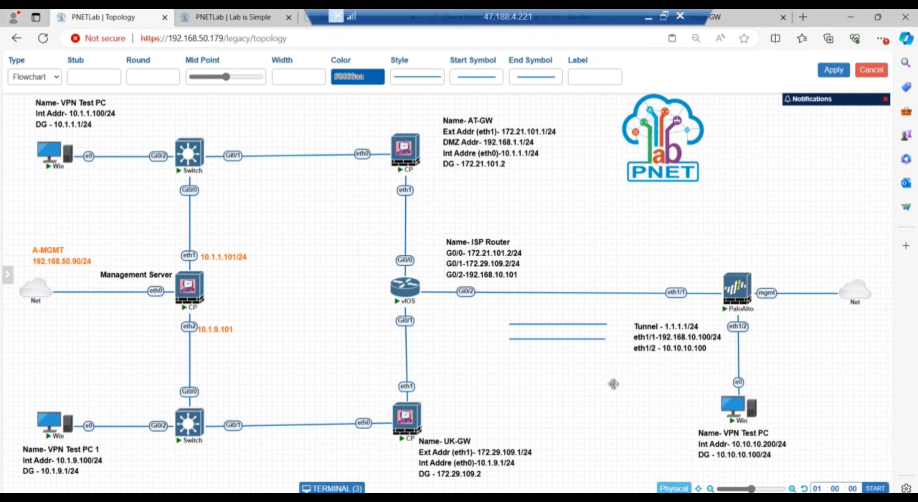
double_click(665, 327)
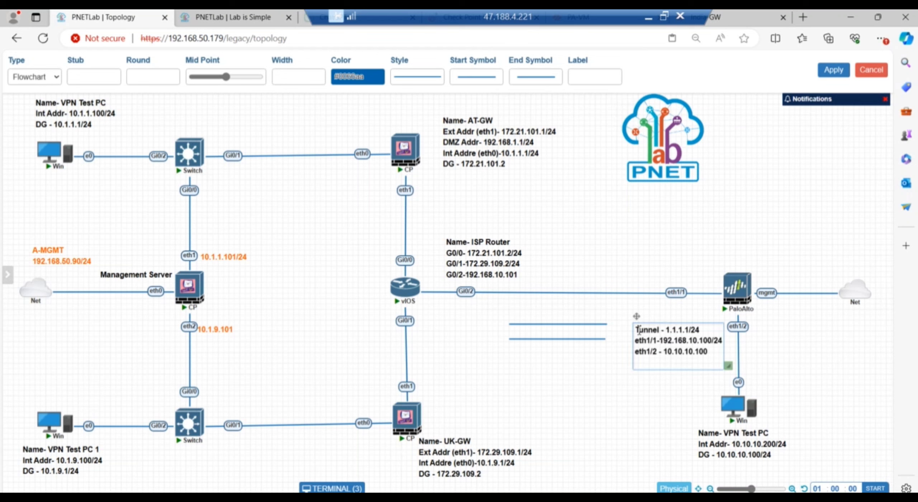
key(Return)
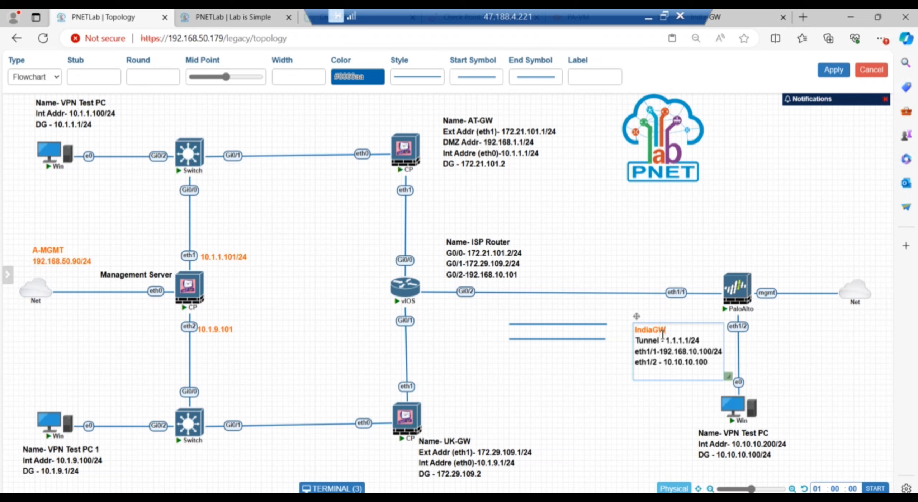
mouse_move(635, 331)
mouse_down()
mouse_move(671, 329)
mouse_move(669, 339)
mouse_up()
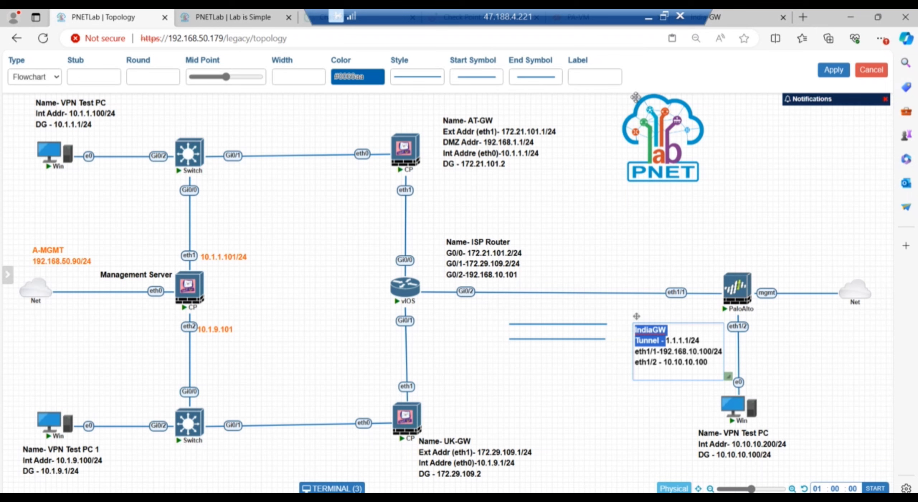
click(730, 198)
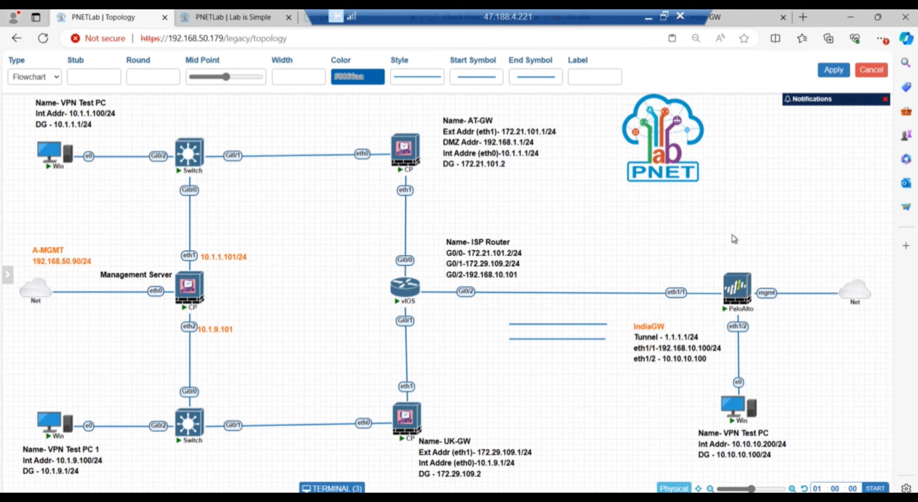
click(835, 72)
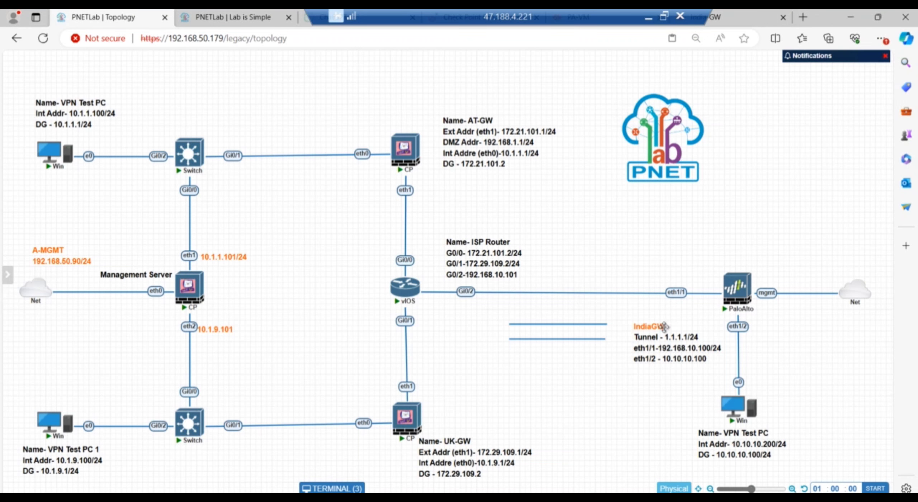
Color the IndiaGW heading text black.
double_click(665, 326)
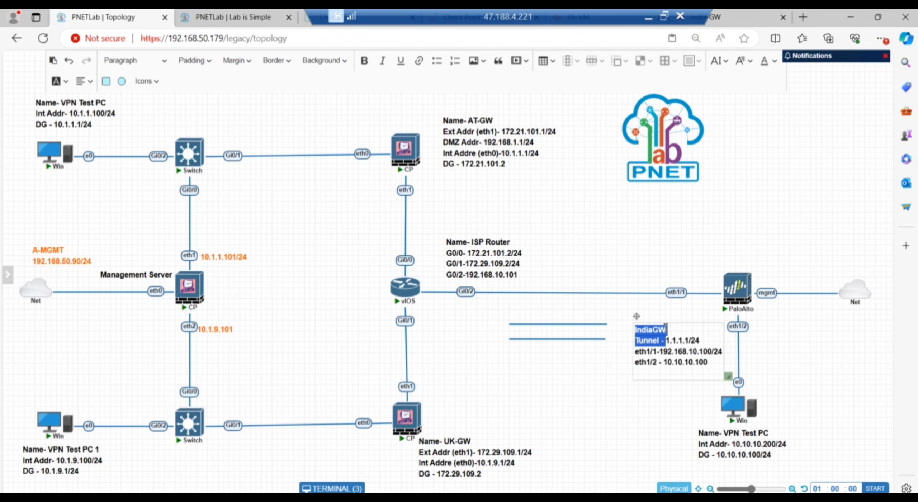
click(768, 61)
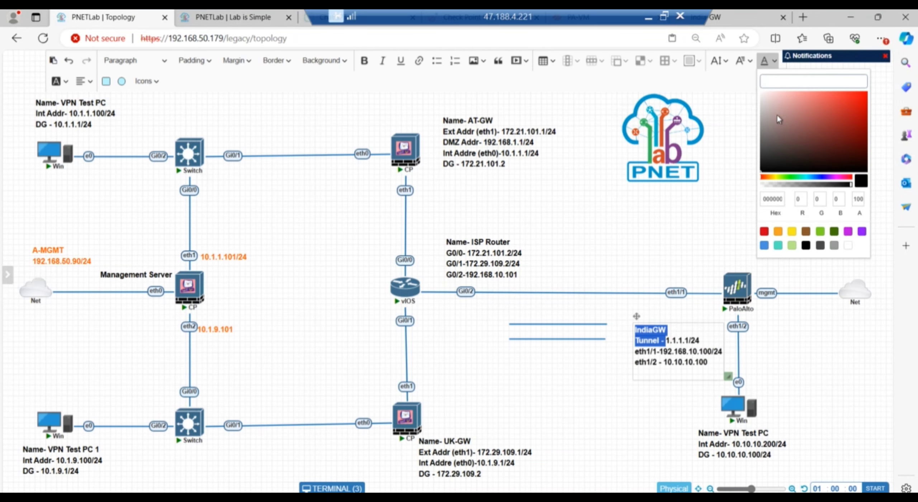
click(806, 246)
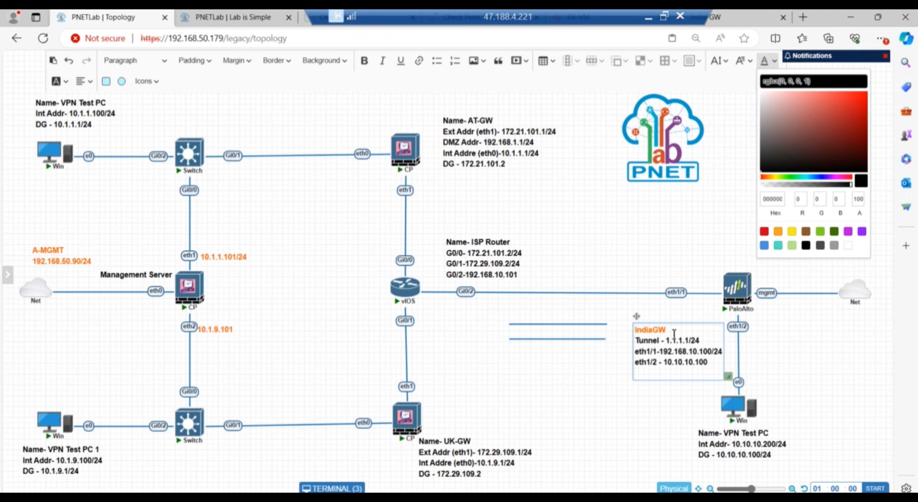
click(641, 329)
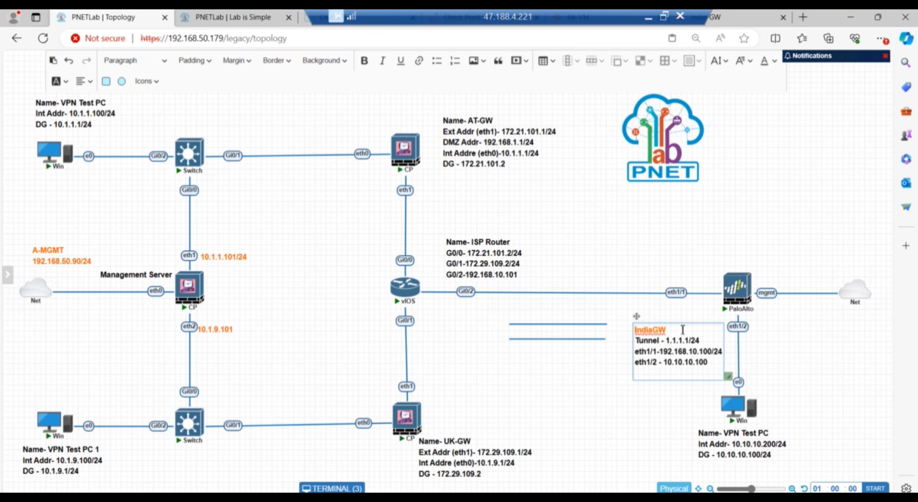
mouse_move(662, 337)
mouse_down()
mouse_move(635, 329)
mouse_move(675, 326)
mouse_up()
click(773, 61)
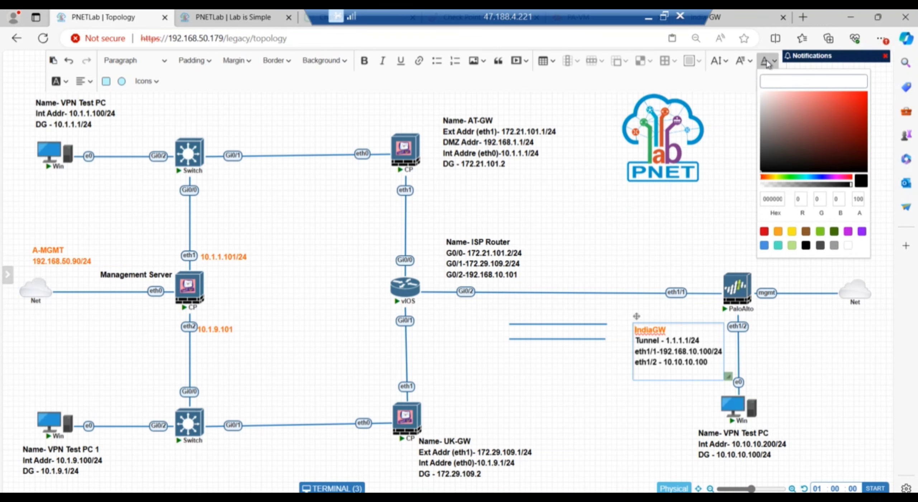
click(806, 247)
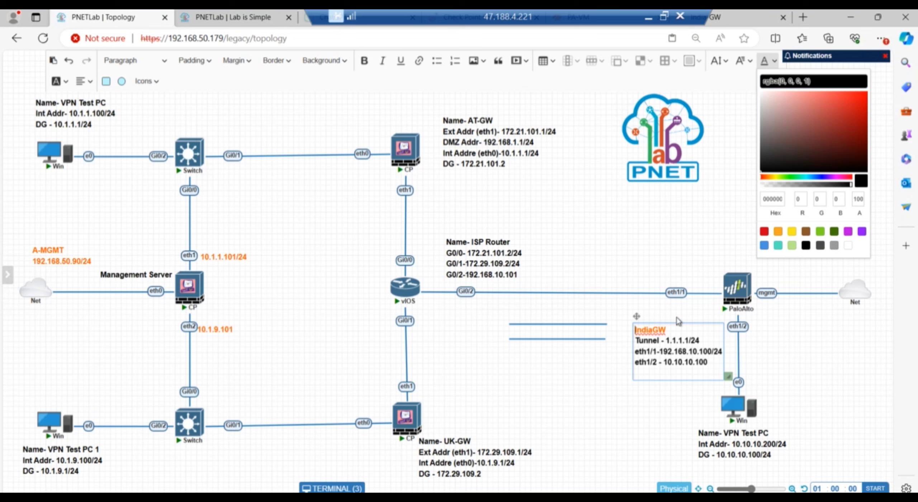
Set all four lines of the IndiaGW label, including 1.1.1.1, to black.
double_click(683, 340)
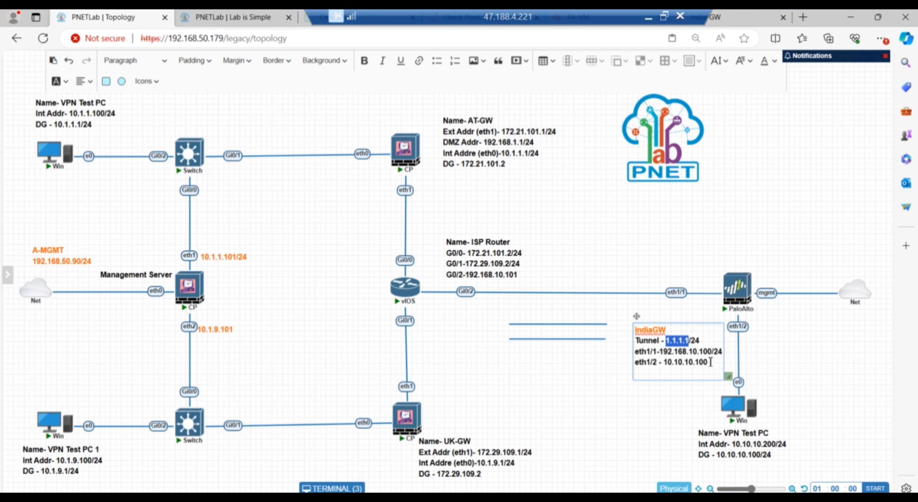
drag(710, 362, 628, 332)
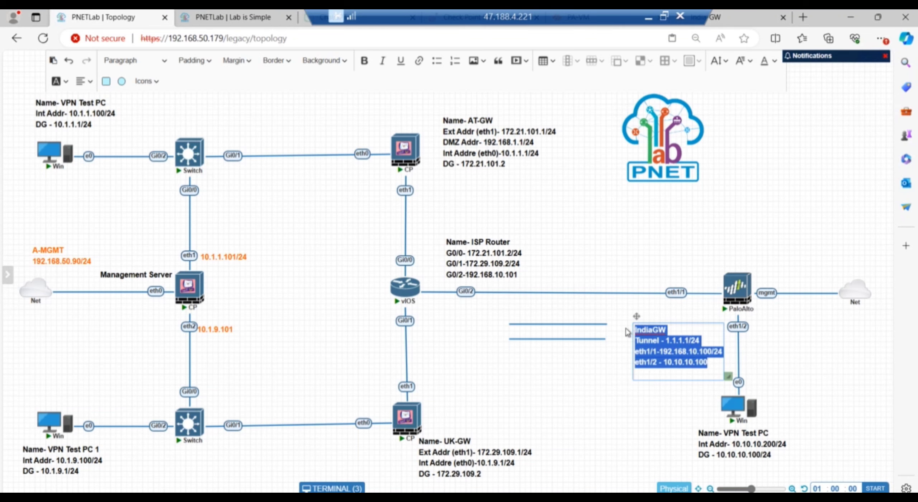
click(774, 62)
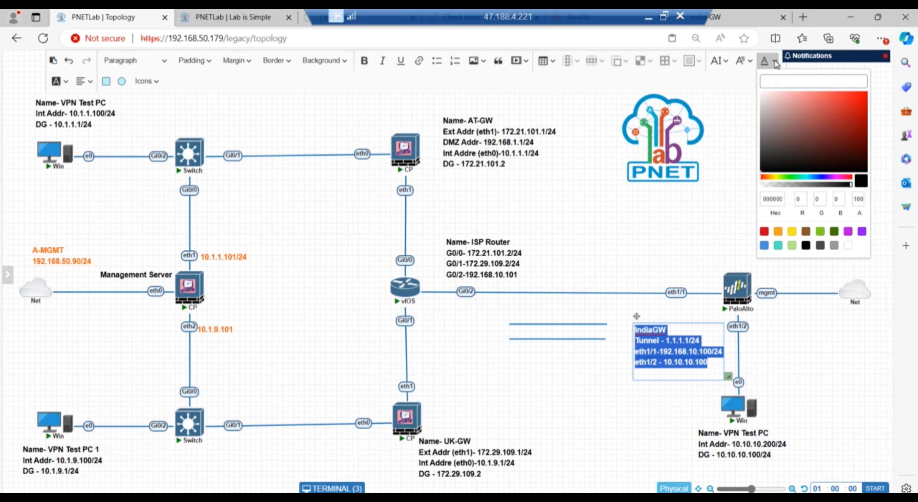
click(806, 246)
click(713, 345)
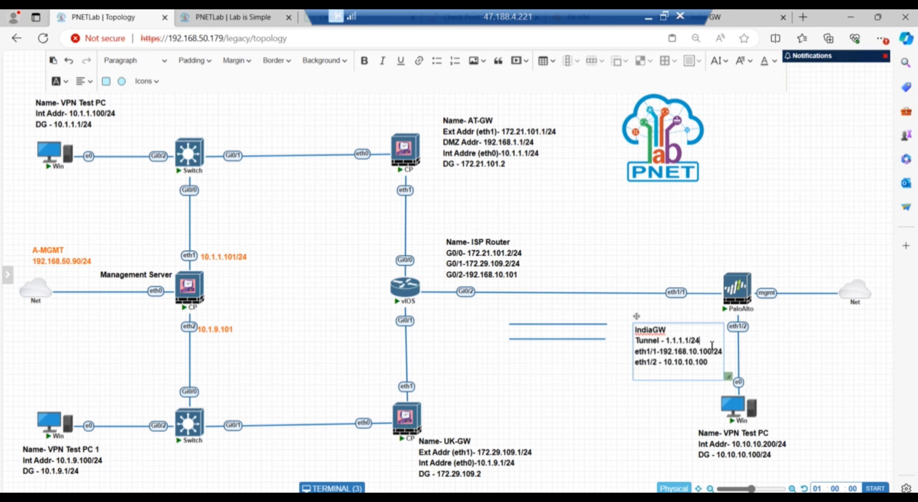
click(544, 336)
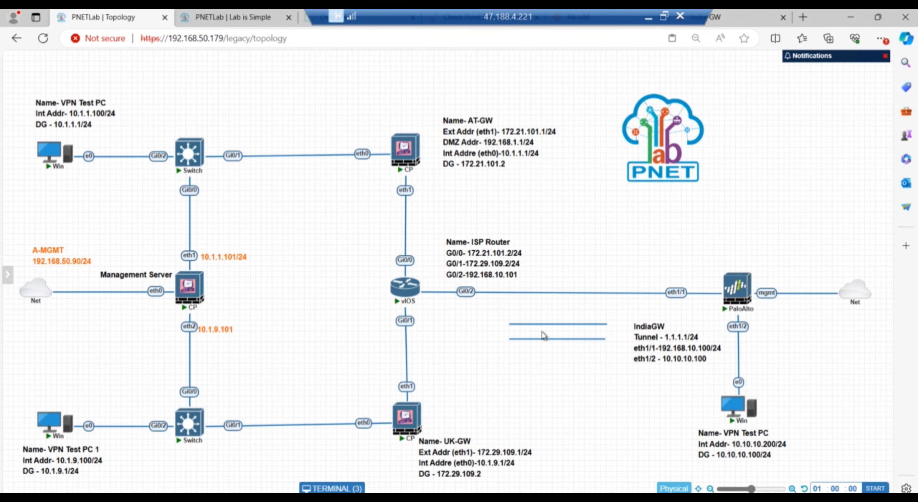
Add a 'Tunnel UKGW-IndiaGW' text label to the topology.
right_click(509, 366)
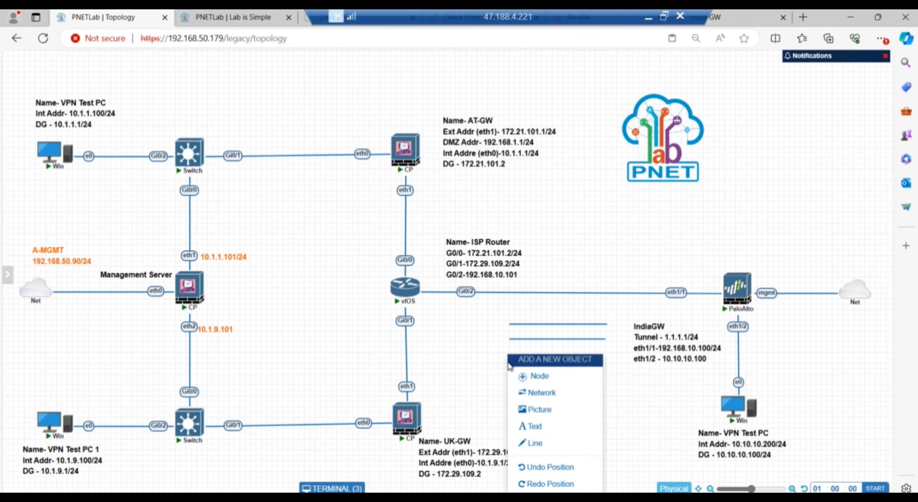
click(553, 430)
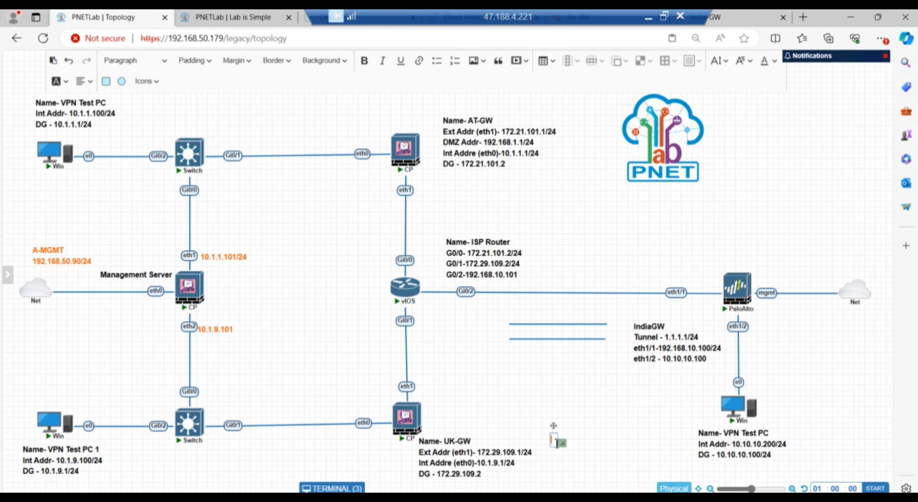
text(UK)
text(GW)
text(-Indi)
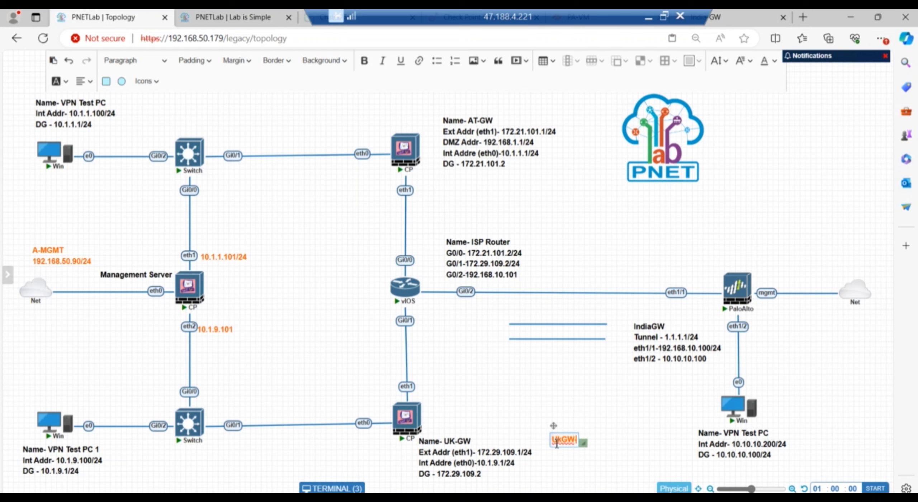
text(aGW)
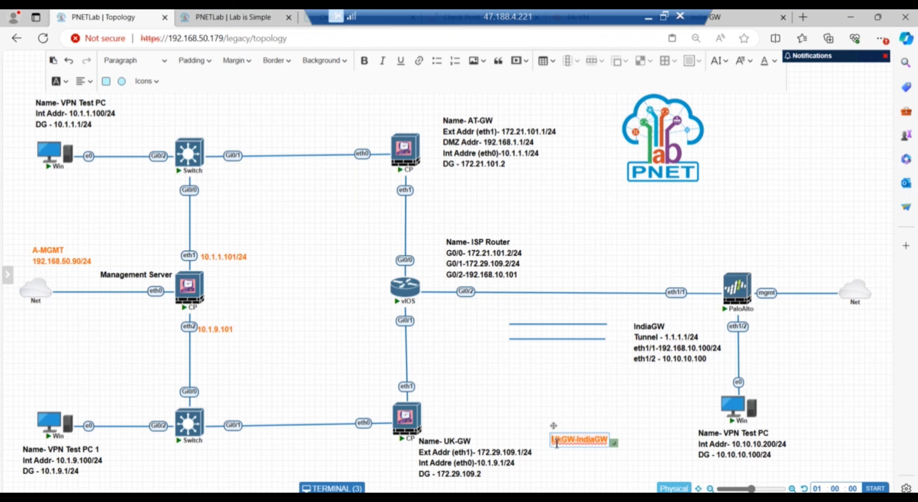
click(556, 444)
text(Tunnel)
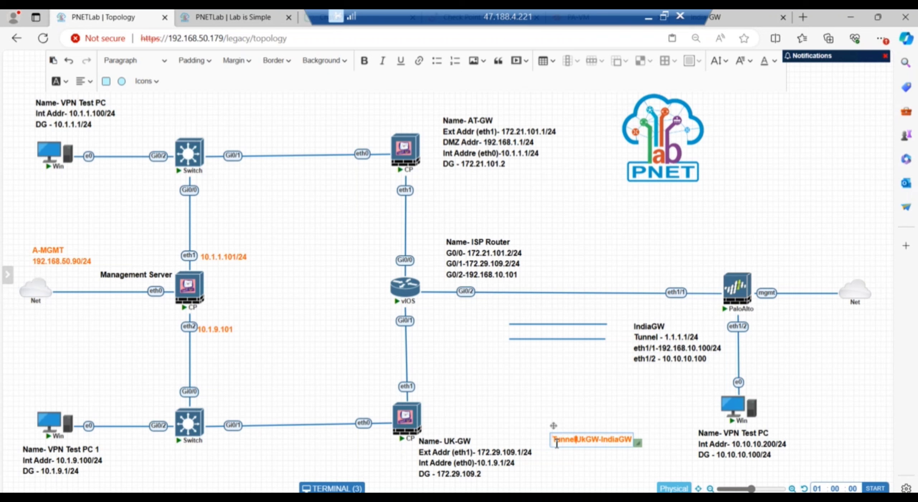
click(587, 398)
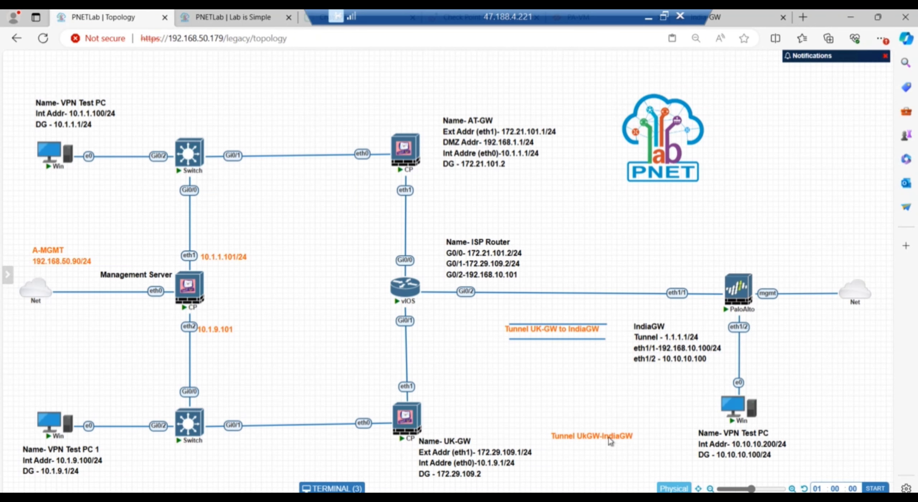
Move the extra Tunnel UKGW-IndiaGW label toward UK-GW, then delete it.
drag(609, 437, 528, 397)
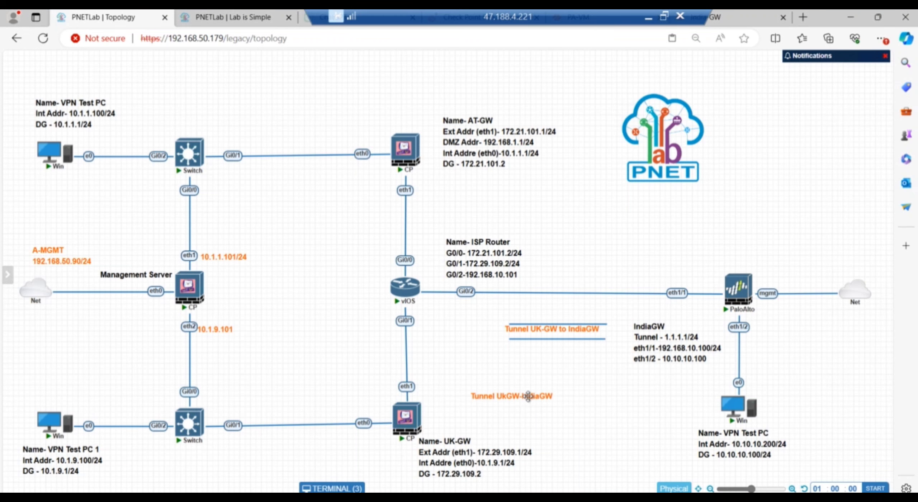
right_click(528, 396)
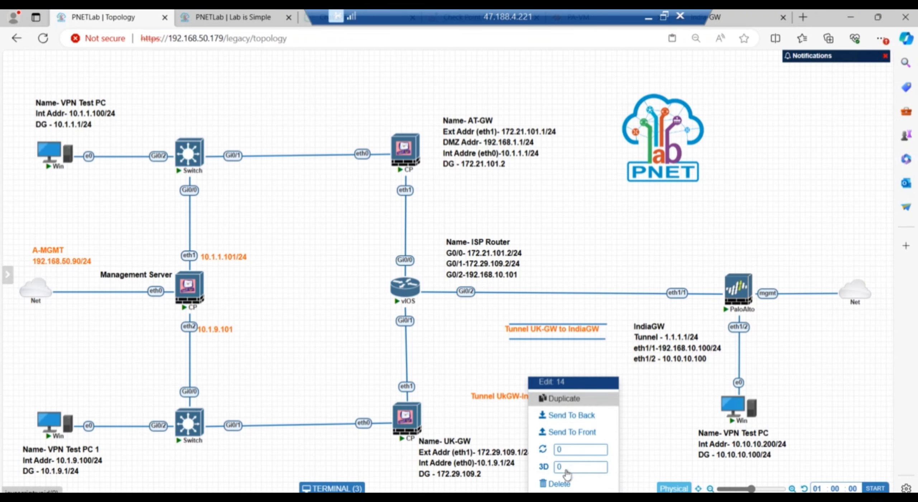
click(556, 483)
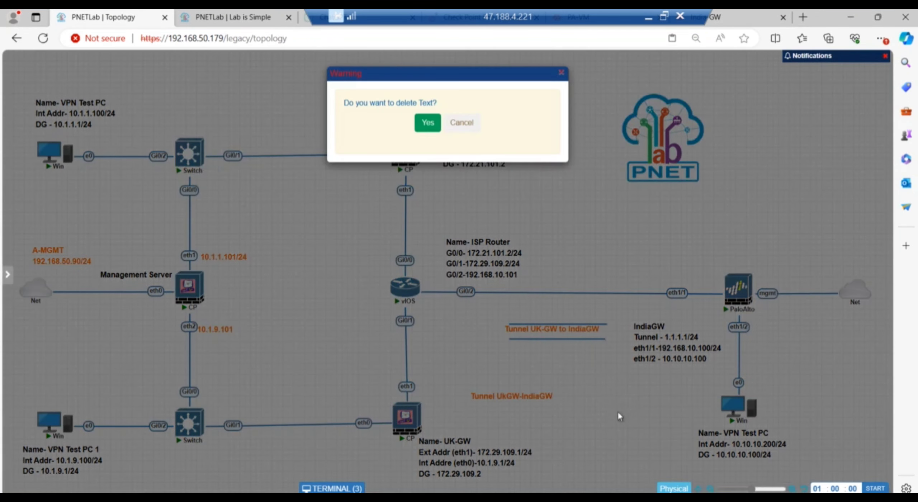
click(435, 121)
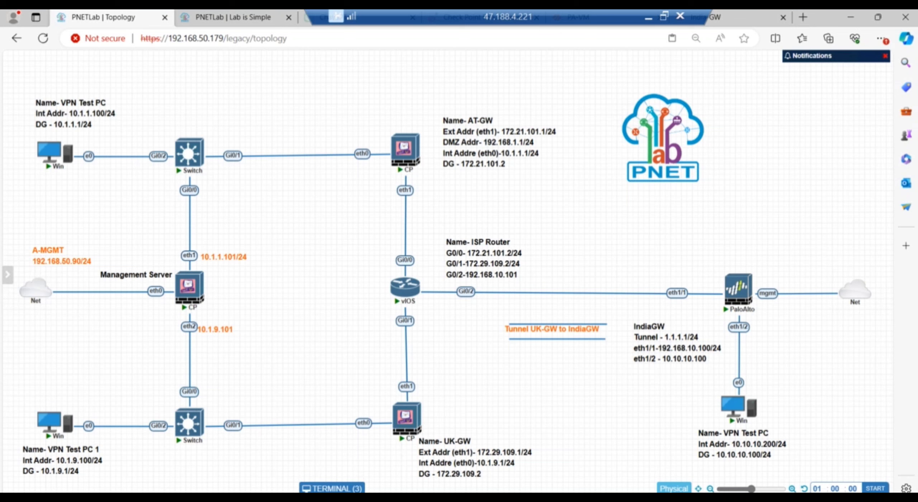
Minimize the PNETLab, Command Prompt and browser windows, and close Notepad without saving.
click(851, 16)
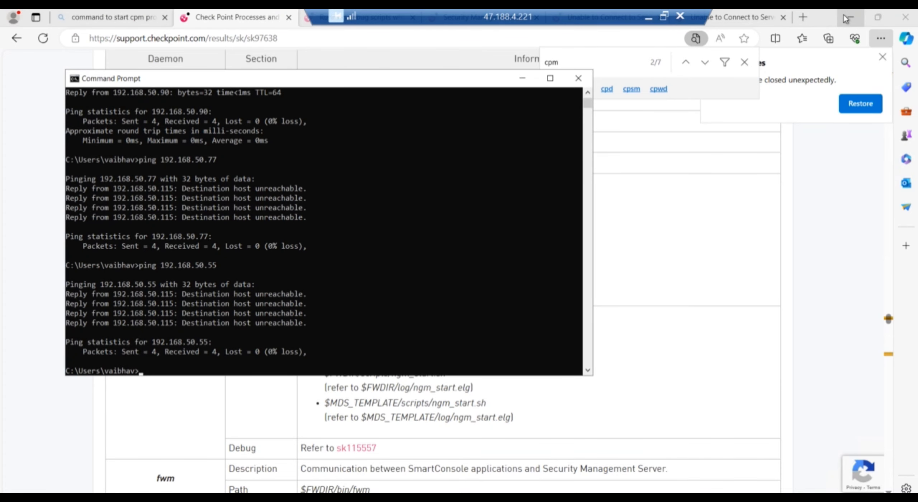
click(523, 78)
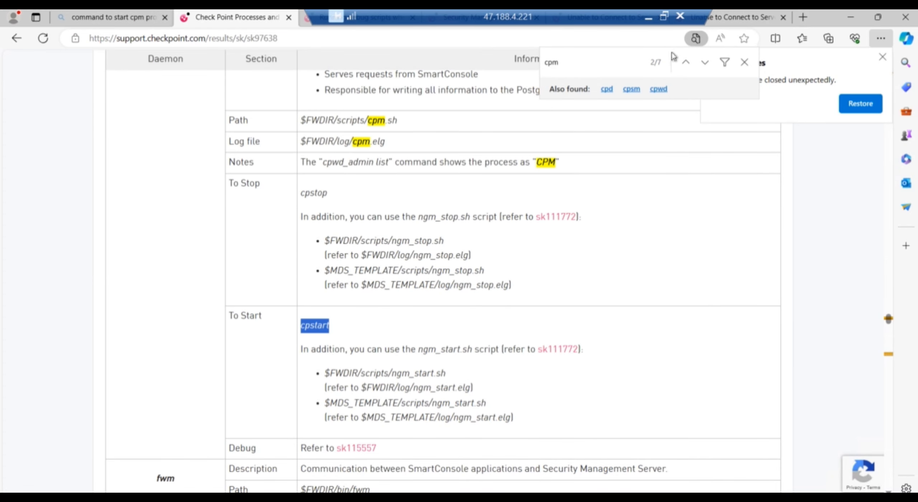
click(851, 17)
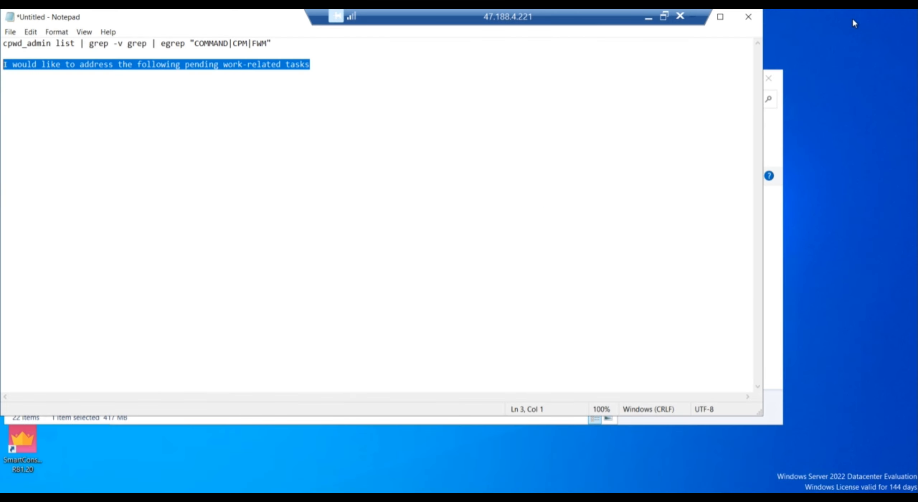
click(749, 17)
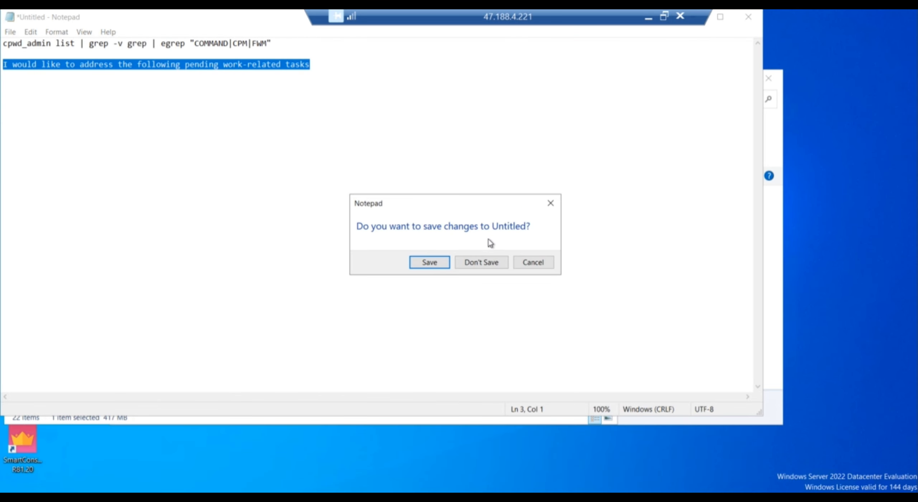
click(480, 262)
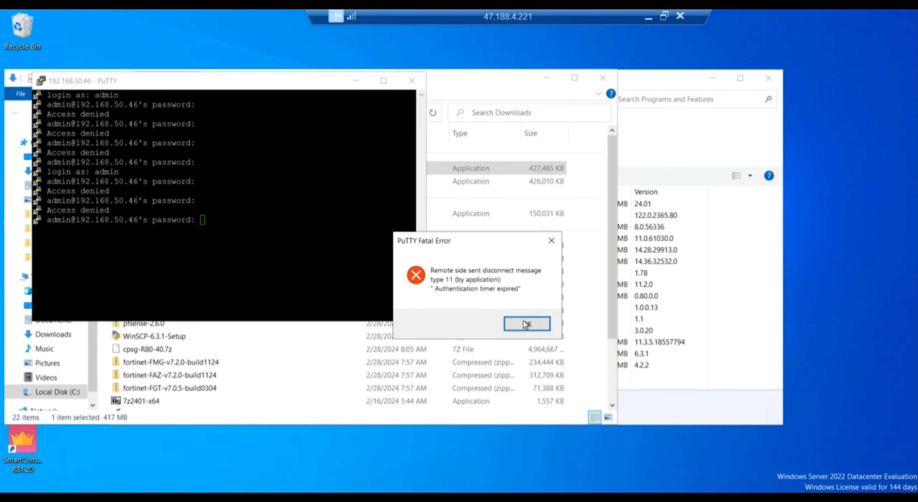
Dismiss the PuTTY and FreeExtractor errors and close the PuTTY, Downloads and Programs and Features windows.
click(525, 324)
click(419, 79)
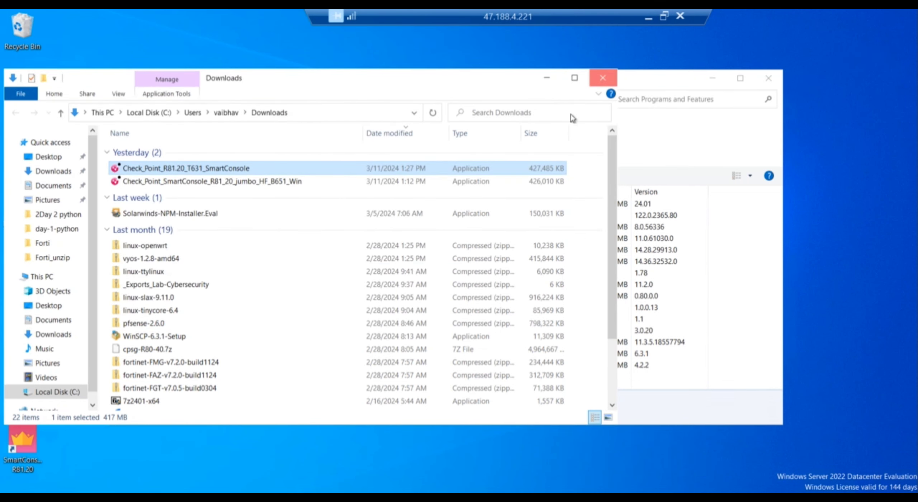
click(603, 78)
click(768, 77)
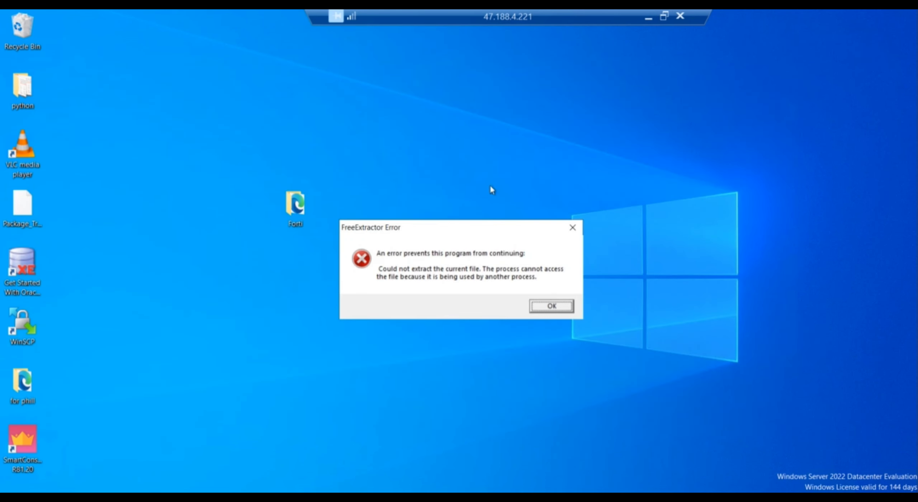
click(548, 308)
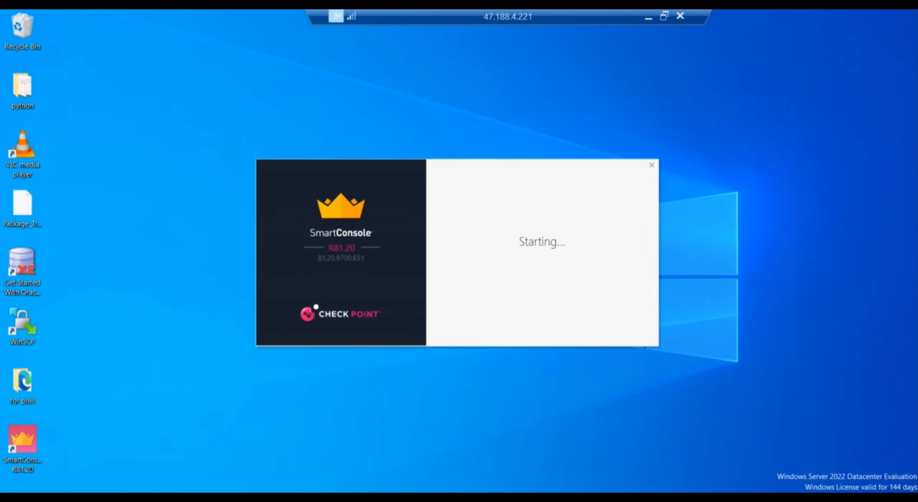
Fill the SmartConsole login with the administrator username, password and server 192.168.50.90.
click(280, 499)
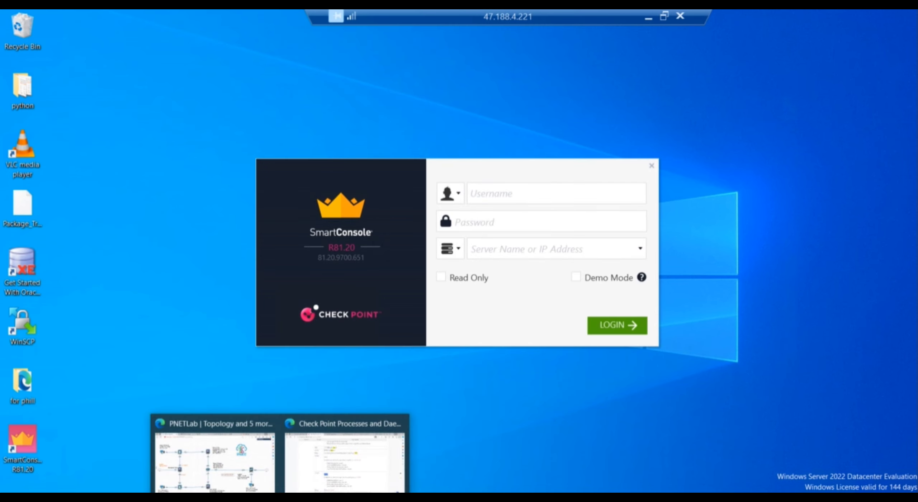
click(235, 477)
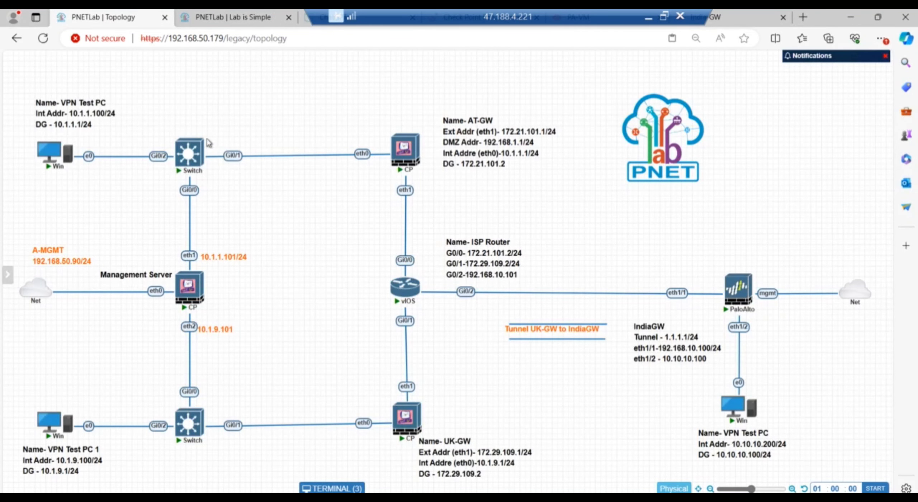
mouse_move(192, 302)
mouse_move(438, 172)
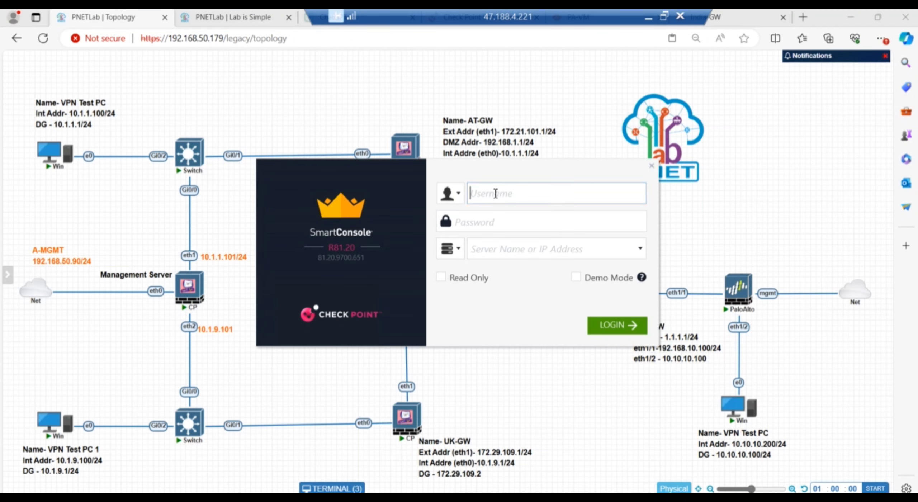
text(admin)
key(Tab)
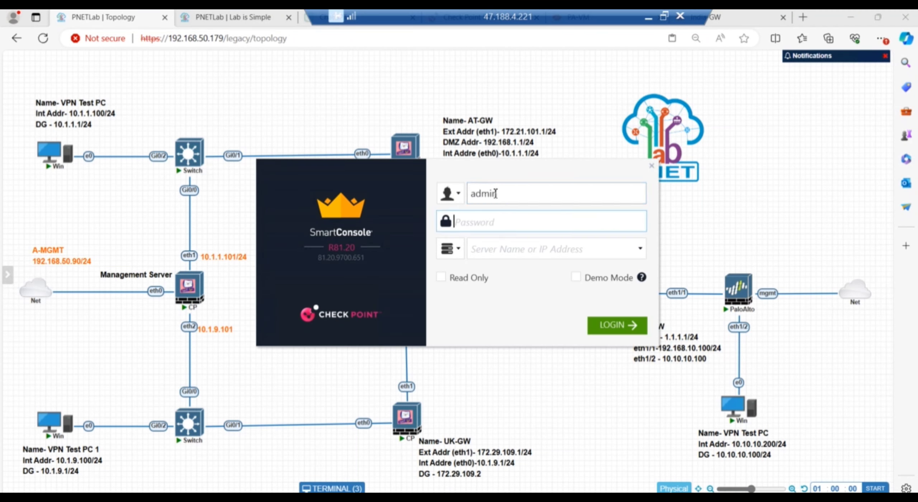
text(vpn@1234)
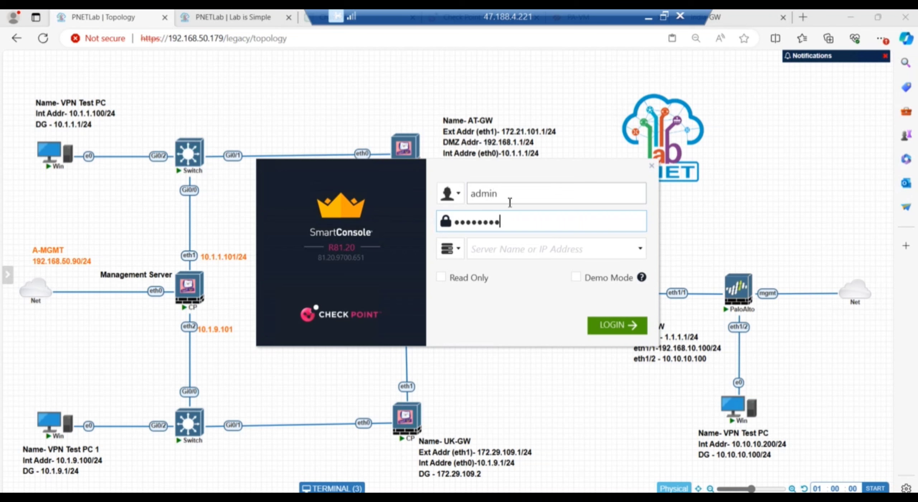
click(517, 250)
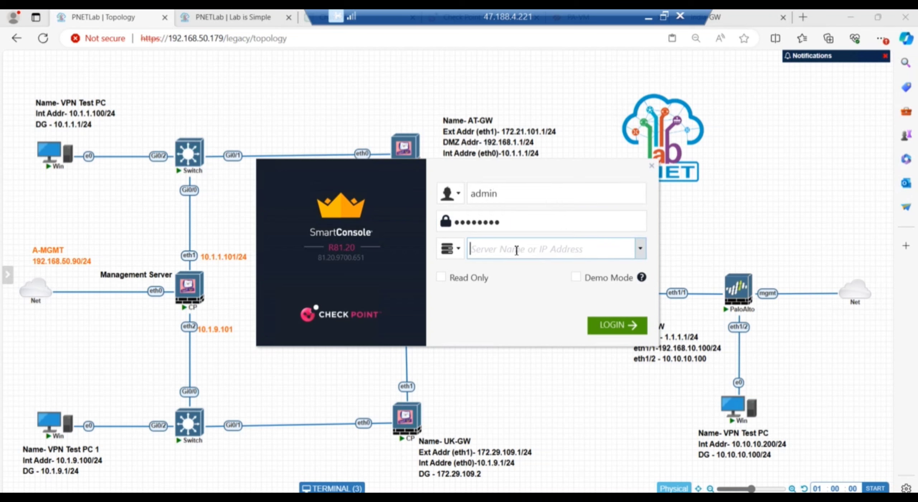
text(192.168)
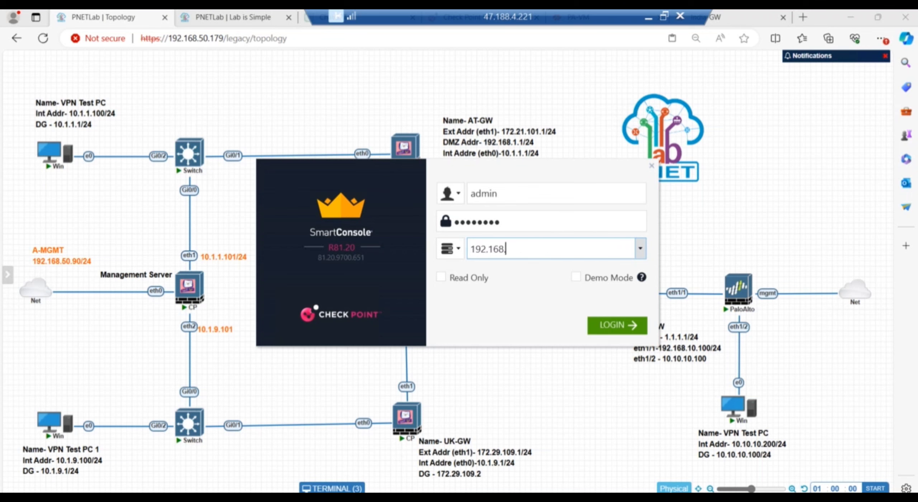
text(.50.90)
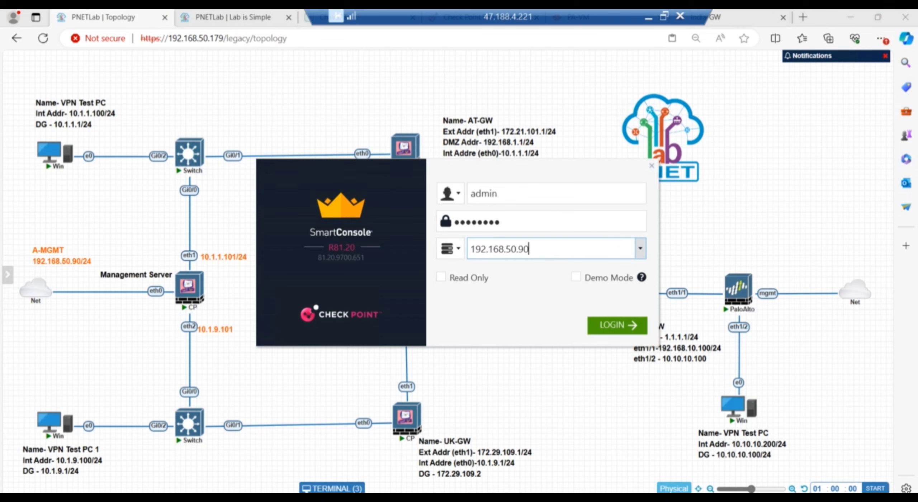
Connect to 192.168.50.90, accept the server fingerprint, and re-enter the password after the failed attempt.
click(622, 328)
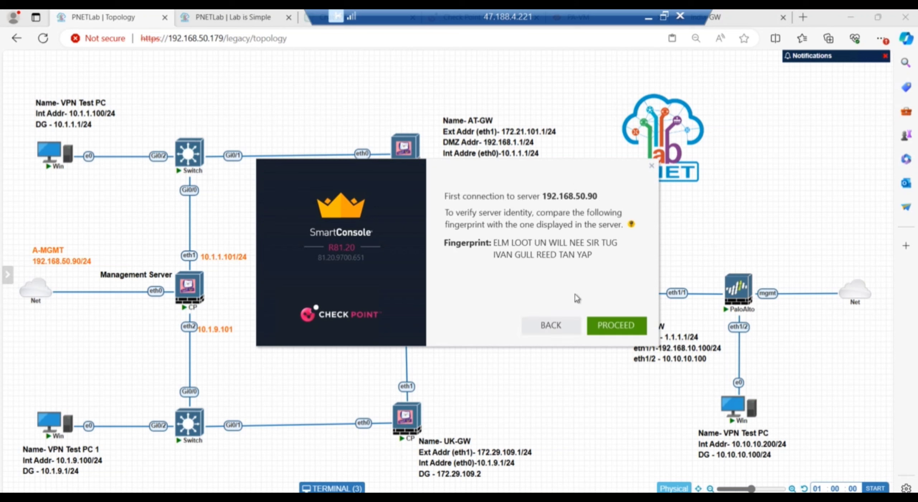
click(609, 331)
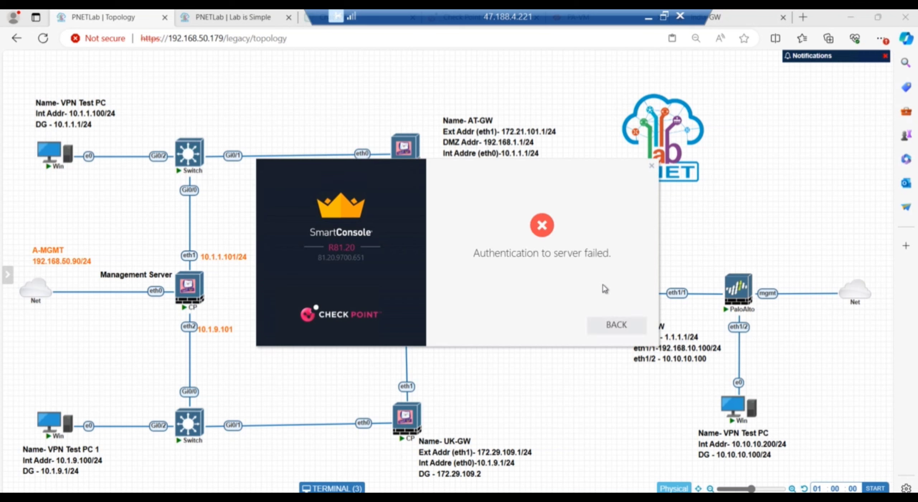
click(617, 325)
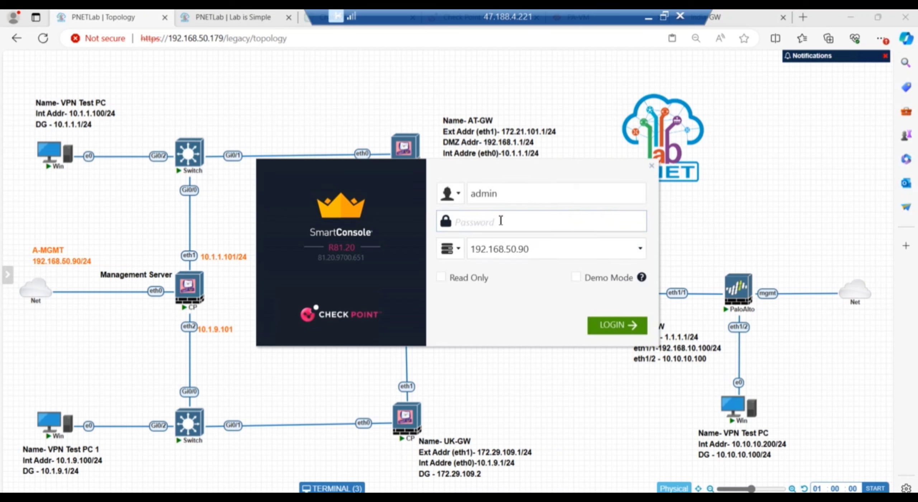
text(******)
key(Return)
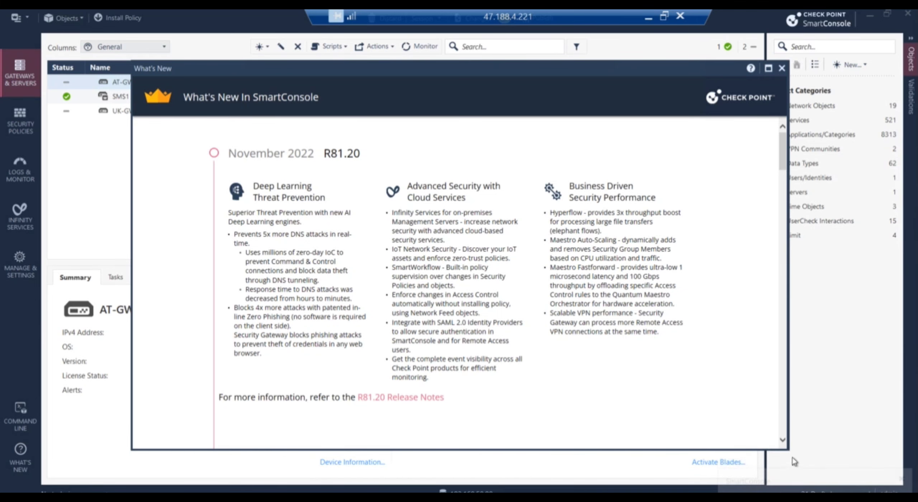
Close What's New and choose New > More > VPN Community > Star Community in the Objects pane.
click(782, 68)
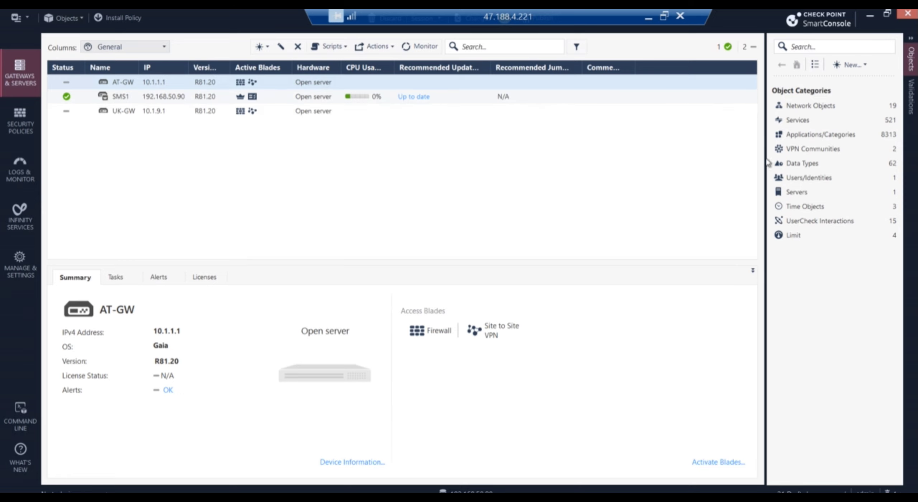
click(866, 65)
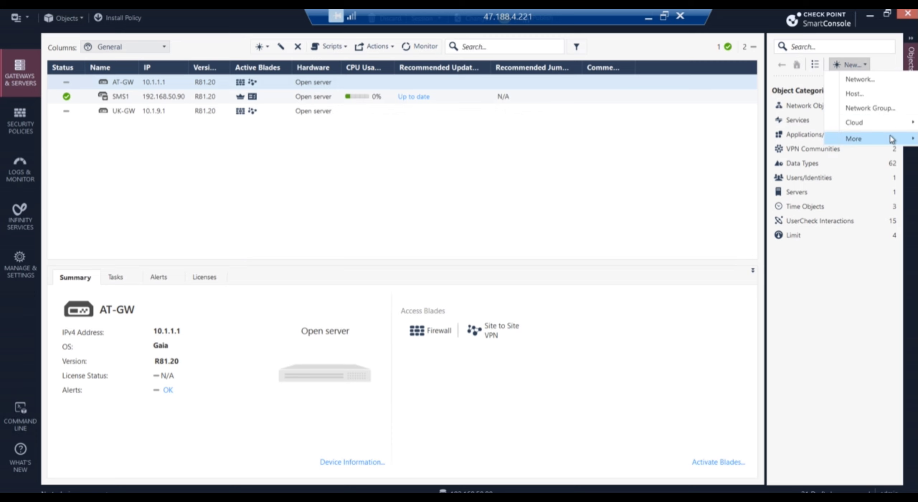
mouse_move(892, 138)
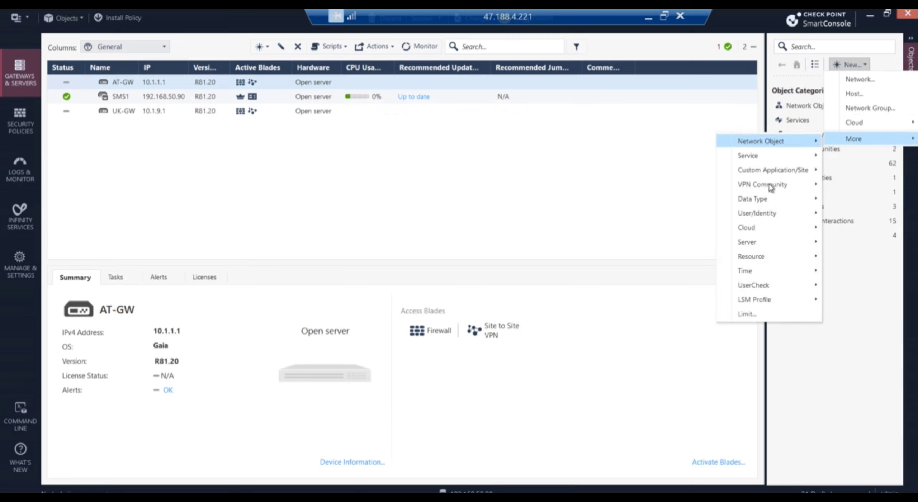
mouse_move(770, 187)
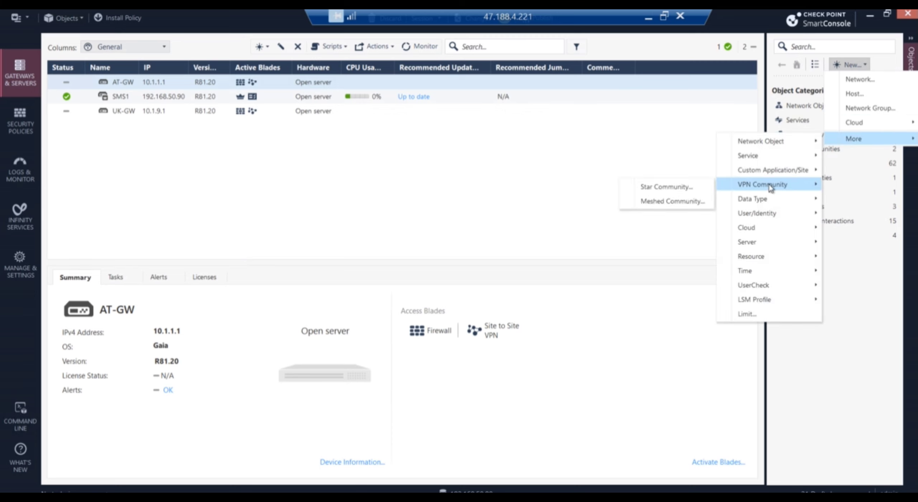
click(669, 187)
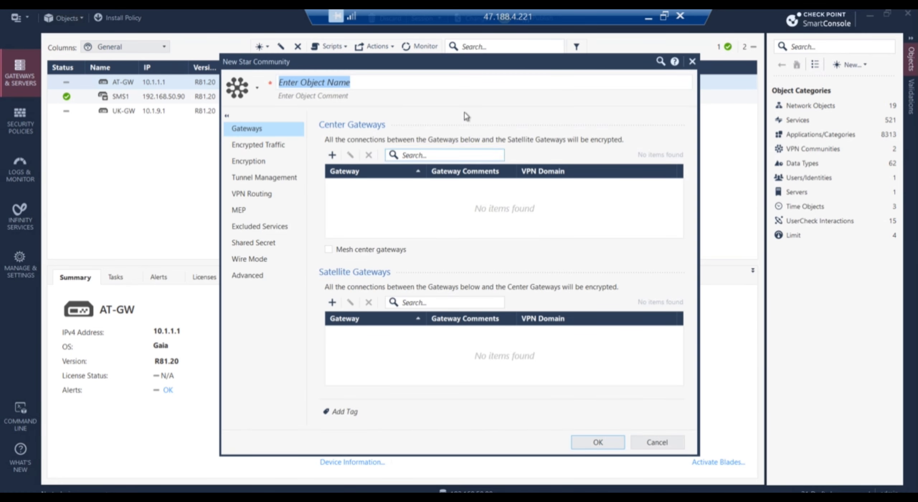
Enter VPN-US_UK-GW as the community name, add AT-GW as center and UK-GW as satellite.
text(VPN-US)
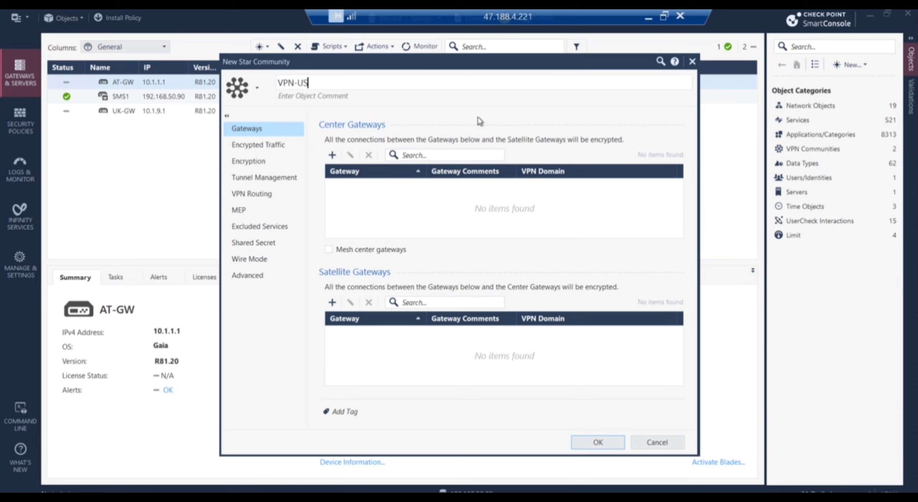
text(_UK-GW)
click(333, 155)
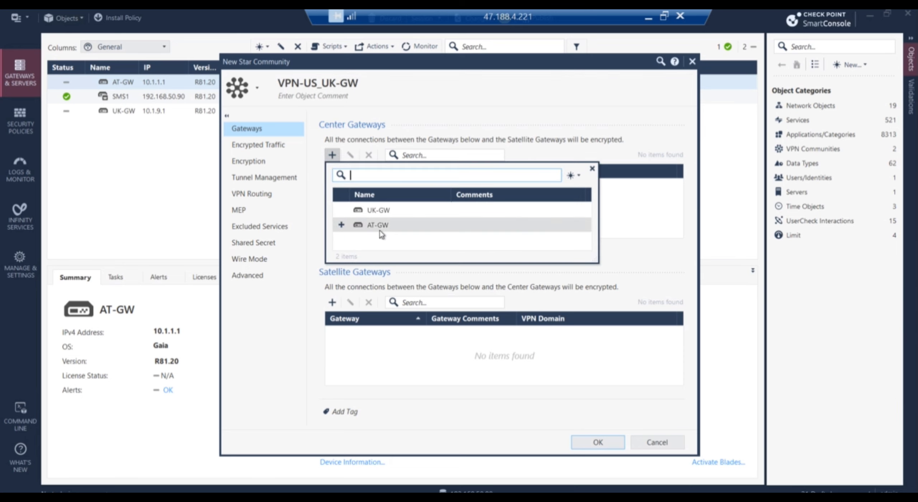
click(381, 229)
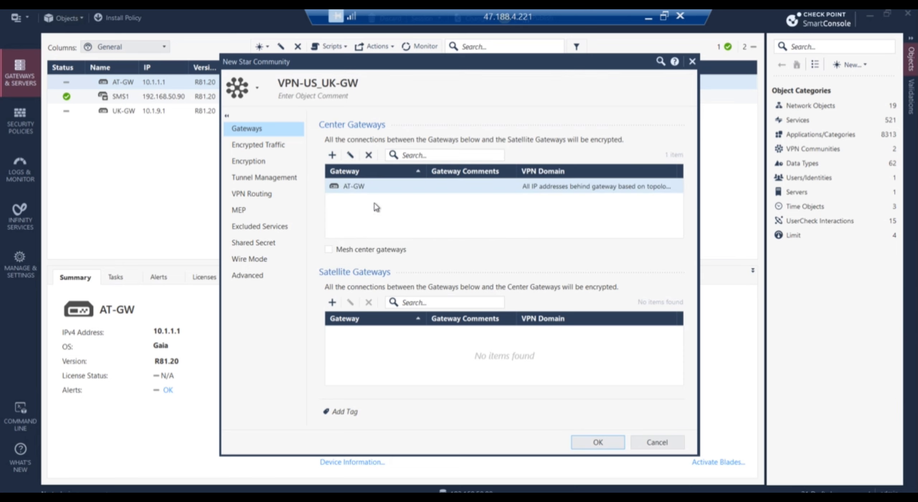
click(332, 302)
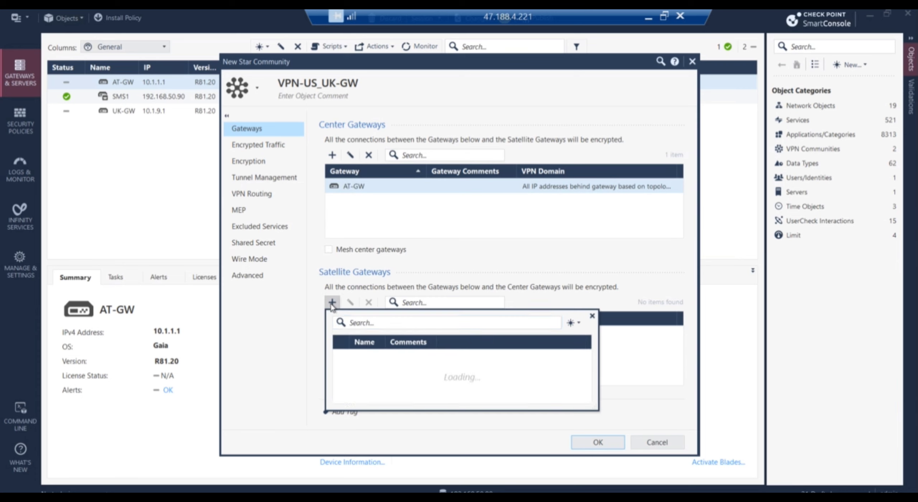
click(381, 357)
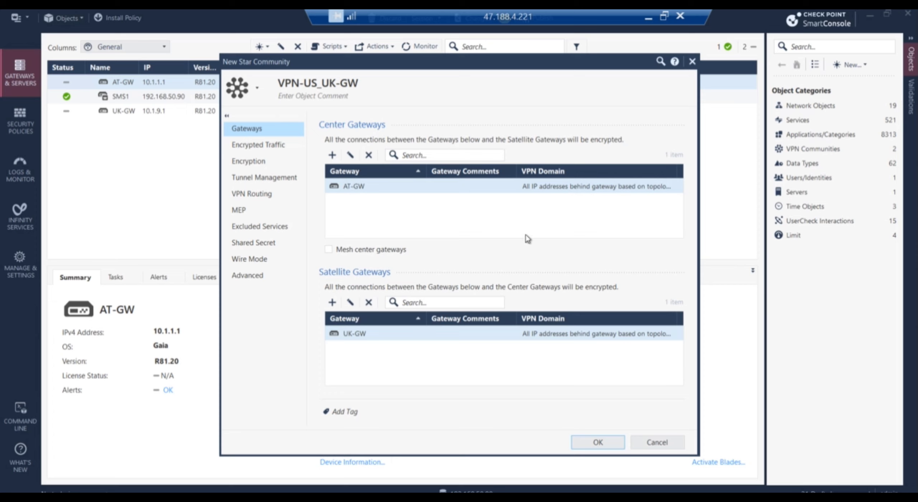
On the Encryption page, set Phase 1 encryption to AES-128 and data integrity to SHA256.
click(276, 147)
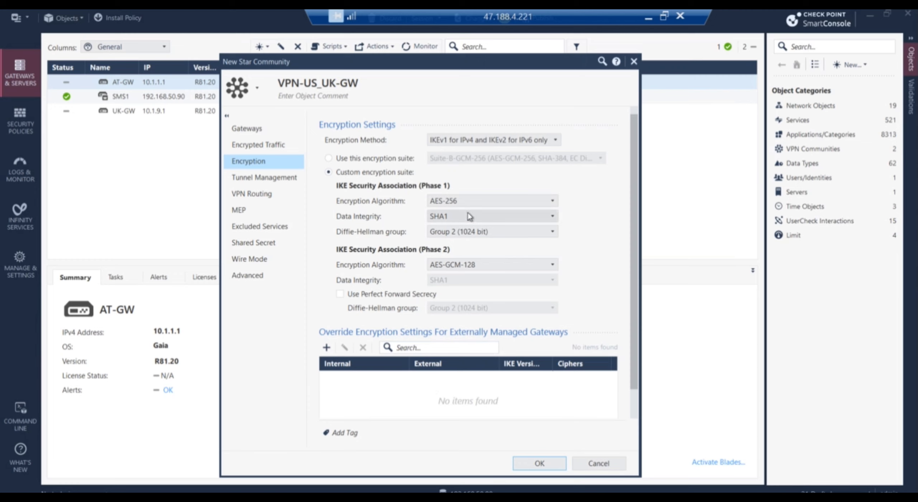
click(553, 204)
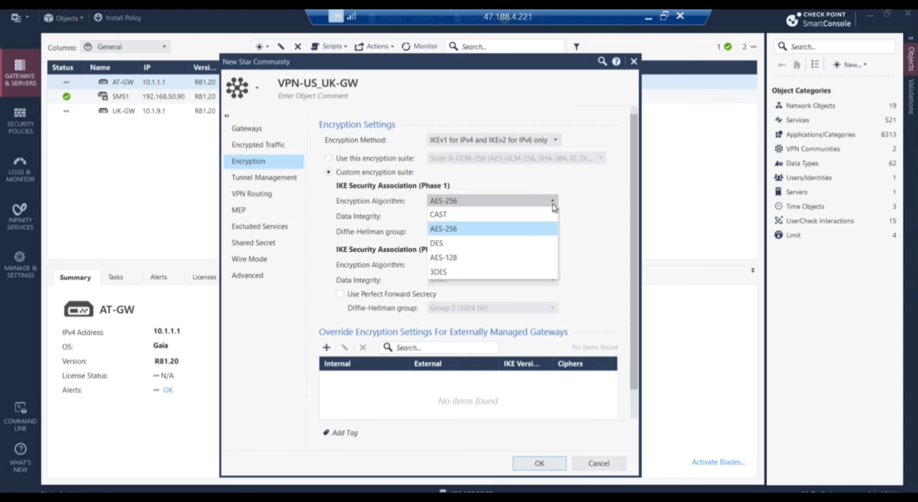
click(459, 259)
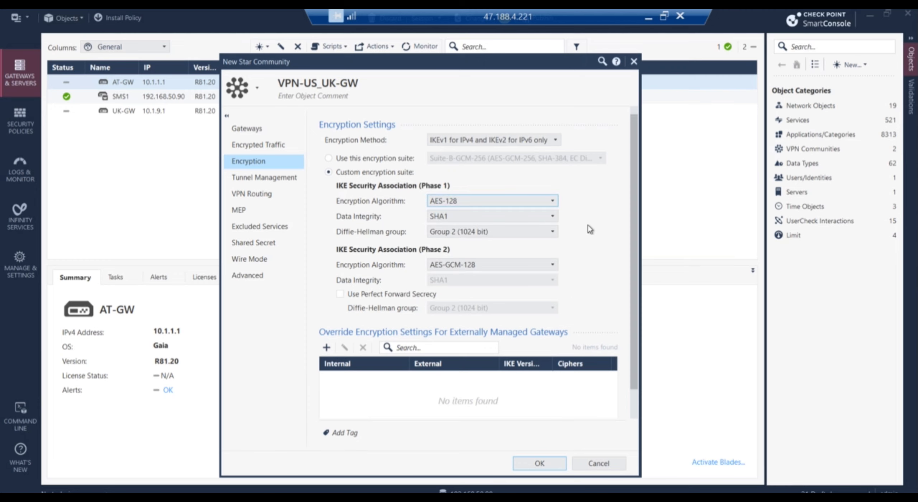
click(549, 217)
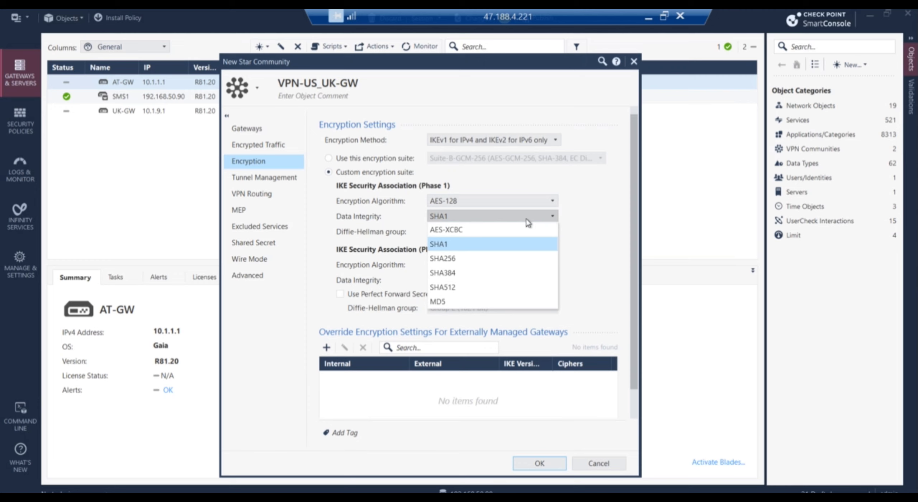
click(453, 259)
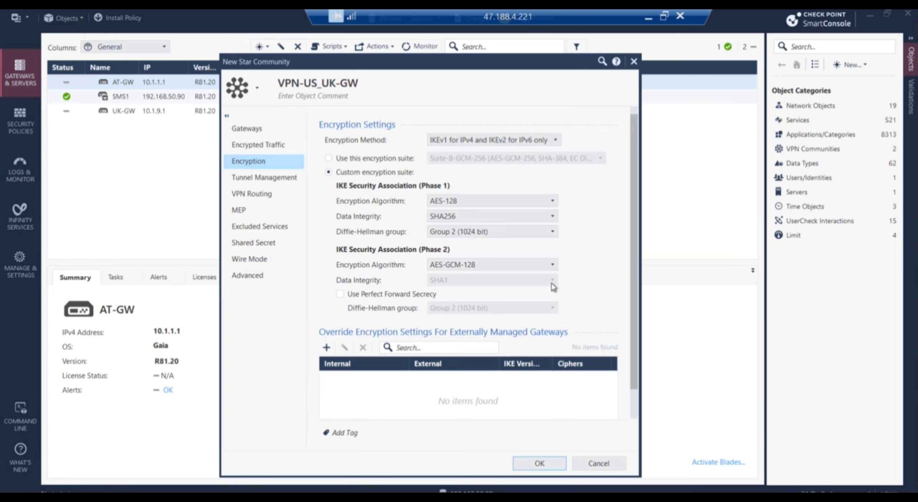
Set Phase 2 encryption to AES-128 and data integrity to SHA256, and enable Perfect Forward Secrecy.
click(552, 264)
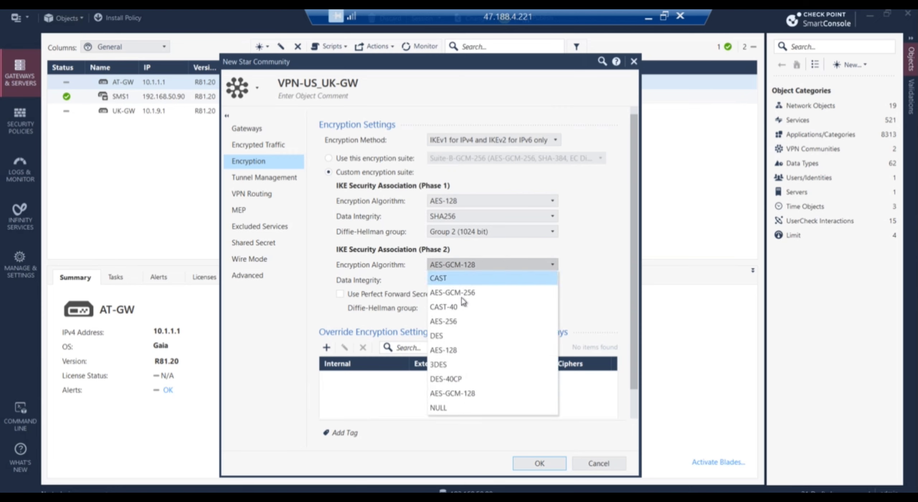
click(456, 351)
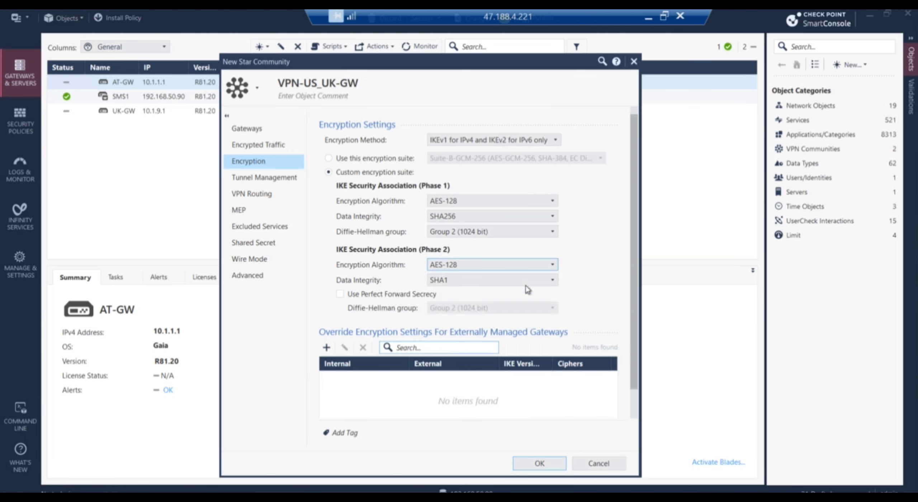
click(554, 281)
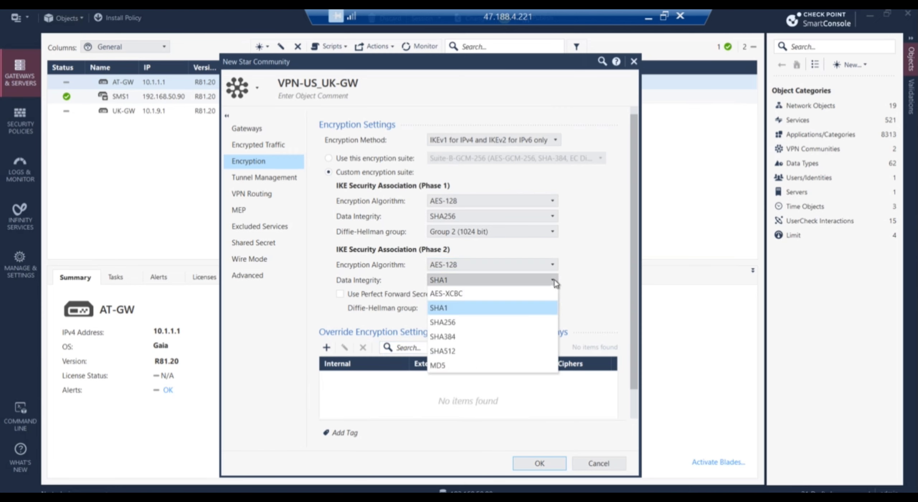
click(462, 321)
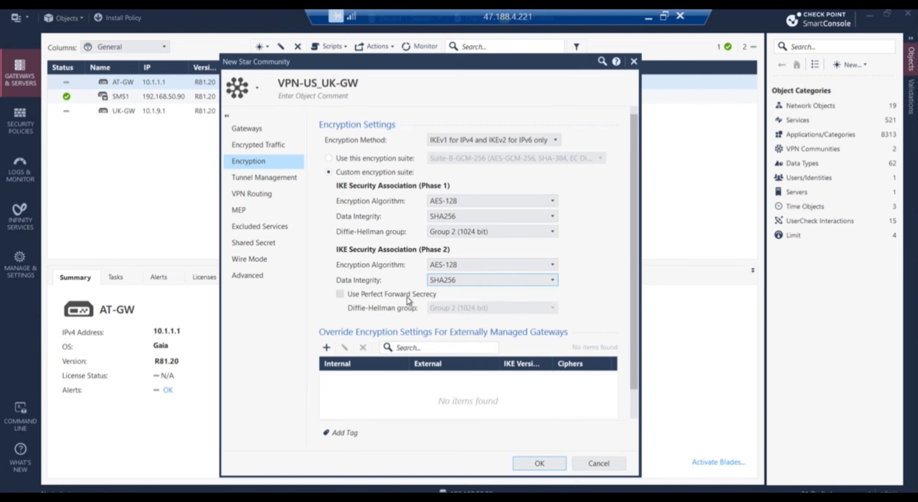
click(342, 294)
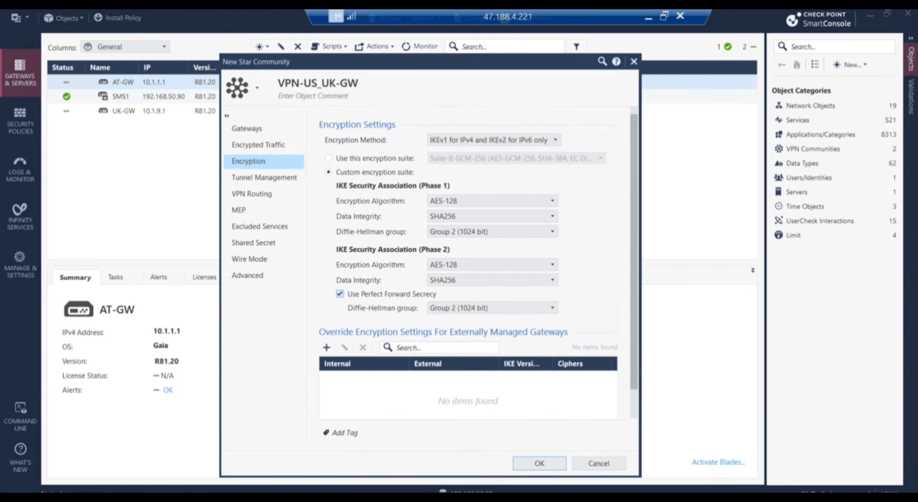
Capture the encryption settings with Snipping Tool and return to the star community dialog.
key(alt+Tab)
click(28, 54)
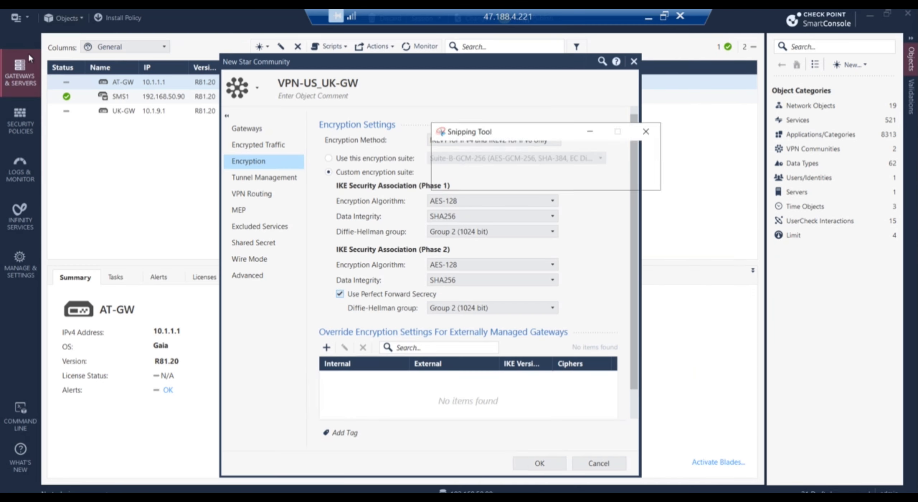
drag(223, 56, 641, 472)
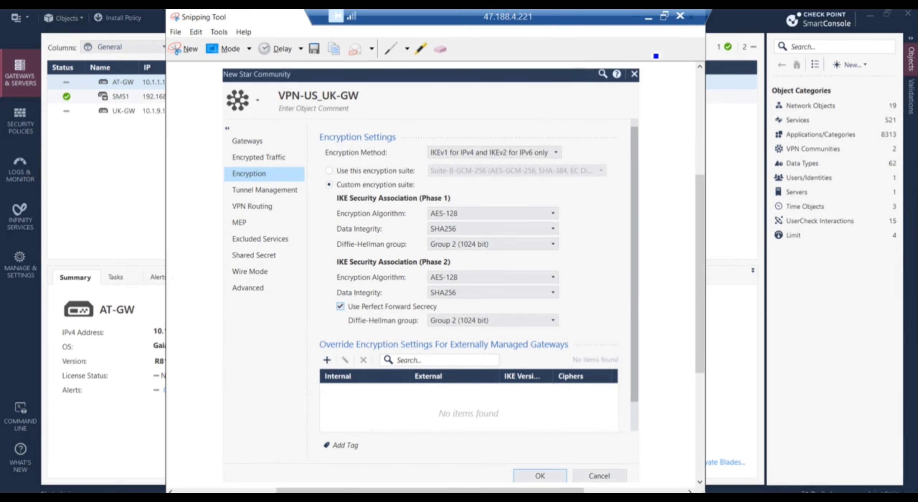
click(730, 131)
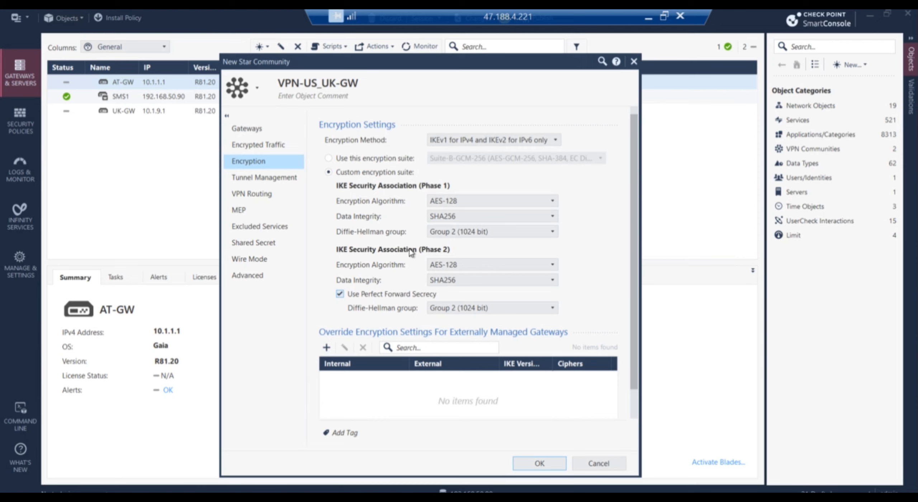
Enable Set Permanent Tunnels on all tunnels in the community, then go to VPN Routing.
click(265, 179)
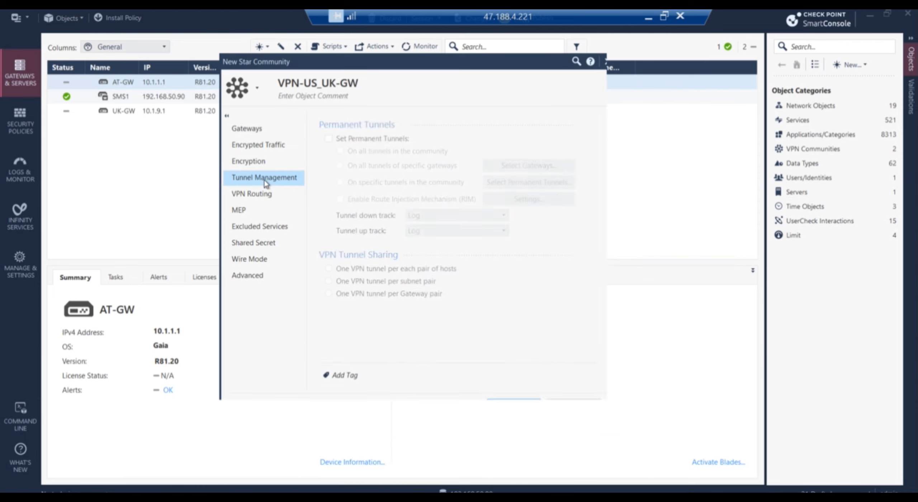
click(329, 139)
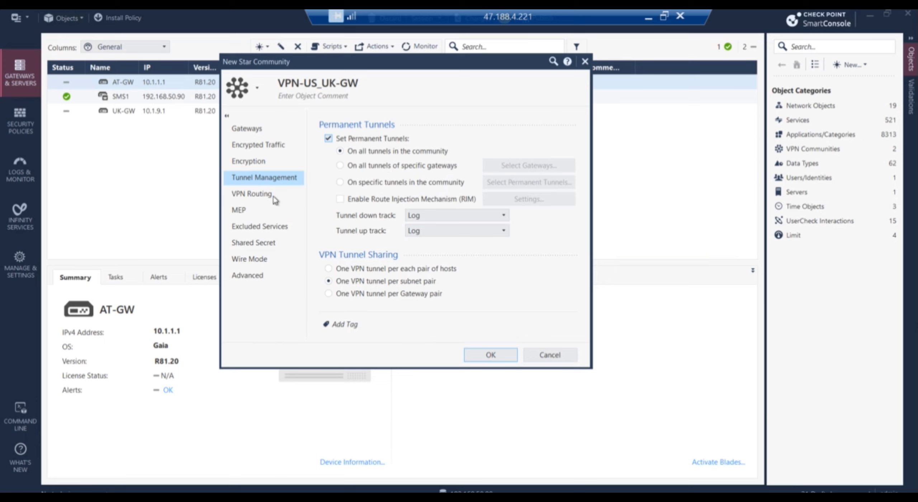
click(254, 197)
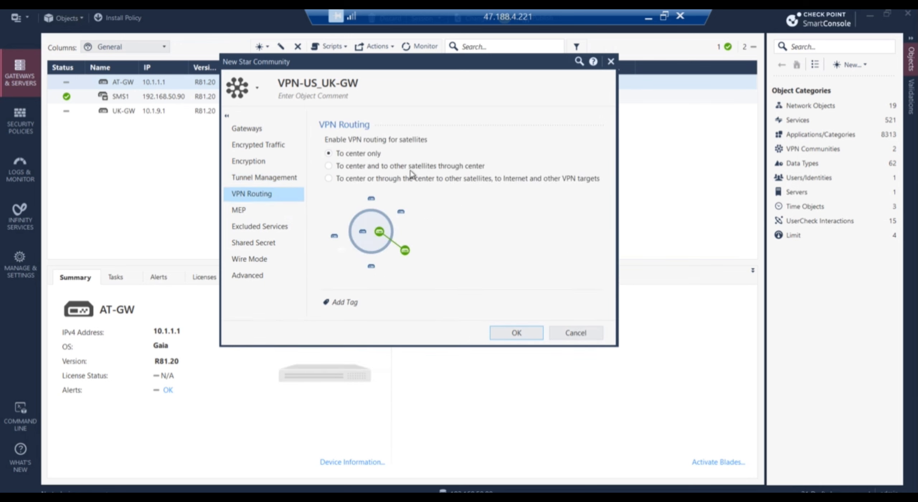
Review MEP, excluded services, shared secret, wire mode and advanced pages at defaults, then save VPN-US_UK-GW.
click(246, 212)
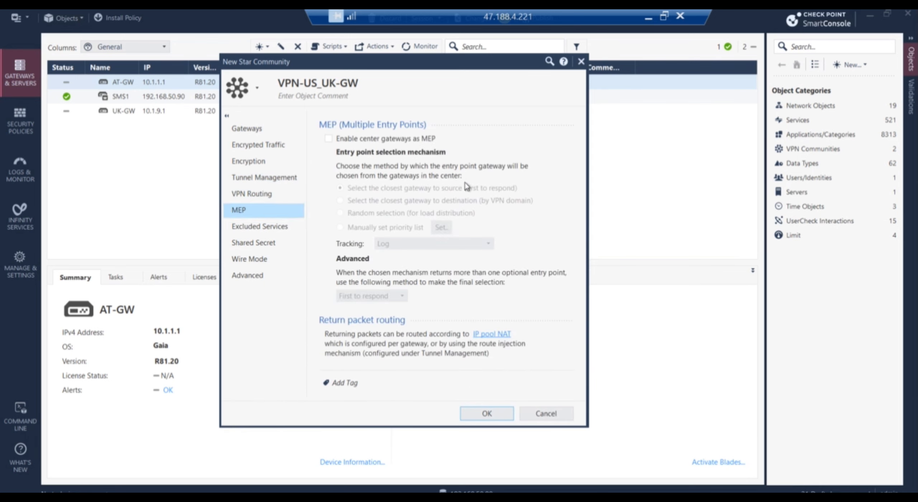
click(266, 230)
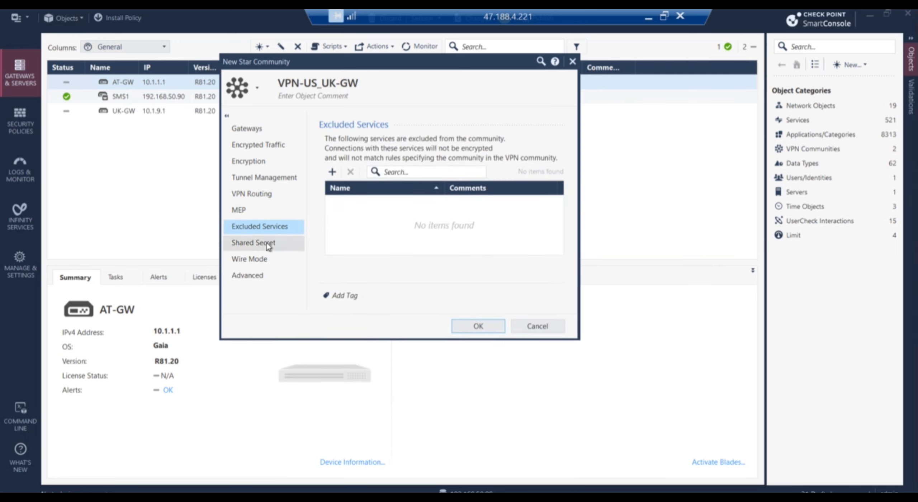
click(272, 243)
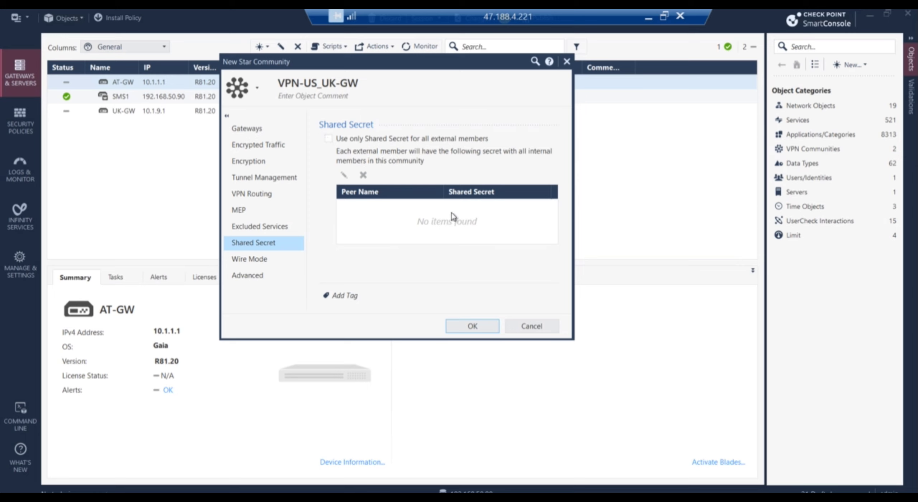
click(329, 139)
click(329, 139)
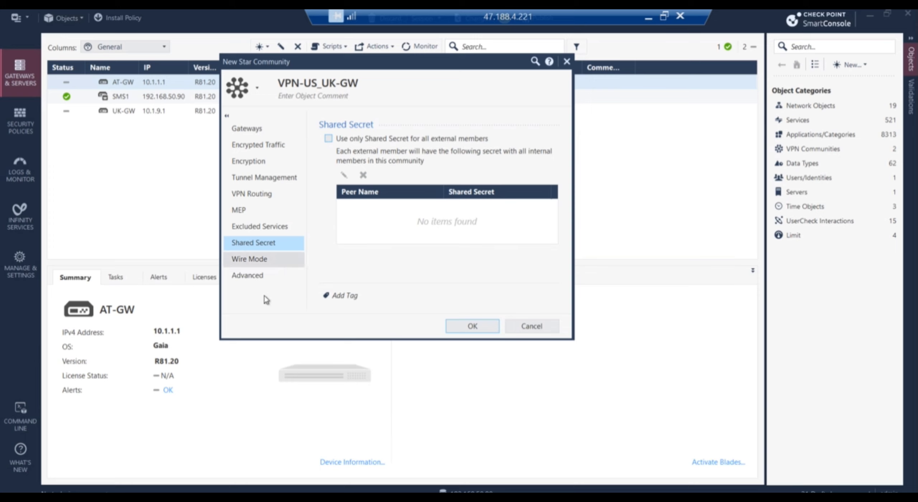
click(267, 265)
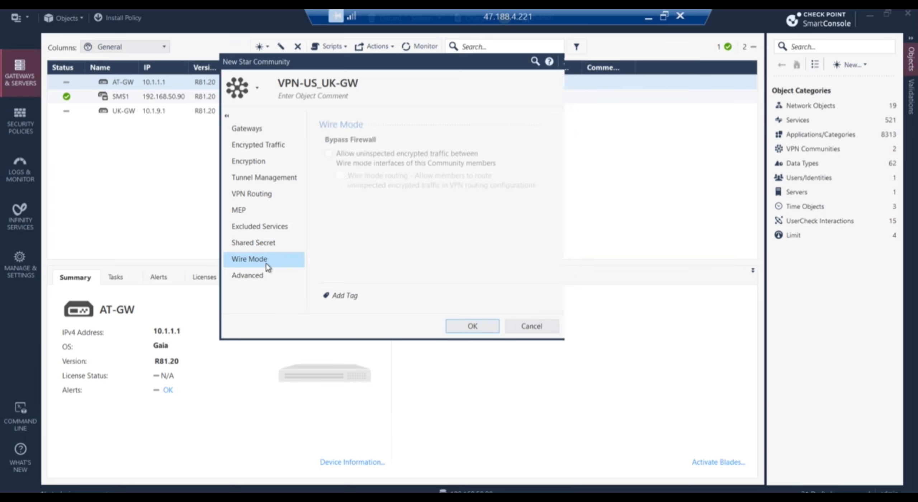
click(252, 277)
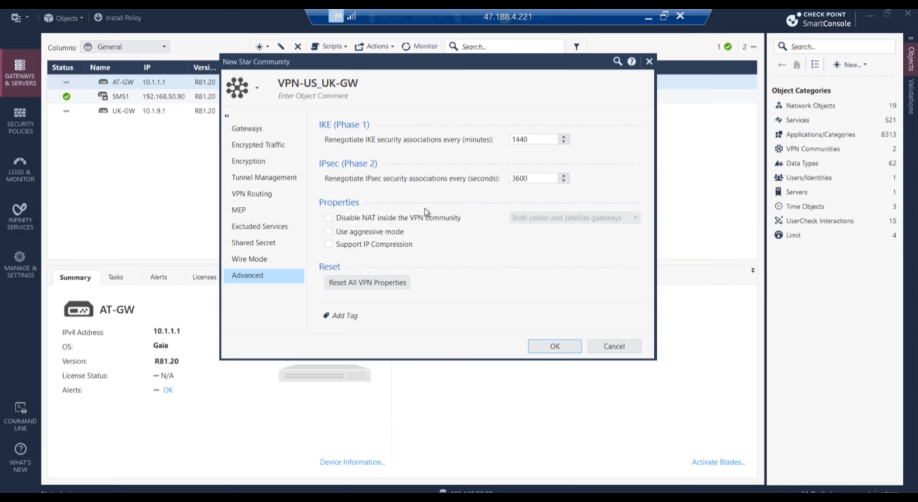
click(329, 218)
click(565, 343)
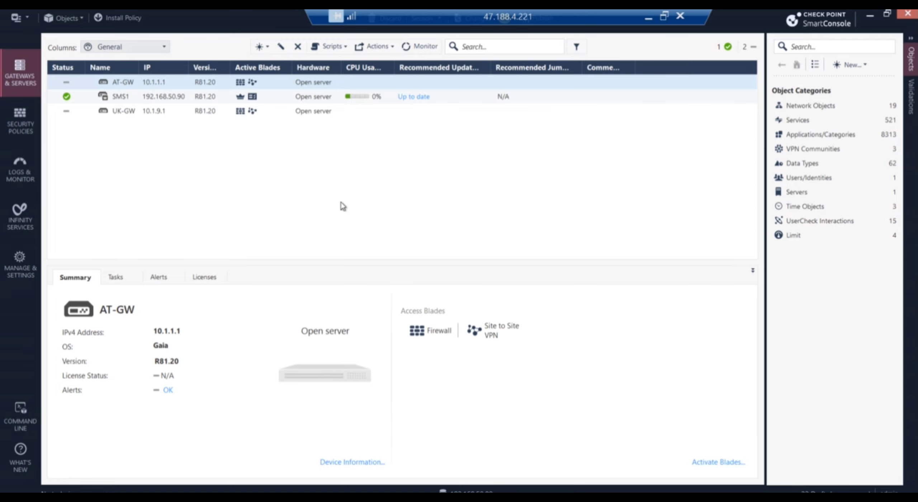
click(20, 130)
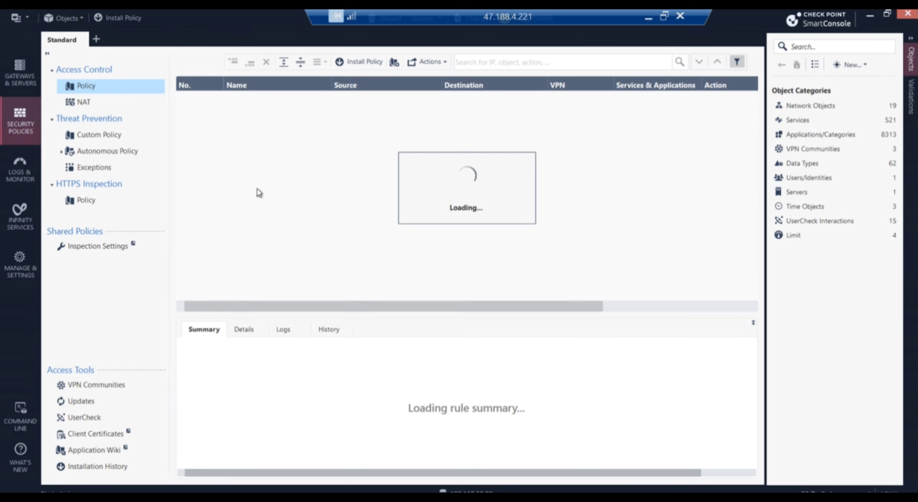
click(28, 83)
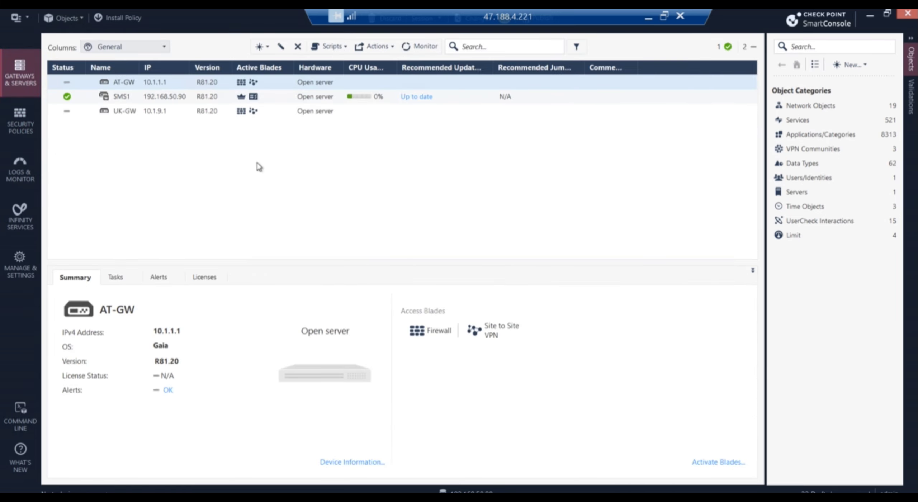
click(130, 83)
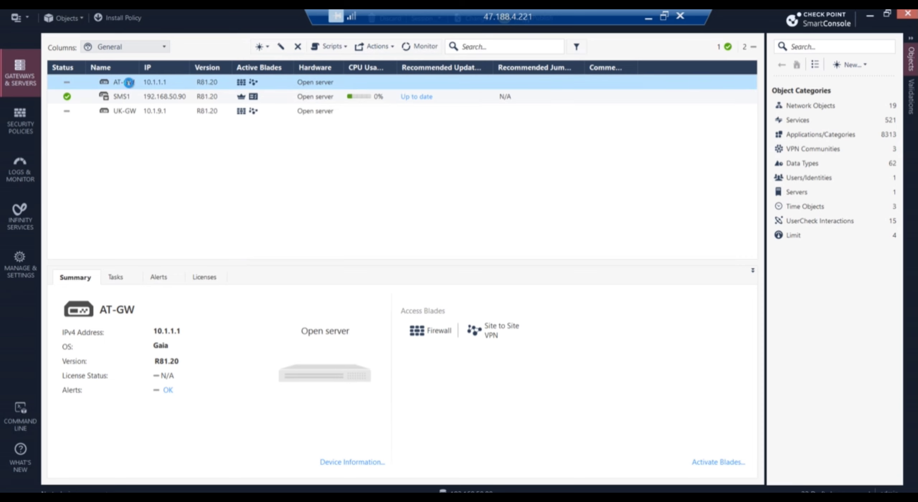
Set AT-GW's Link Selection to use 172.21.101.1 from the topology table.
double_click(129, 83)
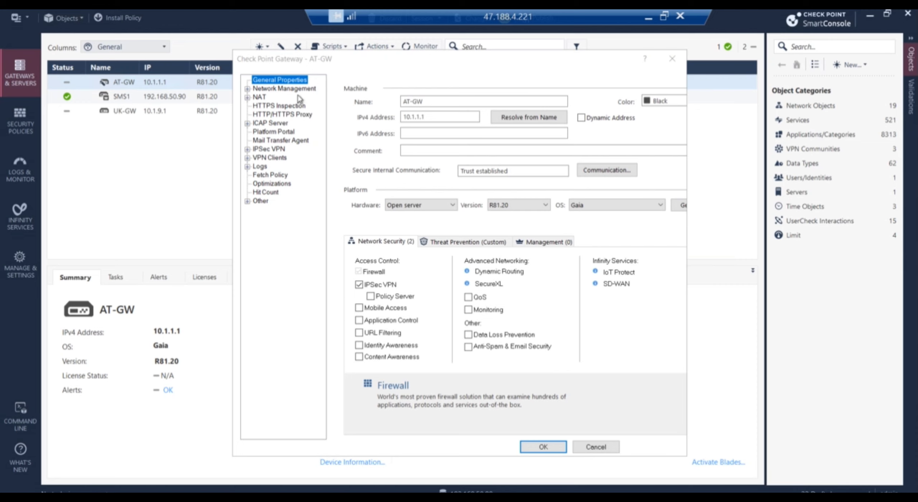
click(248, 150)
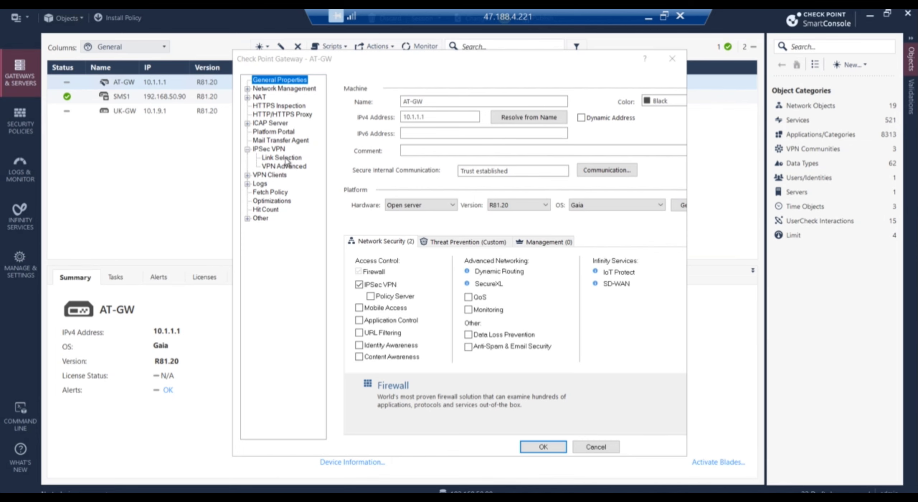
click(285, 159)
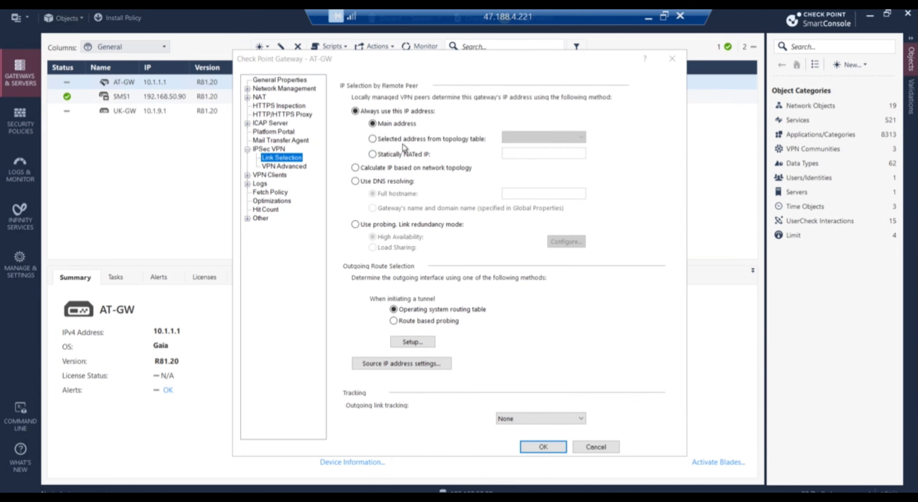
click(380, 140)
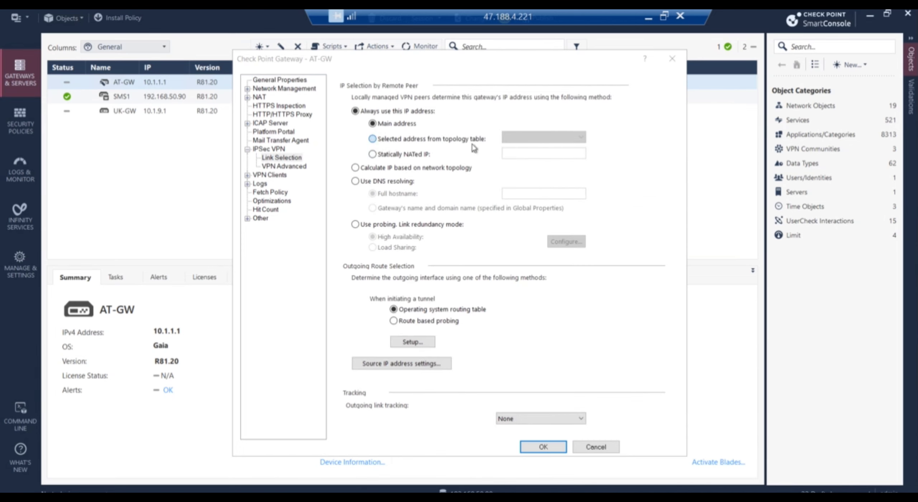
click(581, 138)
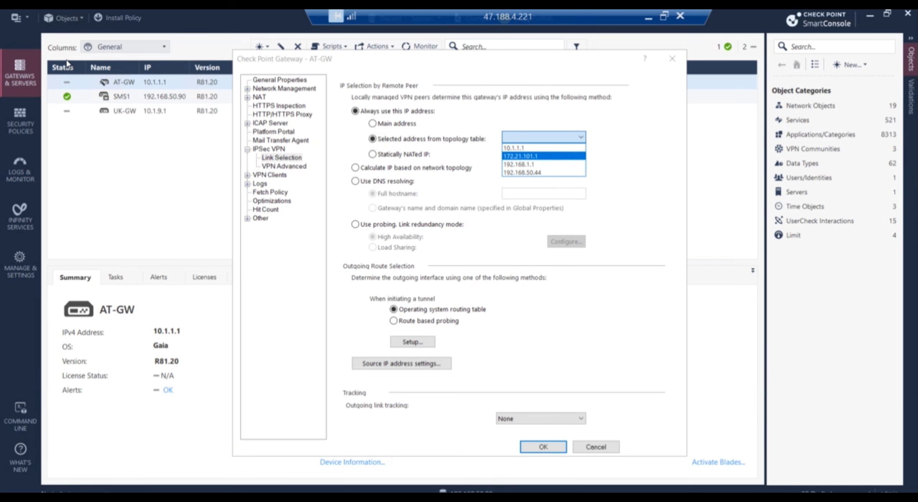
click(280, 498)
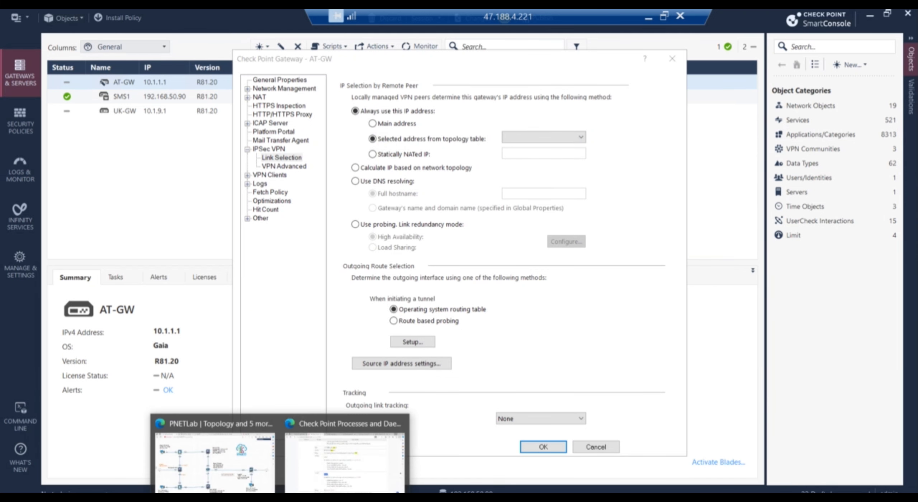
mouse_move(241, 477)
click(582, 138)
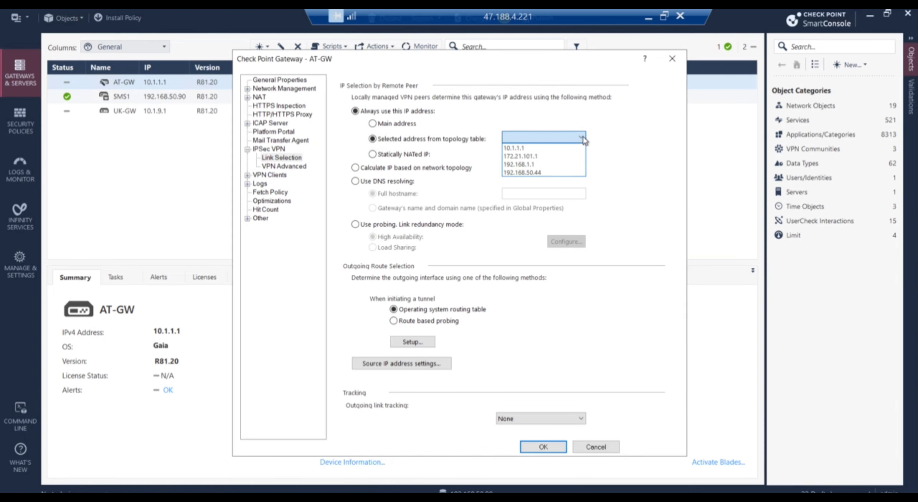
click(529, 156)
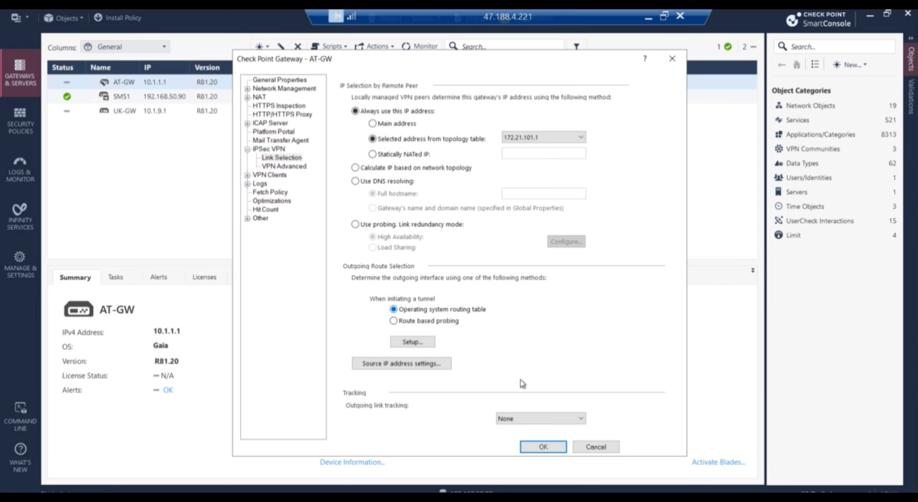
Set AT-GW's outgoing link tracking to Log and save the gateway.
click(542, 417)
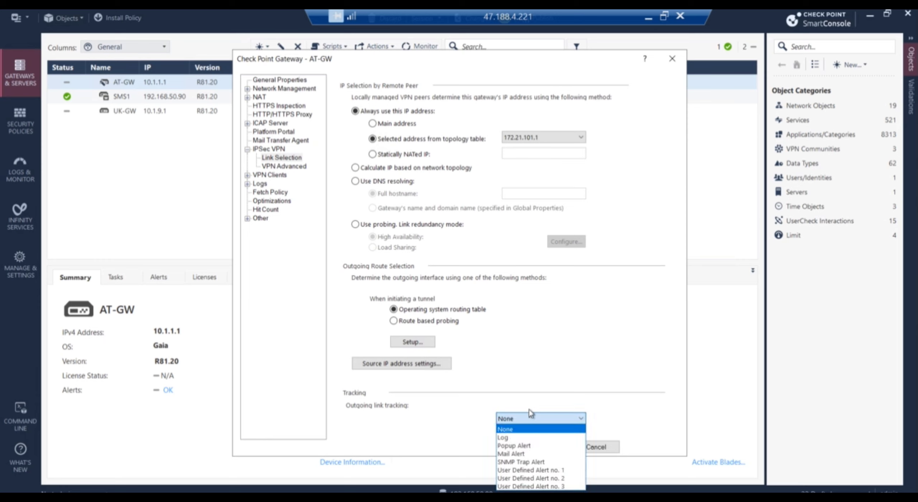
click(510, 438)
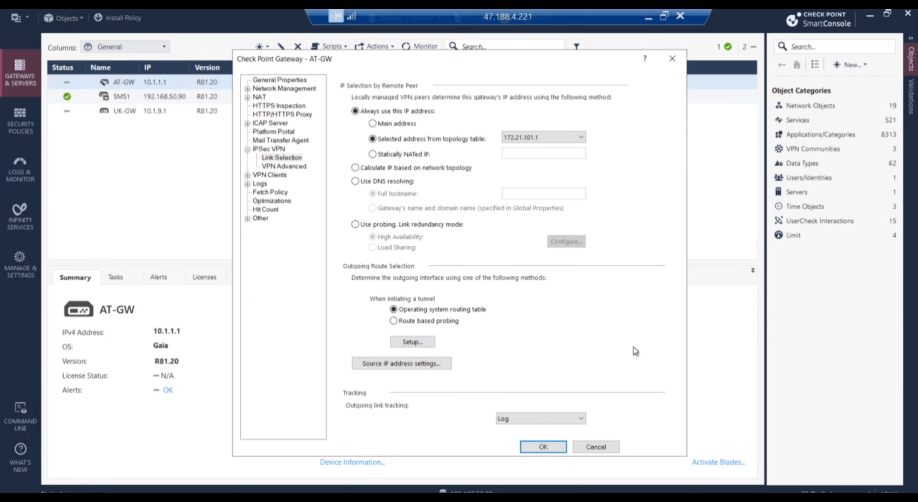
click(291, 168)
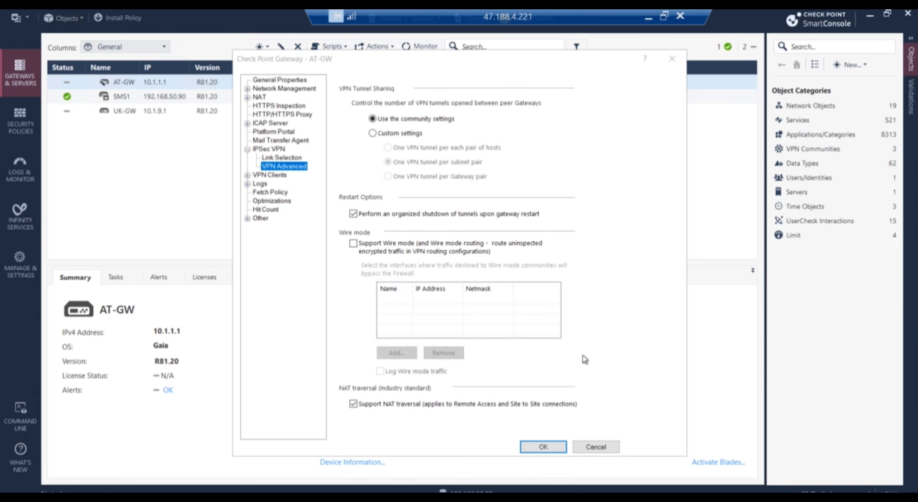
click(543, 449)
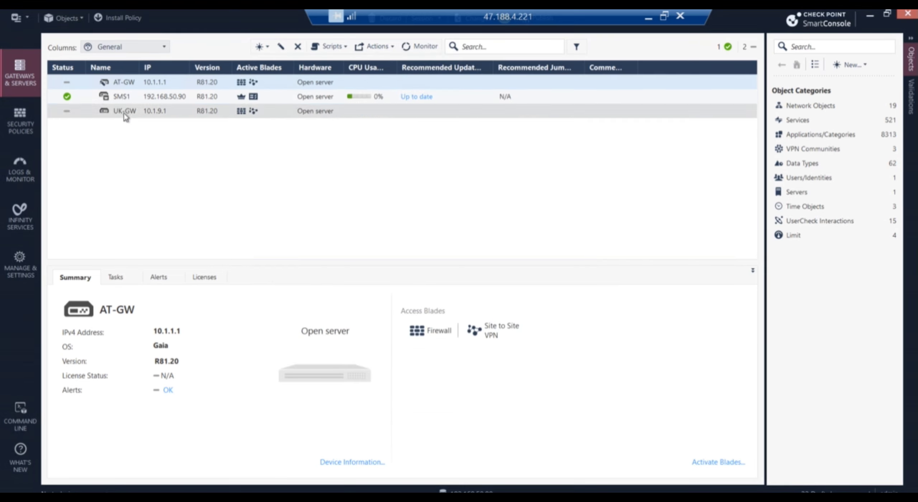
Set UK-GW's Link Selection to 'Selected address from topology table' and check its address in PNETLab.
click(124, 114)
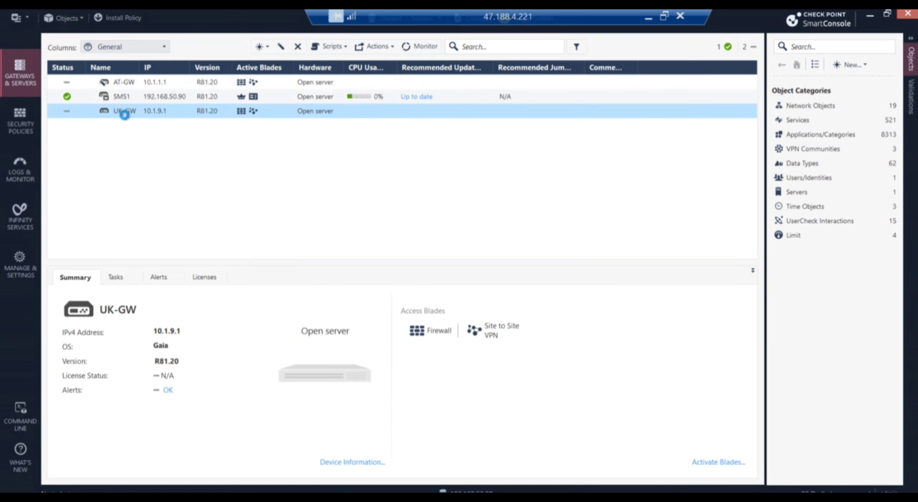
double_click(124, 114)
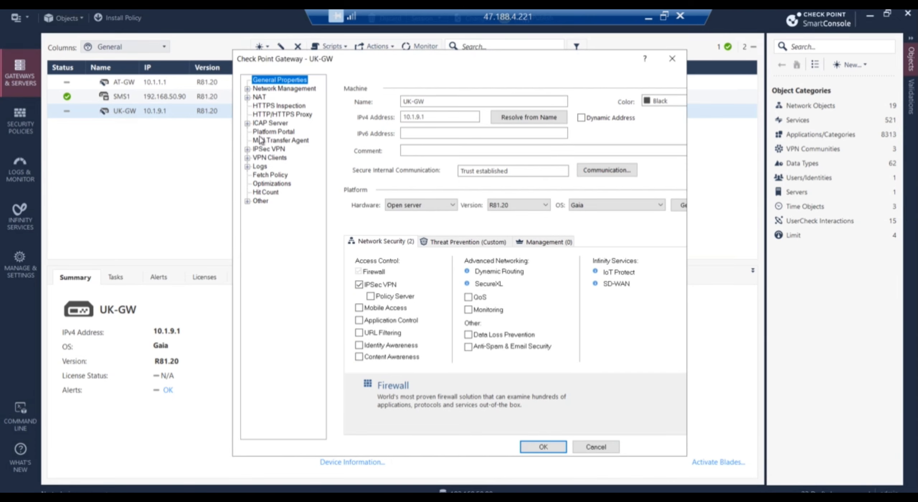
click(265, 149)
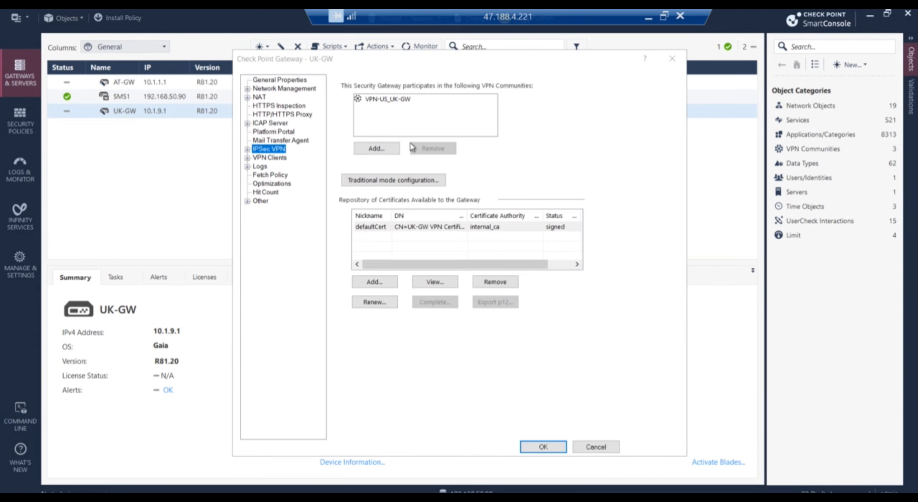
click(247, 150)
click(282, 158)
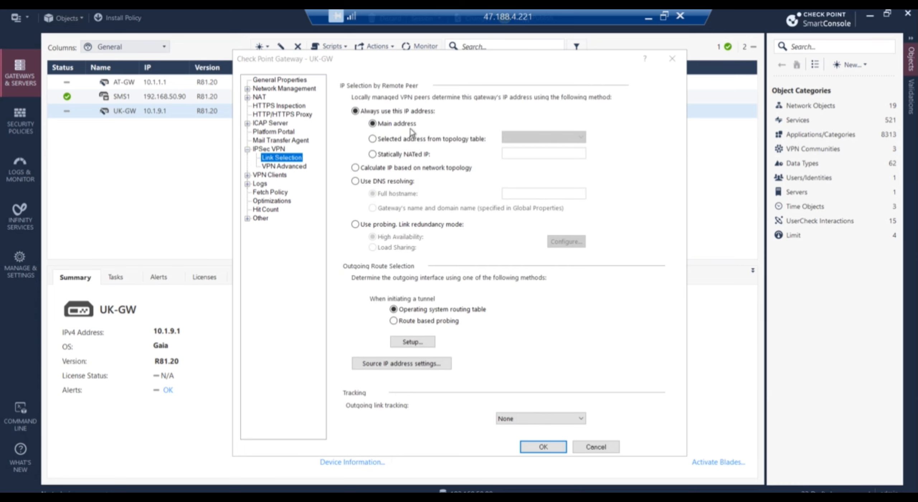
click(407, 140)
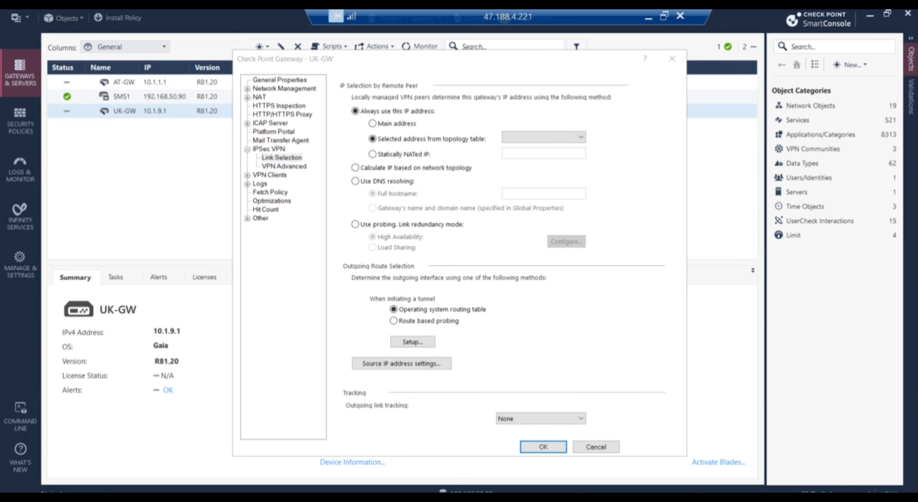
mouse_move(280, 499)
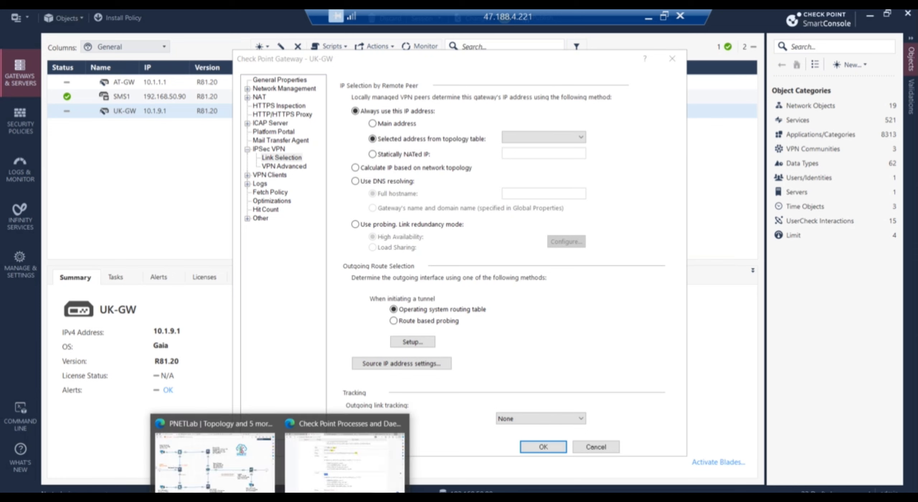
click(228, 464)
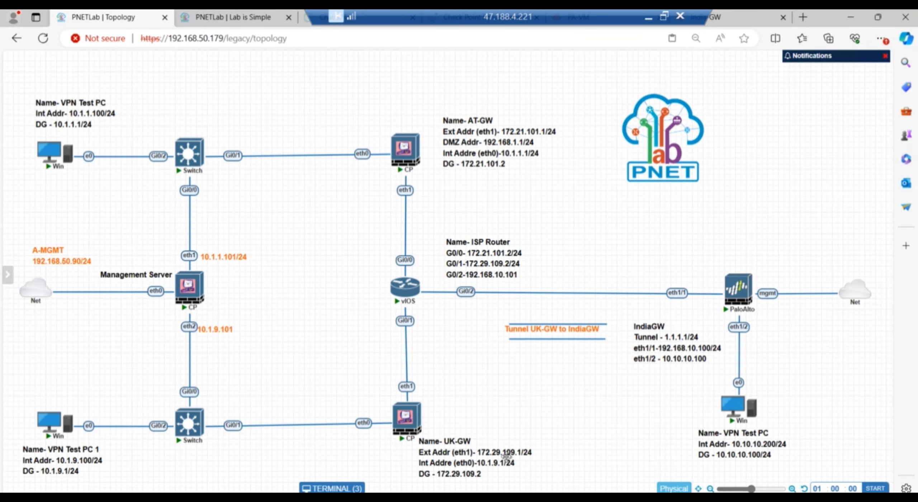
Bring up the PNETLab topology to read UK-GW's external address 172.29.109.1/24.
click(280, 498)
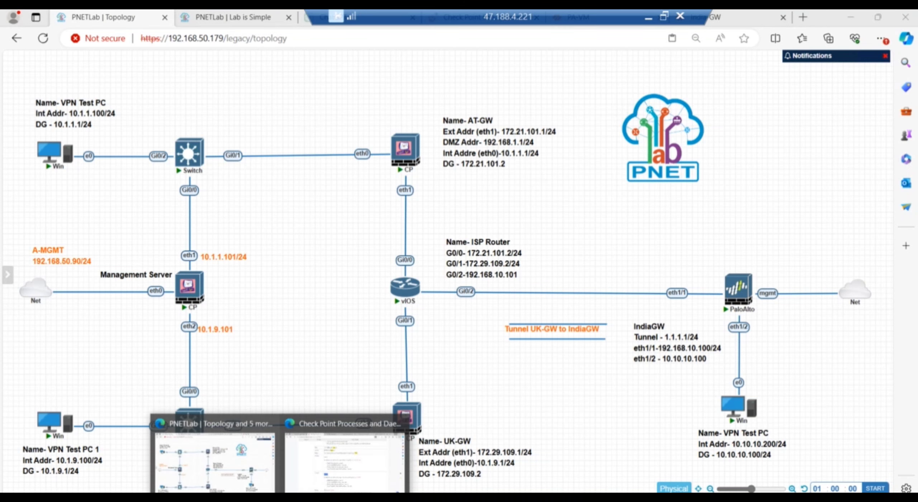
Make UK-GW's link selection use topology address 172.29.109.1 and save the gateway.
click(445, 498)
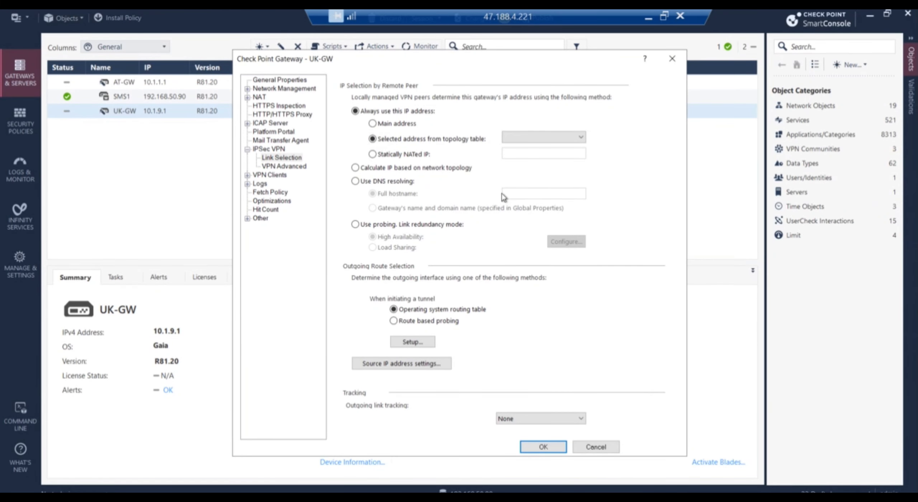
click(581, 138)
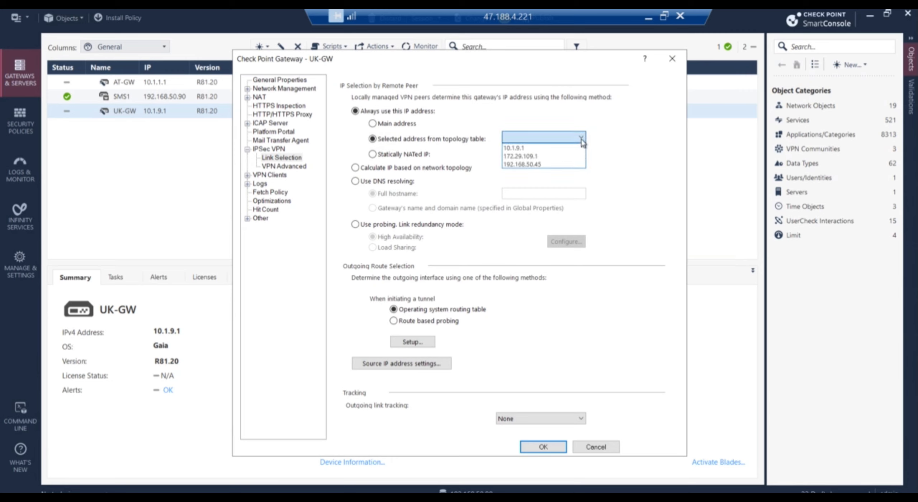
click(535, 160)
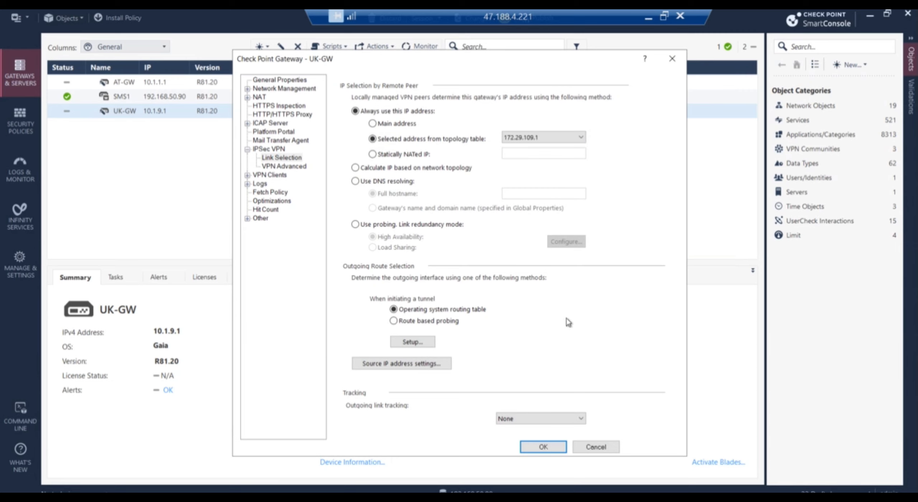
click(538, 443)
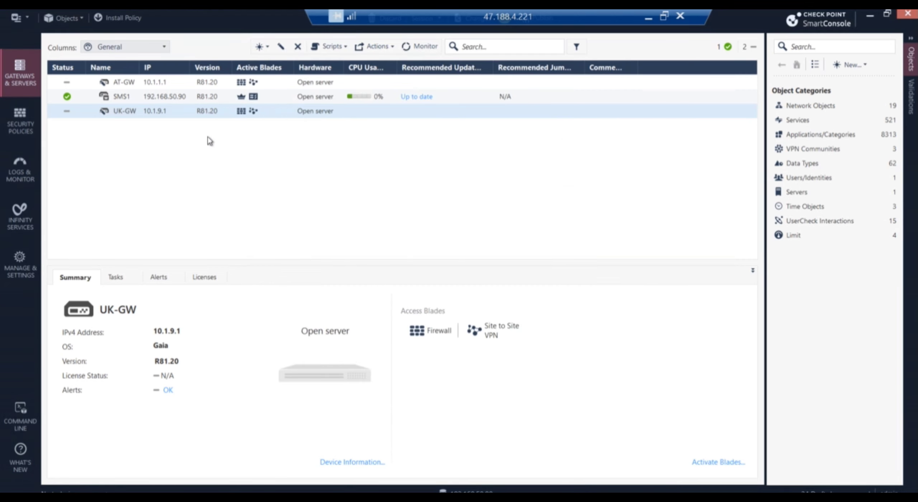
In AT-GW's properties, switch the VPN Domain to User defined.
click(138, 82)
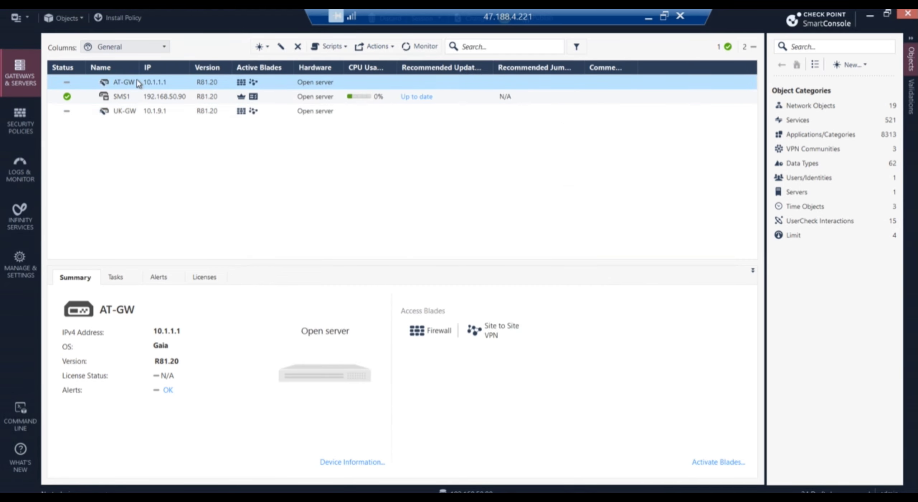
double_click(137, 82)
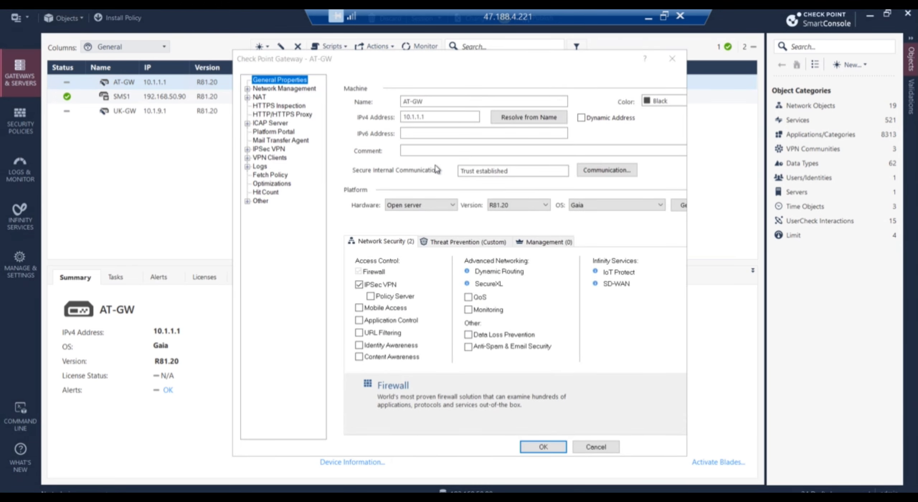
click(283, 89)
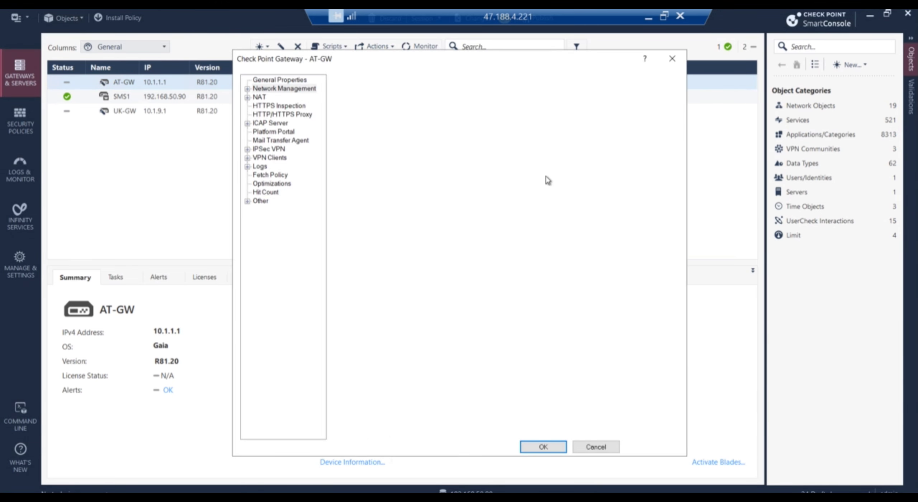
click(248, 89)
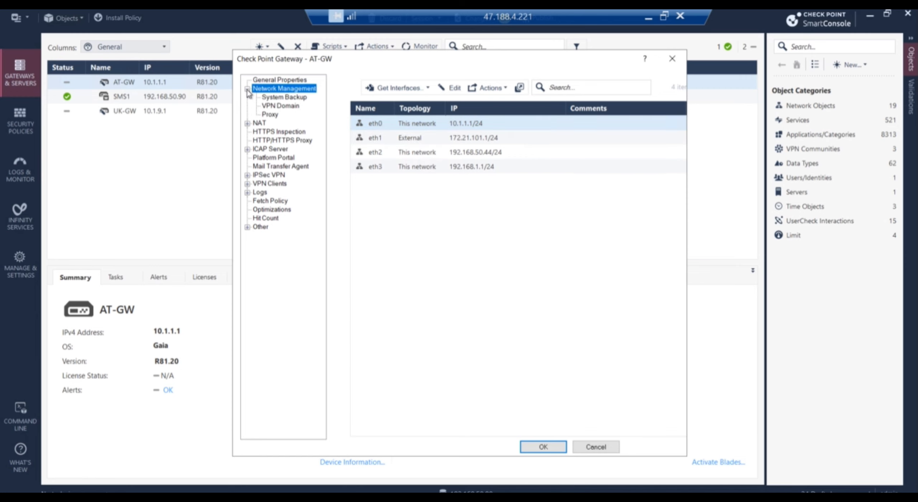
click(274, 105)
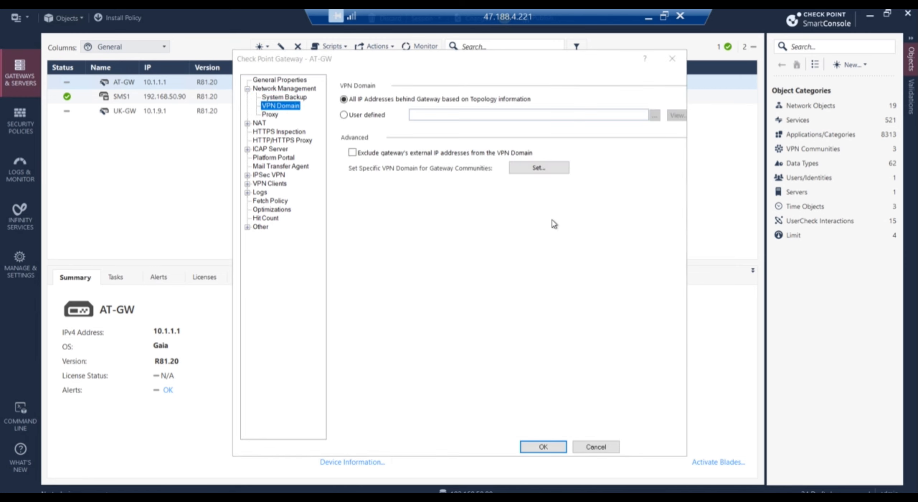
click(352, 117)
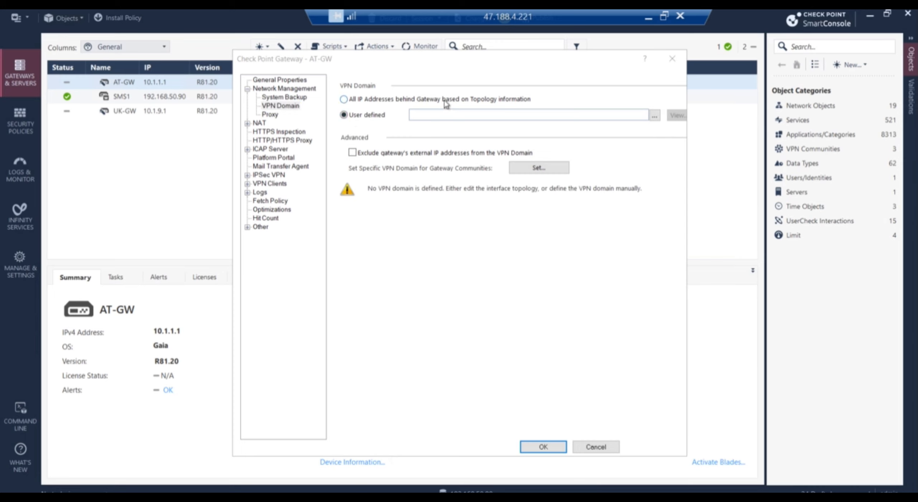
Create a new simple group named US-GW-InterestingTraffic and begin adding members.
click(655, 118)
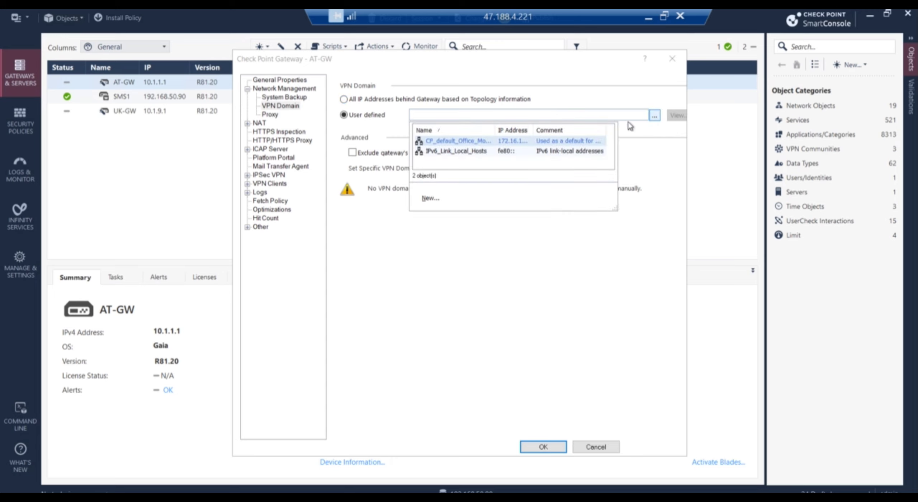
click(432, 198)
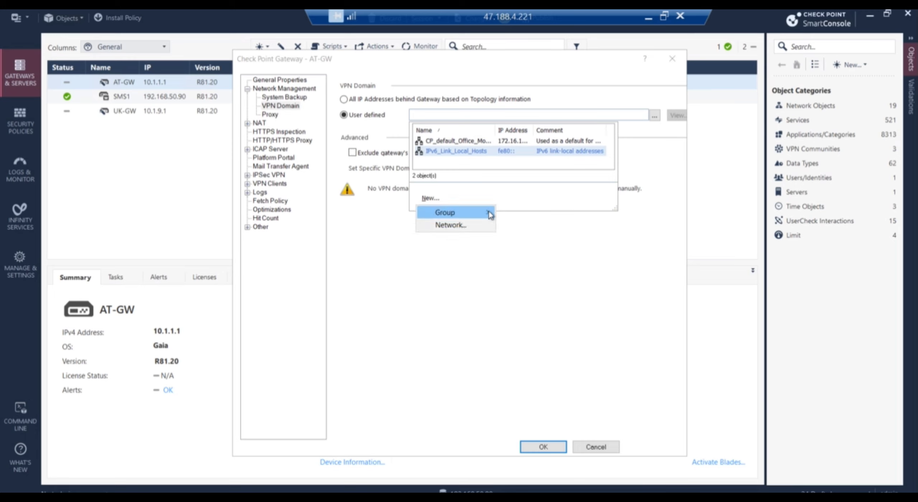
mouse_move(490, 212)
click(525, 215)
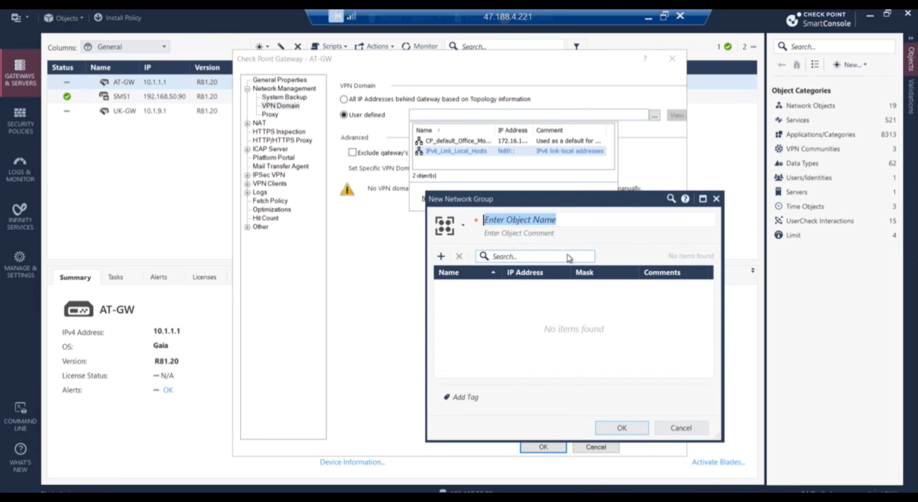
text(U)
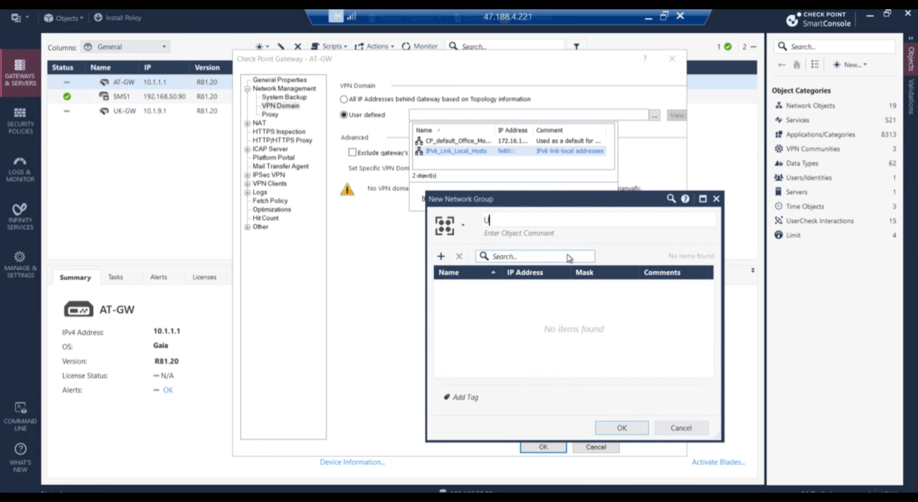
text(S-GW-Interesting)
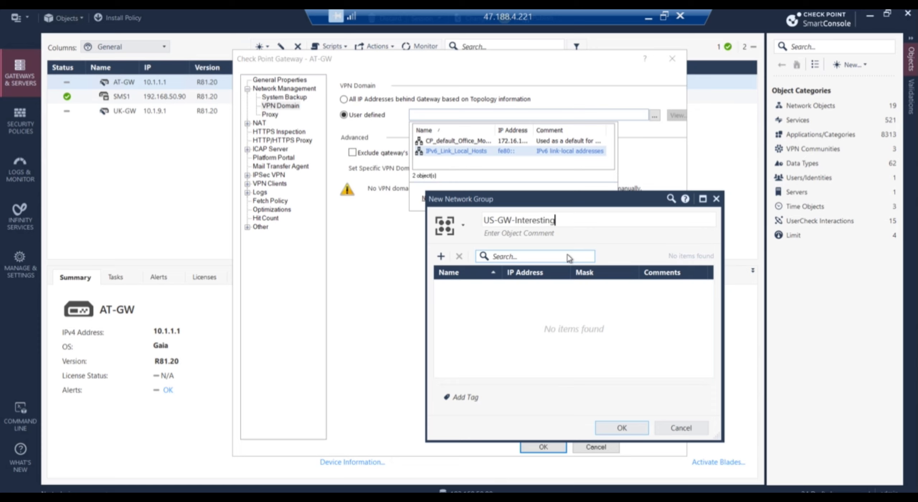
text(Traffi)
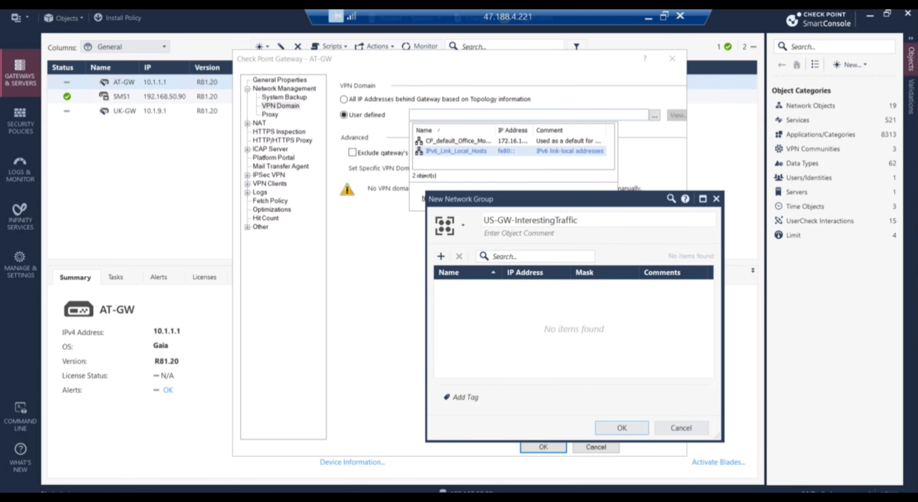
text(c)
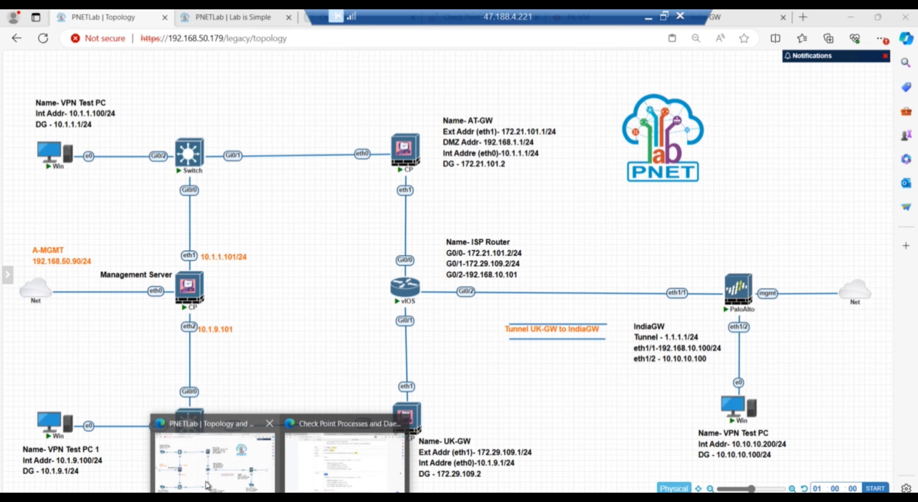
click(207, 485)
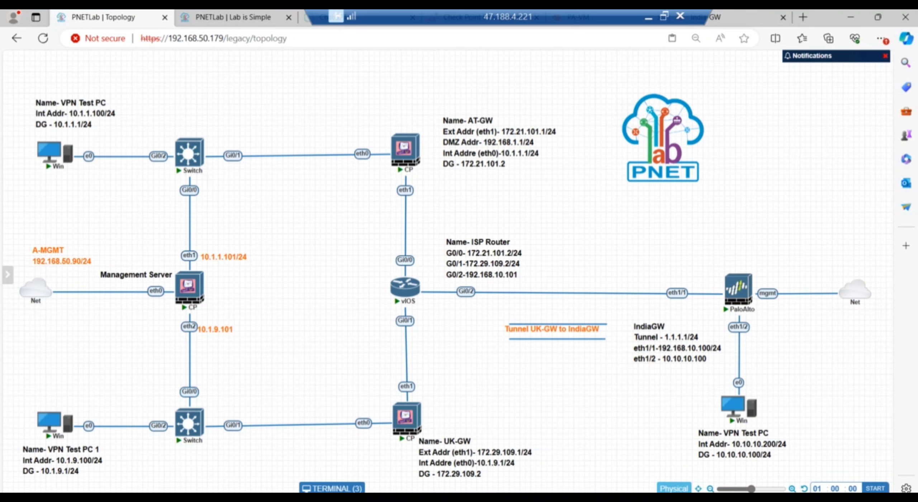
click(484, 489)
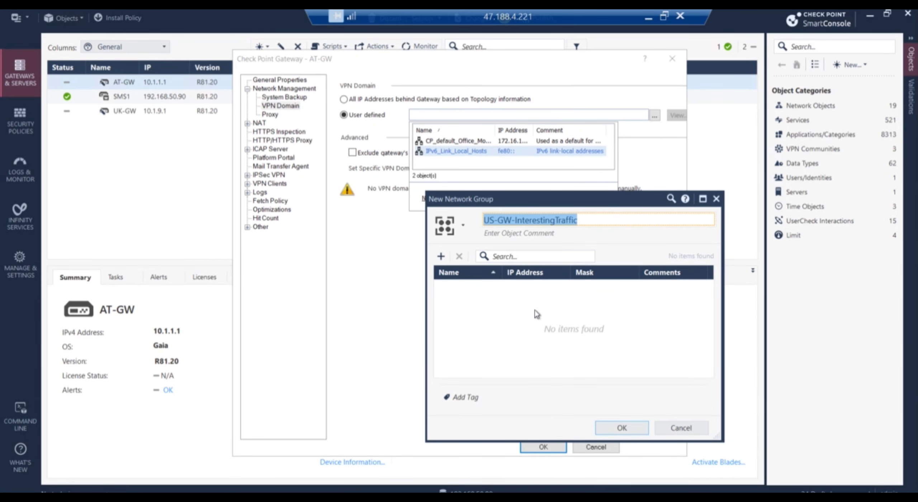
click(440, 256)
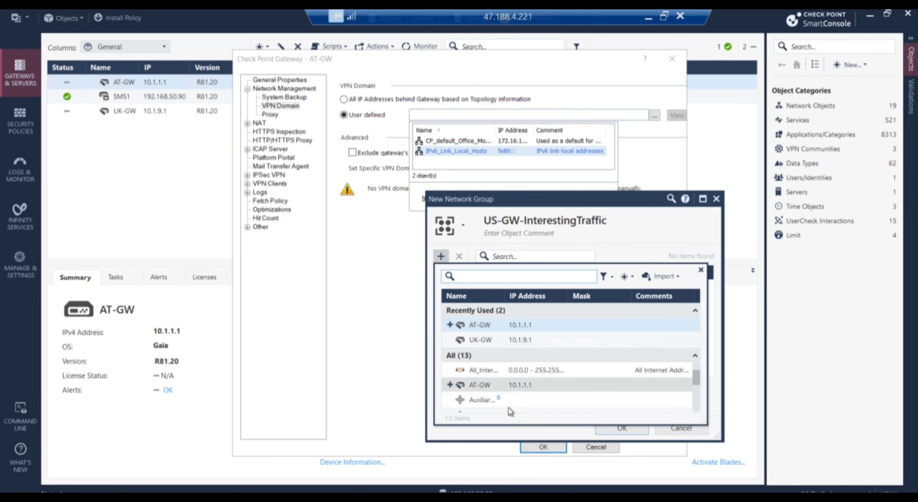
Add new network Internal-US (10.1.1.0 / 255.255.255.0) to the group and save the group.
click(627, 276)
click(655, 304)
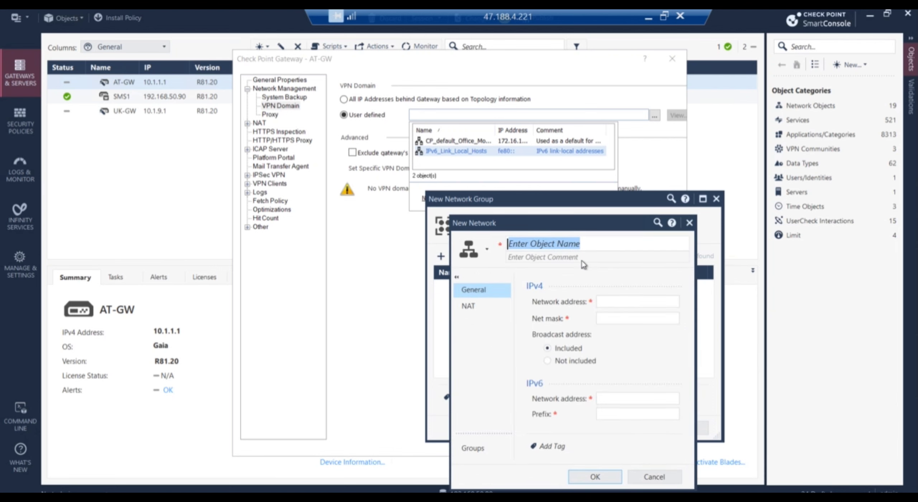
text(Inte)
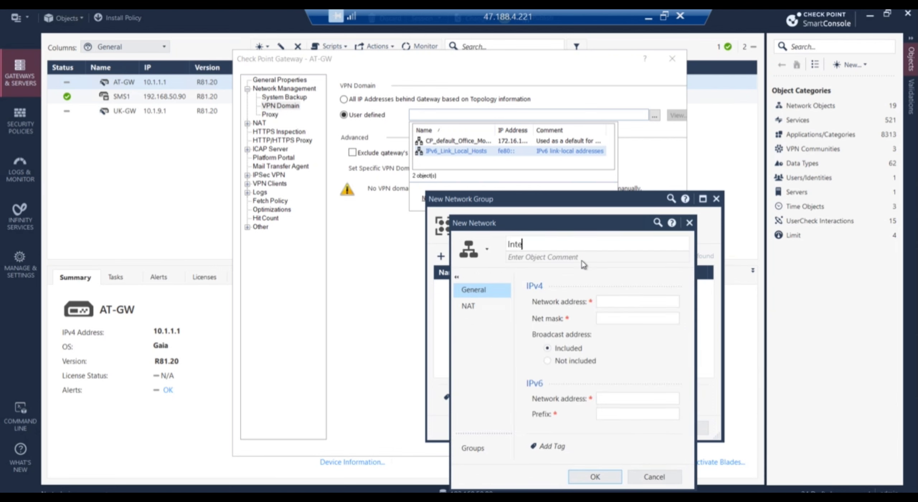
text(rnal-US)
click(608, 302)
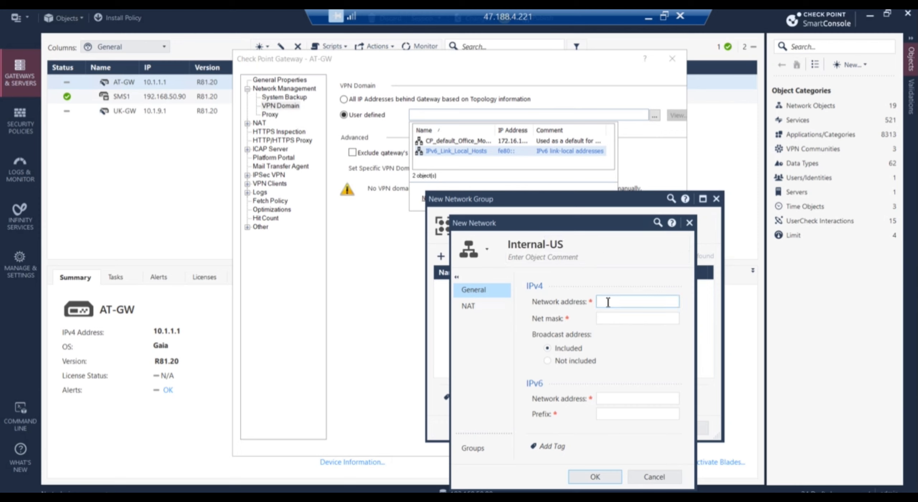
text(10.1.1.0)
click(632, 319)
text(2)
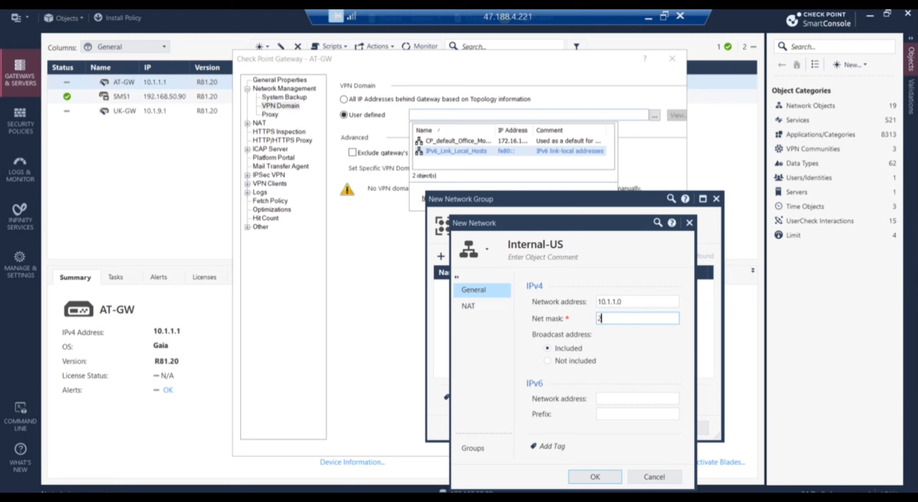
text(55.255.255.0)
click(605, 476)
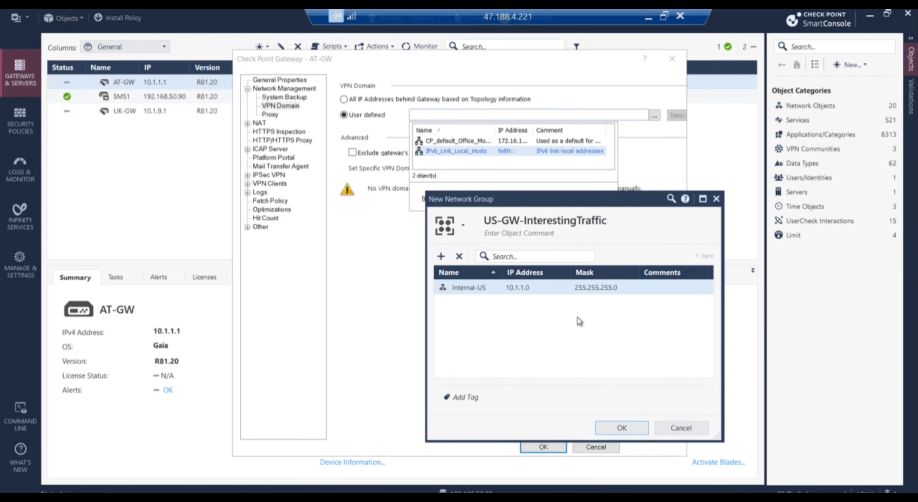
click(629, 429)
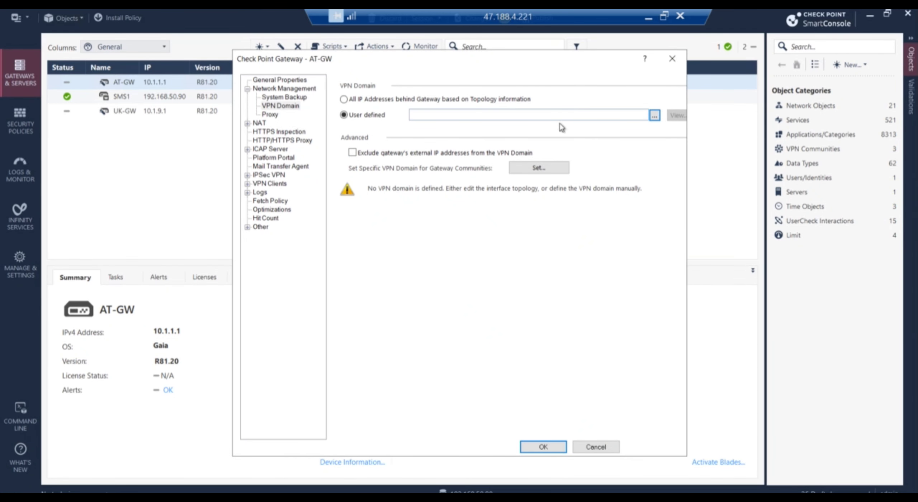
Select US-GW-InterestingTraffic as AT-GW's VPN domain and save the gateway.
click(654, 116)
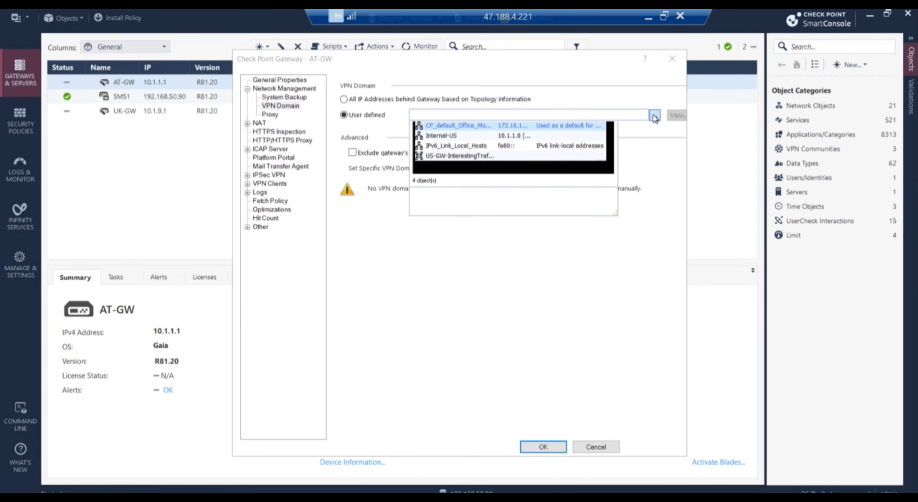
click(444, 151)
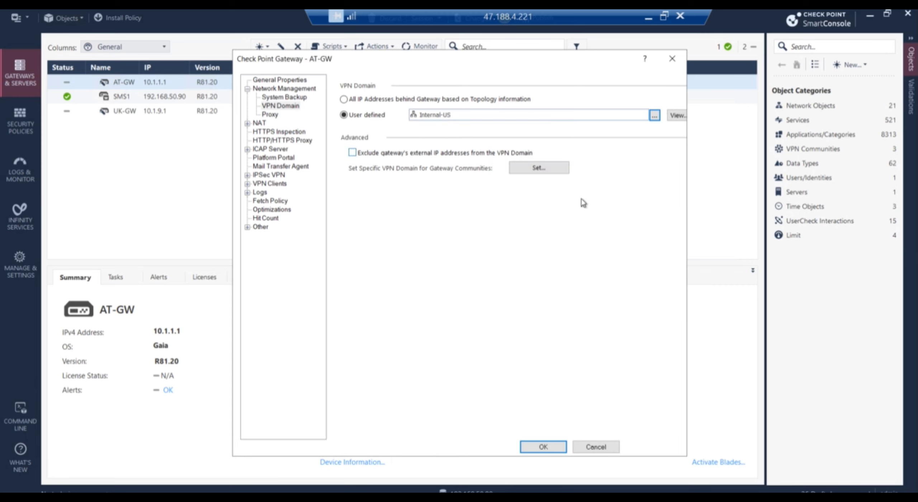
click(655, 116)
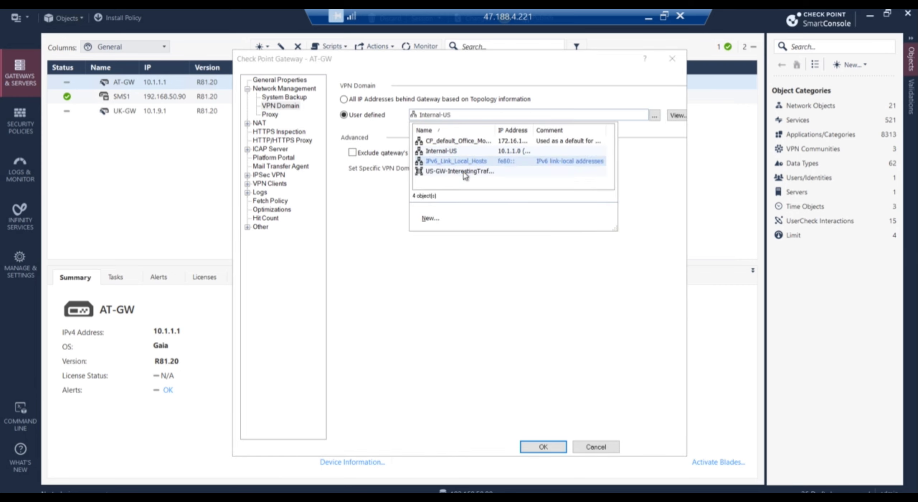
click(462, 171)
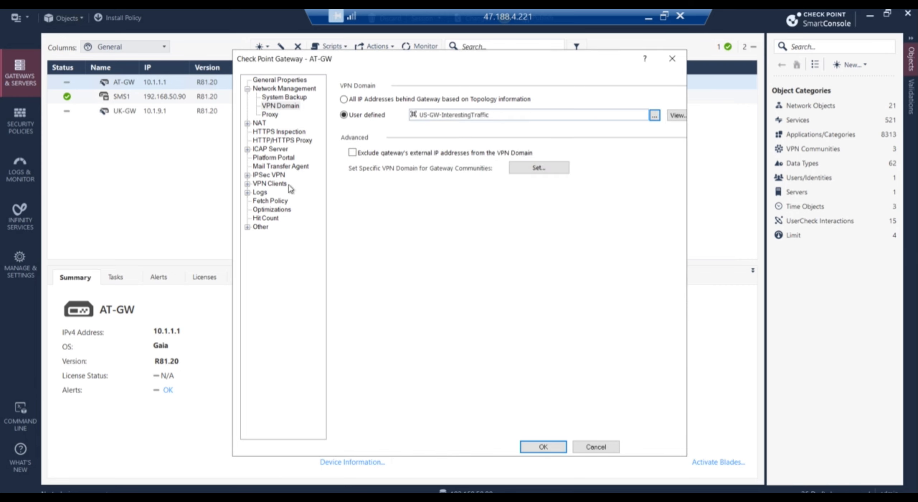
click(545, 453)
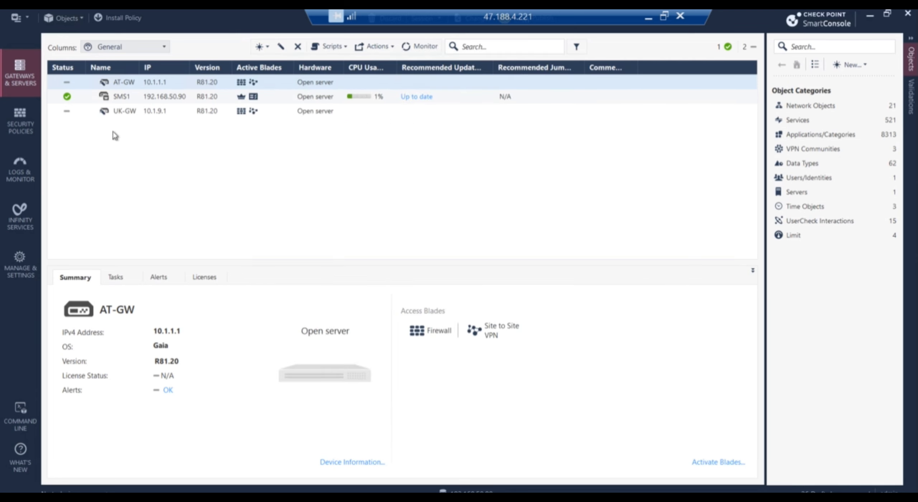
In UK-GW's Network Management, switch the VPN Domain to User defined.
click(121, 108)
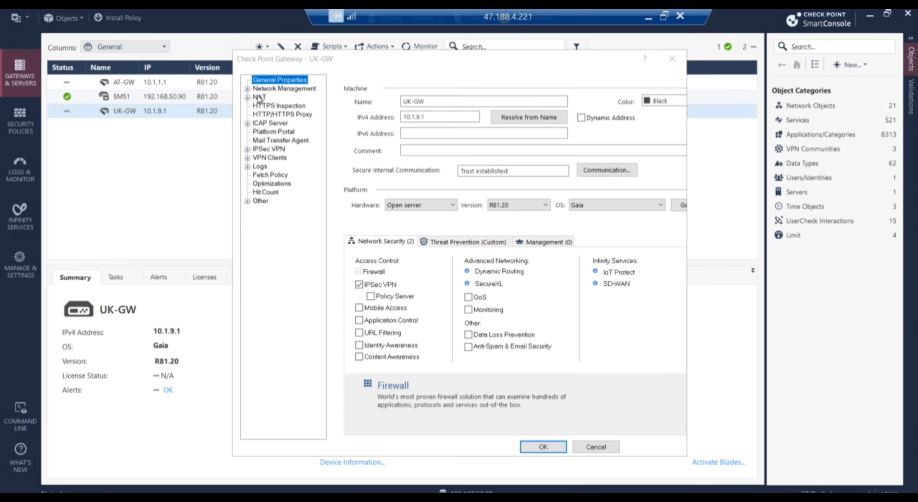
click(248, 89)
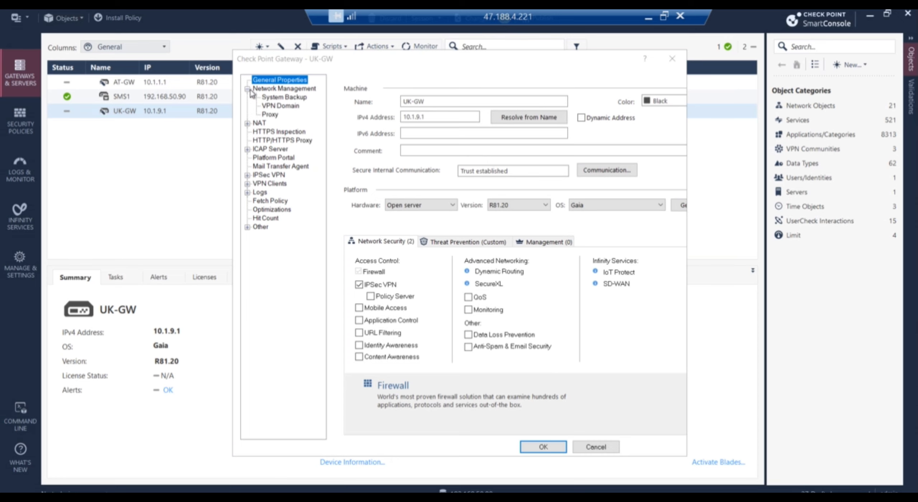
click(281, 107)
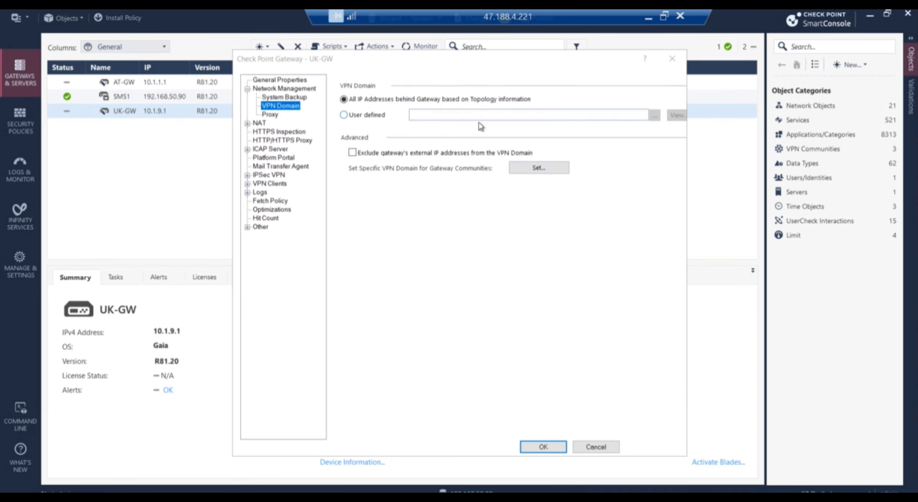
click(363, 115)
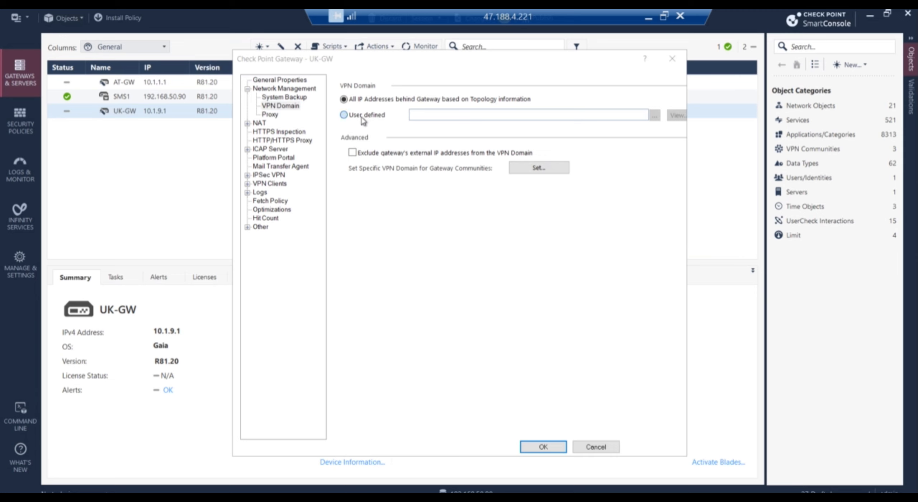
Create a new simple group named UK-Group_Internal and begin adding members.
click(655, 116)
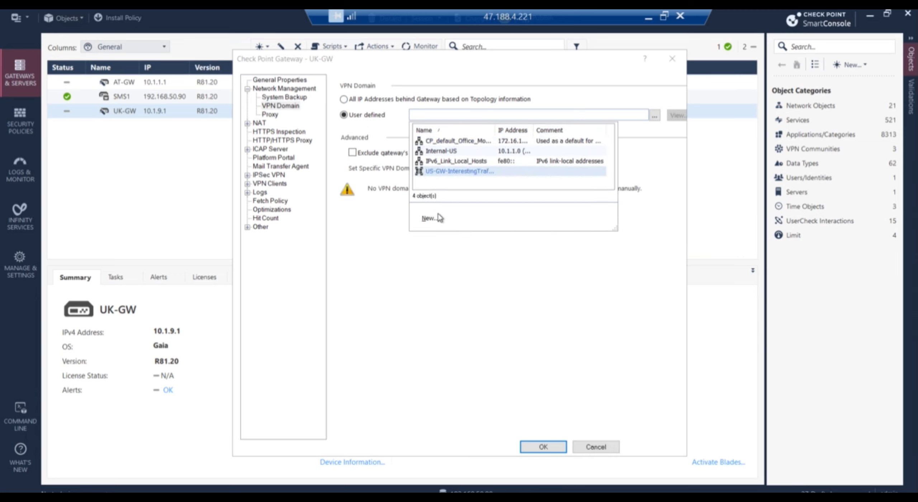
click(437, 219)
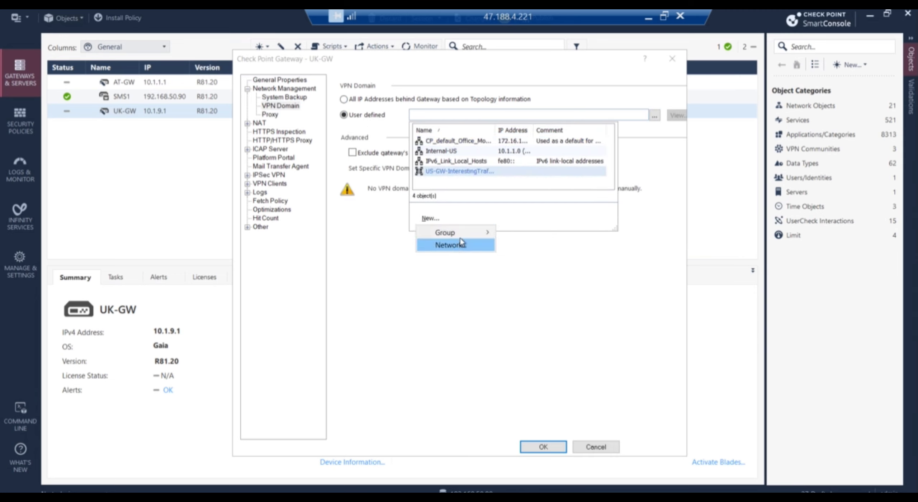
mouse_move(465, 234)
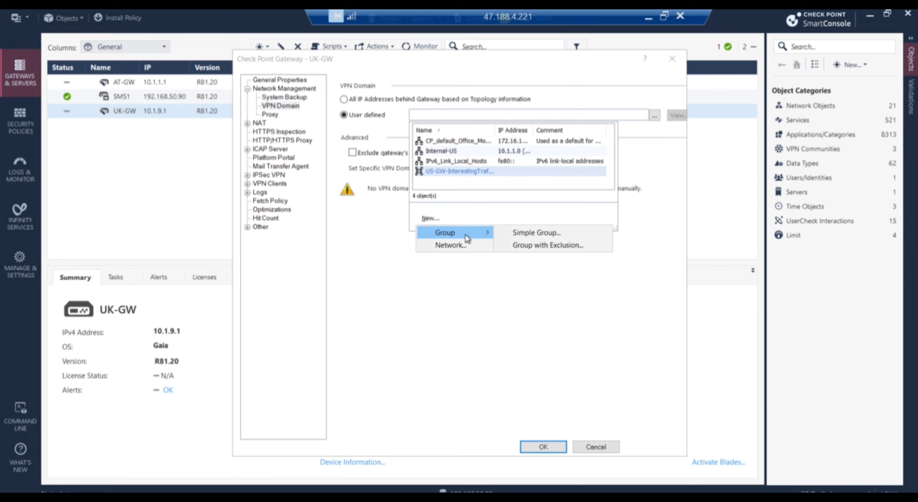
click(525, 233)
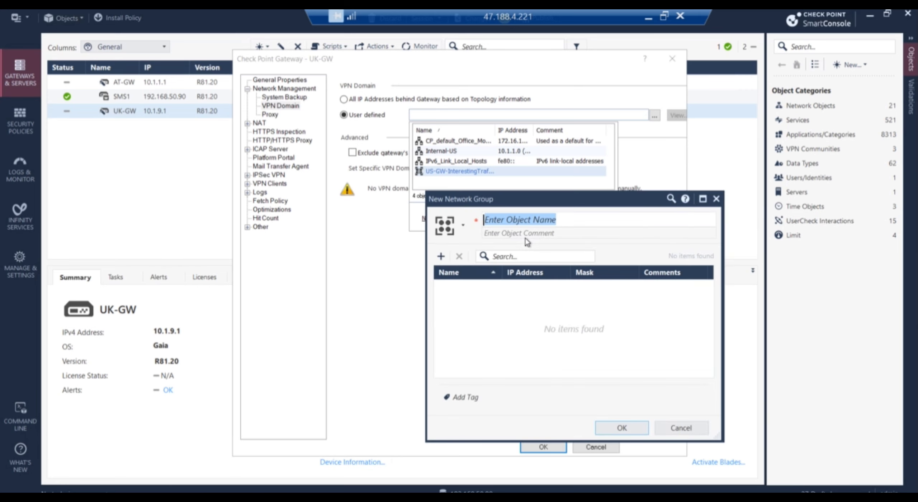
text(UK)
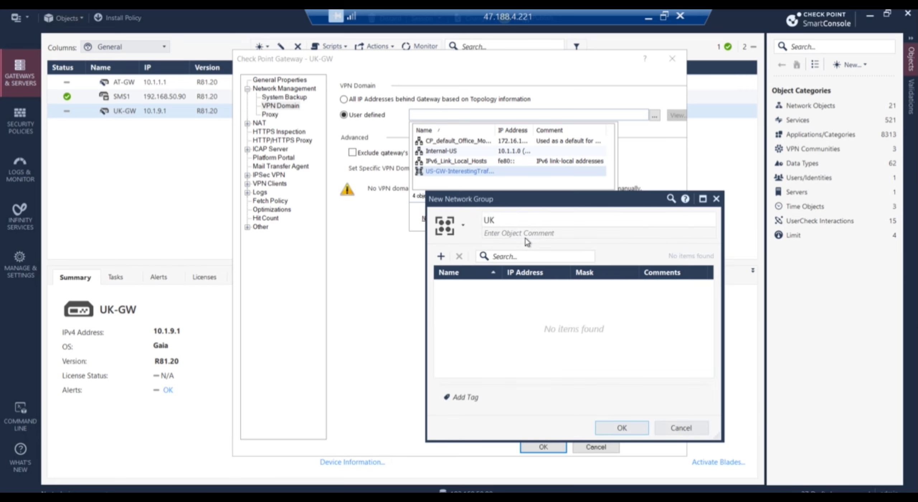
text(-Group_Internal)
click(441, 256)
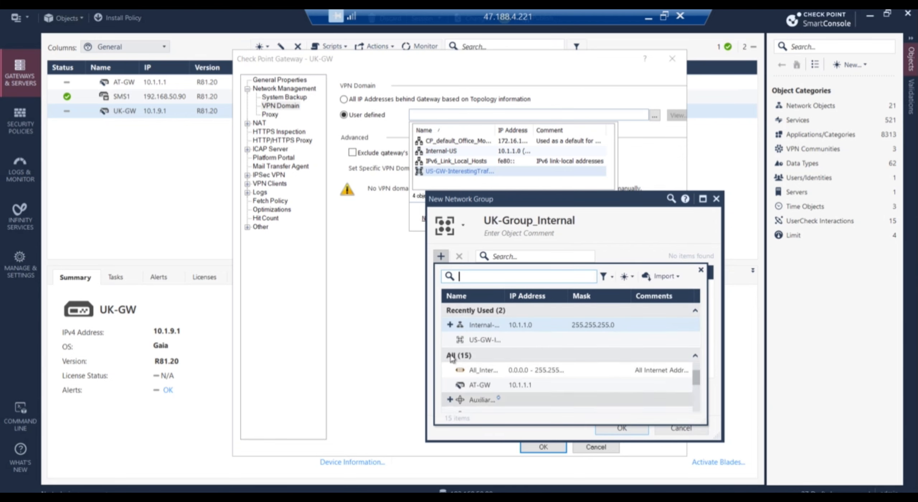
Start a new network named UK-Internal, checking the PNETLab topology for its subnet.
click(628, 277)
click(648, 306)
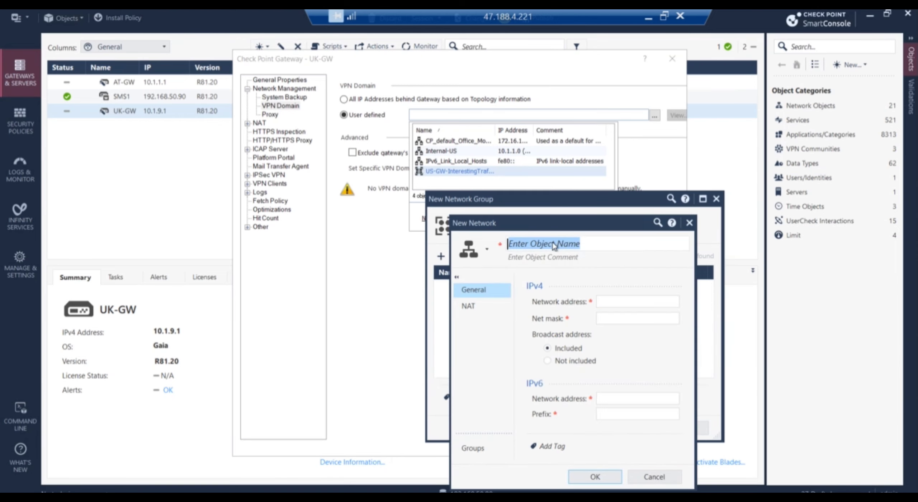
text(UK-Internal)
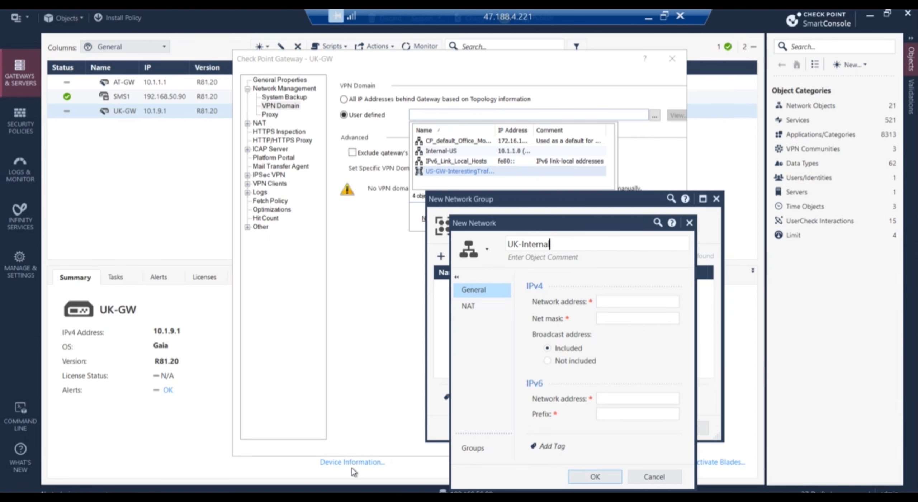
click(280, 498)
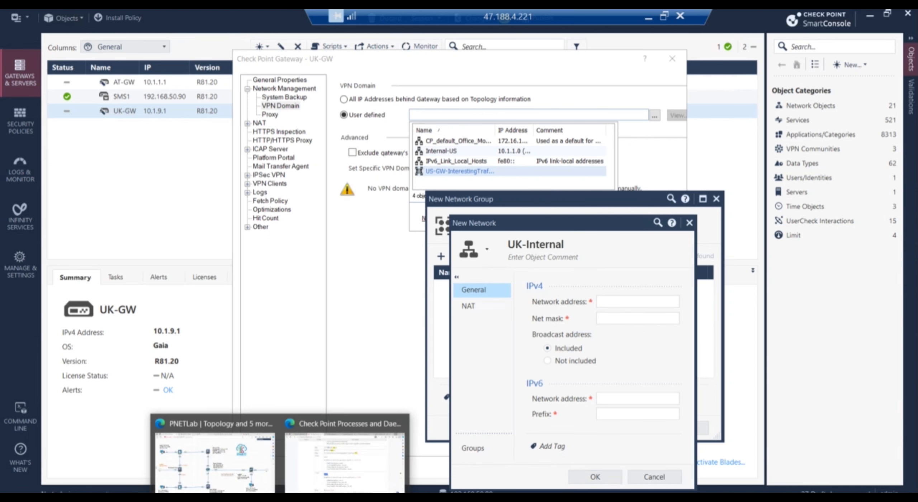
click(223, 459)
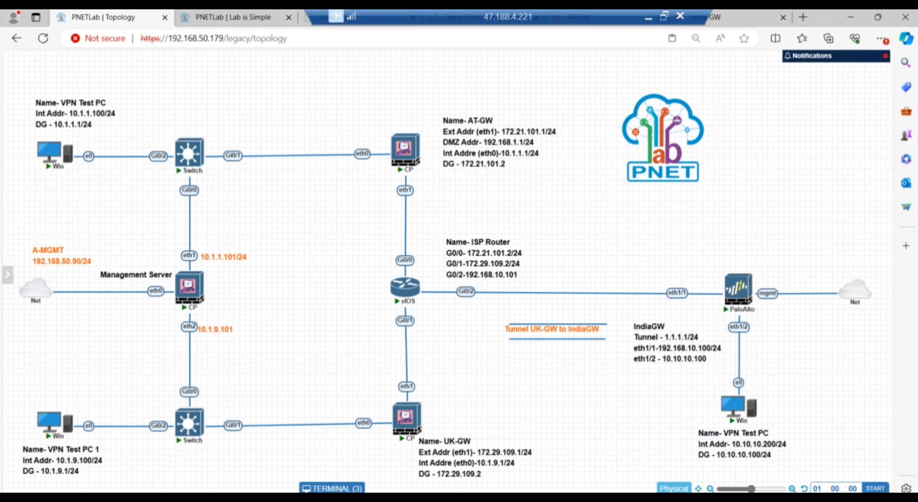
key(alt+Tab)
Give UK-Internal address 10.1.9.0, mask 255.255.255.0, and save it and UK-Group_Internal.
click(616, 302)
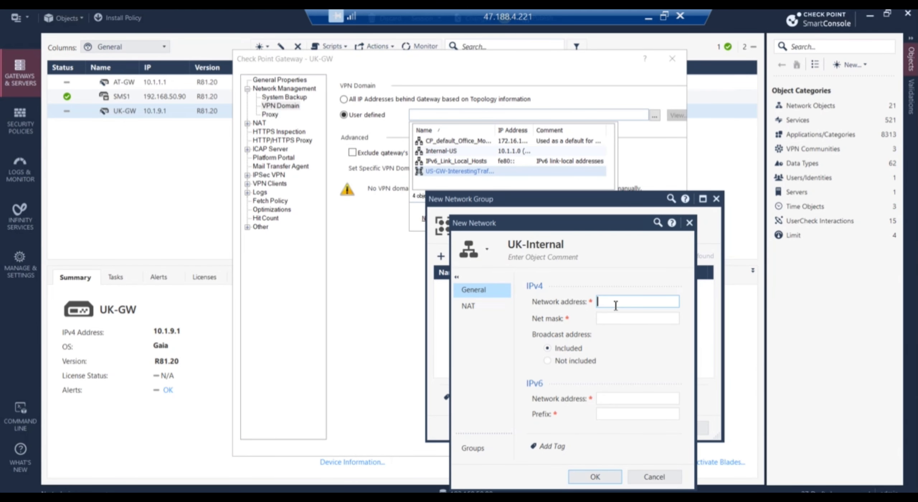
text(10.1)
text(.9.100)
key(BackSpace)
key(BackSpace)
text(.0)
click(625, 322)
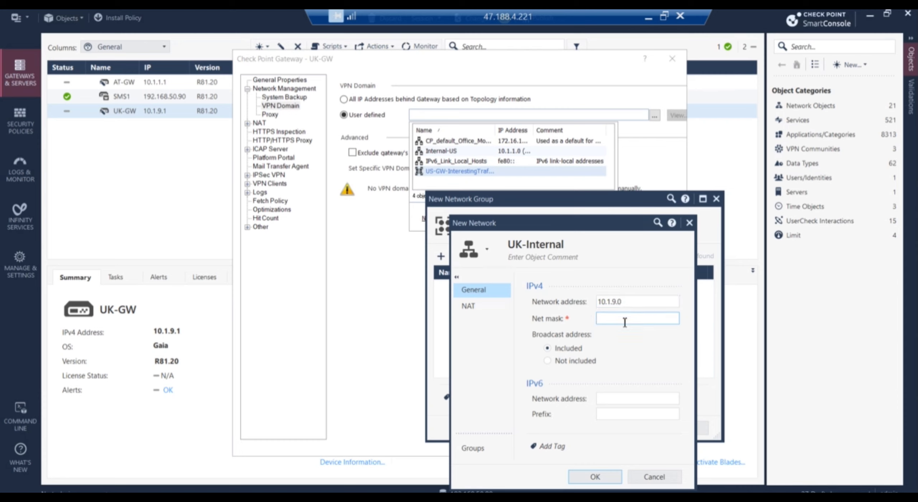
text(255.255.255.0)
click(594, 476)
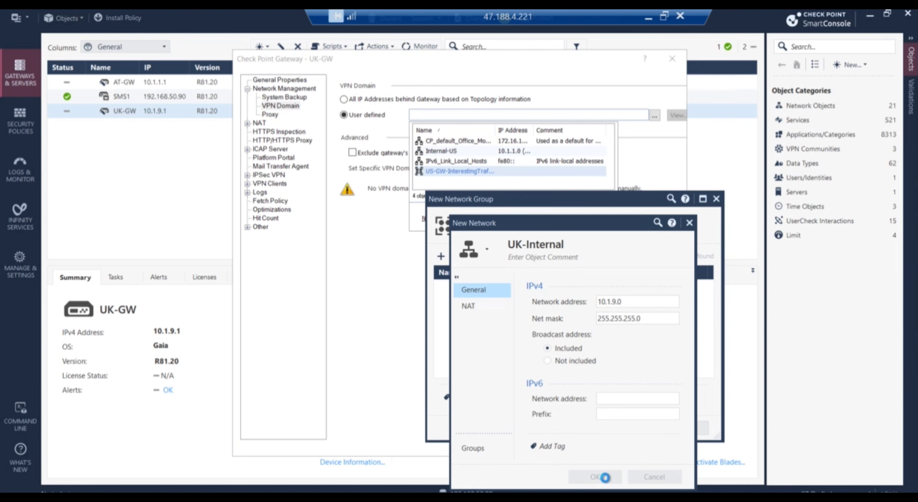
click(622, 429)
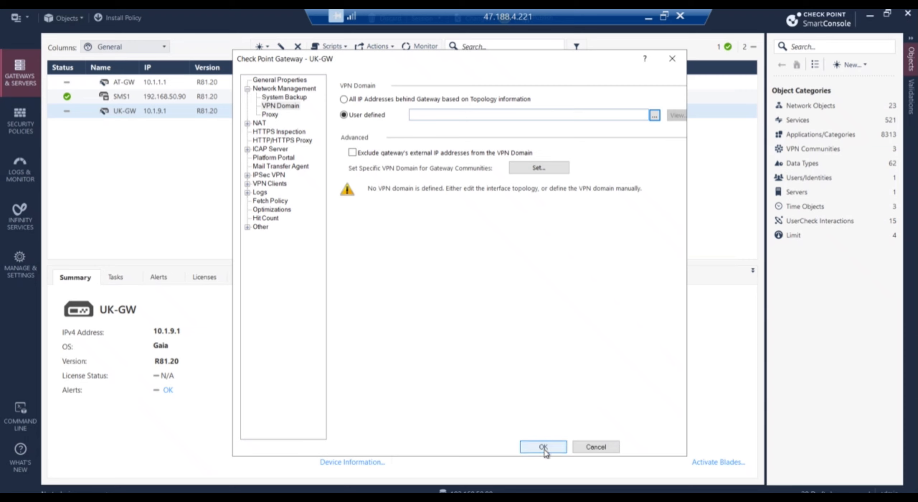
Set UK-Group_Internal as UK-GW's VPN domain, dismissing the empty-domain warning, and save.
click(544, 448)
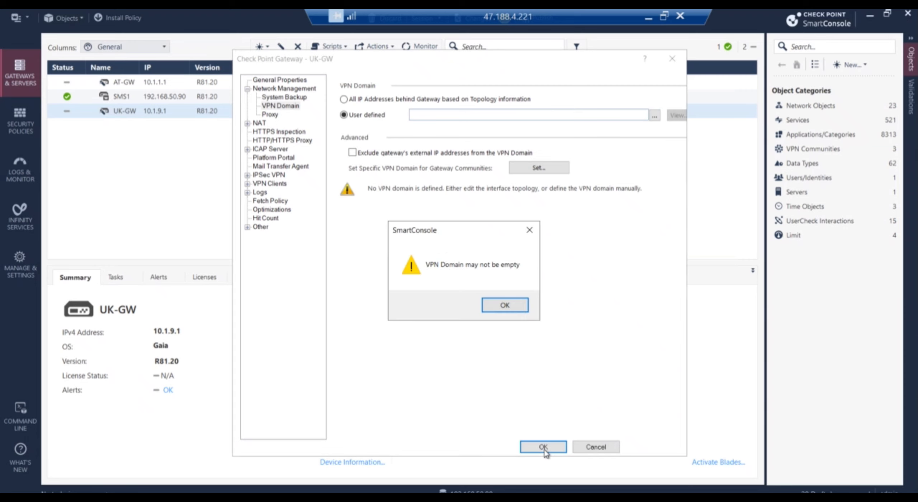
click(523, 308)
click(654, 115)
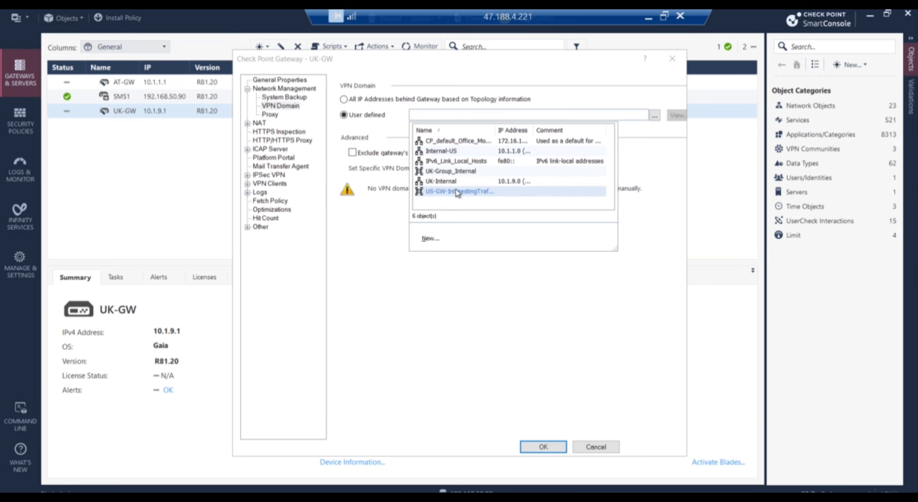
click(459, 171)
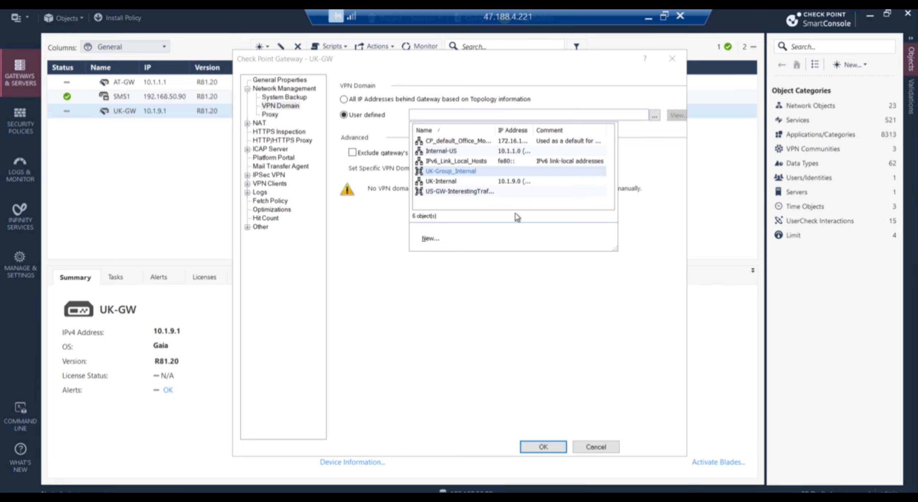
click(542, 447)
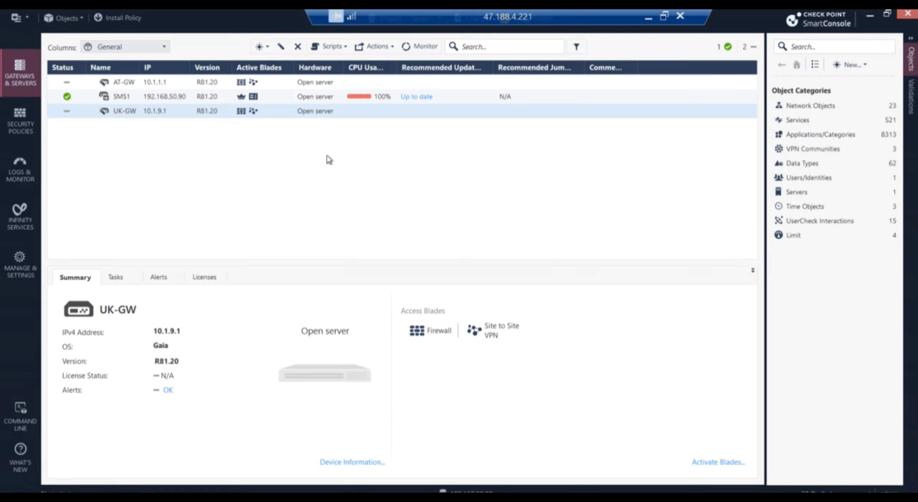
Add a new Access Control rule named VPN-US_UK-Tunnel.
click(15, 130)
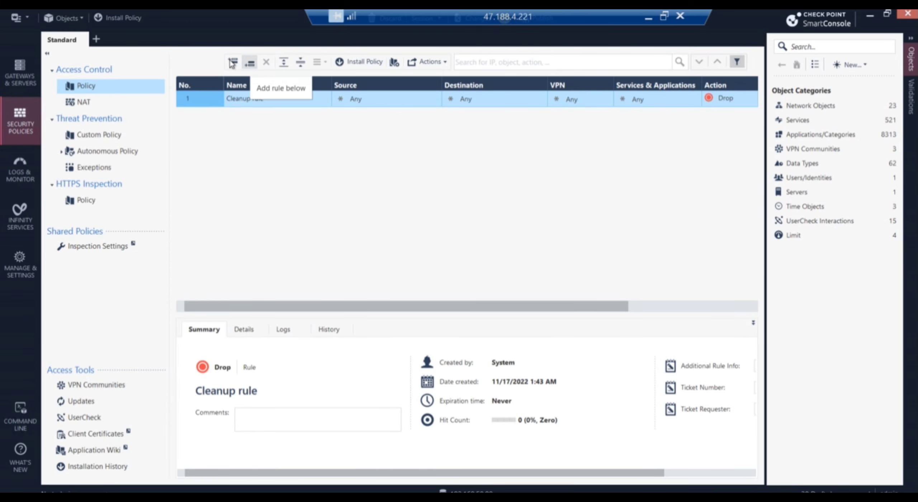
click(243, 184)
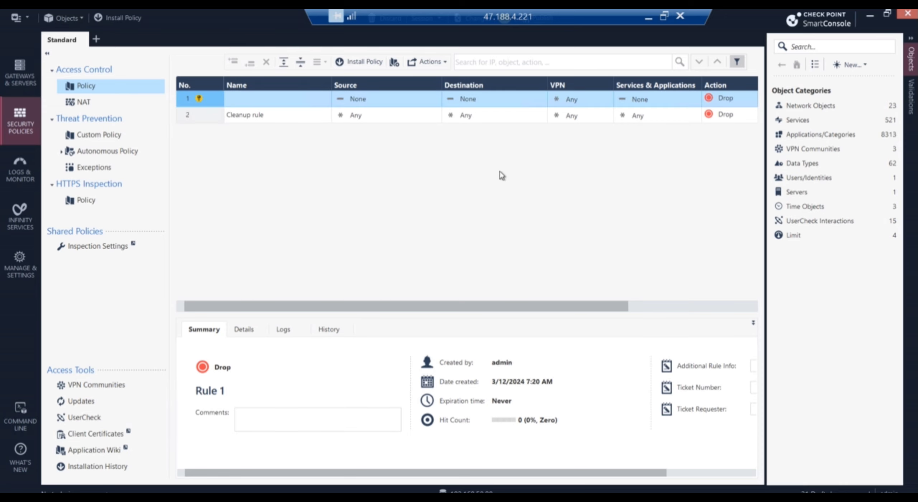
double_click(285, 96)
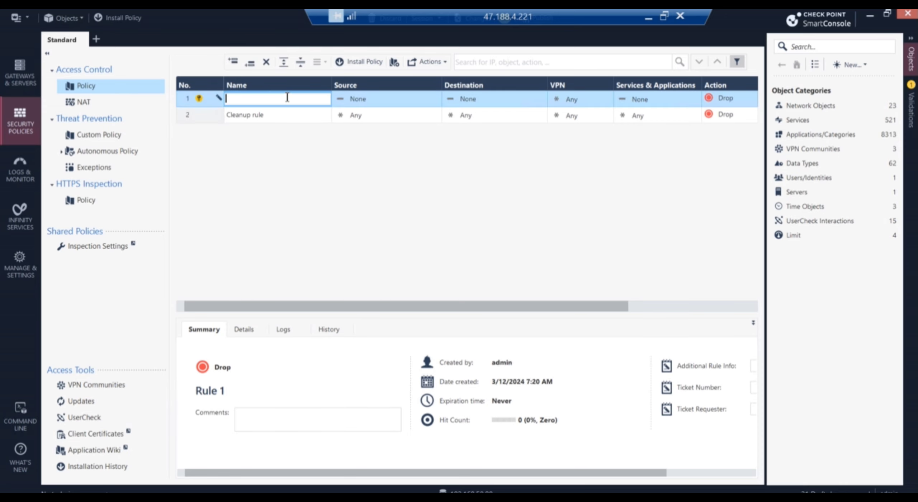
text(VPN)
text(C)
key(BackSpace)
text(-US)
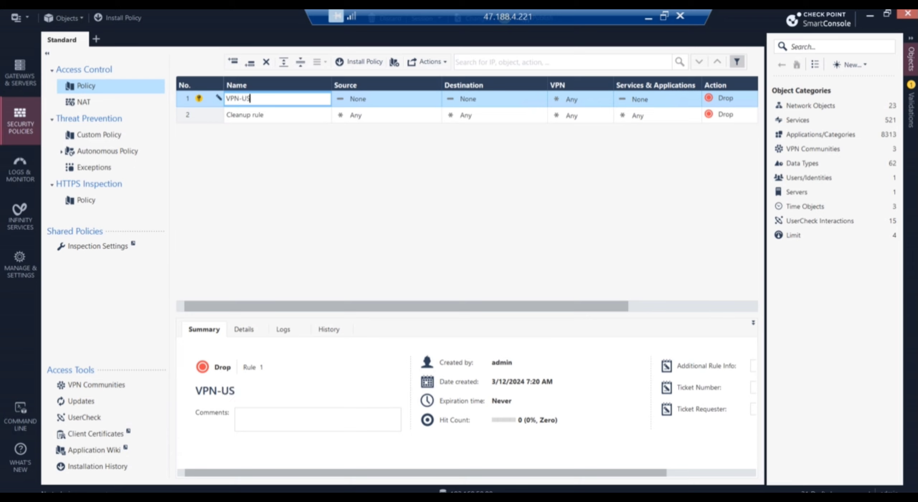
text(_UK-Tunnel)
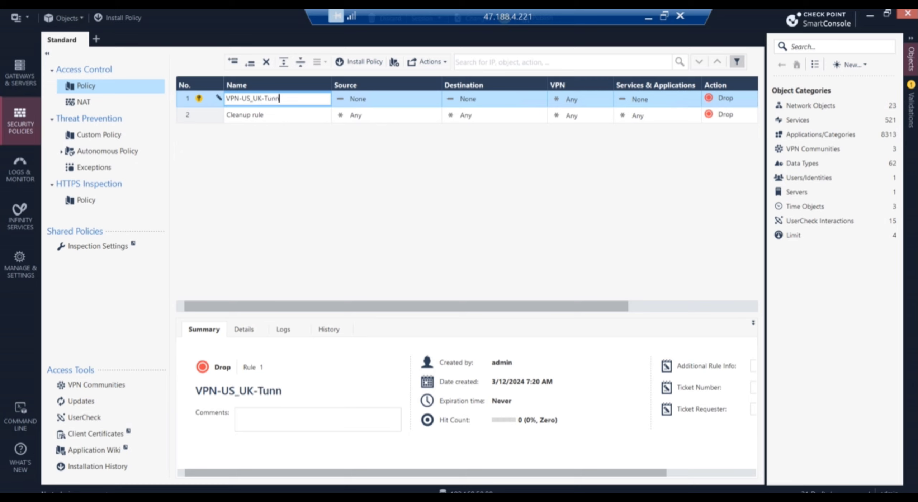
Set the rule's source to UK-Internal.
click(373, 99)
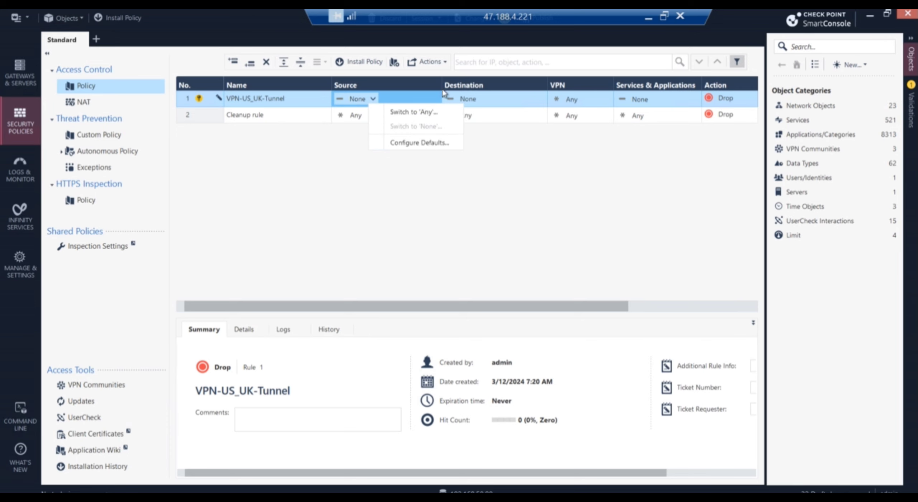
click(423, 98)
click(436, 97)
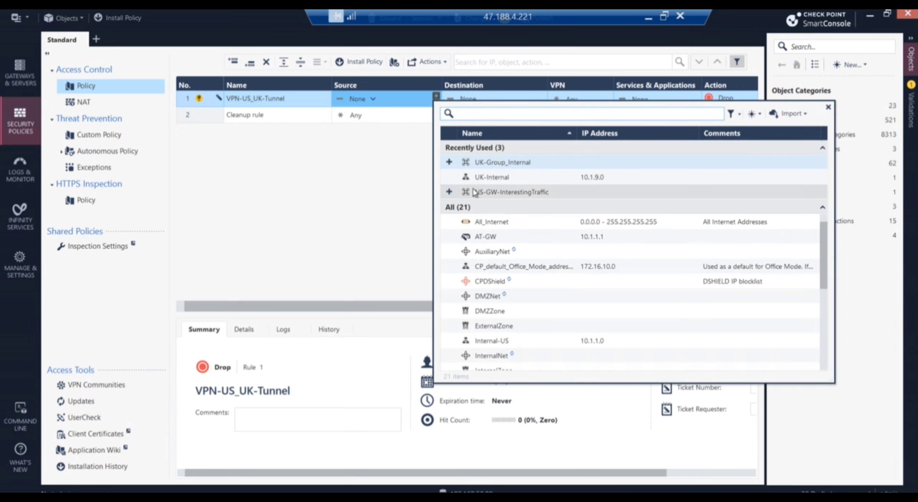
click(450, 177)
click(435, 96)
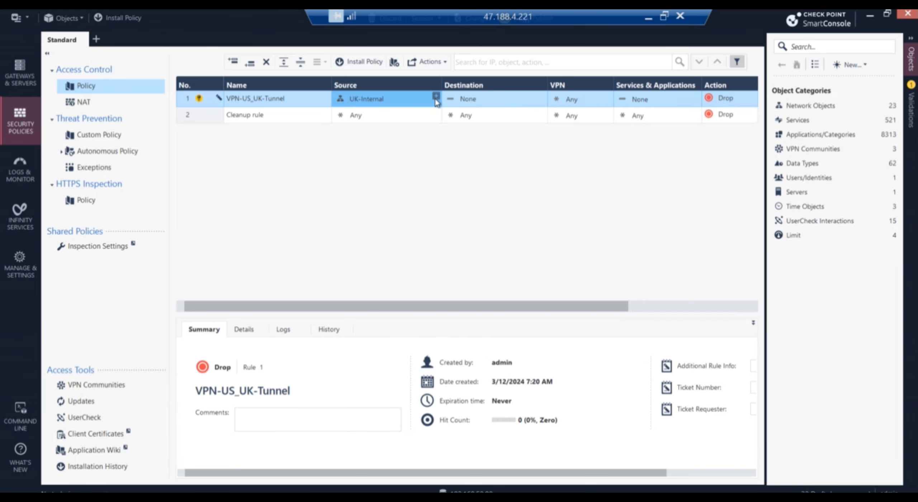
click(436, 97)
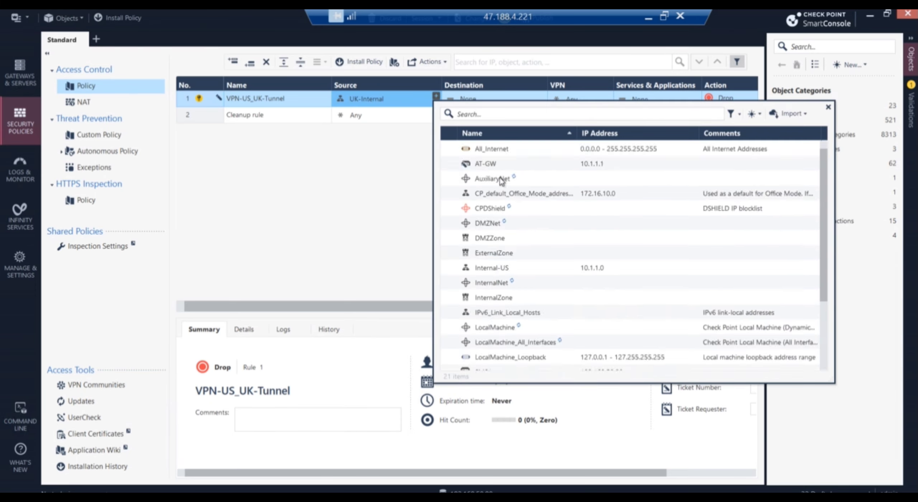
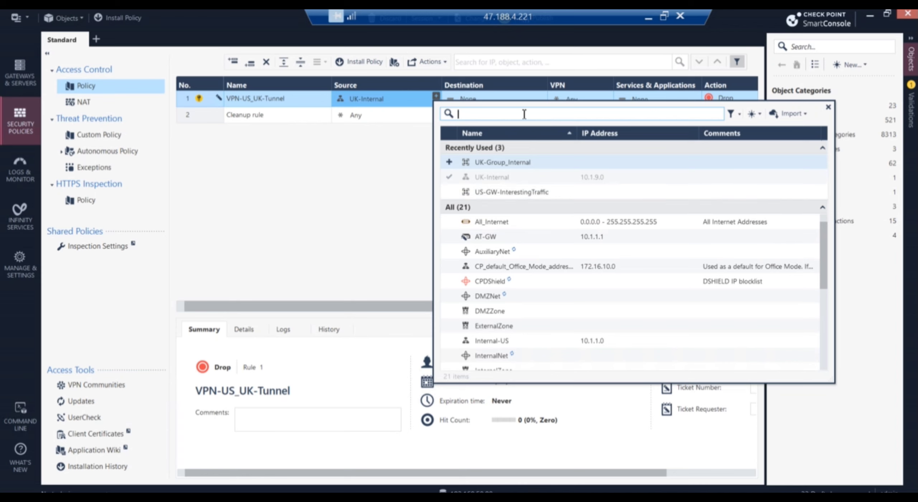
Add Internal-US to rule 1's source, then copy UK-Internal and Internal-US into its destination.
text(us)
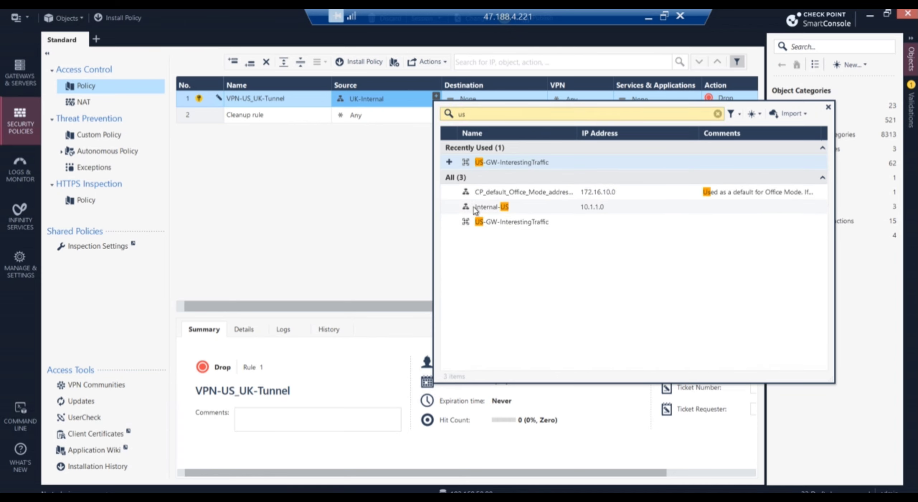
click(453, 207)
click(356, 214)
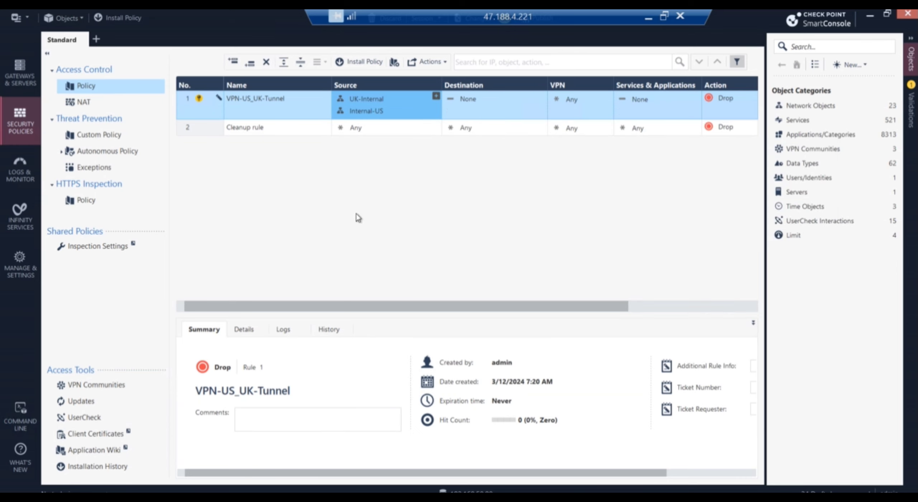
drag(369, 102, 474, 106)
drag(377, 112, 495, 107)
click(559, 95)
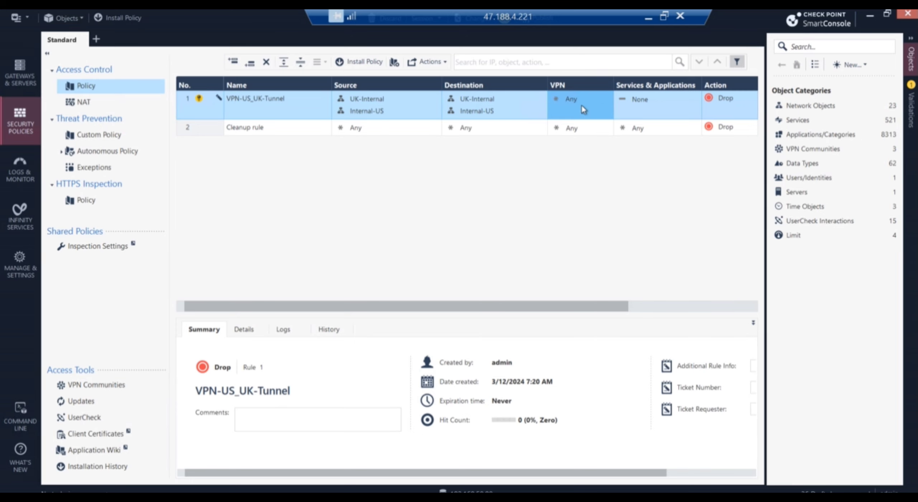
Restrict rule VPN-US_UK-Tunnel's VPN match to the specific US_UK community.
click(584, 109)
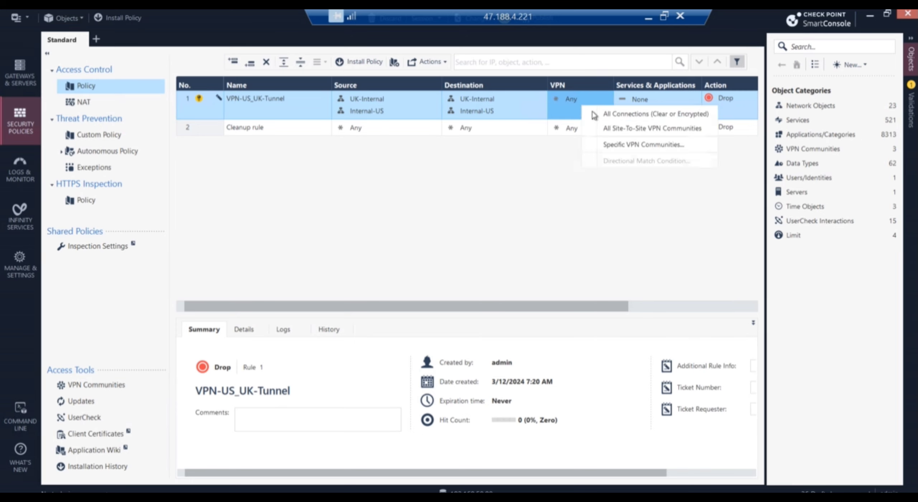
click(631, 129)
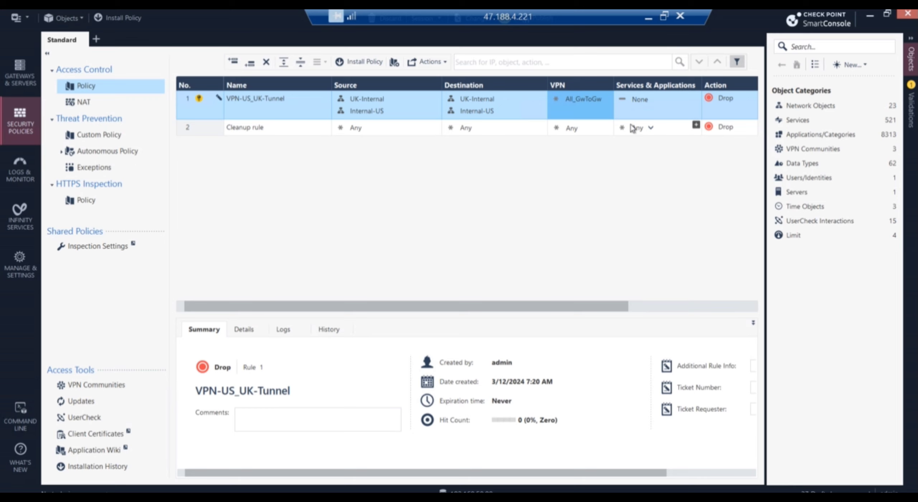
click(580, 101)
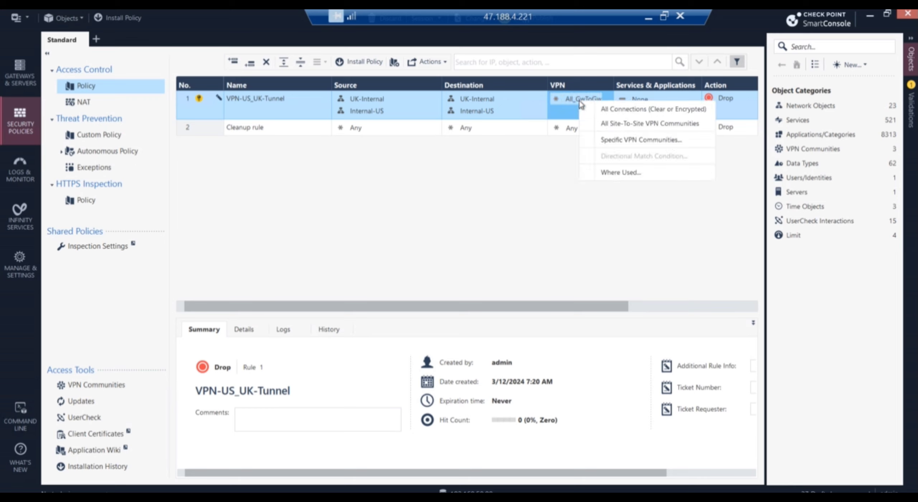
click(634, 142)
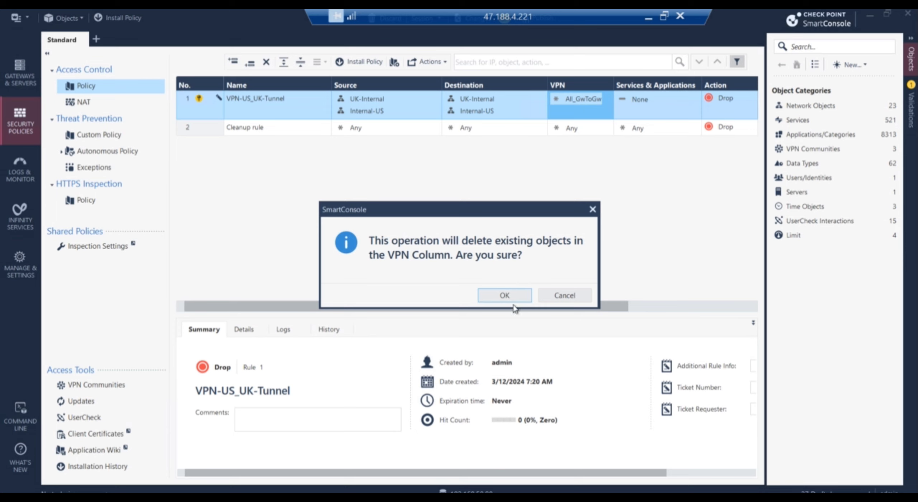
click(509, 295)
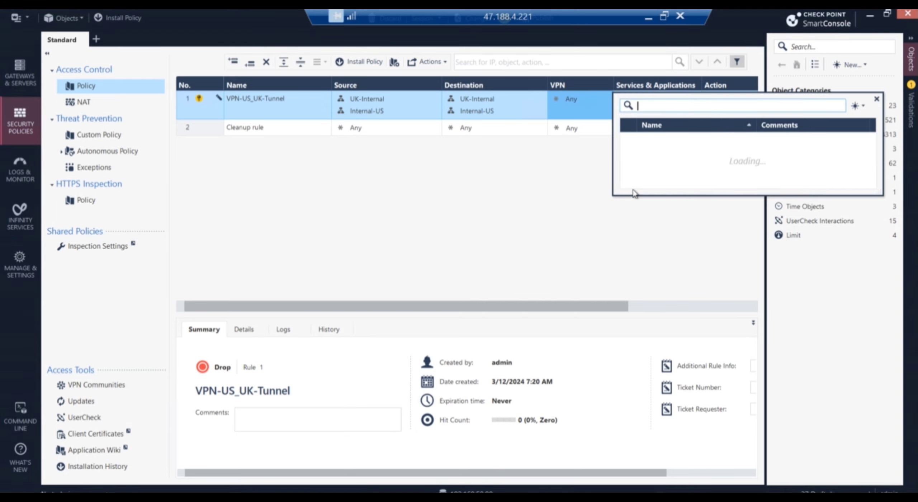
click(678, 173)
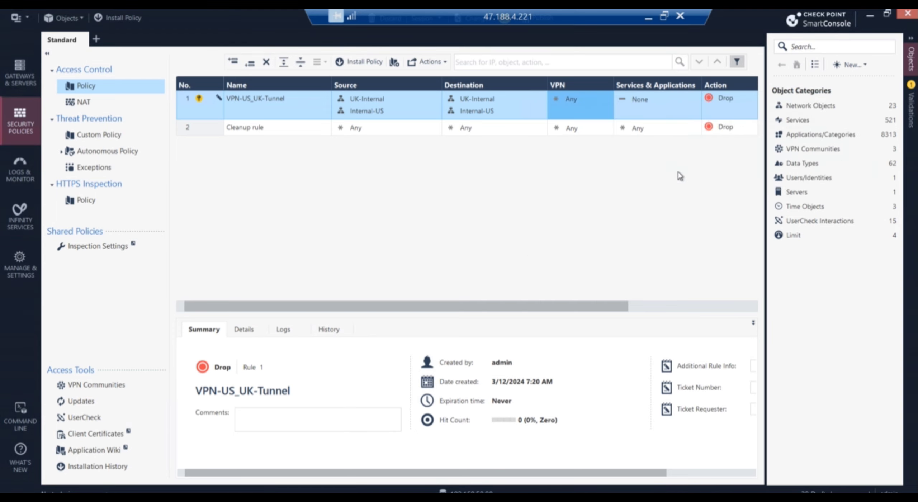
Set the rule's services to Any, action to Accept and tracking to Log.
click(654, 101)
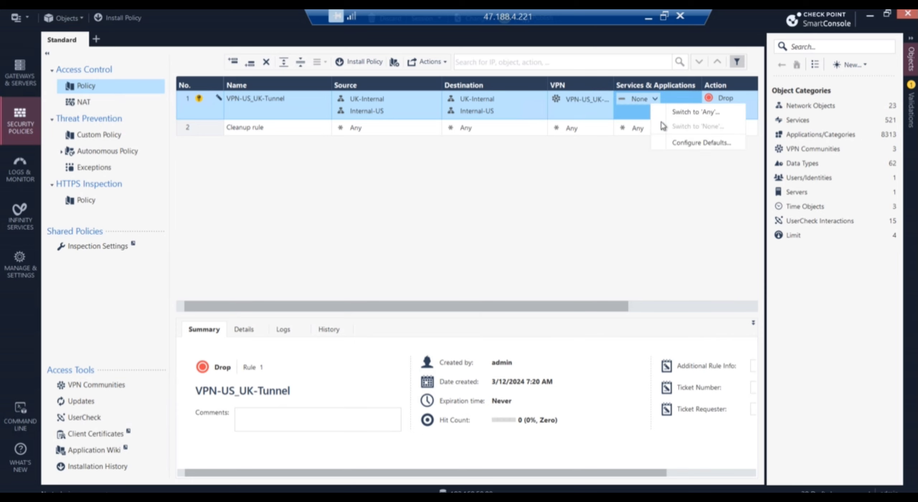
click(693, 112)
click(720, 101)
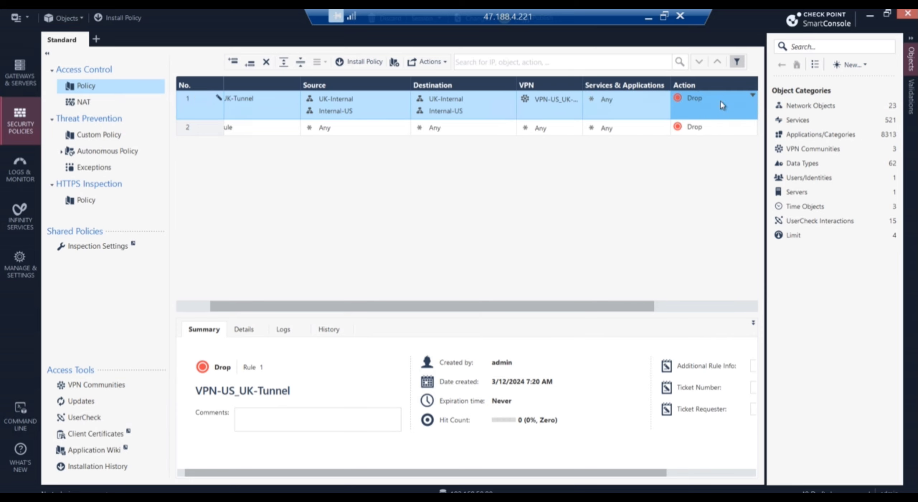
click(730, 108)
click(753, 305)
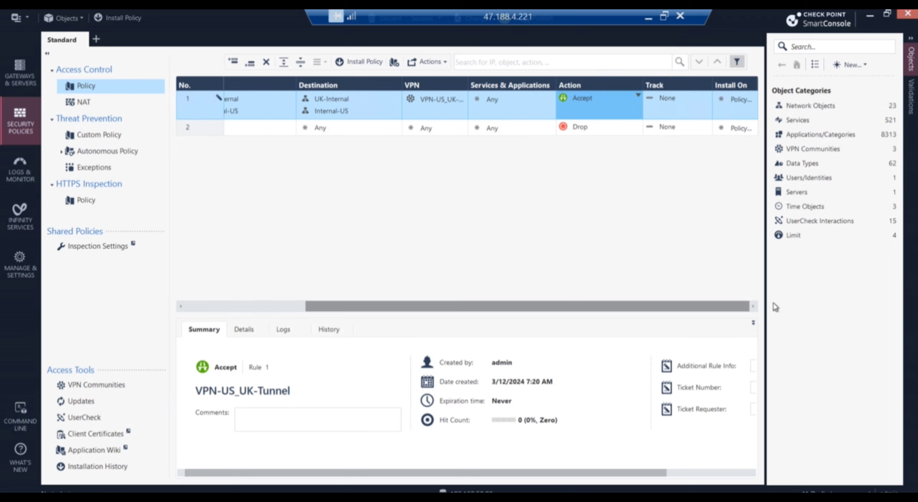
click(662, 104)
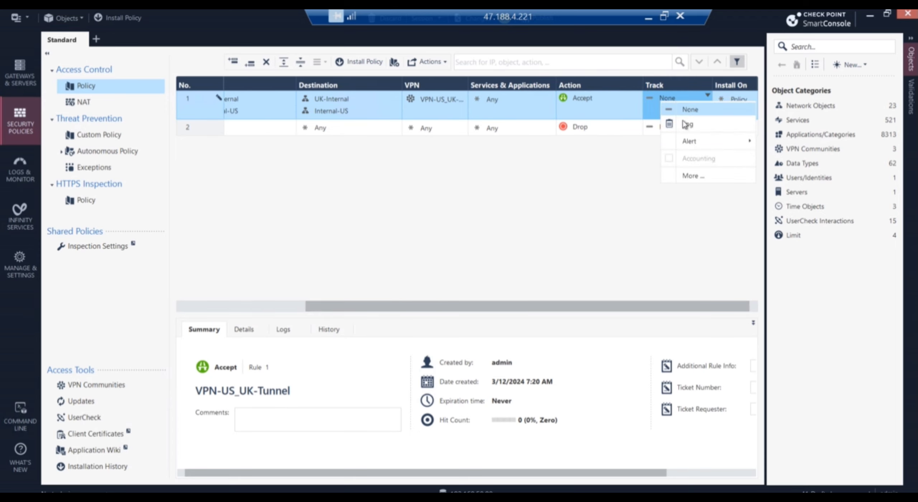
click(686, 124)
drag(543, 304, 155, 239)
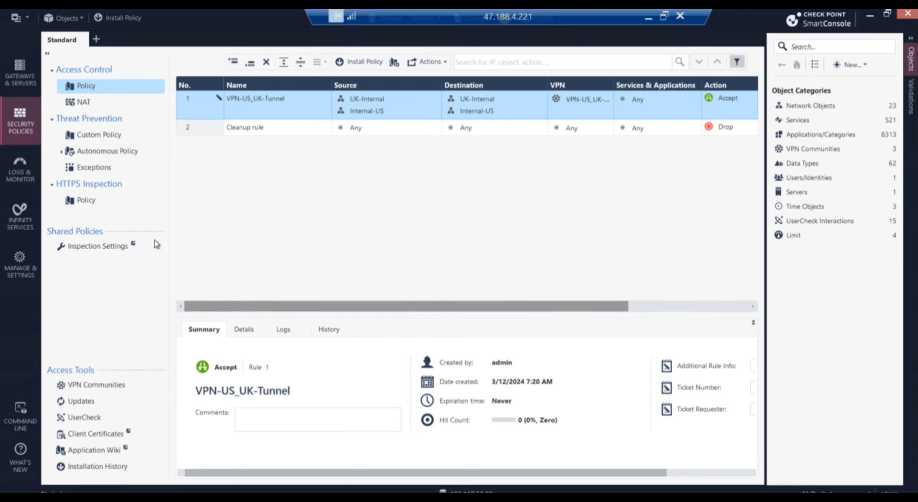
Insert a new rule named ManagementRule above the VPN-US_UK-Tunnel rule.
right_click(201, 102)
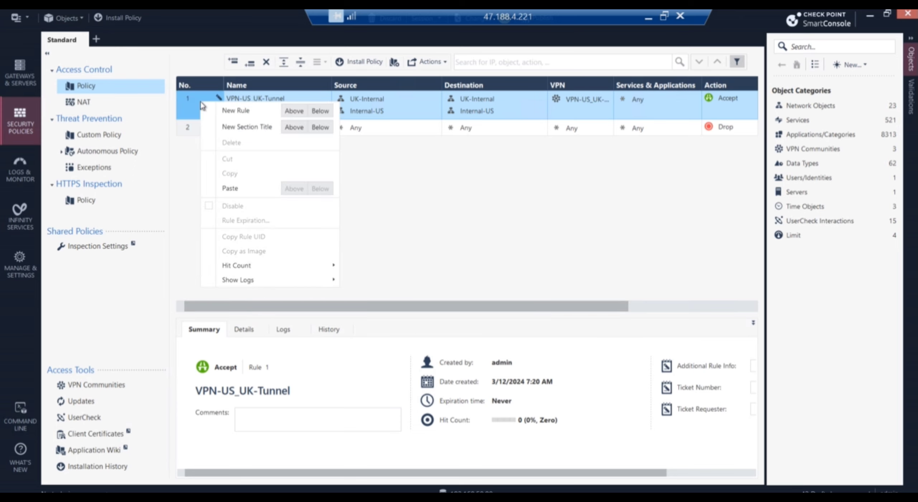
click(302, 110)
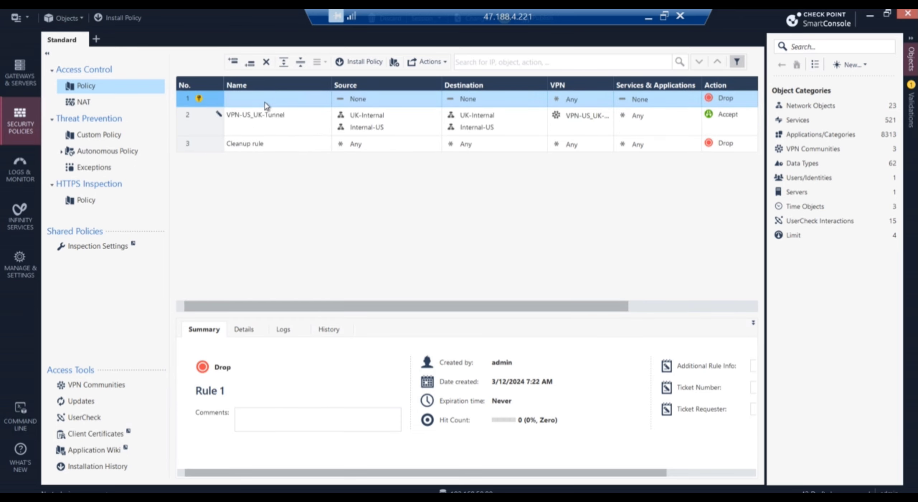
click(263, 101)
text(Management)
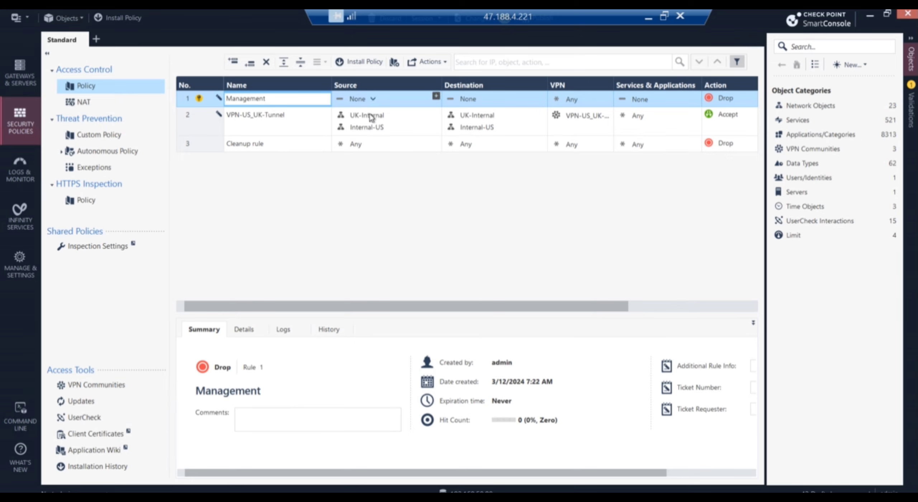
mouse_move(372, 118)
text(Rule)
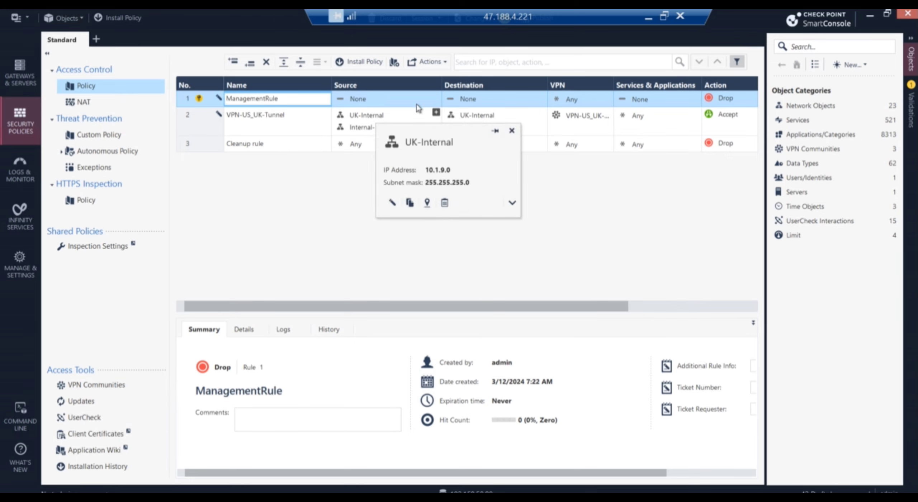
Create network MGMT-Network (192.168.50.0, mask 255.255.255.0) as ManagementRule's source.
click(372, 100)
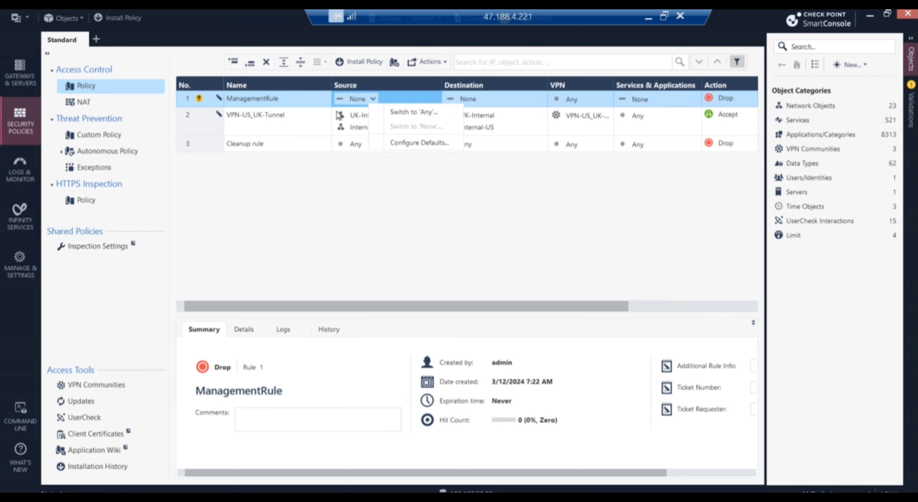
click(428, 94)
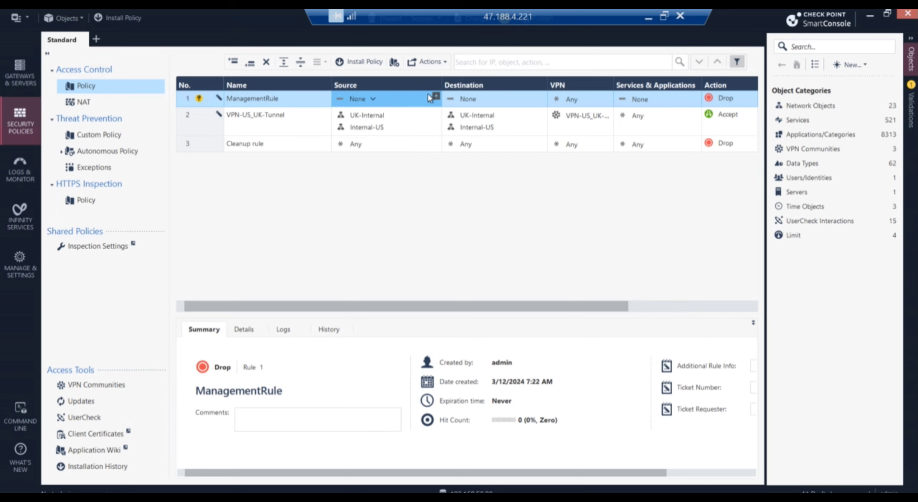
click(436, 97)
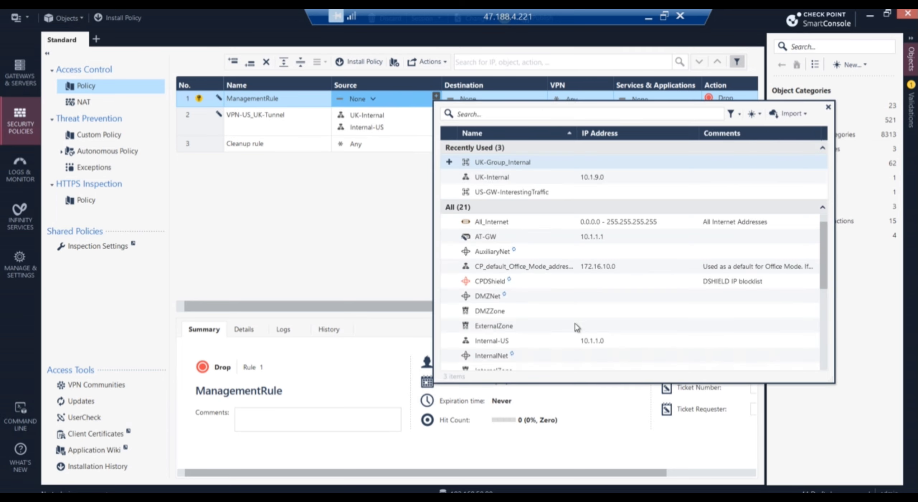
click(753, 113)
click(779, 144)
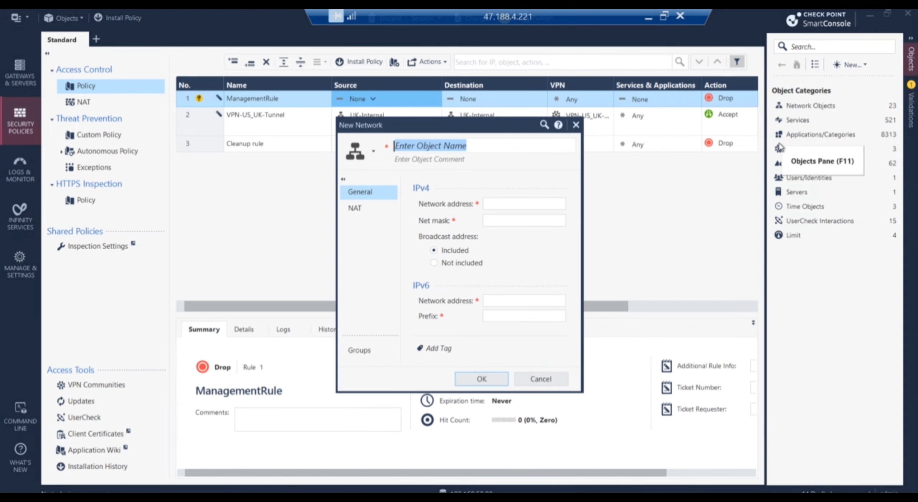
text(MG)
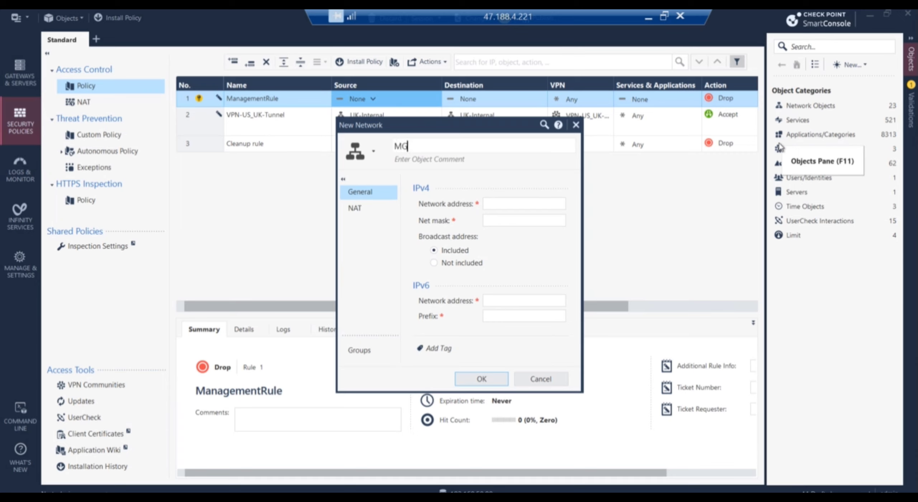
text(MT)
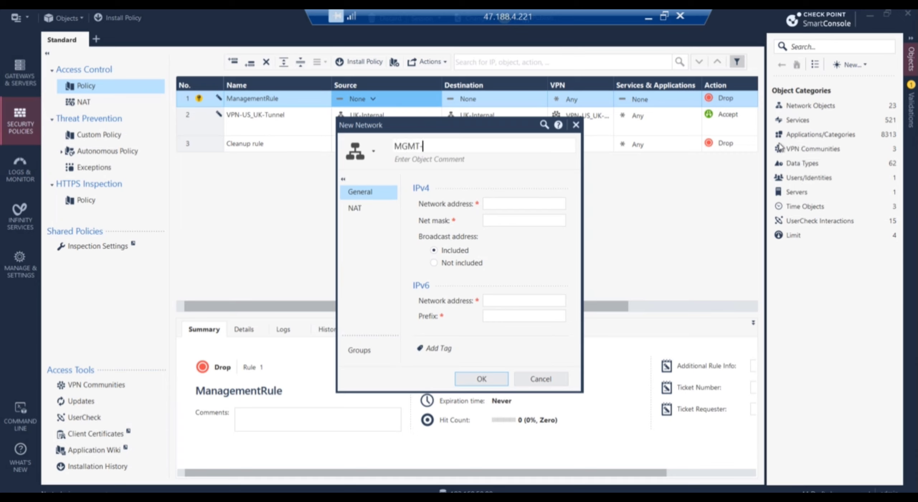
text(-Network)
click(524, 207)
click(527, 204)
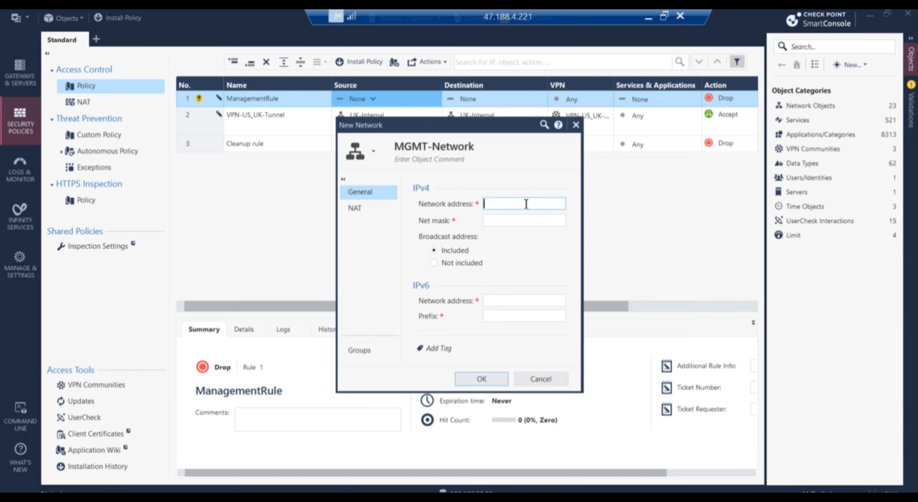
text(192.168.50.0)
click(521, 222)
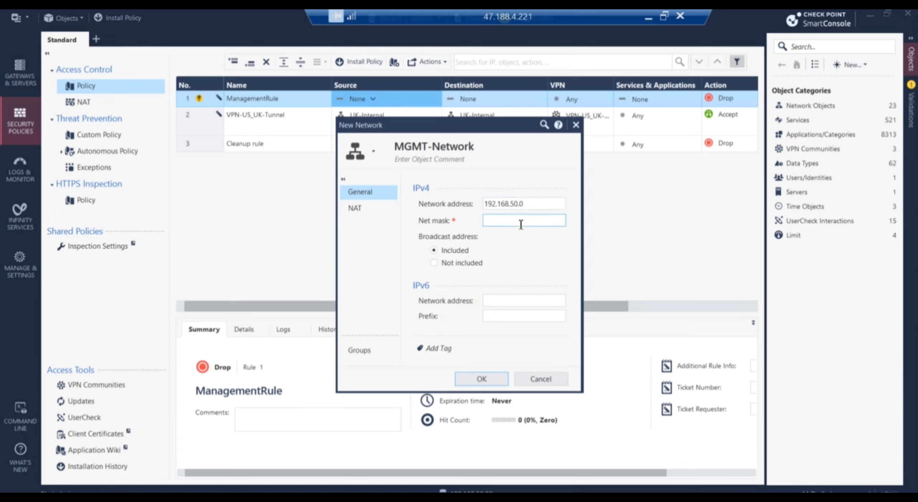
text(255.255.255.0)
click(483, 381)
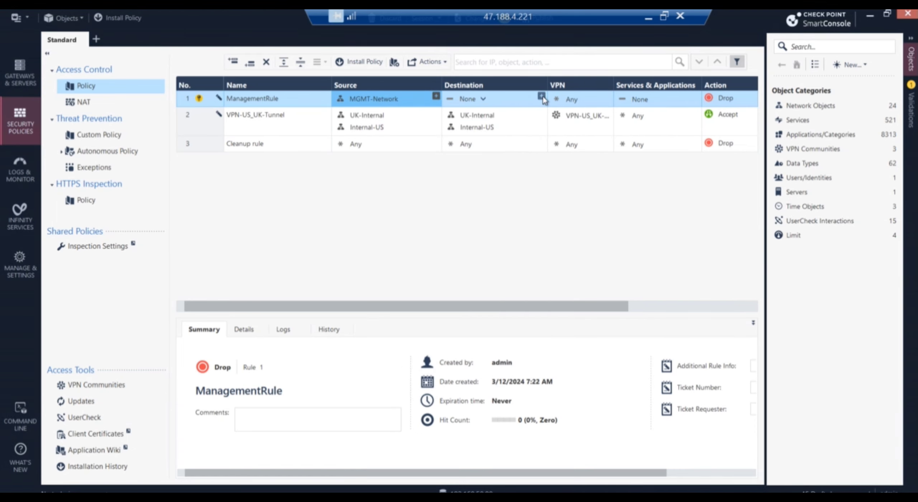
Set ManagementRule's destination and services to Any.
click(542, 96)
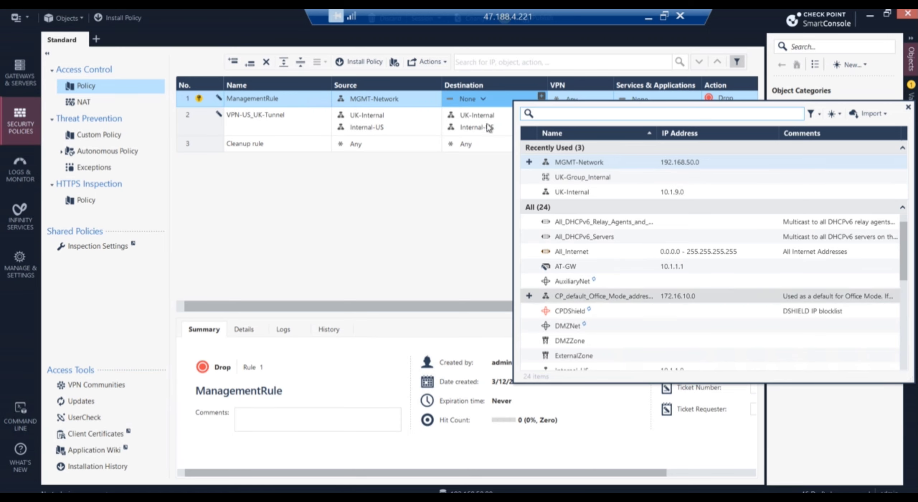
click(479, 103)
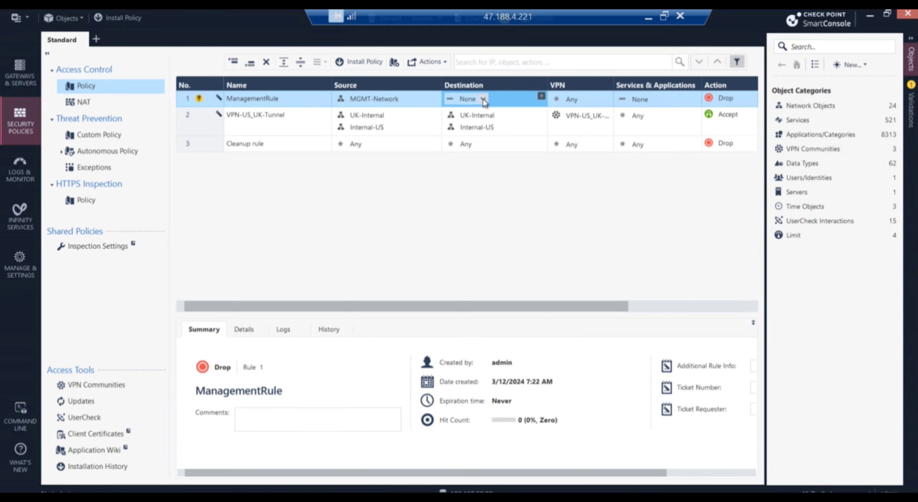
click(483, 100)
click(504, 109)
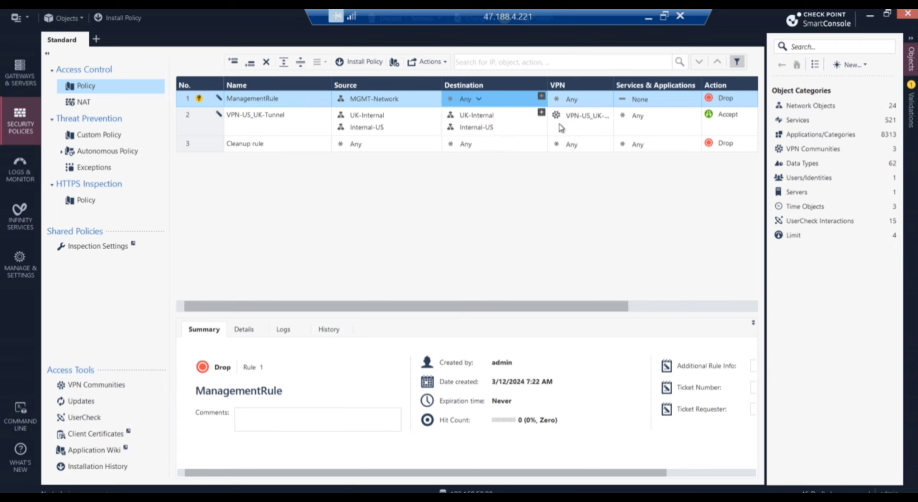
click(655, 99)
click(680, 112)
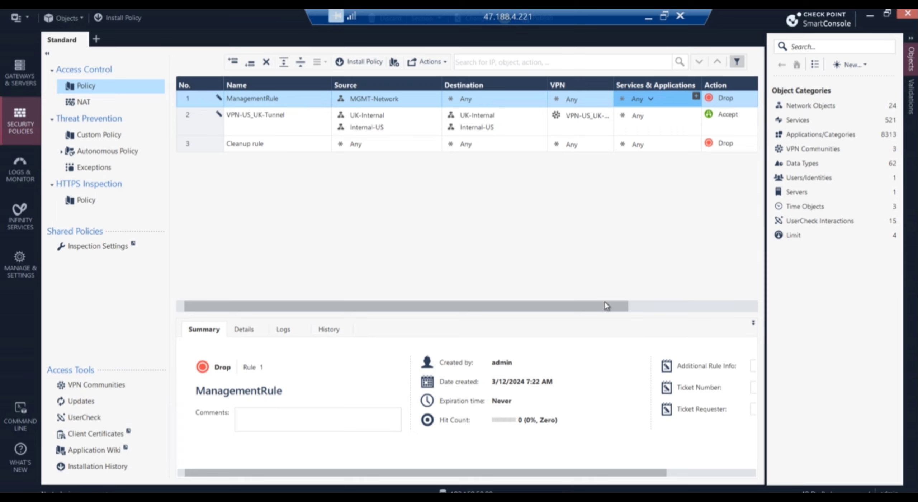
drag(606, 306, 781, 304)
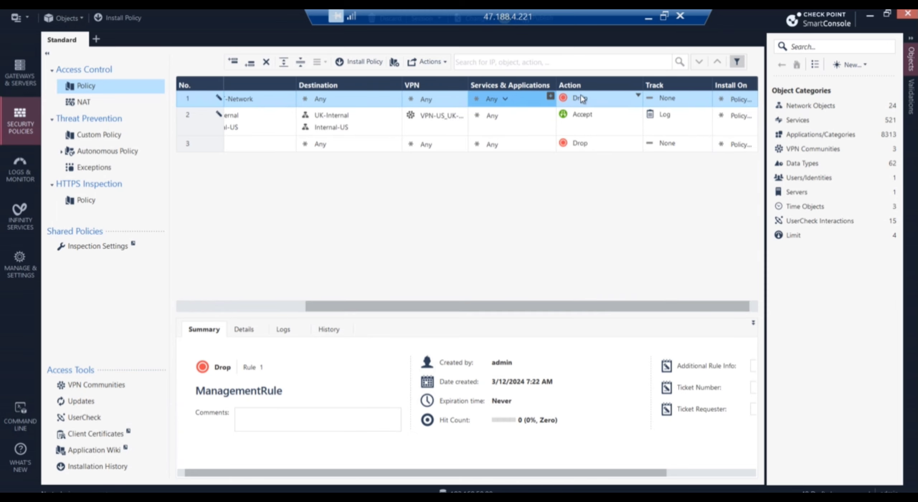
Set ManagementRule's action to Accept and tracking to Log.
click(638, 96)
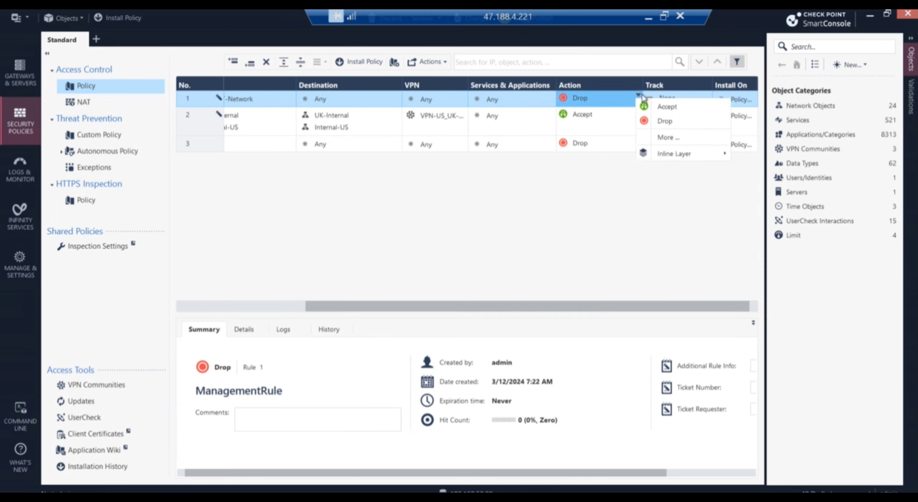
click(666, 106)
click(704, 96)
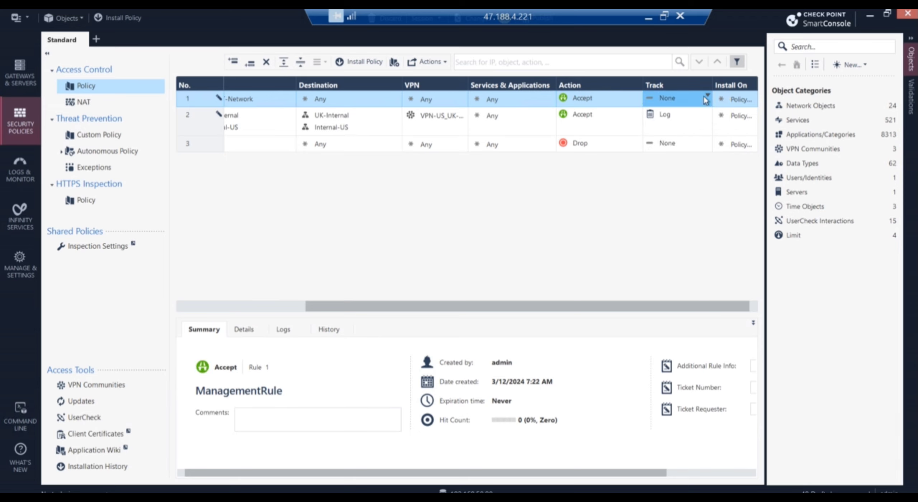
click(704, 96)
click(732, 115)
drag(664, 303, 281, 245)
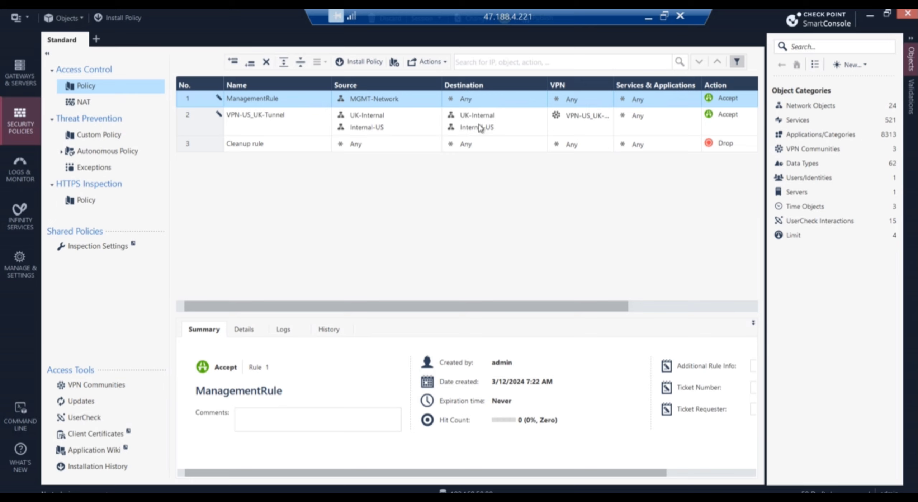
drag(527, 19, 303, 16)
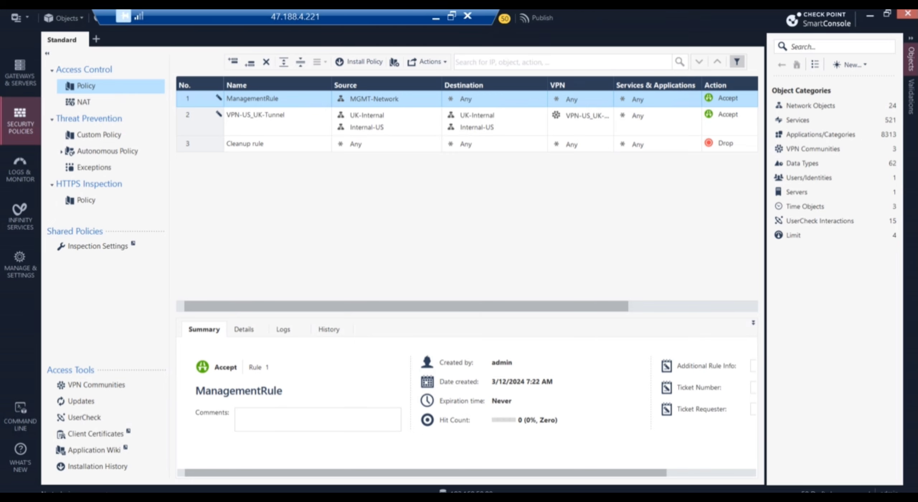
Publish the session changes and start installing the policy on AT-GW and UK-GW.
click(535, 17)
click(526, 339)
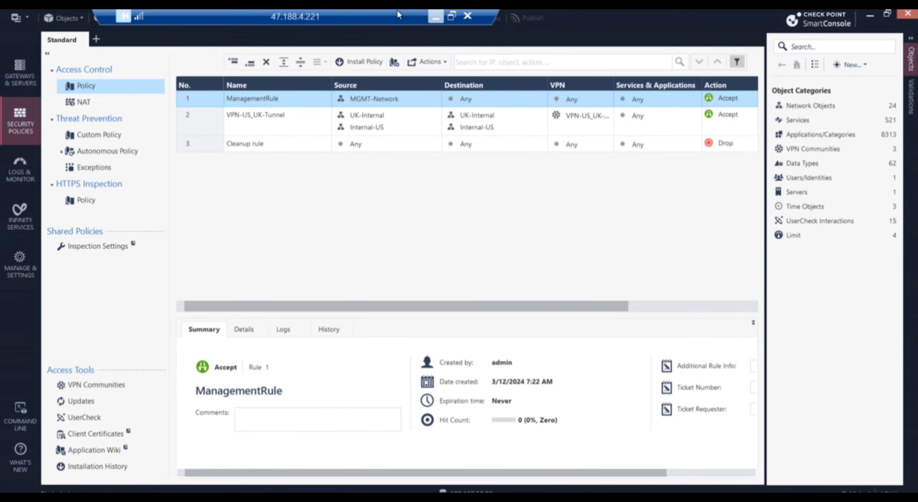
double_click(350, 17)
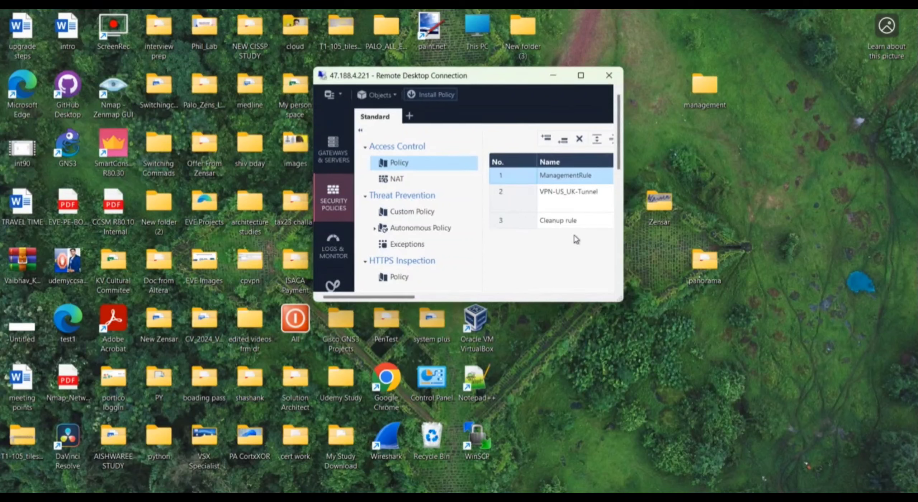
click(581, 75)
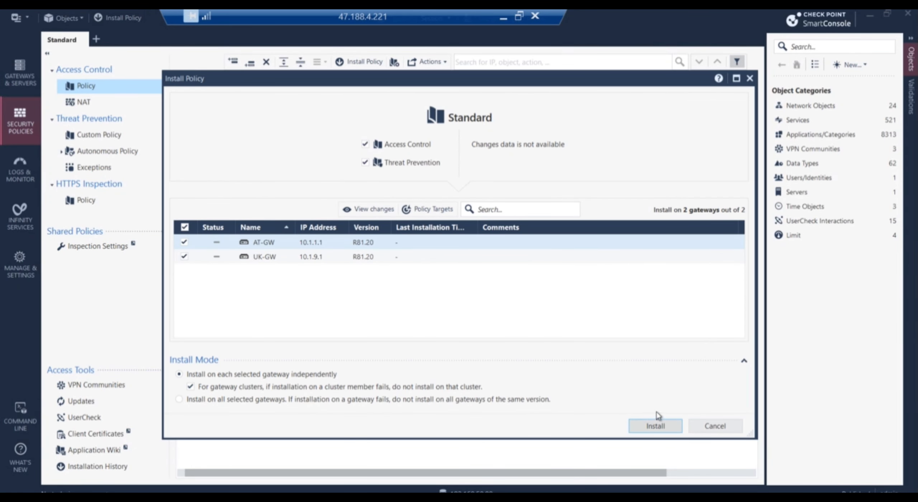
click(663, 430)
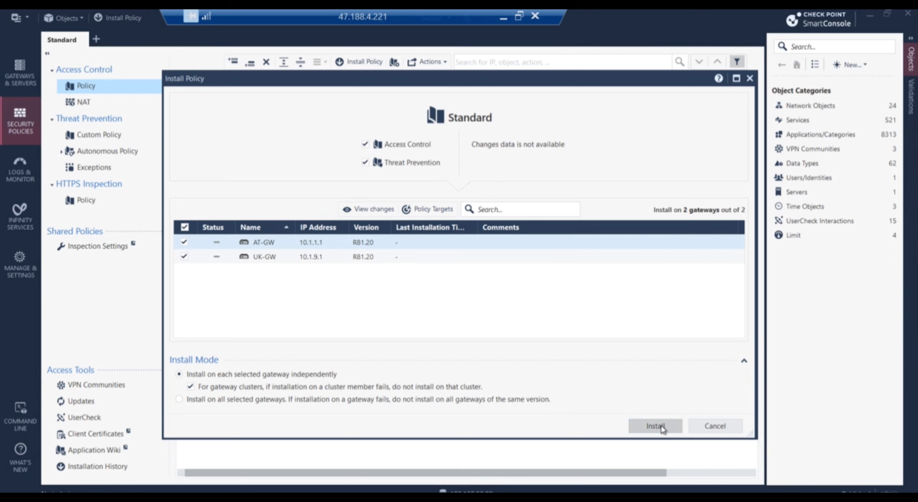